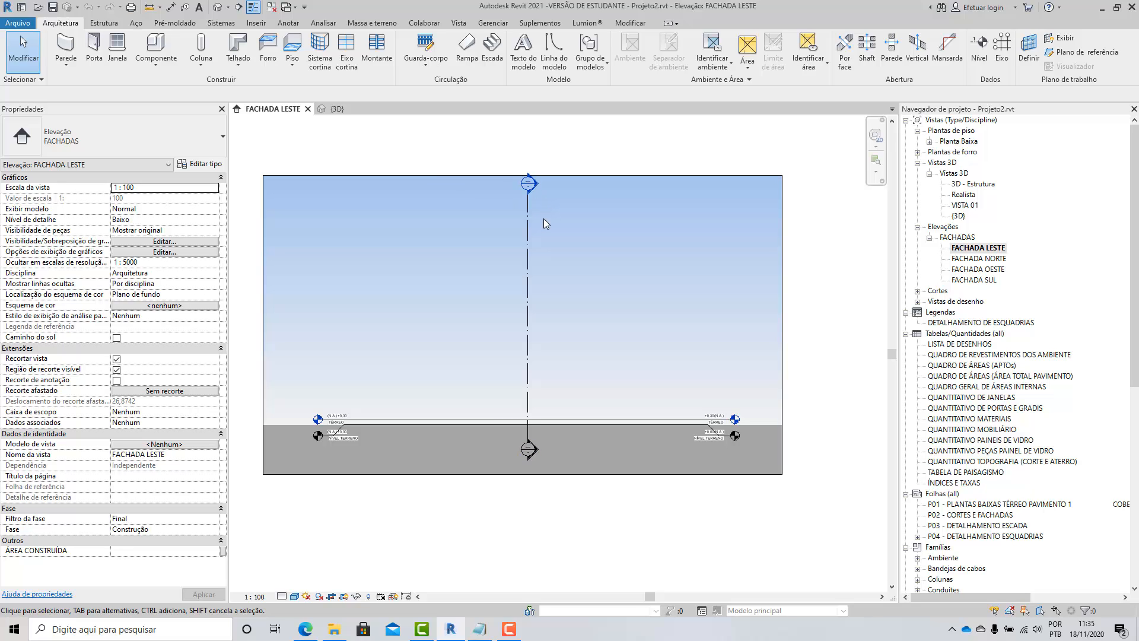
# Step: Expand the Planta Baixa group of floor plans and open the TÉRREO plan view
pyautogui.scroll(1, 402, 181)
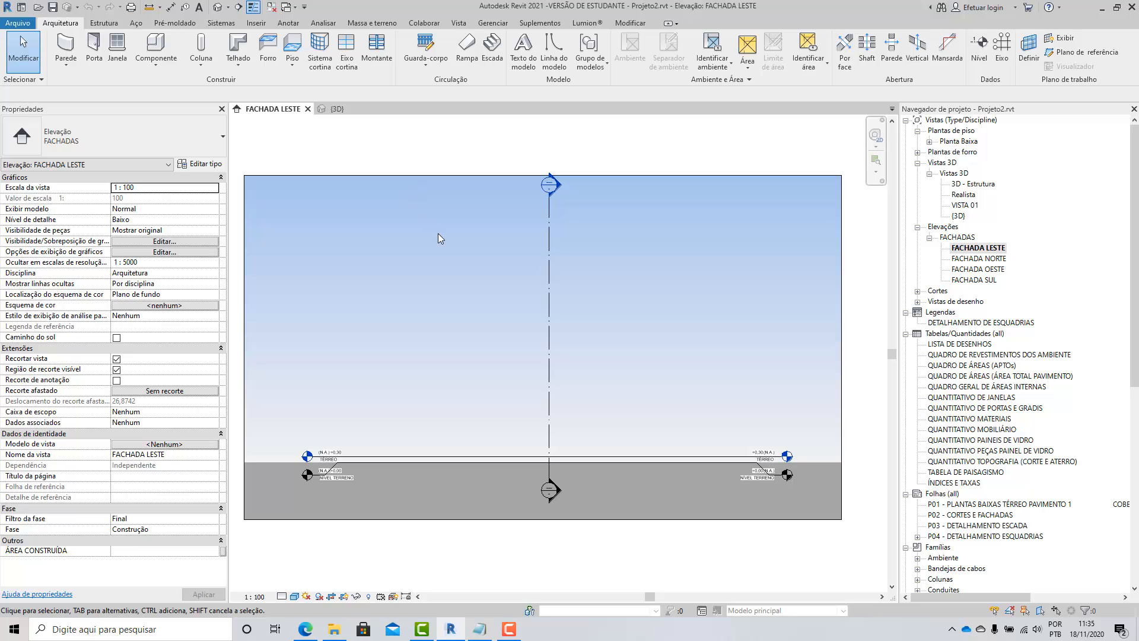
pyautogui.scroll(-1, 505, 294)
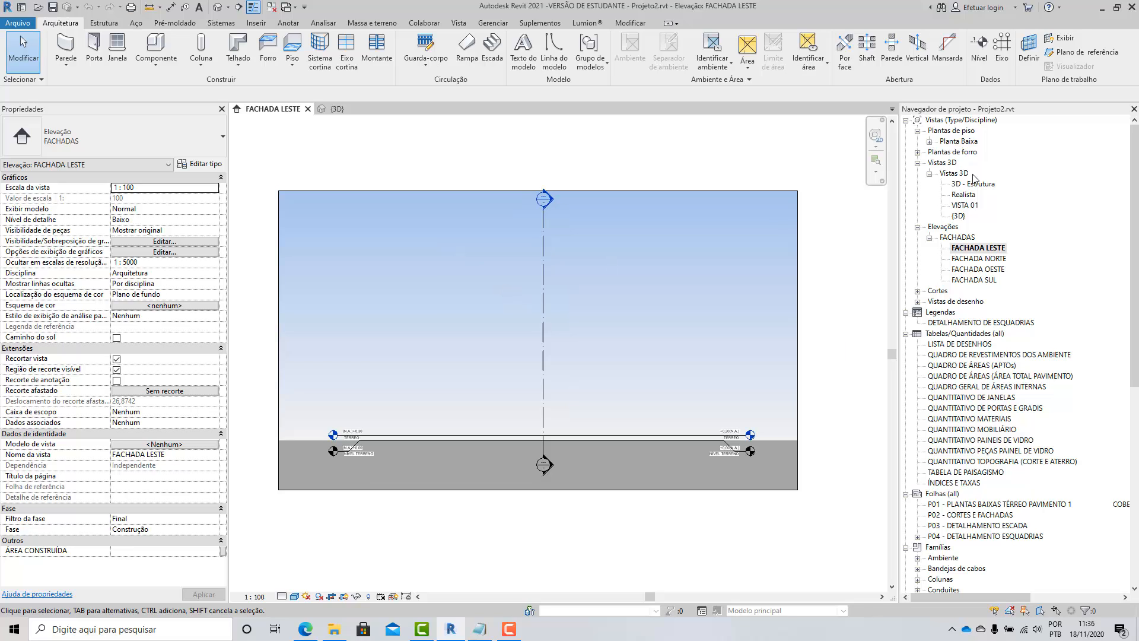
pyautogui.click(929, 141)
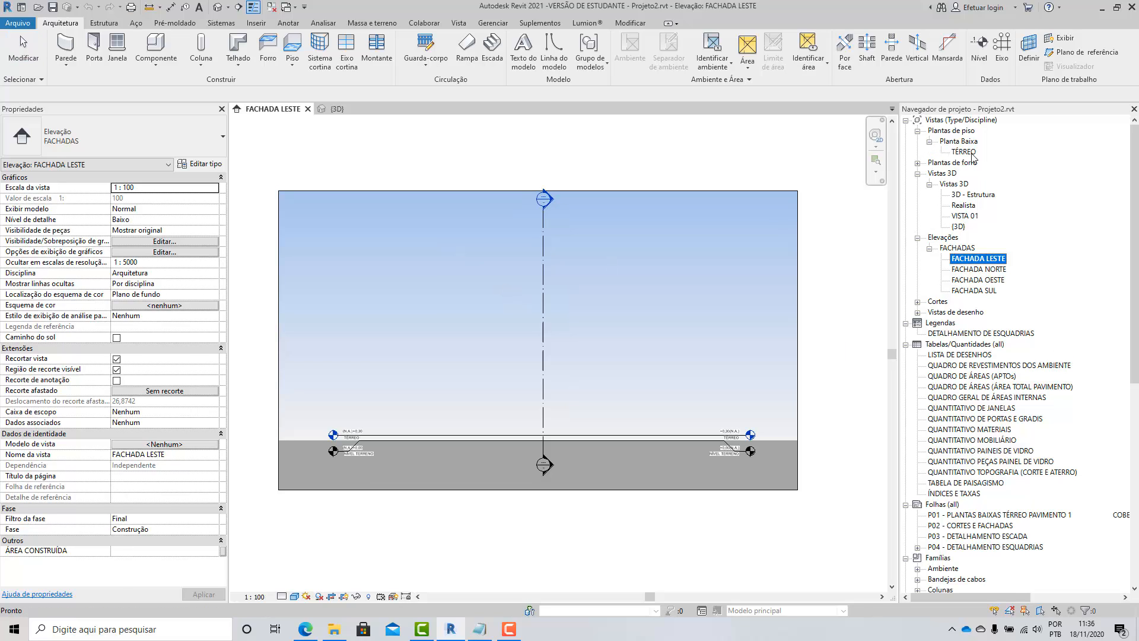
pyautogui.doubleClick(964, 152)
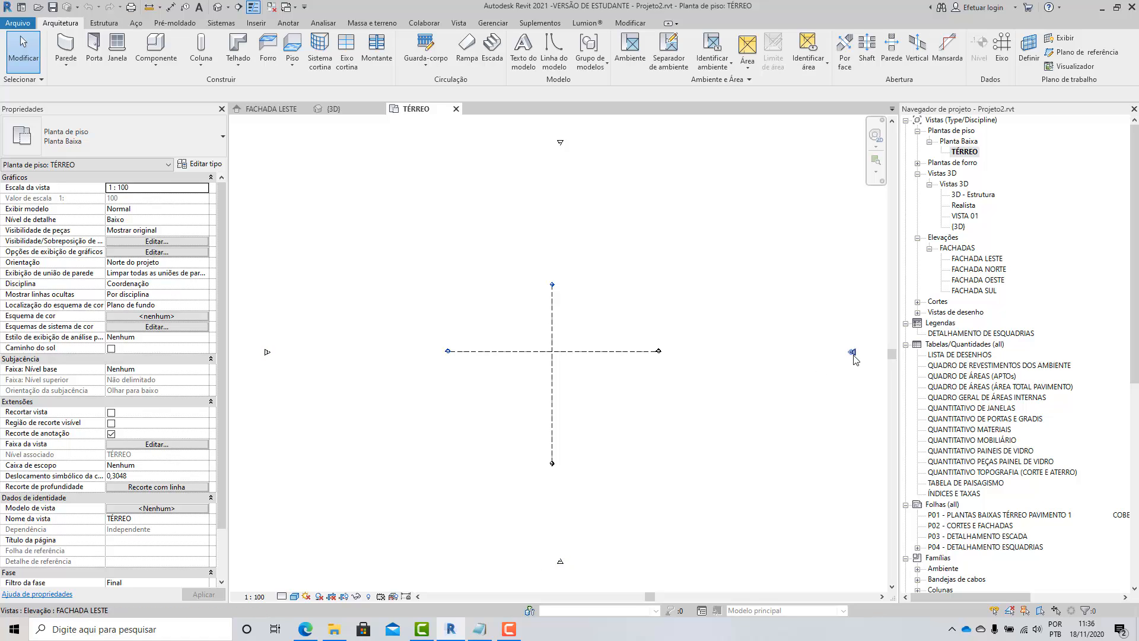
# Step: Move the vertical section line slightly up and to the left in the TÉRREO plan
pyautogui.click(553, 362)
pyautogui.moveTo(553, 313); pyautogui.dragTo(525, 307)
pyautogui.click(682, 299)
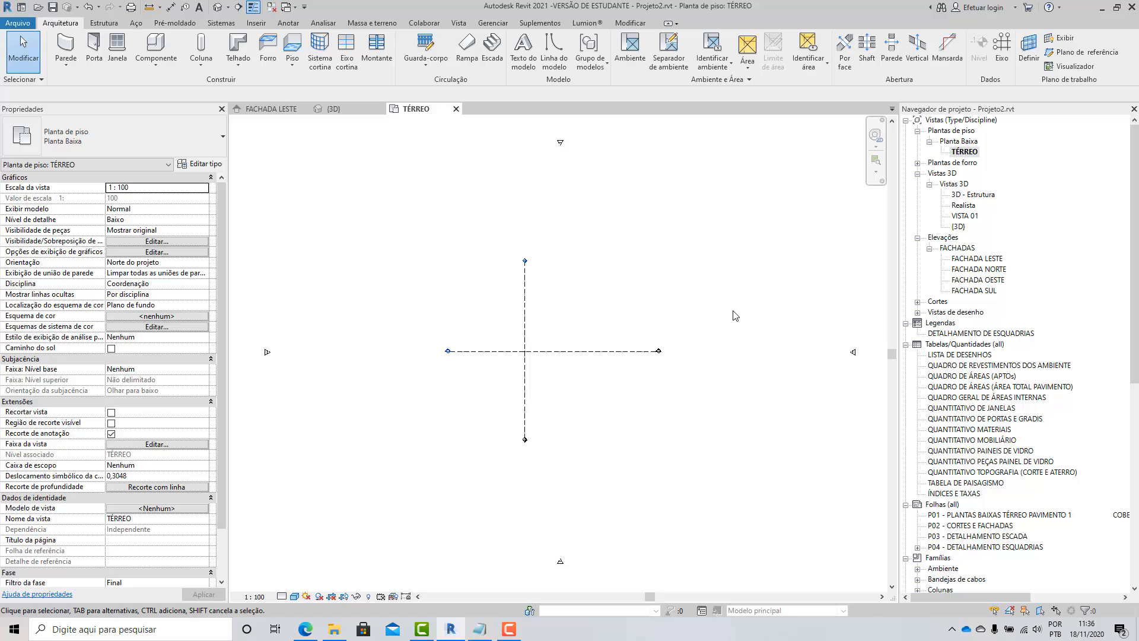
# Step: Open the FACHADA LESTE elevation and inspect the TÉRREO and NÍVEL TERRENO levels, selecting each to read its properties
pyautogui.doubleClick(967, 261)
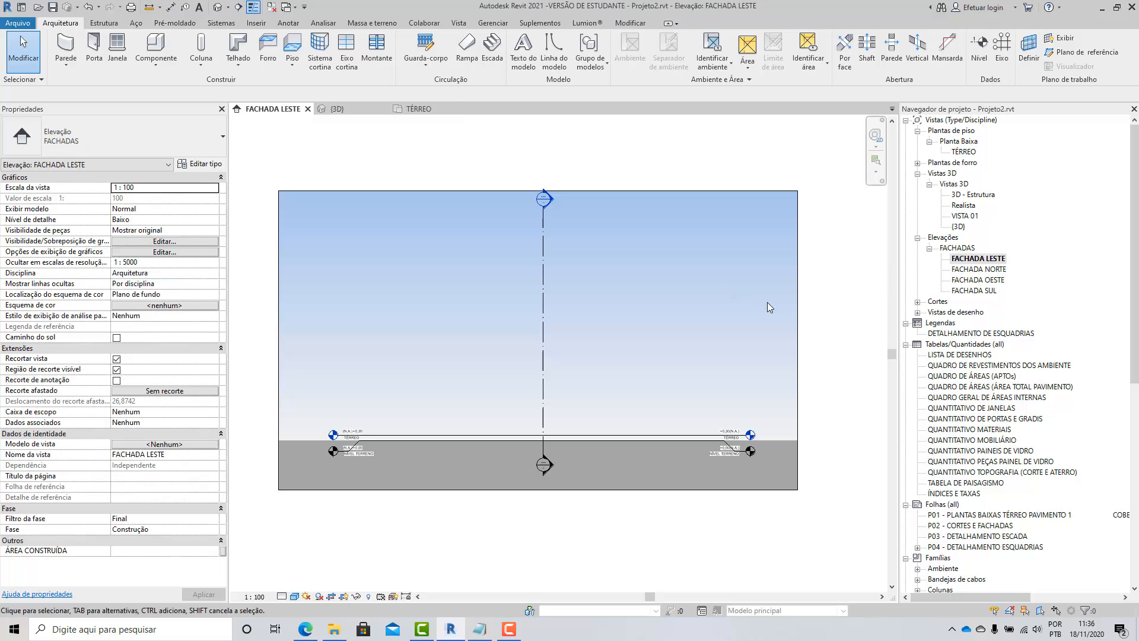
pyautogui.scroll(5, 748, 469)
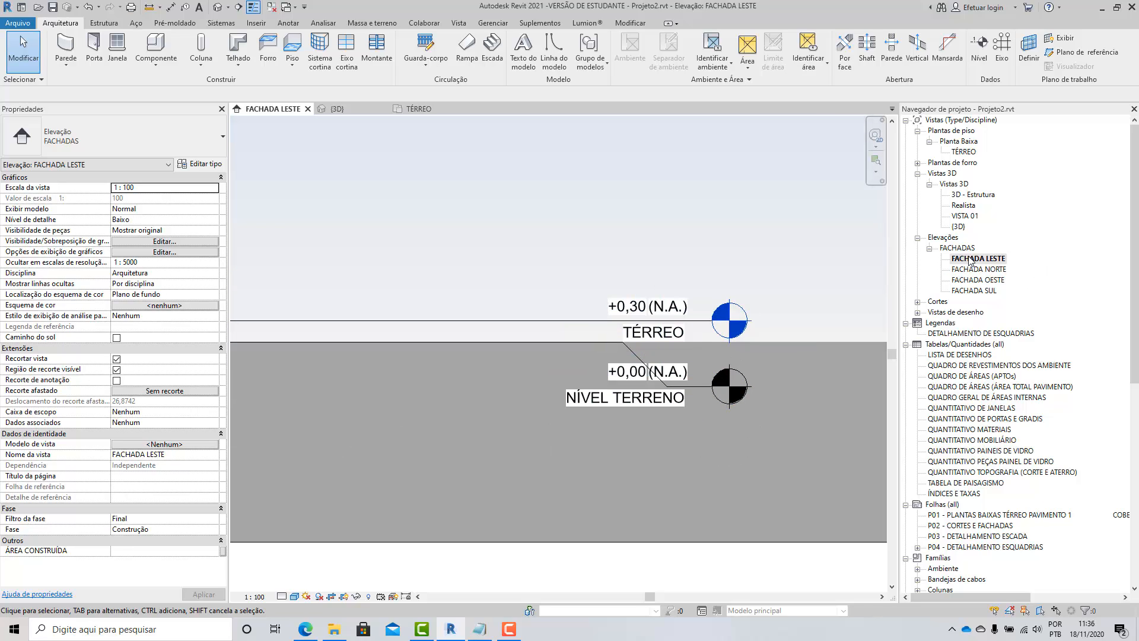
pyautogui.click(724, 312)
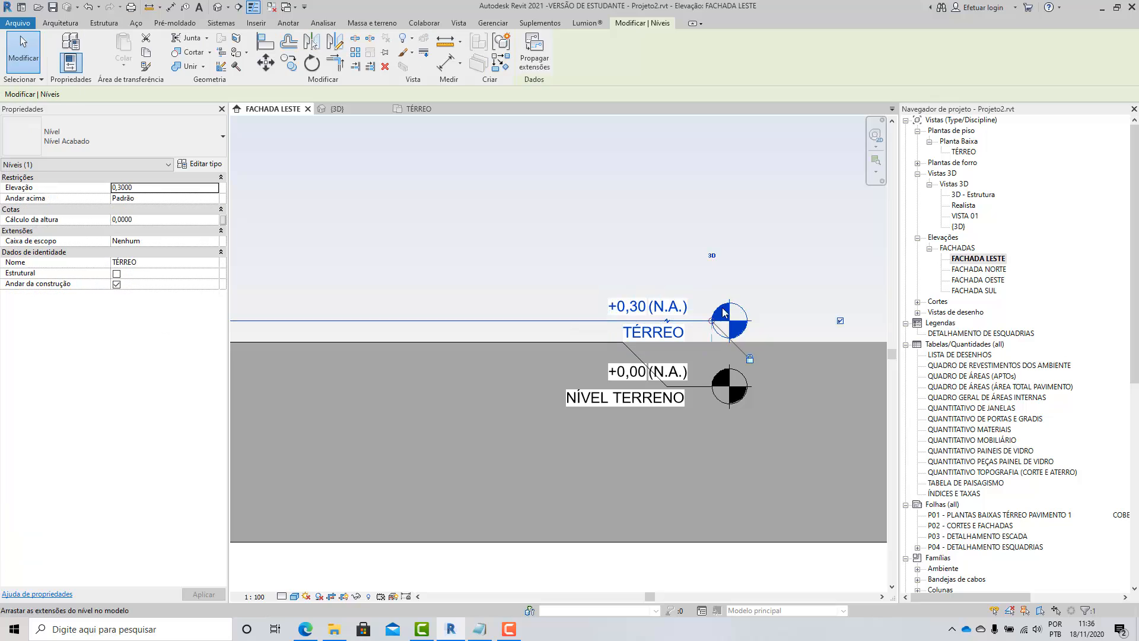
pyautogui.click(582, 341)
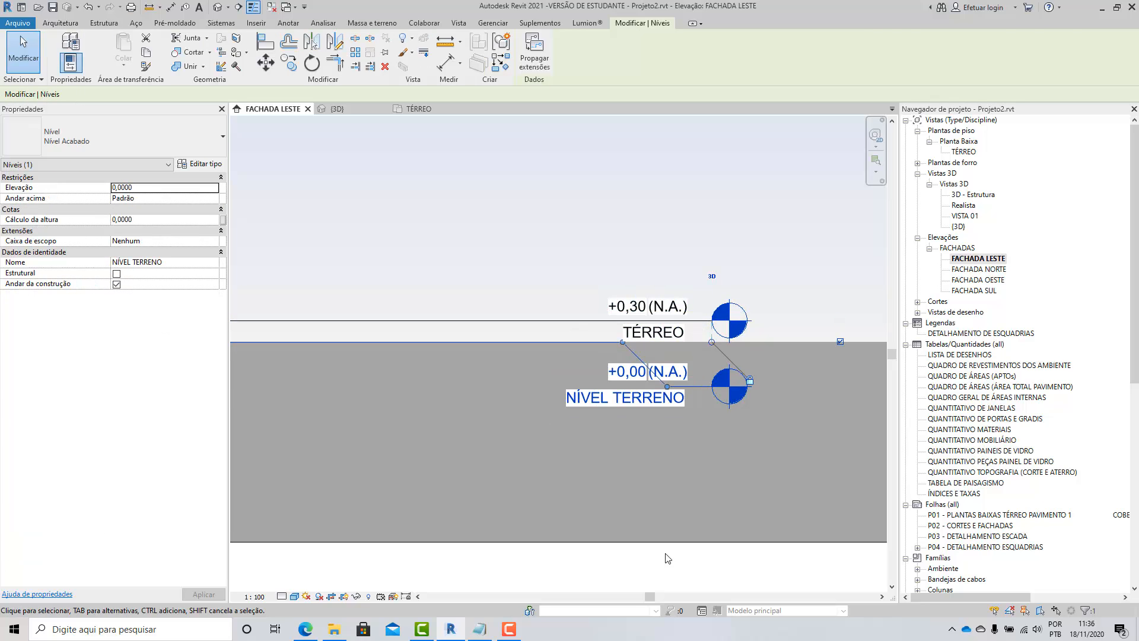
pyautogui.click(666, 560)
pyautogui.scroll(-5, 707, 416)
pyautogui.scroll(1, 451, 374)
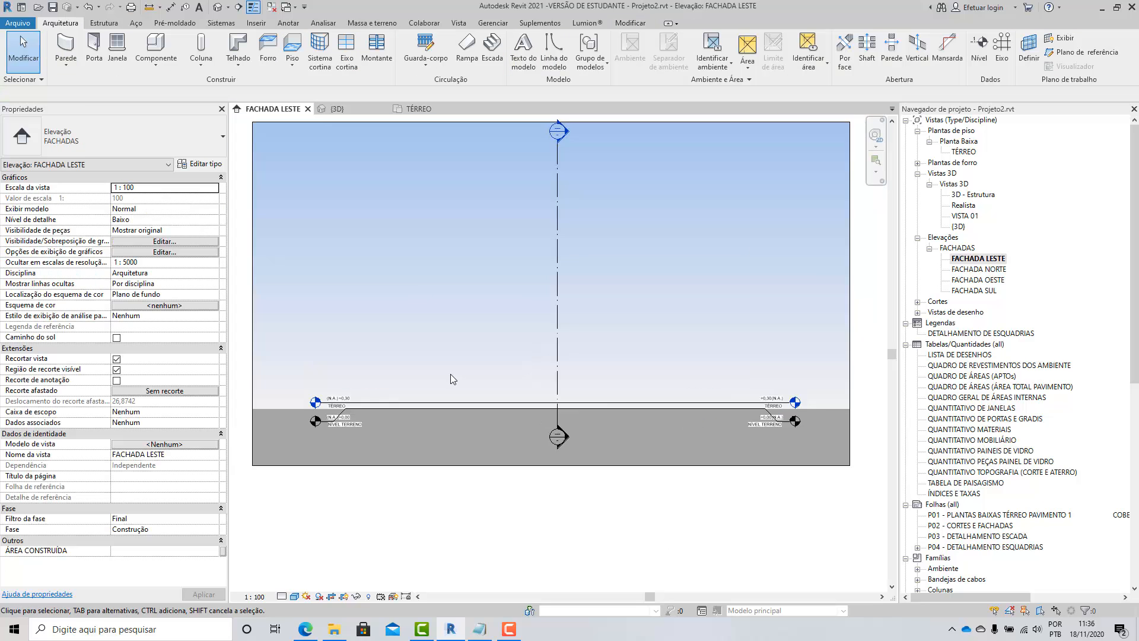
pyautogui.scroll(1, 451, 378)
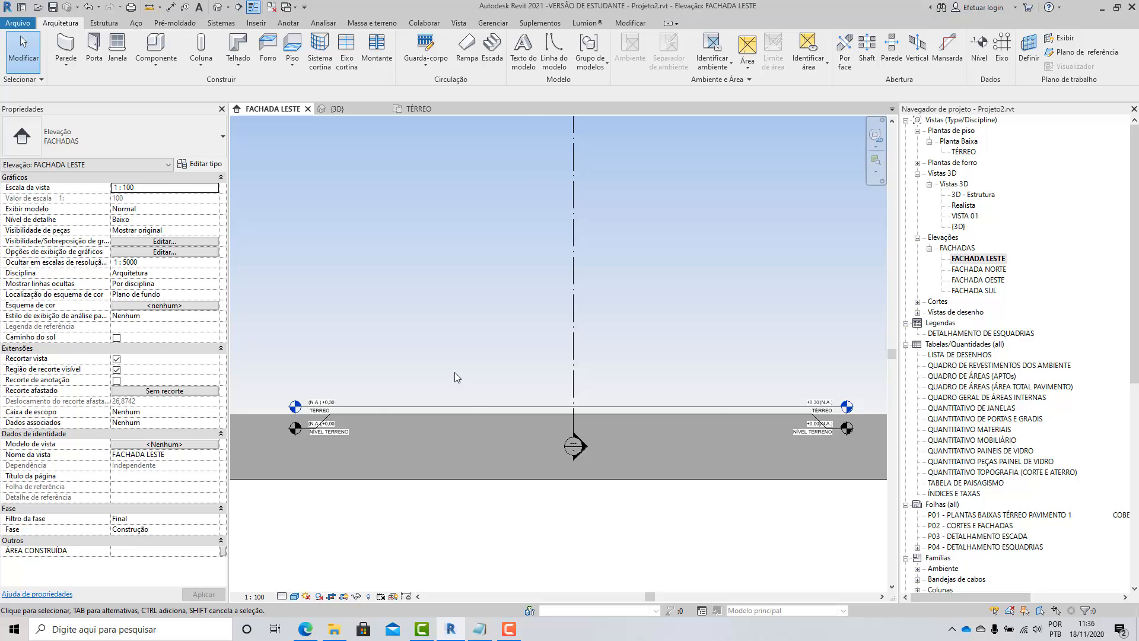
pyautogui.scroll(-1, 454, 372)
pyautogui.scroll(1, 344, 190)
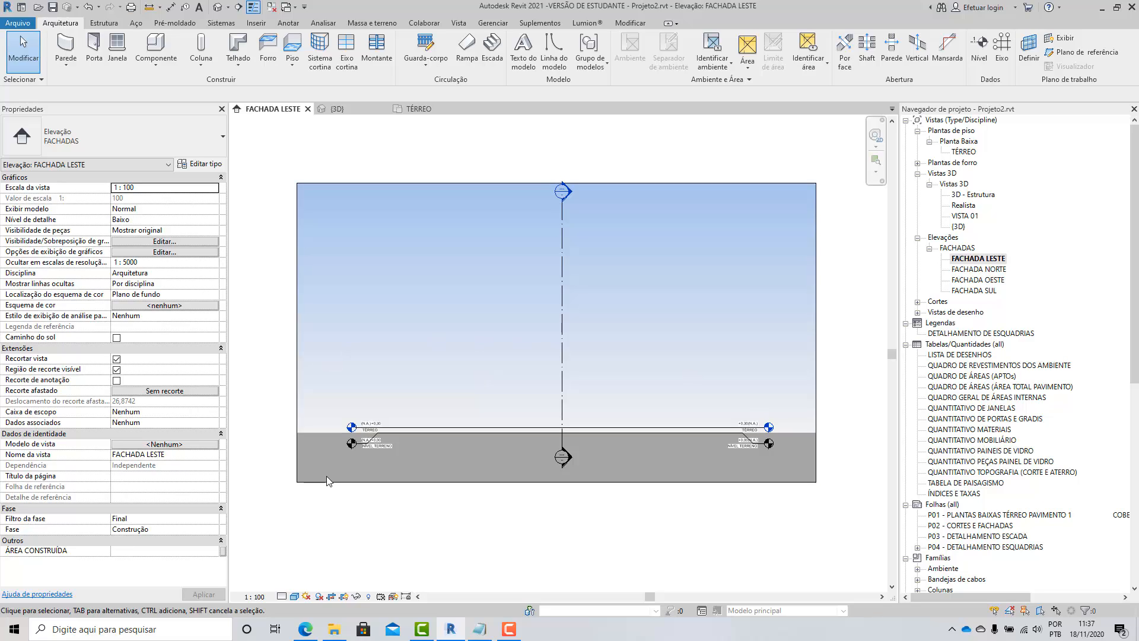
# Step: Switch to the Edge browser and look up the level mark examples in section A-10.3 of the NBR 6492 document
pyautogui.click(307, 631)
pyautogui.scroll(5, 1134, 485)
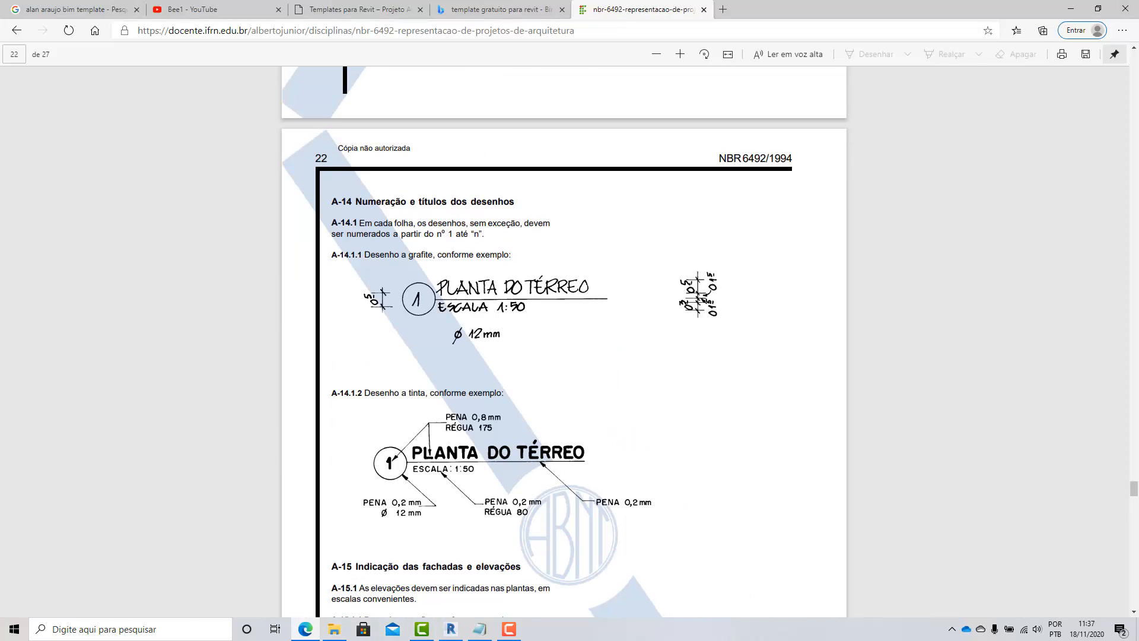
pyautogui.moveTo(1134, 486); pyautogui.dragTo(1133, 396)
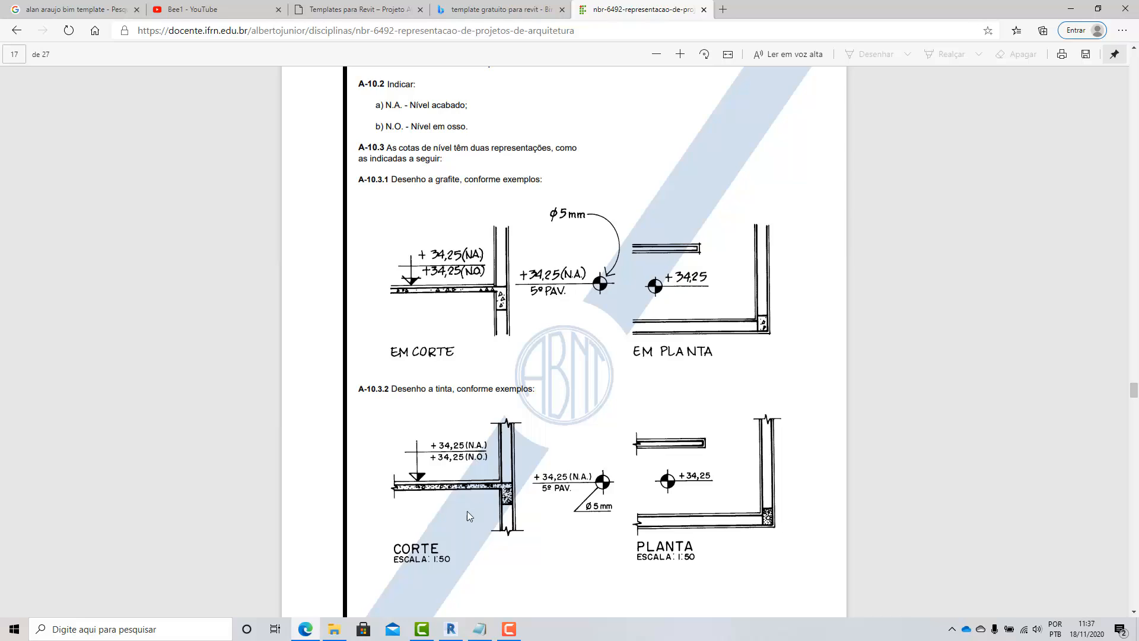
pyautogui.keyDown('ctrl'); pyautogui.scroll(2, 467, 511); pyautogui.keyUp('ctrl')
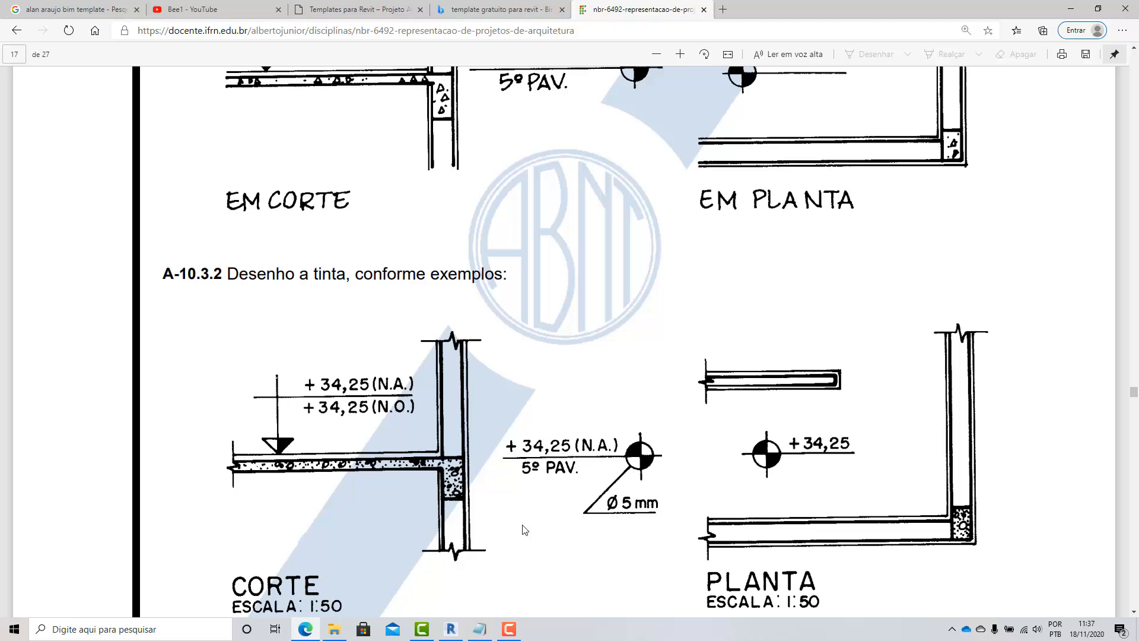
# Step: Switch back to Revit and examine the TÉRREO and NÍVEL TERRENO level markers in the FACHADA LESTE elevation
pyautogui.click(453, 628)
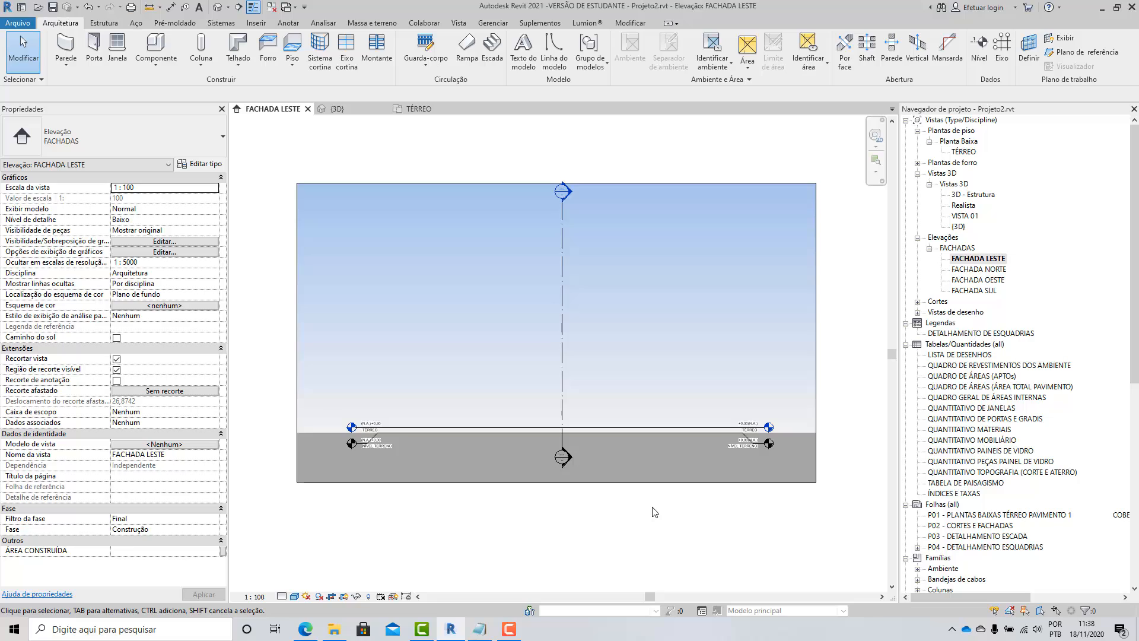
pyautogui.scroll(1, 591, 488)
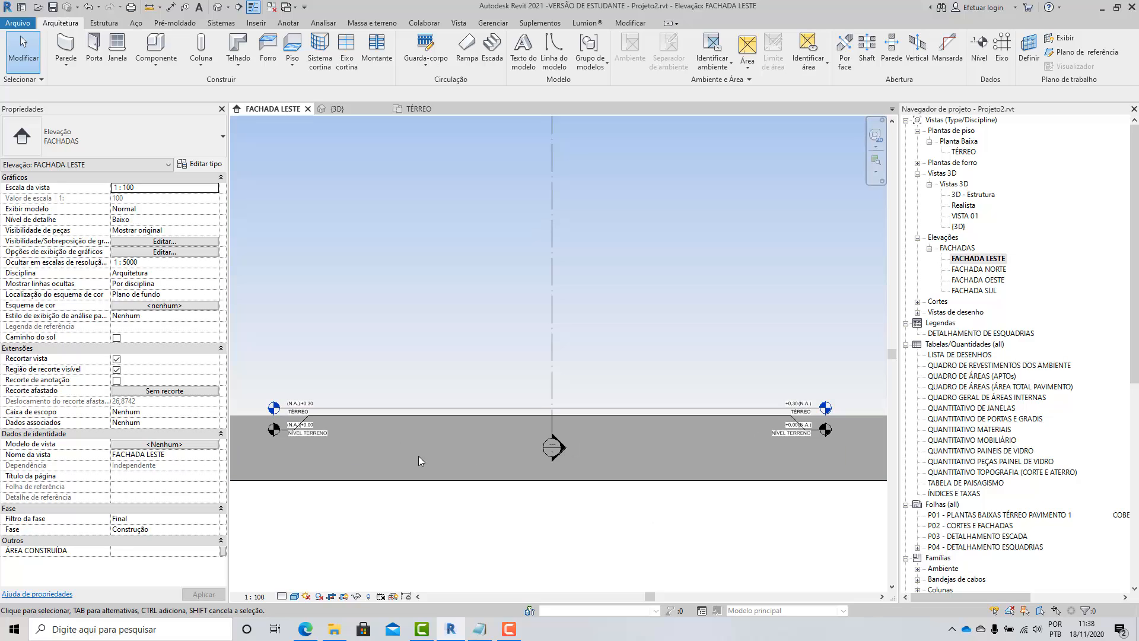
pyautogui.scroll(-1, 418, 456)
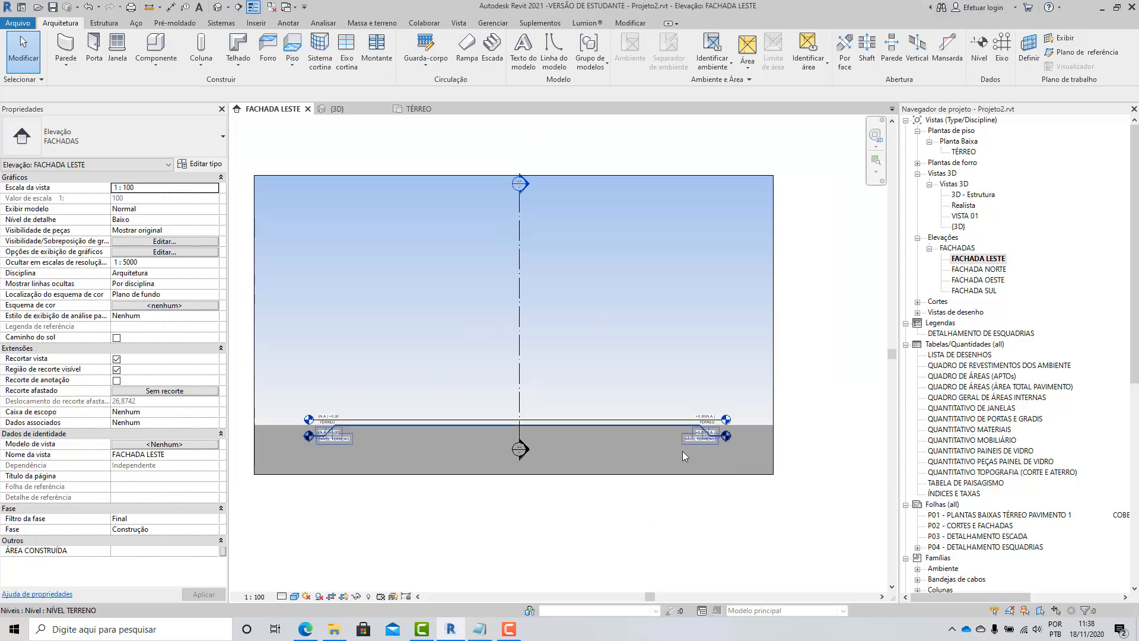
pyautogui.scroll(4, 736, 442)
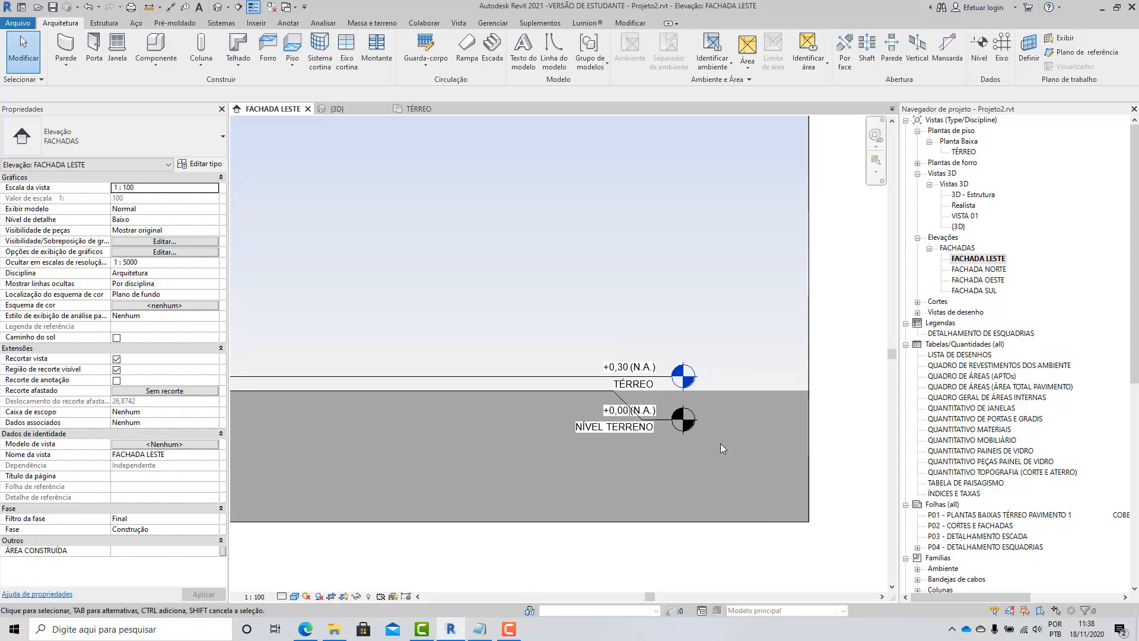
pyautogui.scroll(-2, 618, 444)
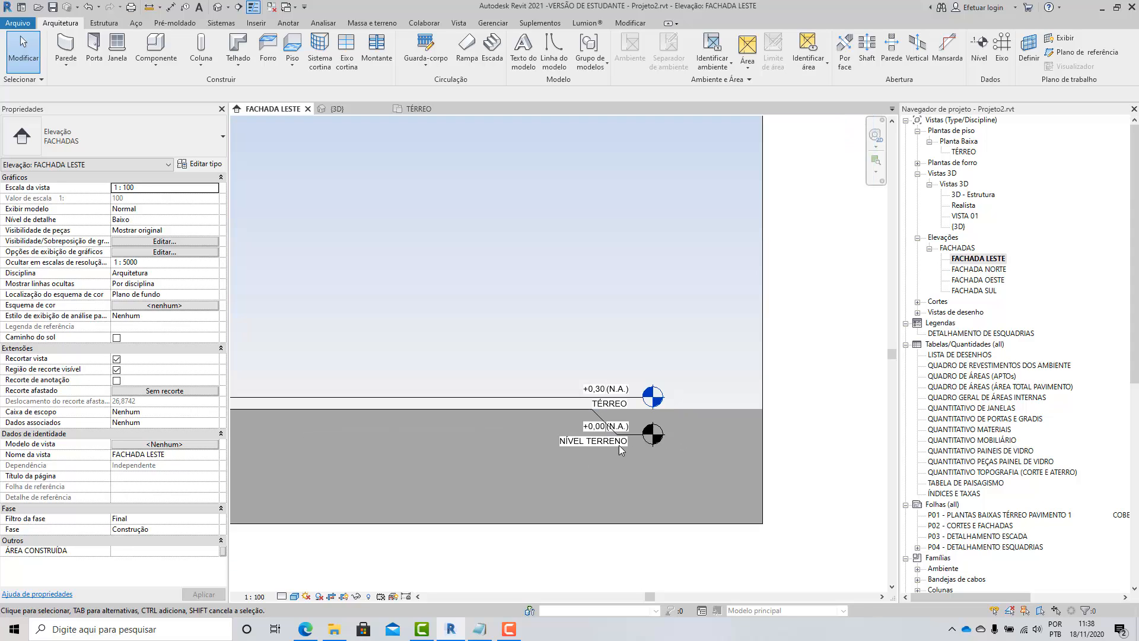
pyautogui.scroll(1, 605, 439)
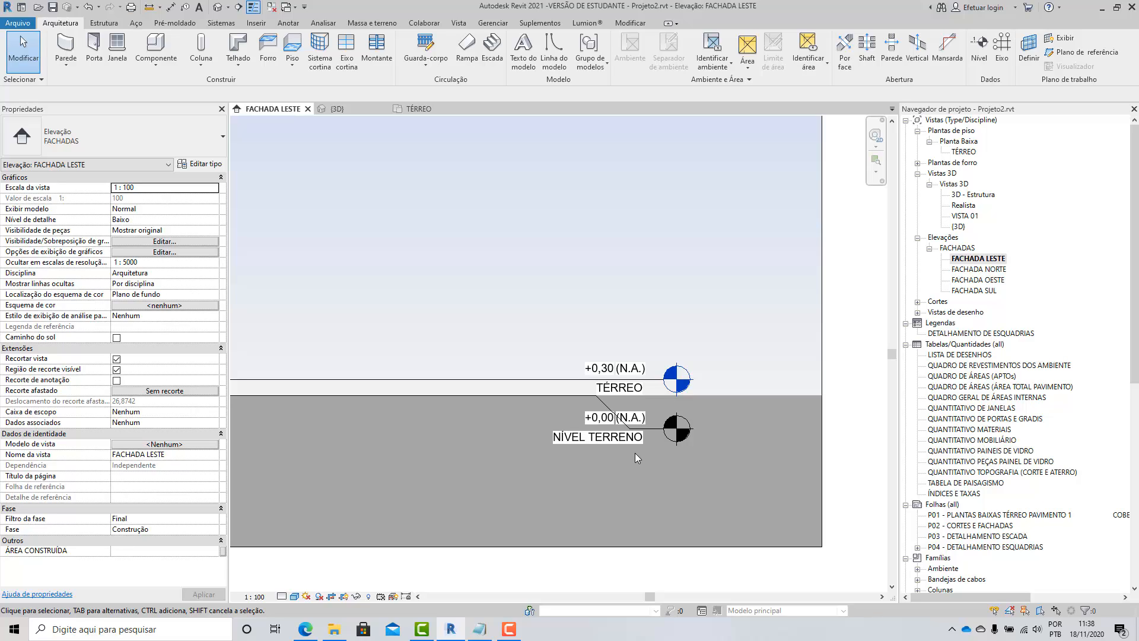
pyautogui.scroll(-7, 732, 446)
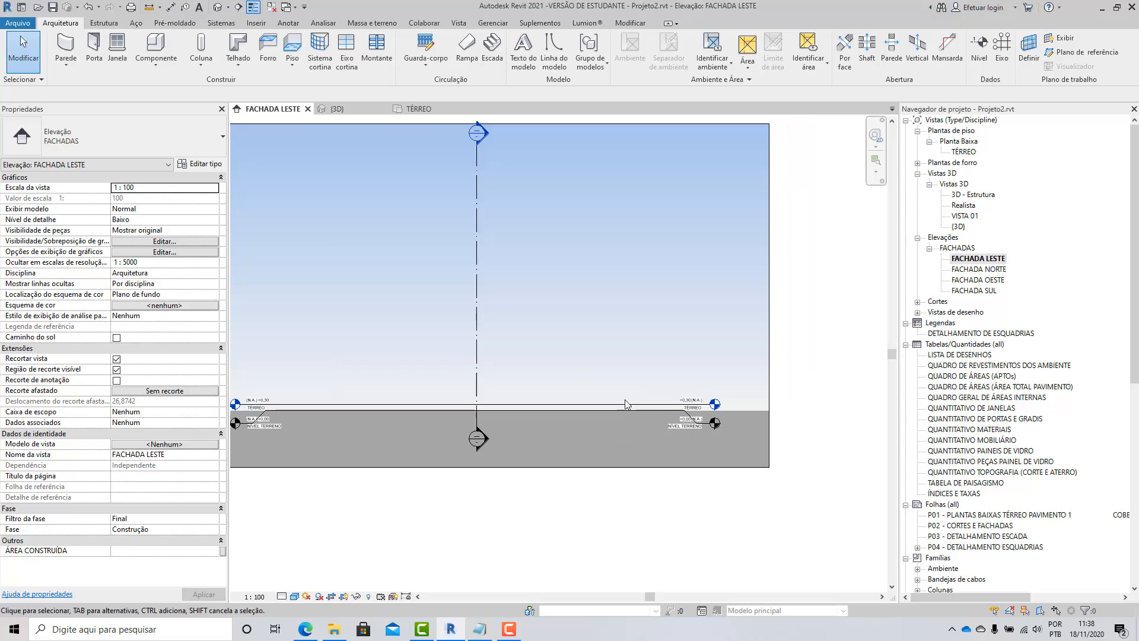
pyautogui.scroll(3, 599, 399)
pyautogui.scroll(-4, 677, 414)
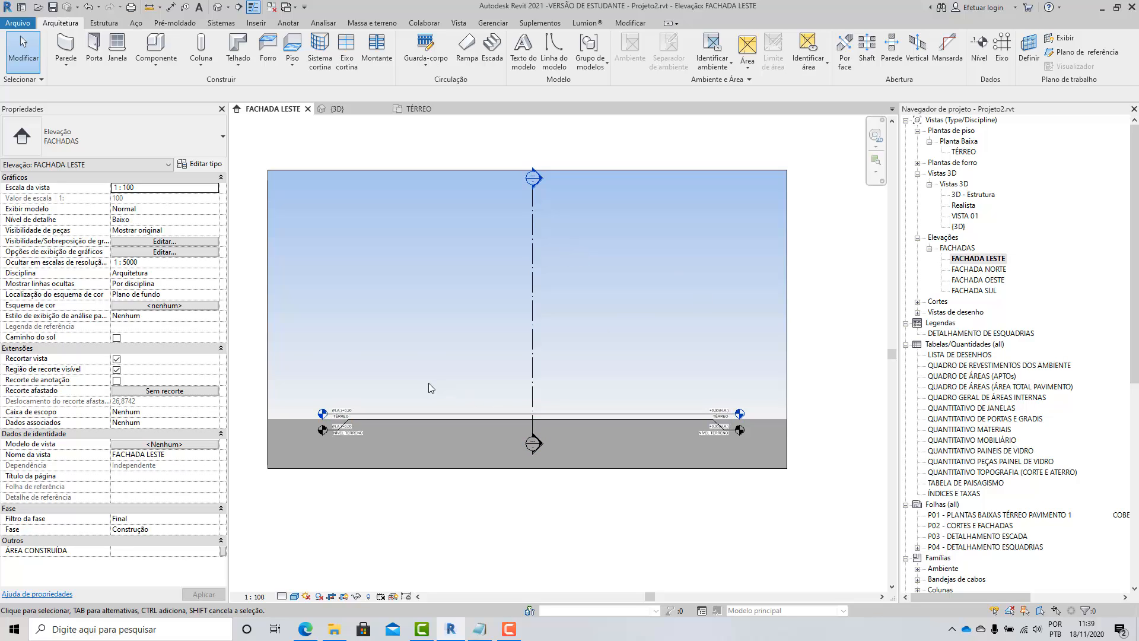
pyautogui.scroll(2, 376, 336)
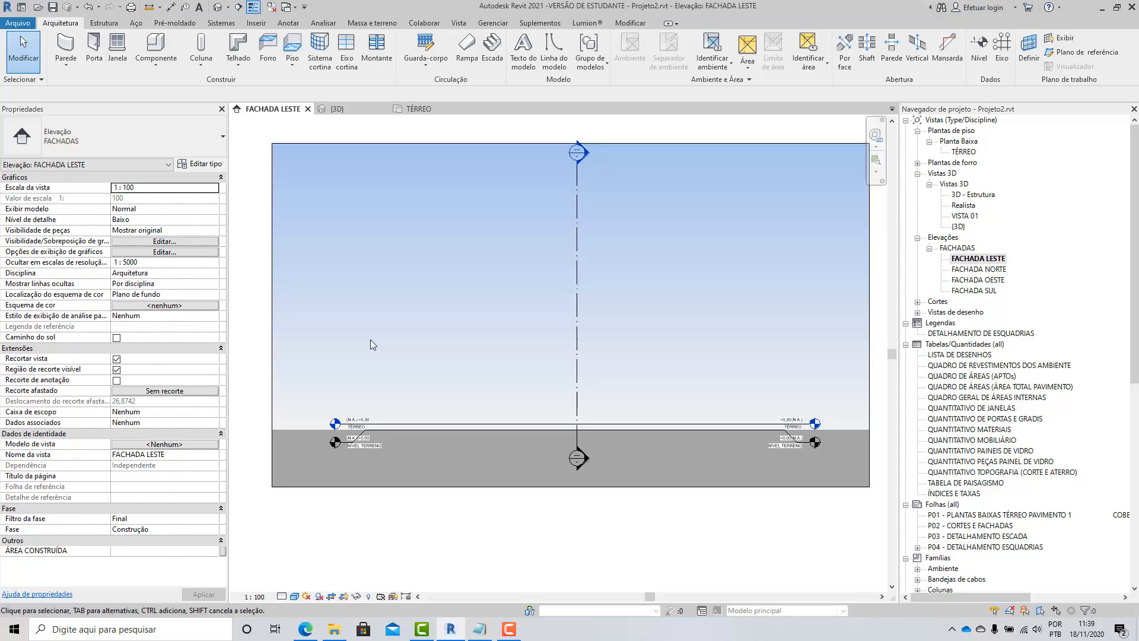
pyautogui.moveTo(370, 344); pyautogui.dragTo(338, 362, button='middle')
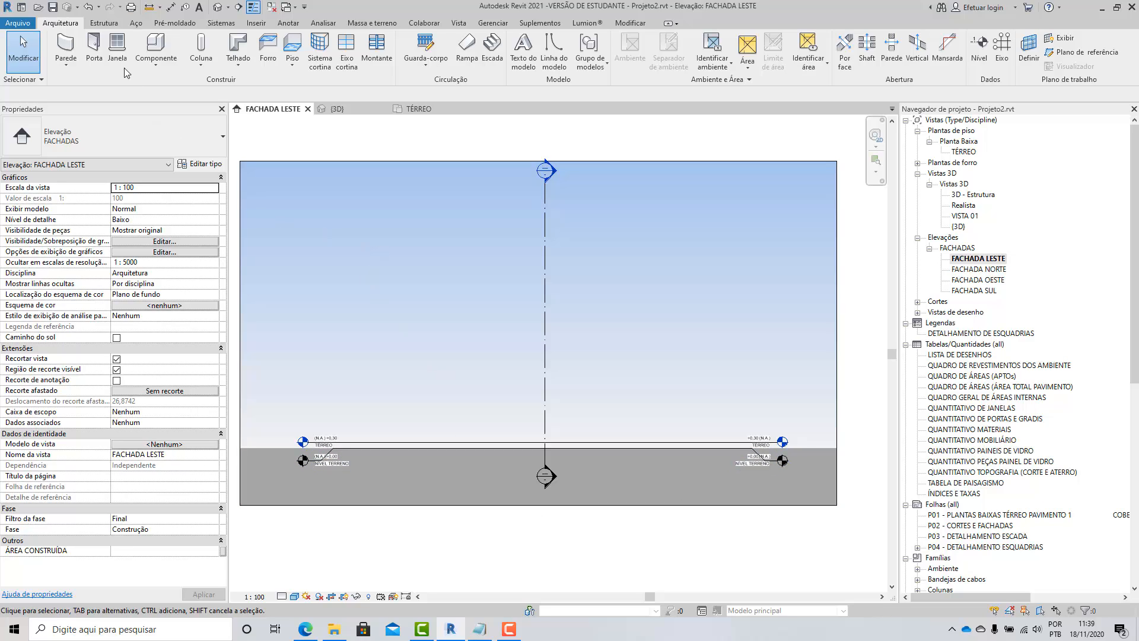
pyautogui.click(980, 52)
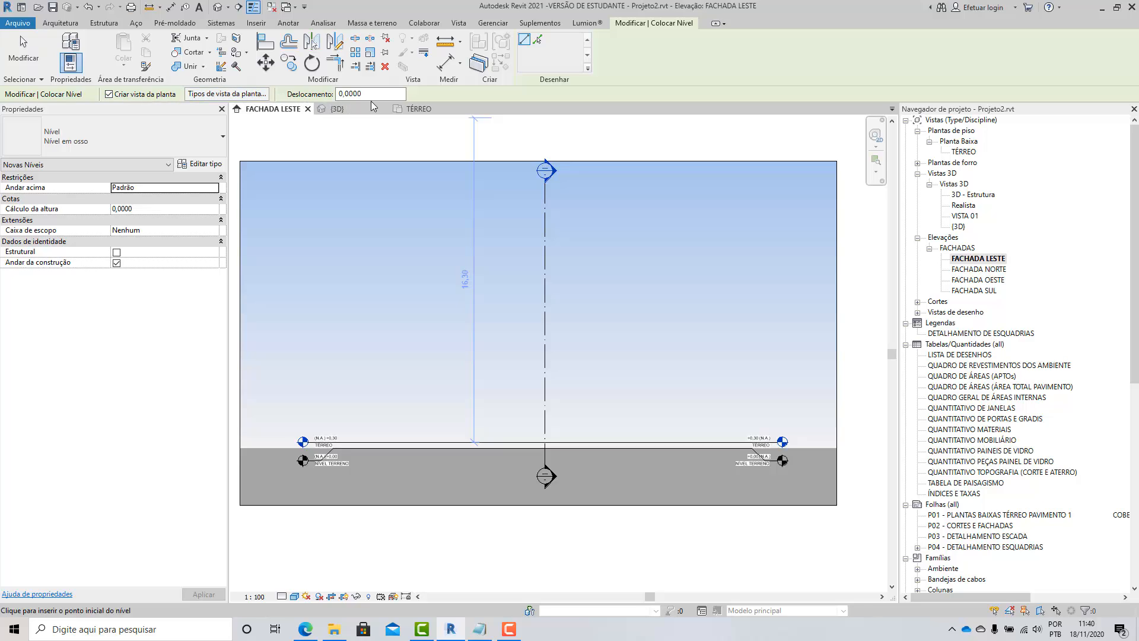
pyautogui.click(226, 94)
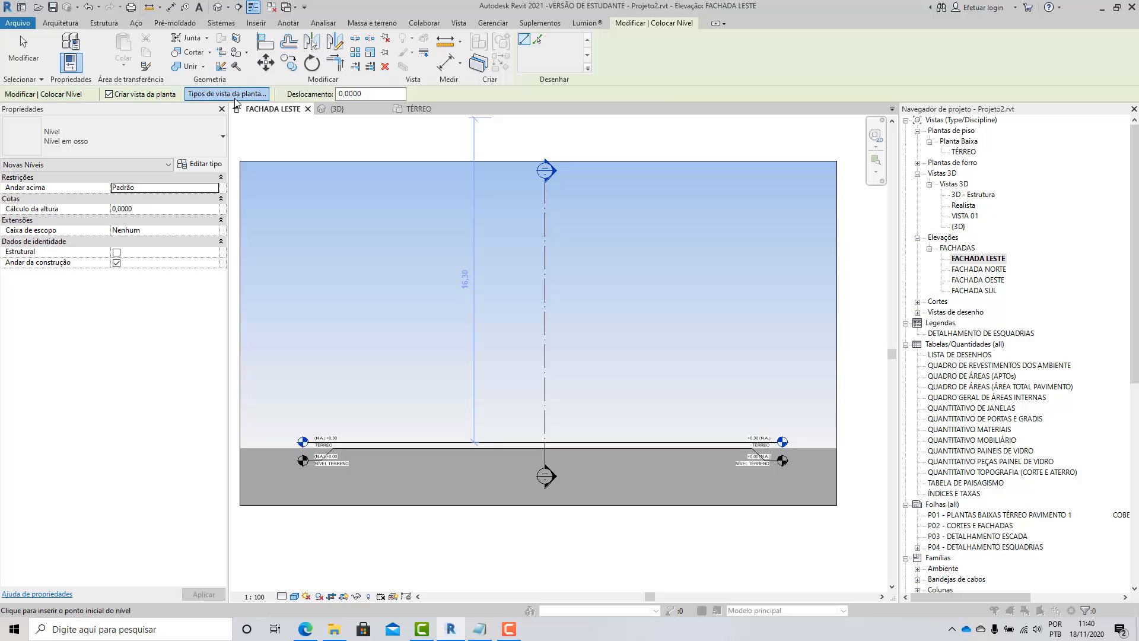
pyautogui.click(647, 254)
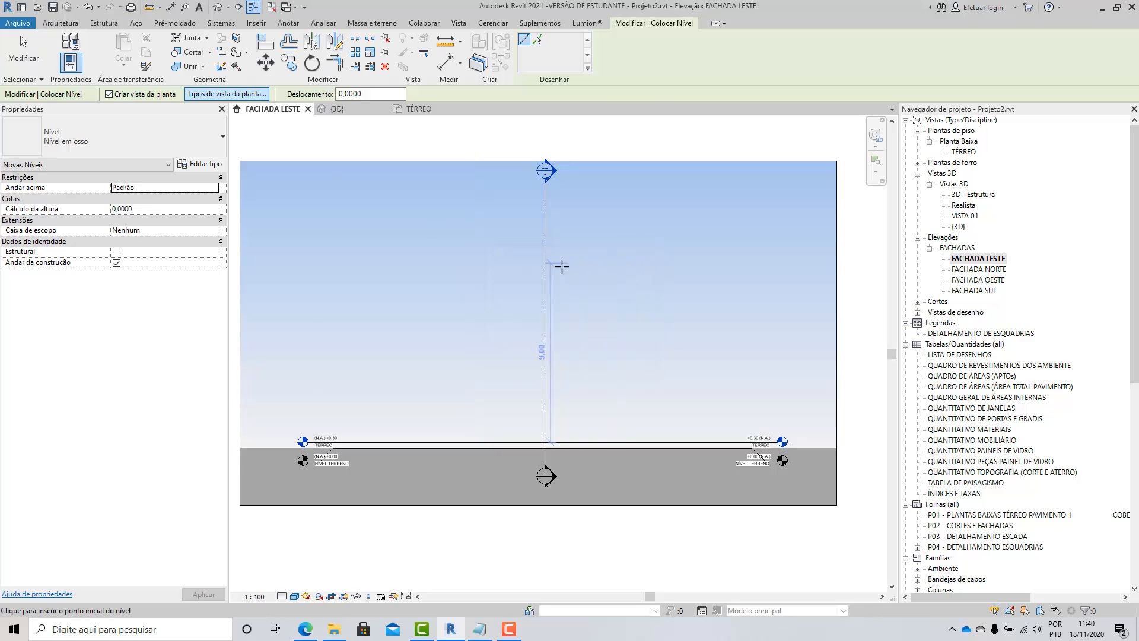
pyautogui.click(33, 49)
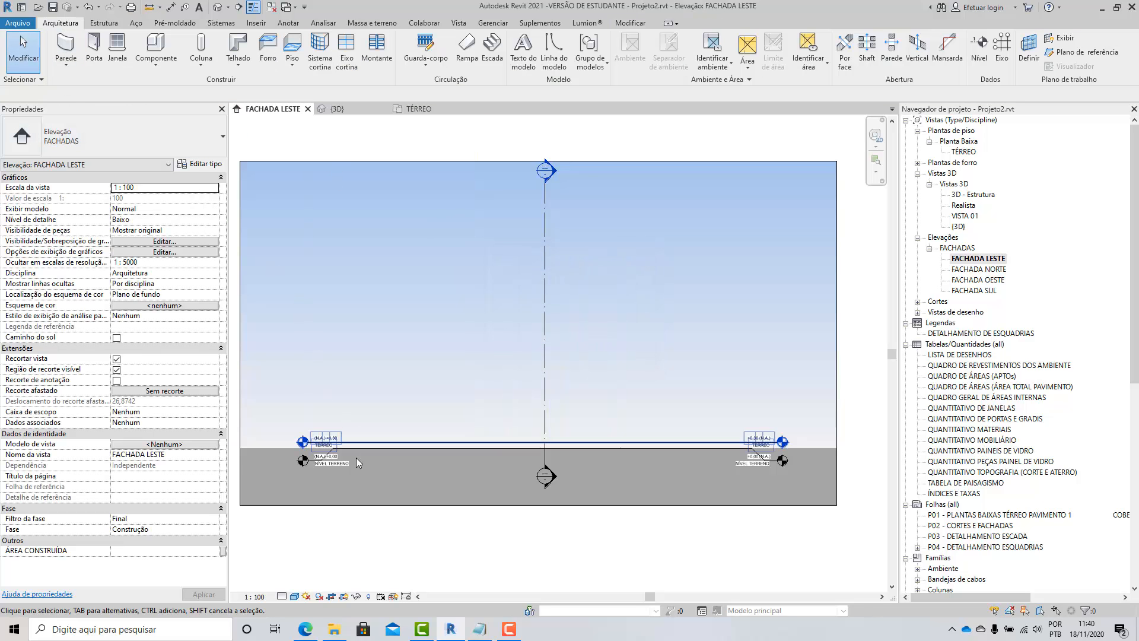
# Step: Examine the level marks up close, reopen the TÉRREO floor plan and select its vertical section line
pyautogui.scroll(5, 795, 471)
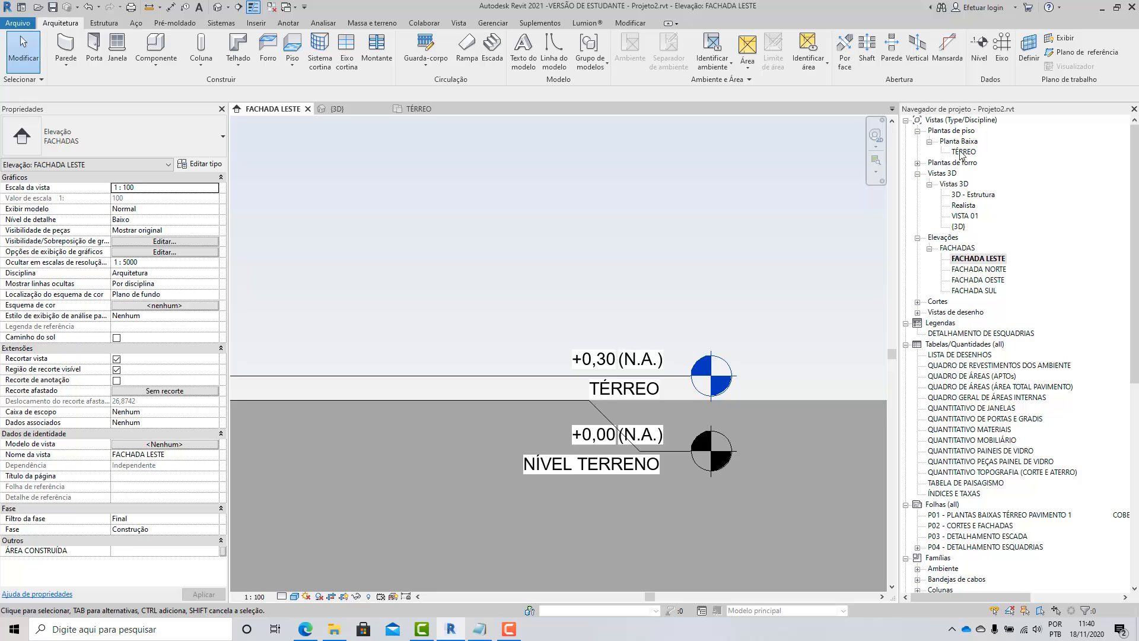
pyautogui.click(962, 143)
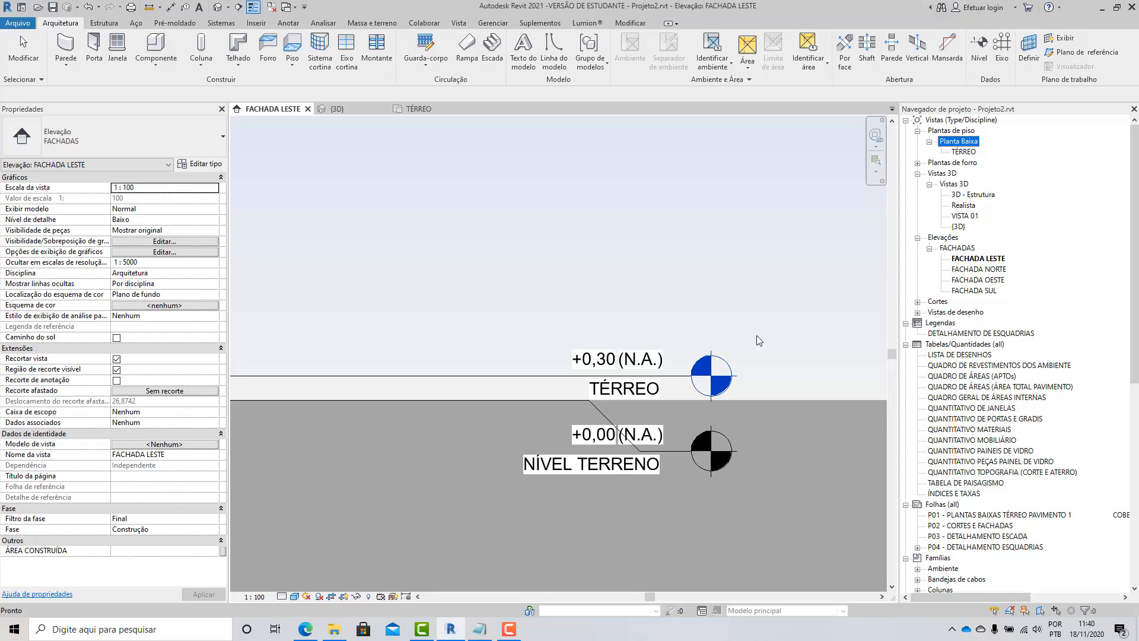
pyautogui.doubleClick(967, 152)
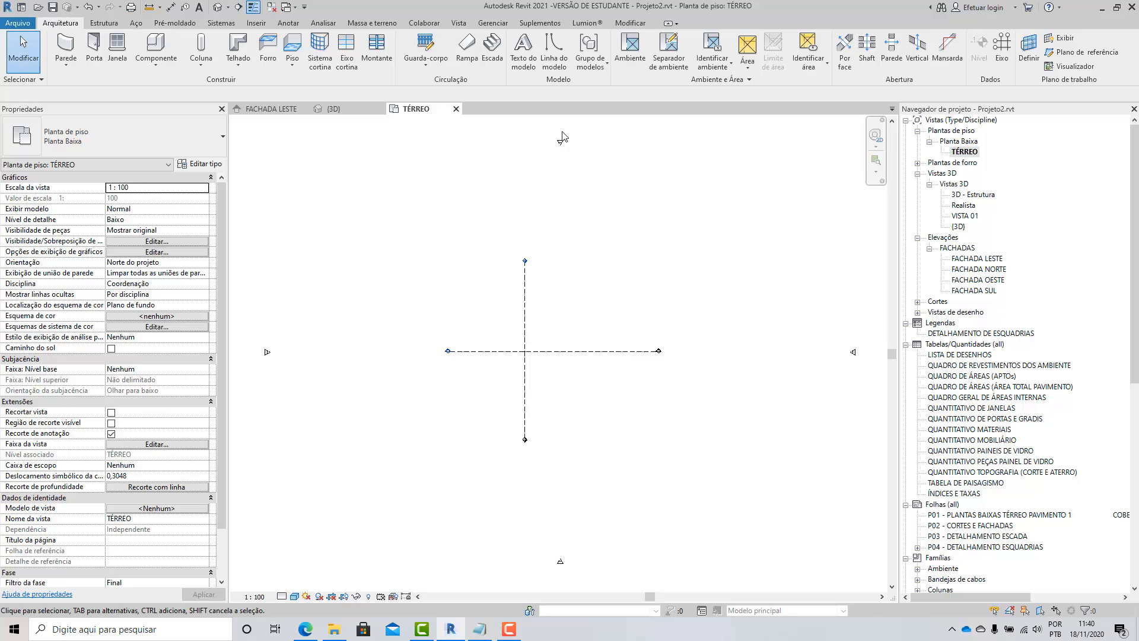
pyautogui.scroll(4, 563, 137)
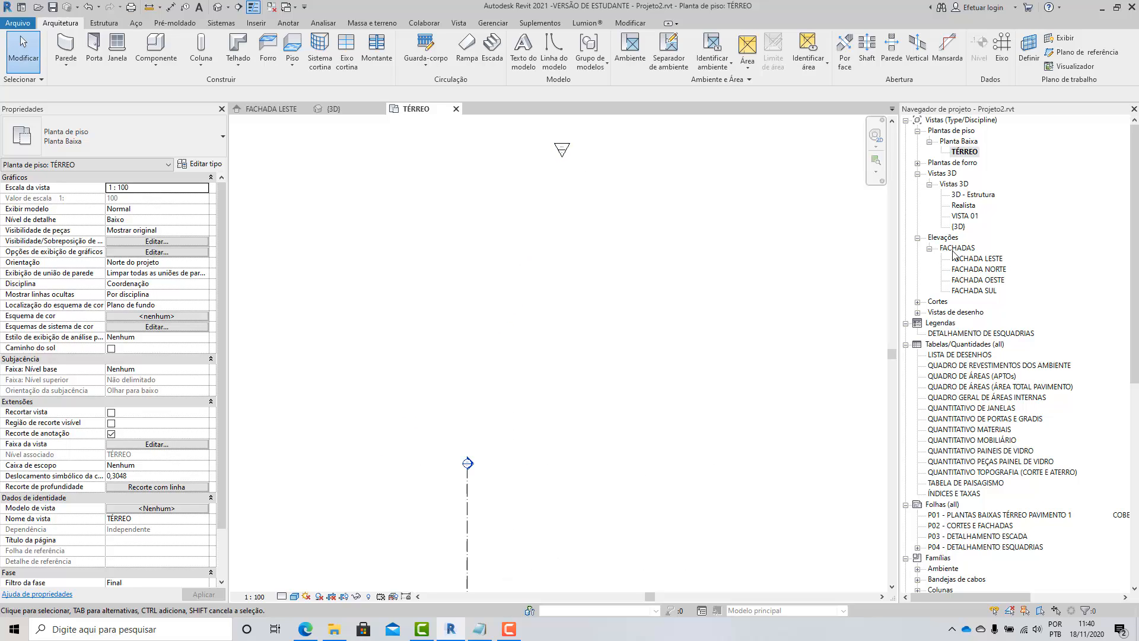
pyautogui.scroll(-5, 666, 261)
pyautogui.moveTo(629, 295); pyautogui.dragTo(626, 303, button='middle')
pyautogui.scroll(3, 605, 363)
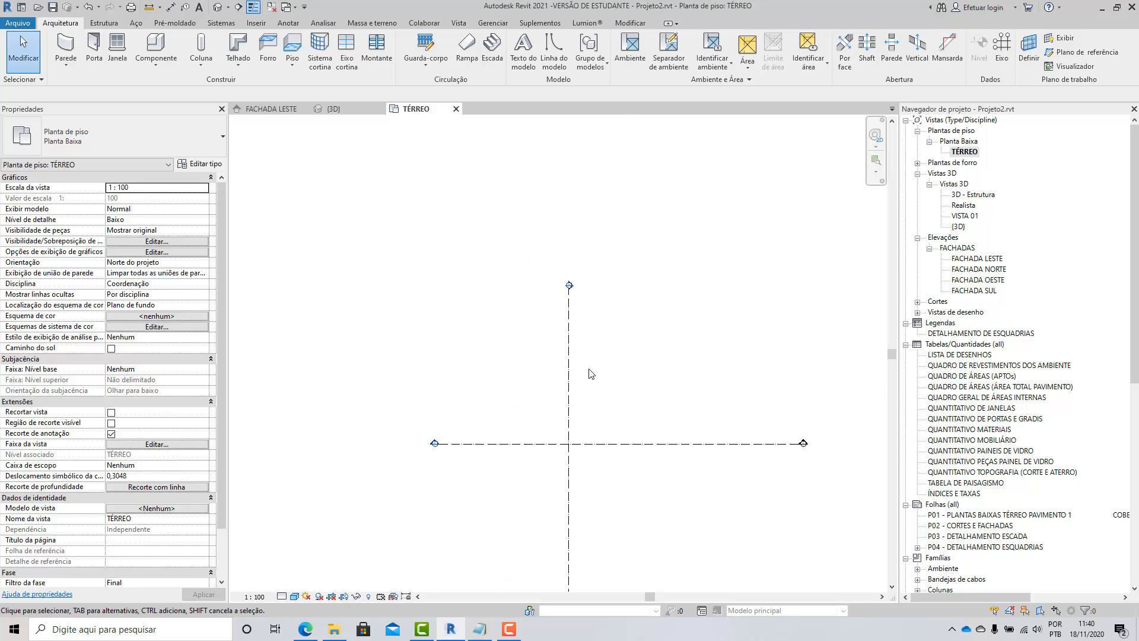
pyautogui.click(569, 372)
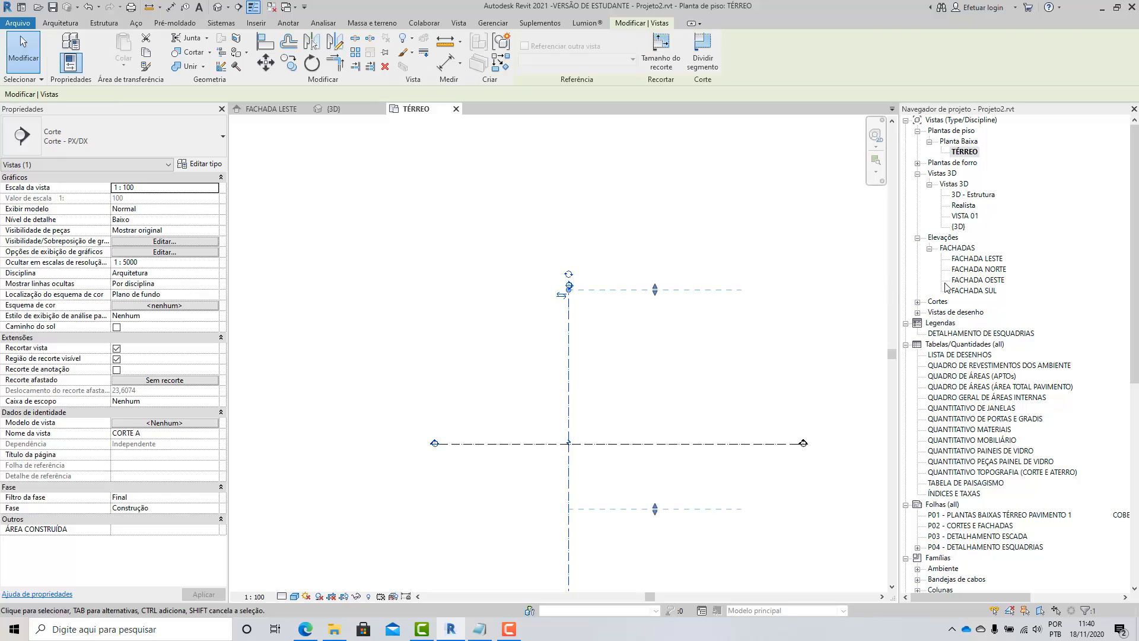
# Step: Expand the section views in the project browser and inspect CORTE B, FACHADA OESTE and the TÉRREO plan
pyautogui.click(917, 301)
pyautogui.click(917, 301)
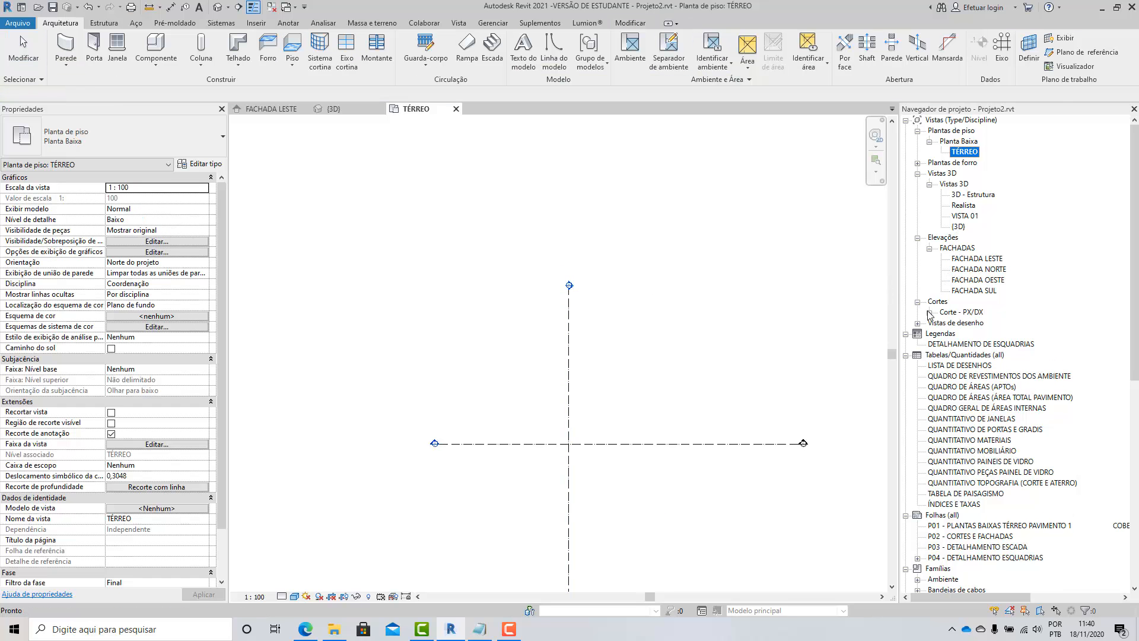
pyautogui.click(929, 313)
pyautogui.click(964, 333)
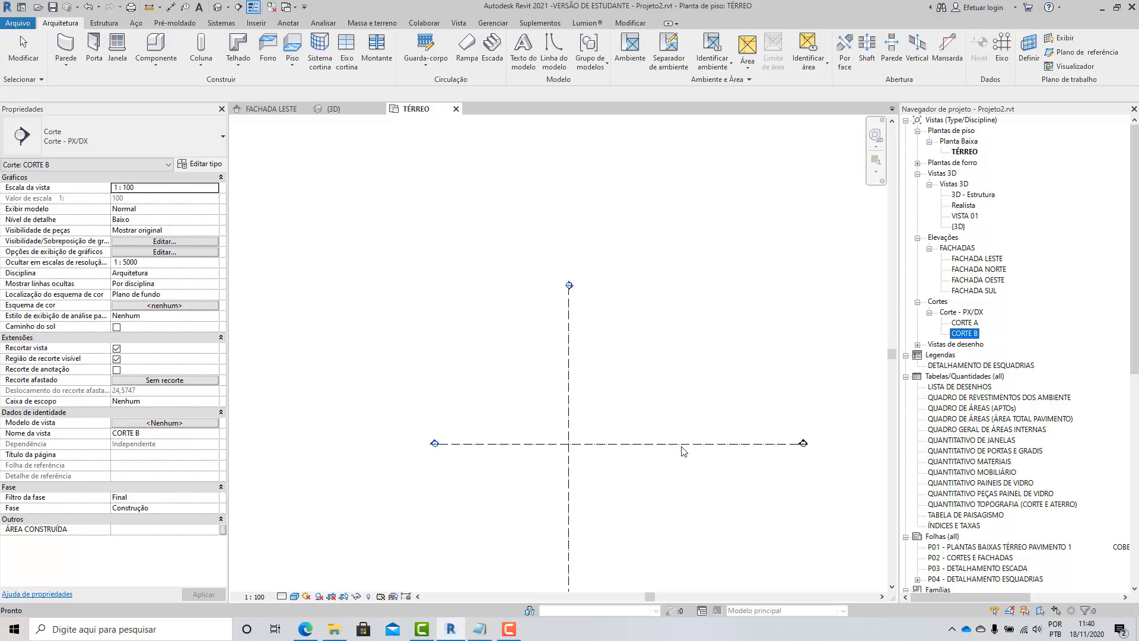
pyautogui.click(978, 279)
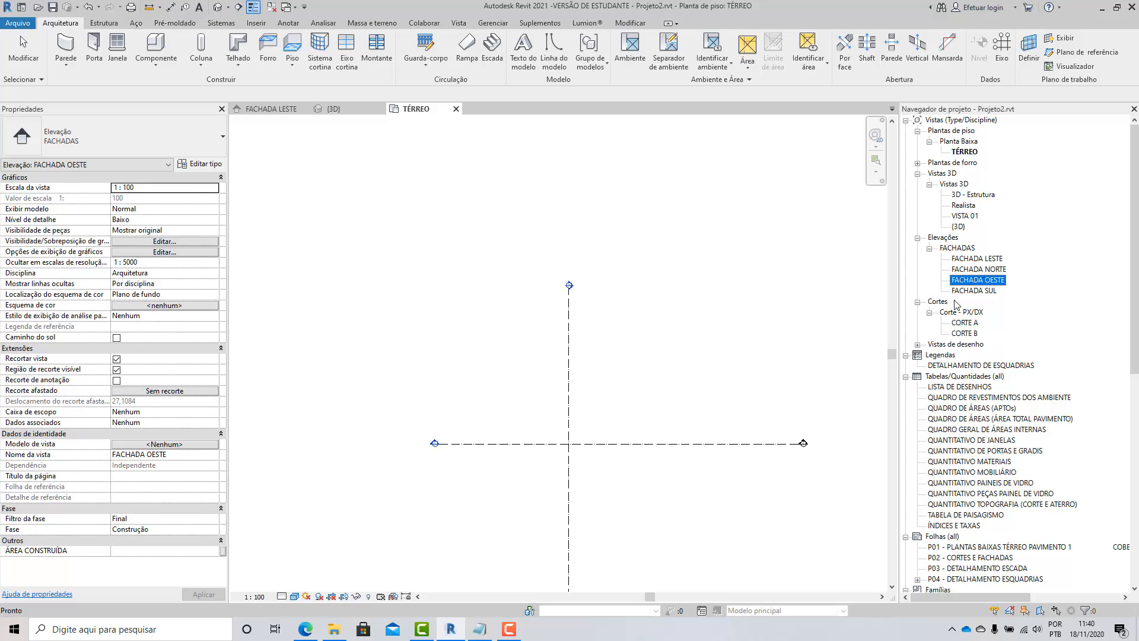
pyautogui.scroll(-4, 664, 249)
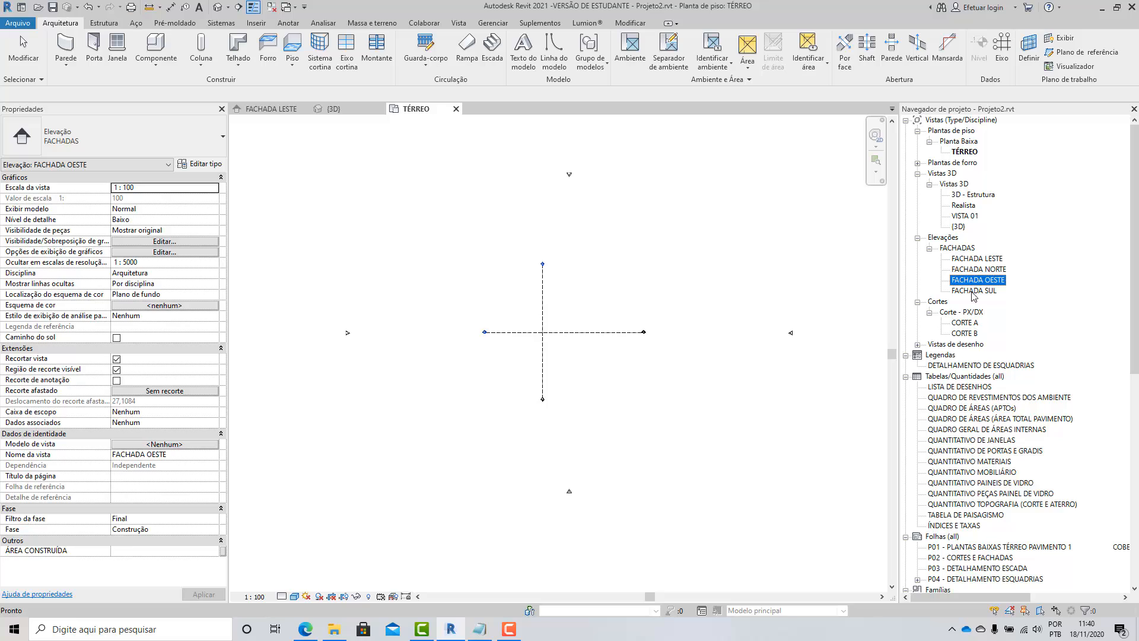
pyautogui.click(964, 151)
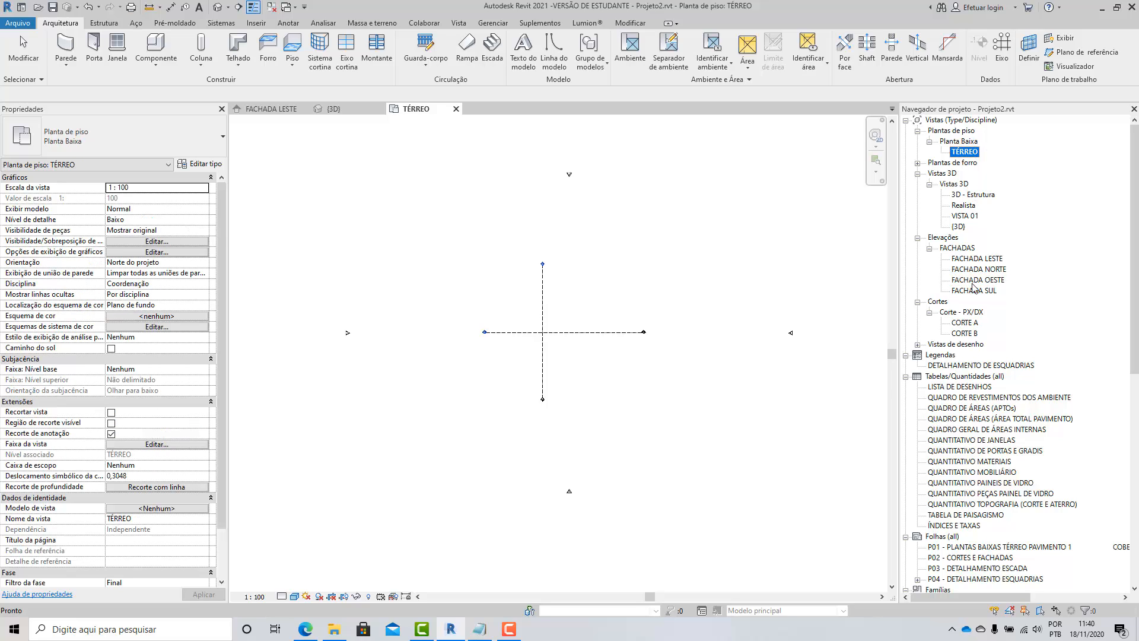
# Step: Reopen the FACHADA LESTE elevation and compare its TÉRREO and NÍVEL TERRENO level markers with the TÉRREO floor plan entry
pyautogui.doubleClick(968, 261)
pyautogui.scroll(-7, 718, 347)
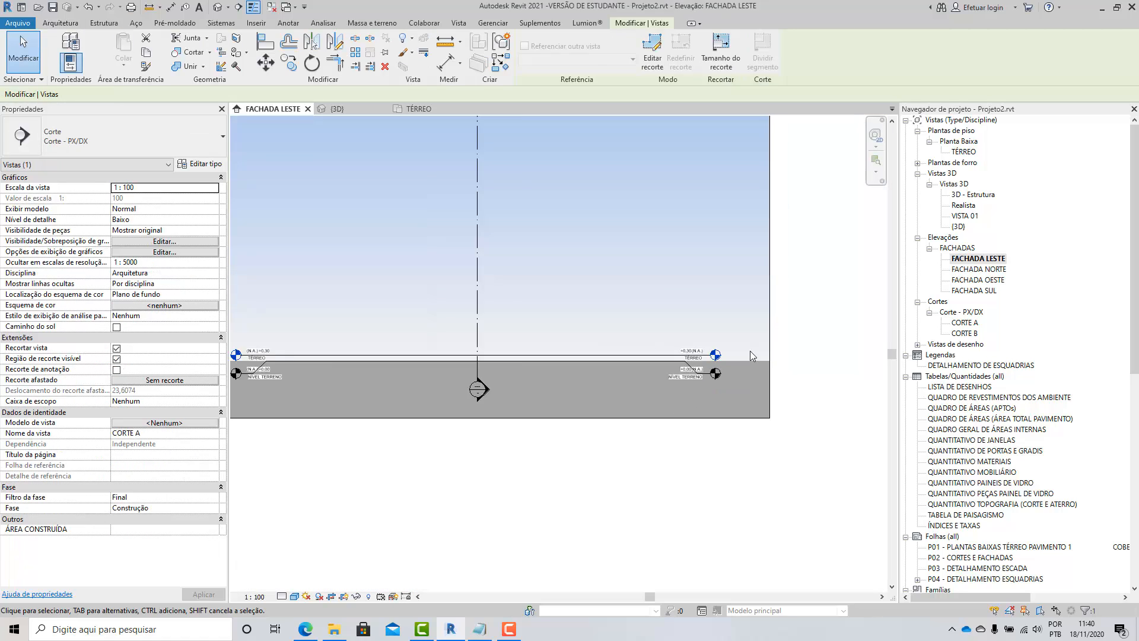
pyautogui.scroll(1, 644, 361)
pyautogui.scroll(1, 642, 362)
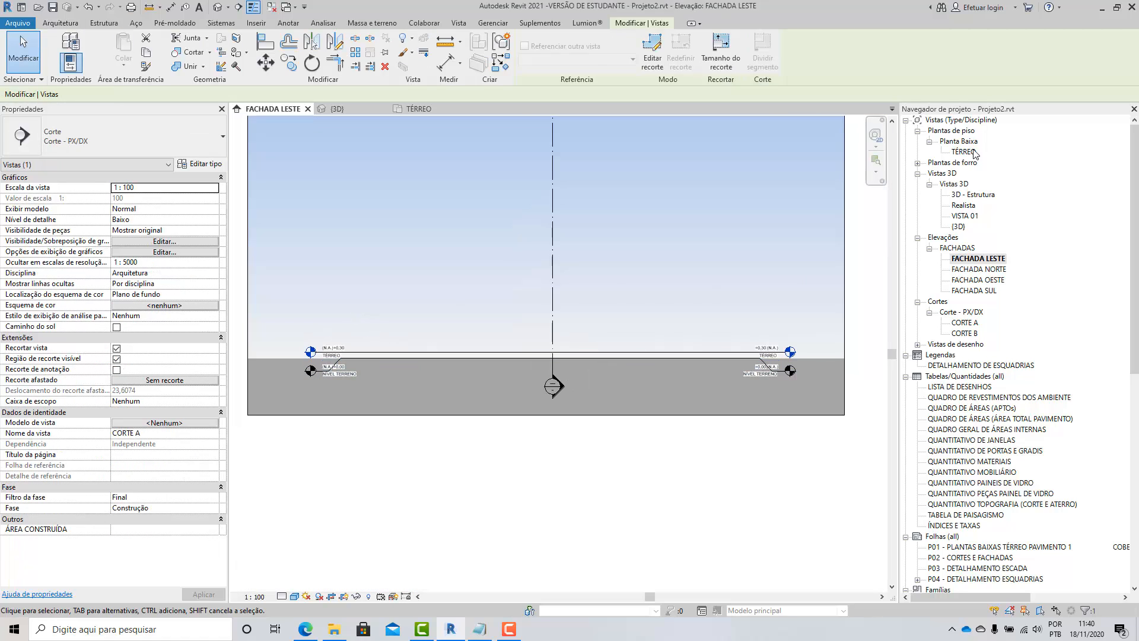
pyautogui.click(964, 152)
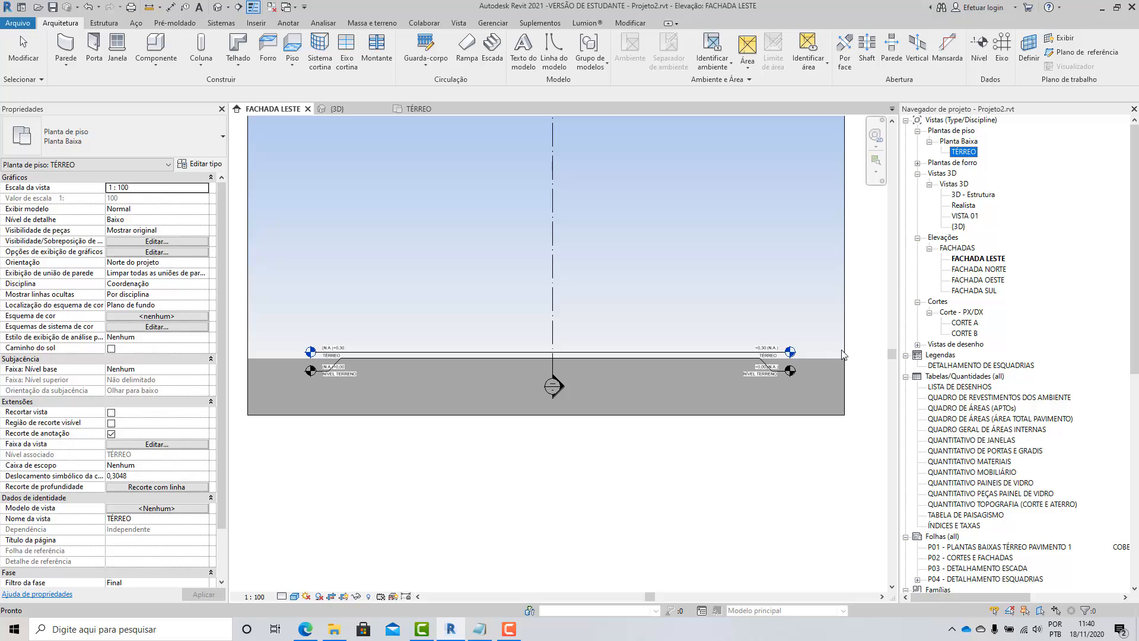
pyautogui.scroll(3, 848, 350)
pyautogui.scroll(2, 757, 419)
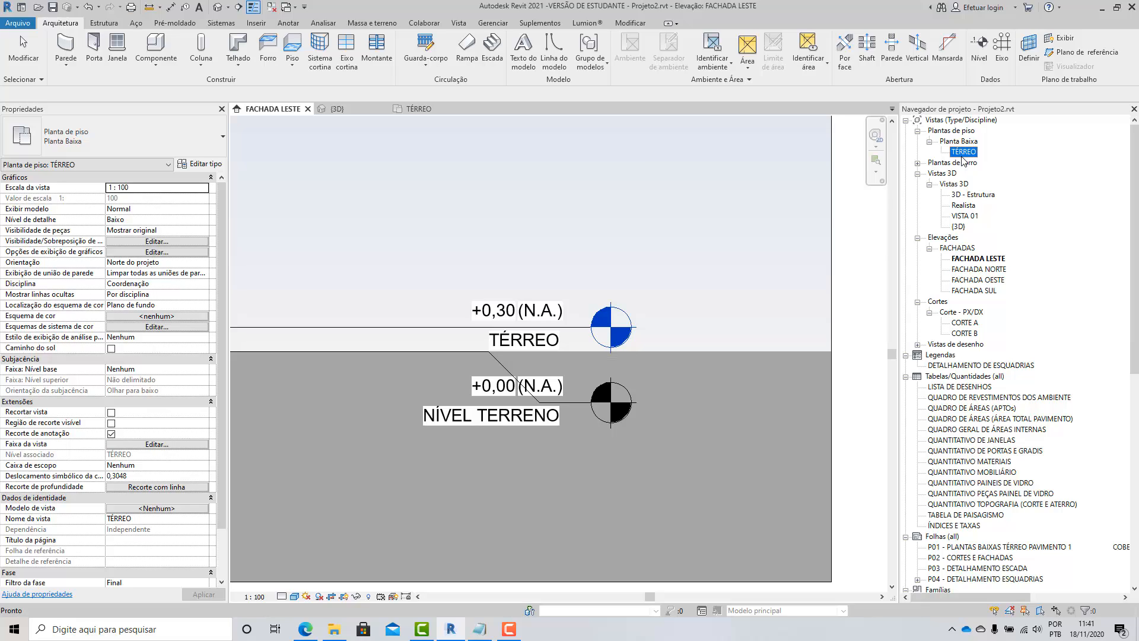
pyautogui.scroll(-5, 788, 311)
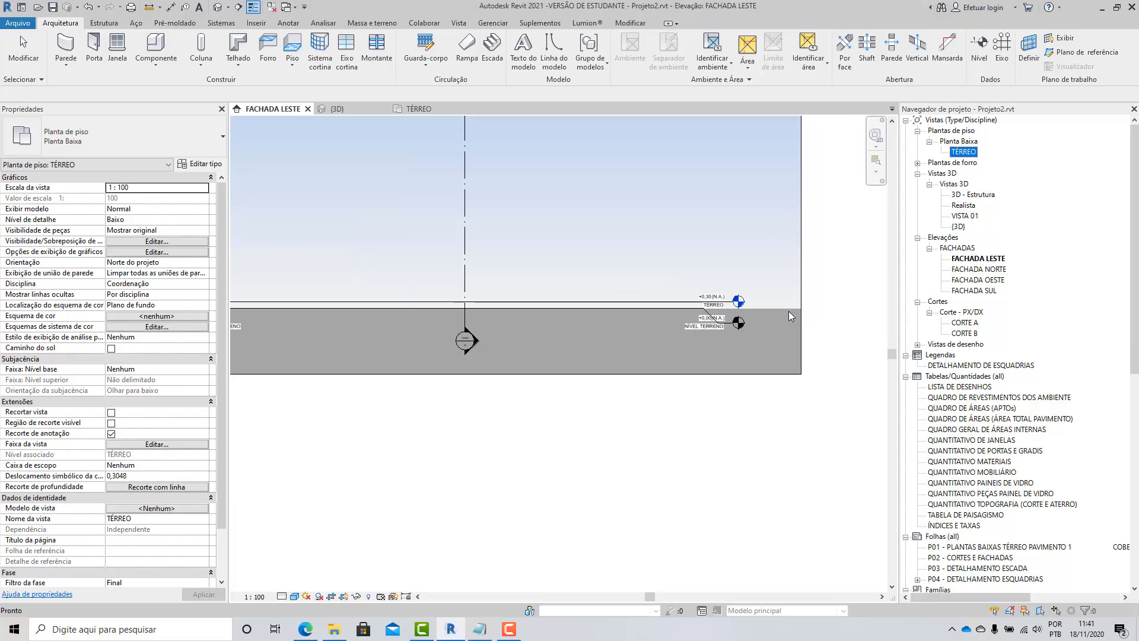
pyautogui.press('z')
pyautogui.press('f')
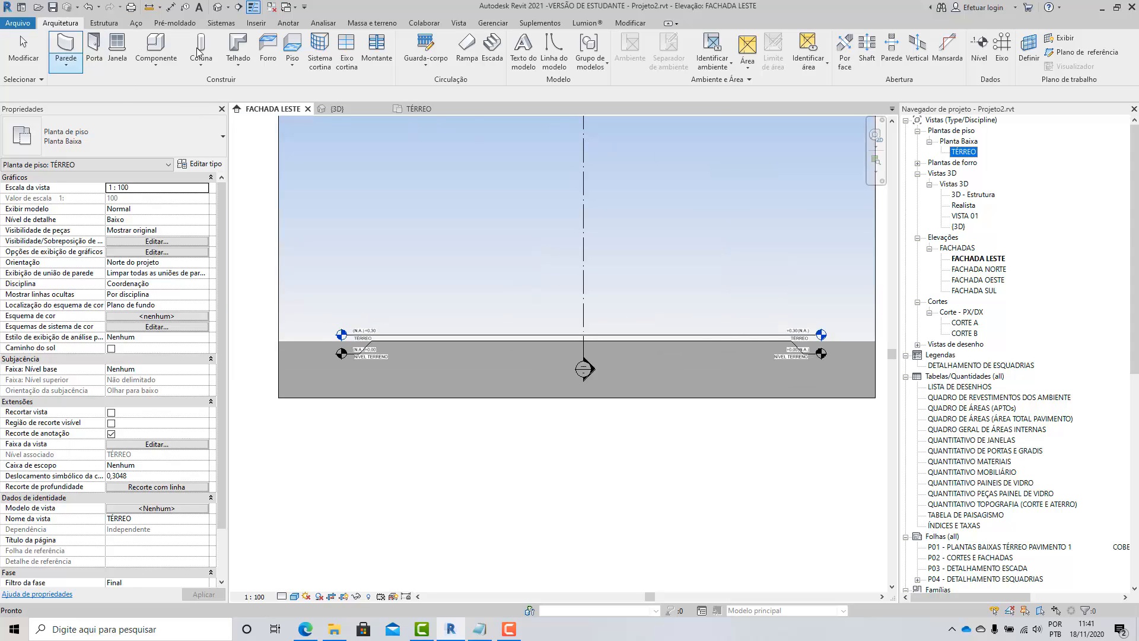
# Step: Draw a Nível em osso level about 1.50 m above TÉRREO across the FACHADA LESTE elevation, with Criar vista da planta disabled
pyautogui.click(980, 50)
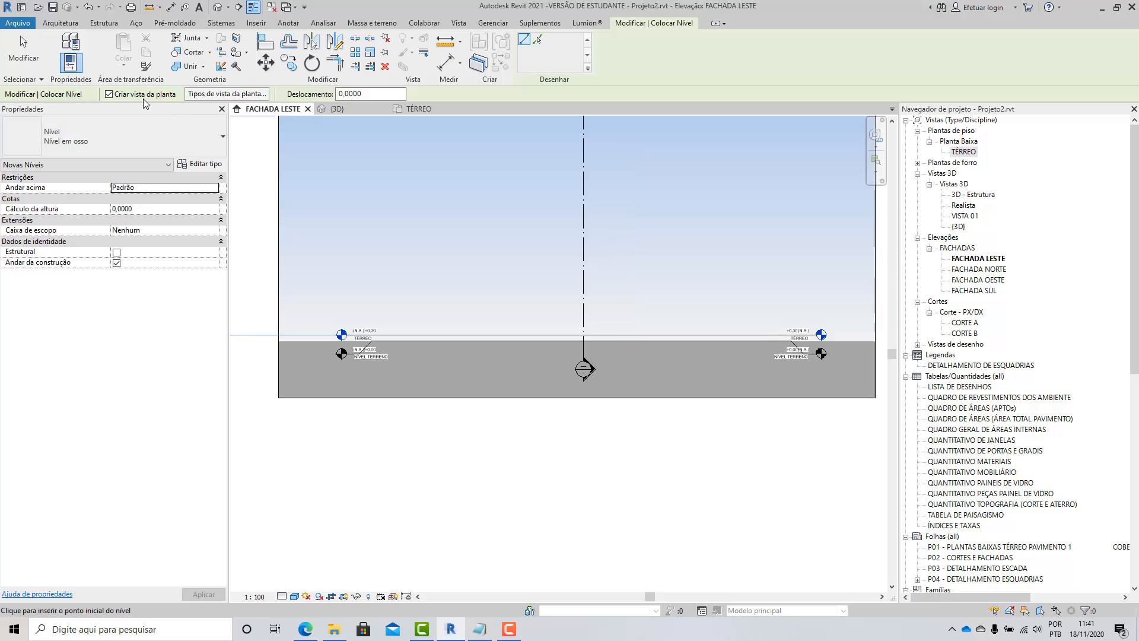
pyautogui.click(109, 94)
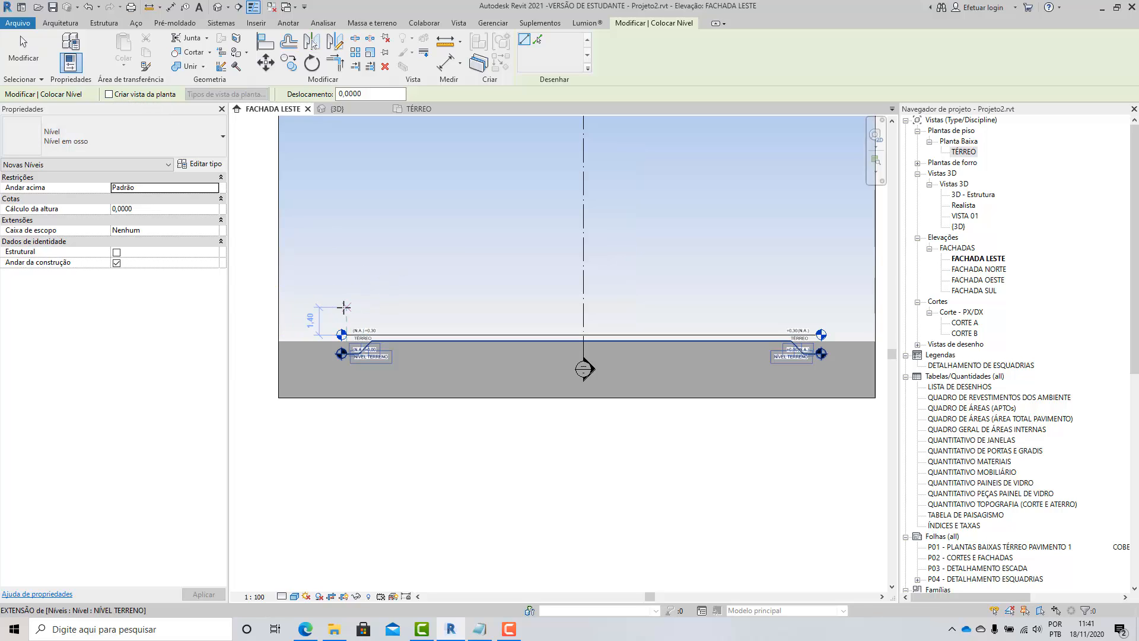
pyautogui.click(344, 306)
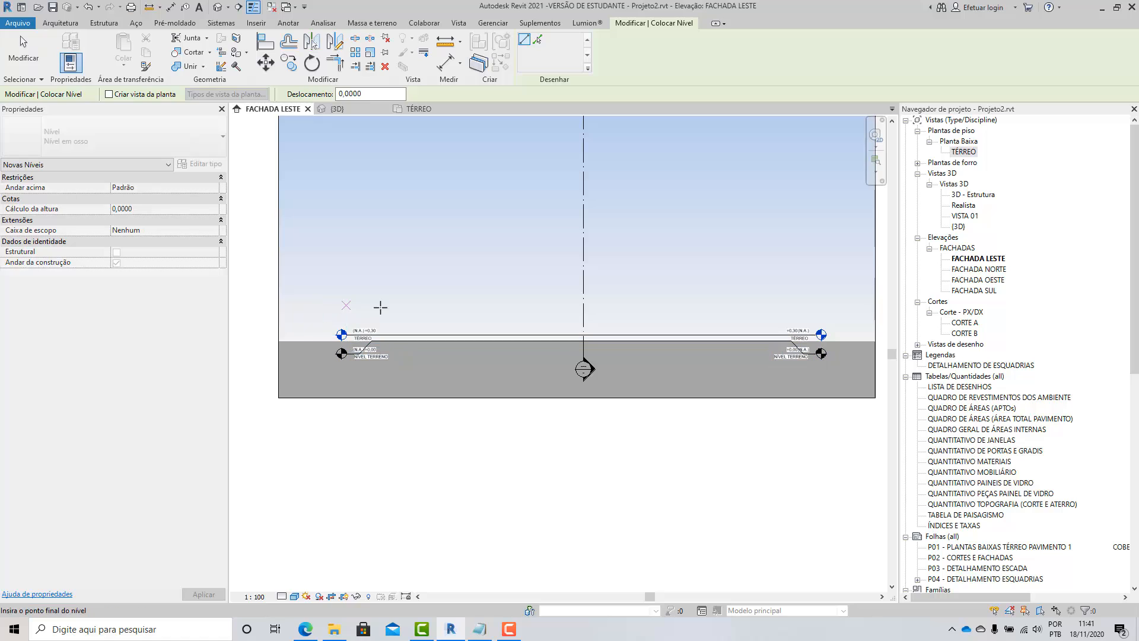
pyautogui.click(819, 305)
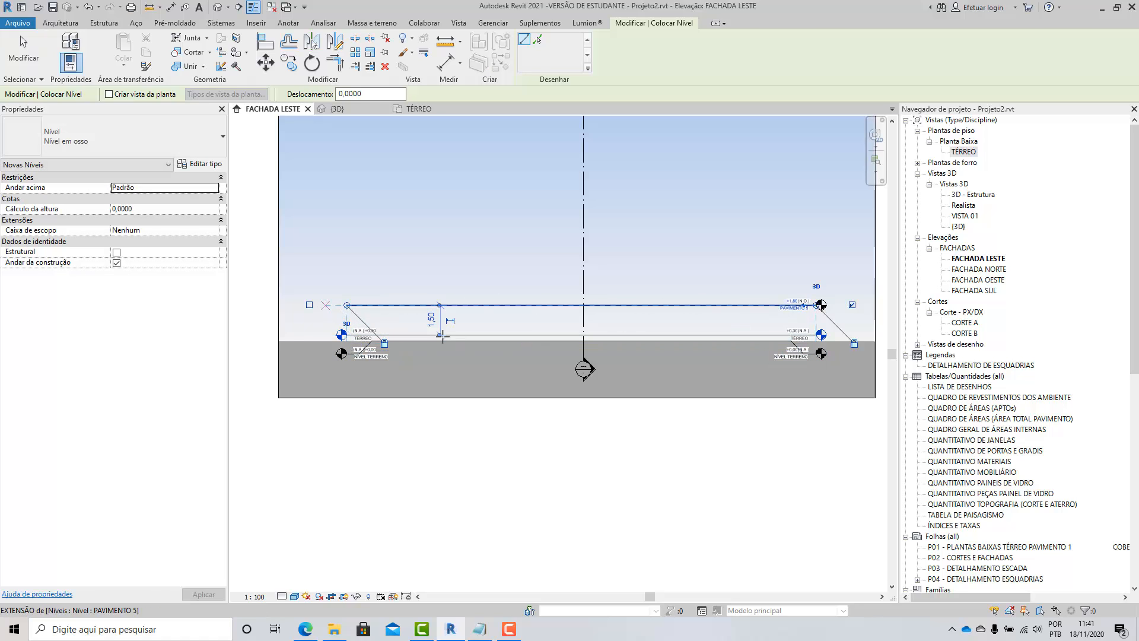
pyautogui.scroll(3, 840, 316)
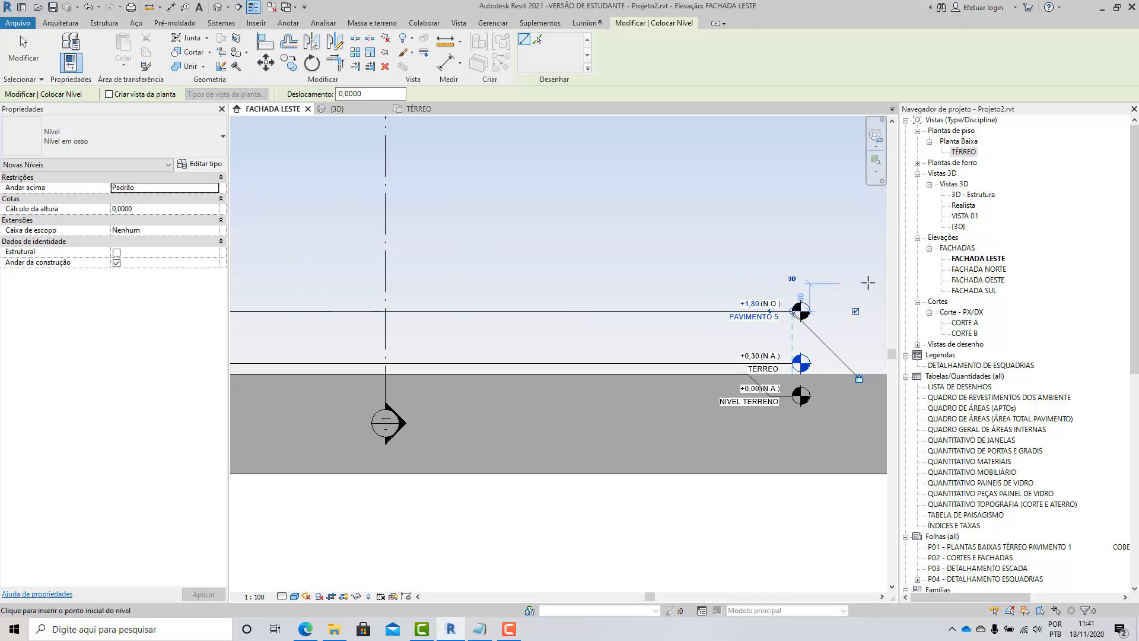
pyautogui.press('Escape')
pyautogui.press('Escape')
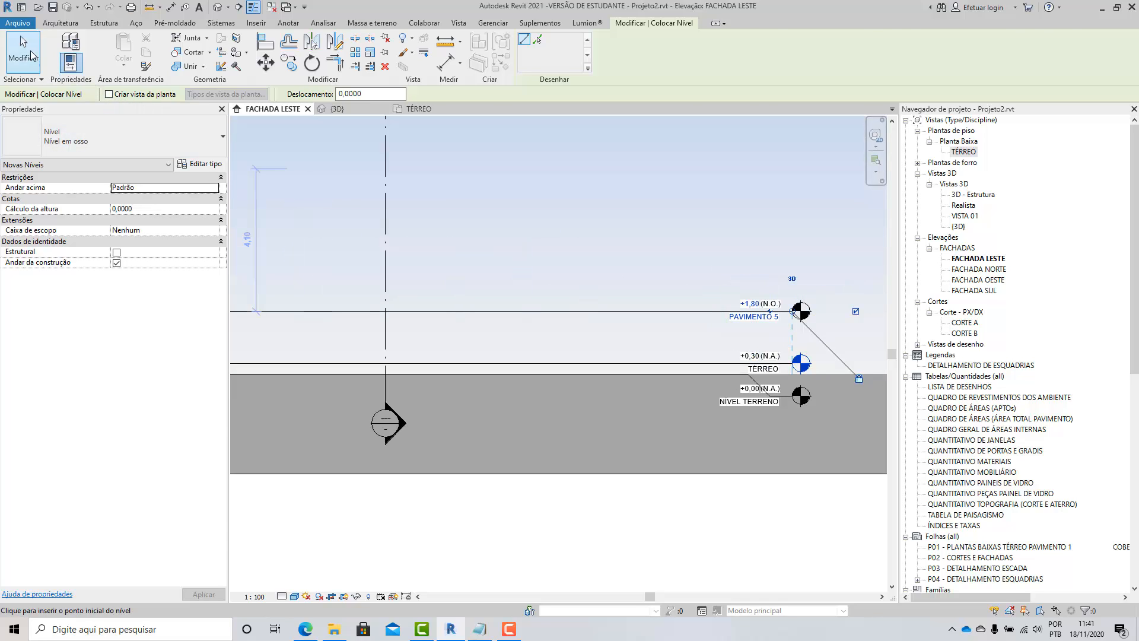
# Step: Examine the new level in the elevation, check the floor plans listed in the project browser, and read the level's properties
pyautogui.scroll(-3, 654, 355)
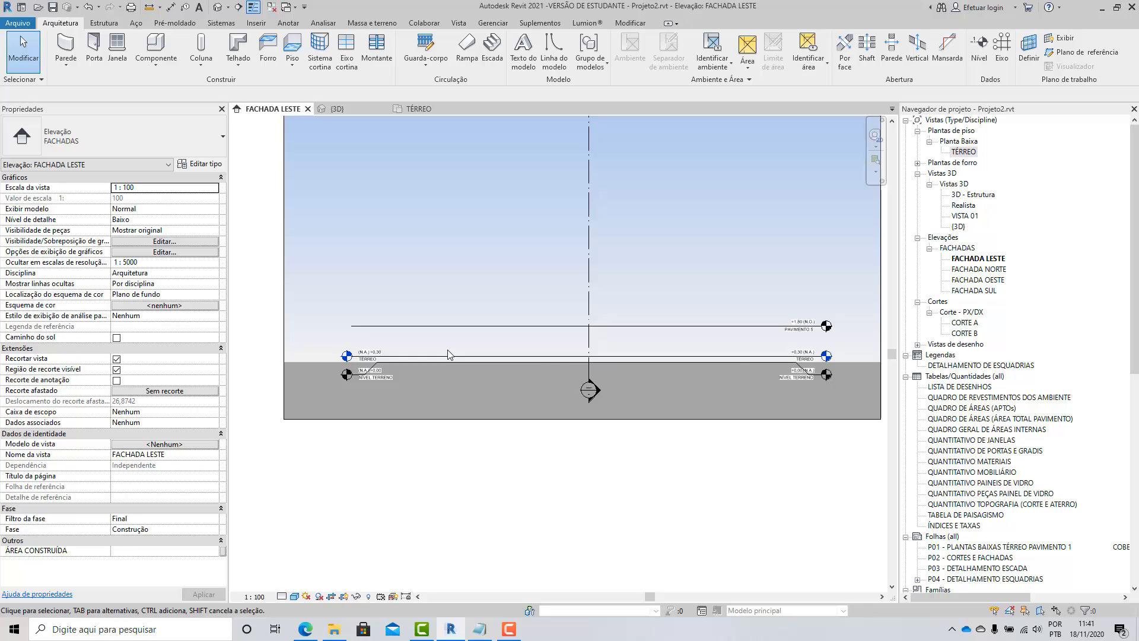
pyautogui.scroll(5, 860, 342)
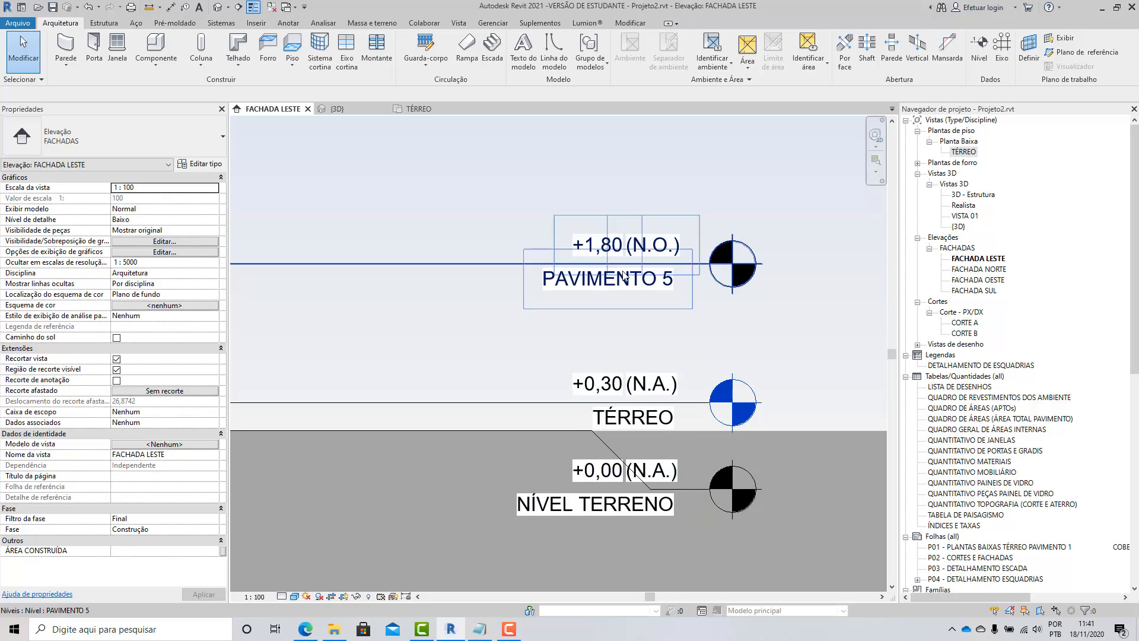
pyautogui.scroll(-5, 624, 276)
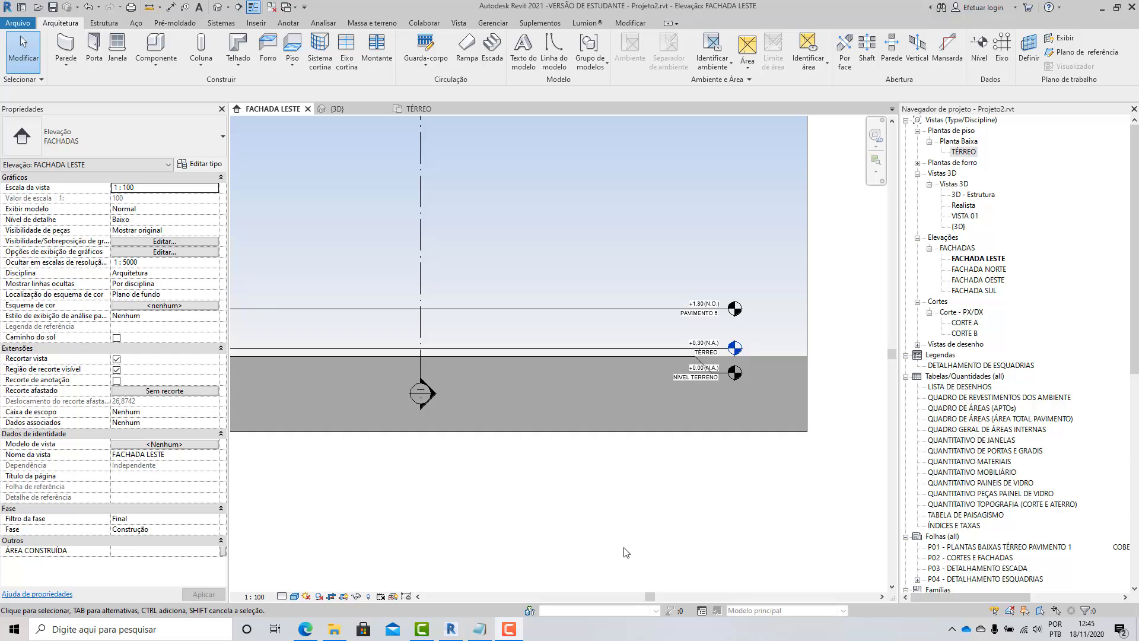
pyautogui.scroll(-2, 672, 520)
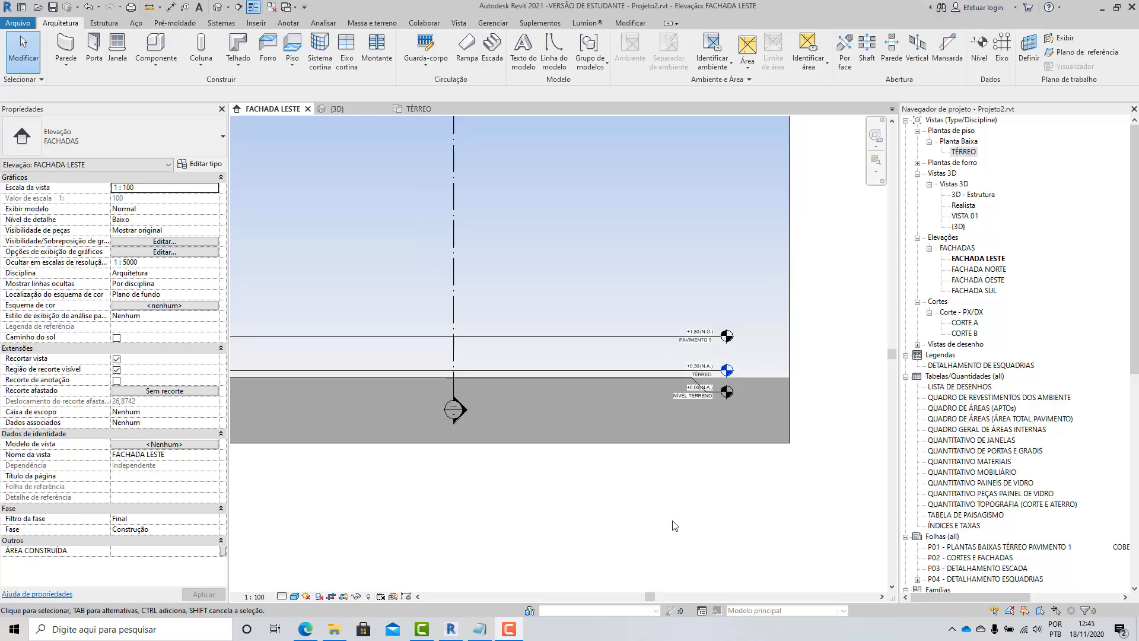
pyautogui.click(962, 152)
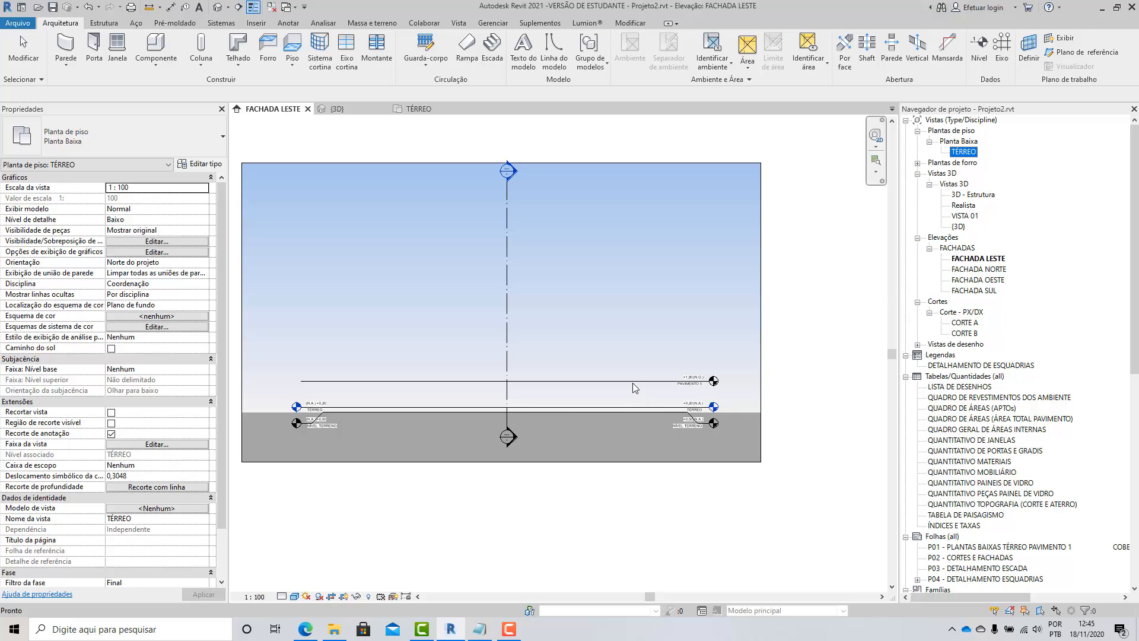
pyautogui.click(646, 368)
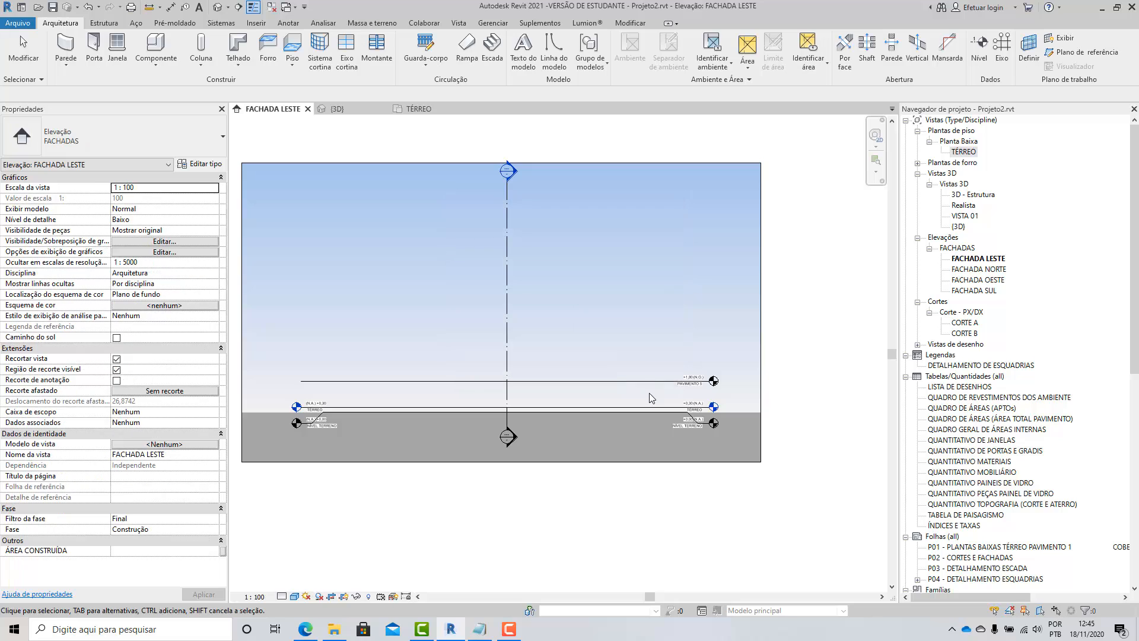
pyautogui.click(647, 381)
pyautogui.scroll(1, 461, 302)
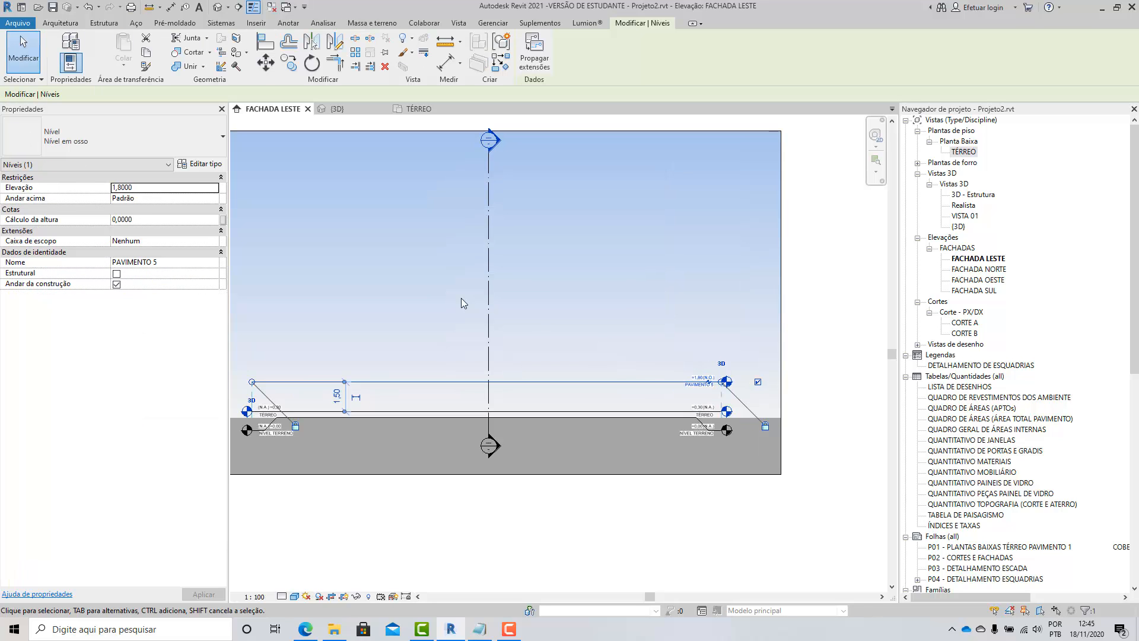
pyautogui.click(825, 369)
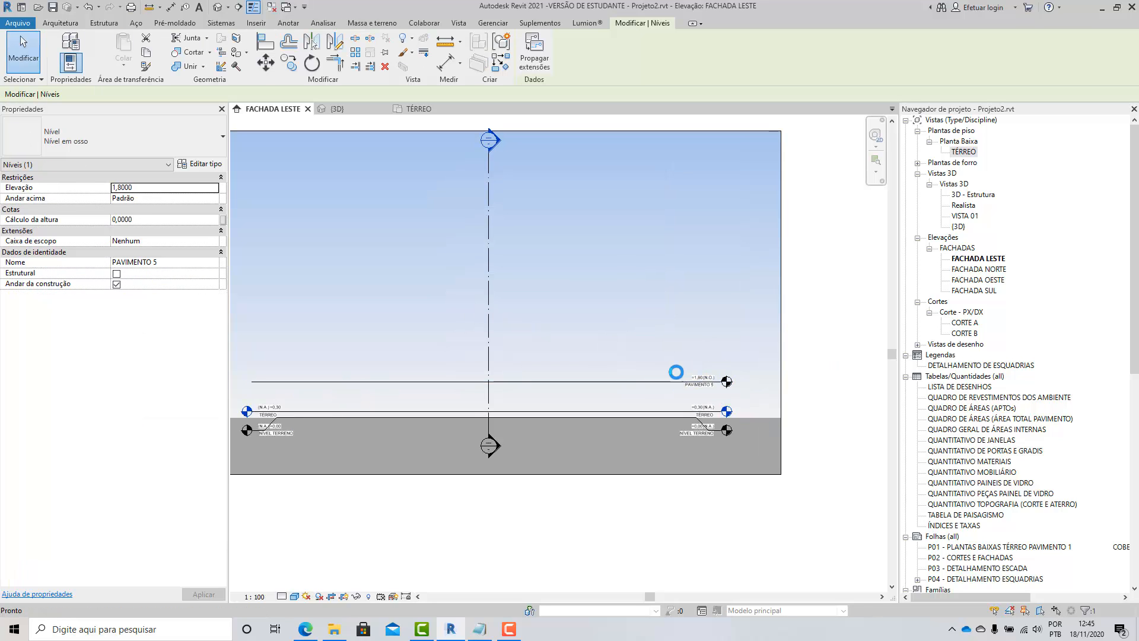
# Step: Compare the new level's head symbol up close with the TÉRREO and NÍVEL TERRENO symbols
pyautogui.scroll(5, 676, 374)
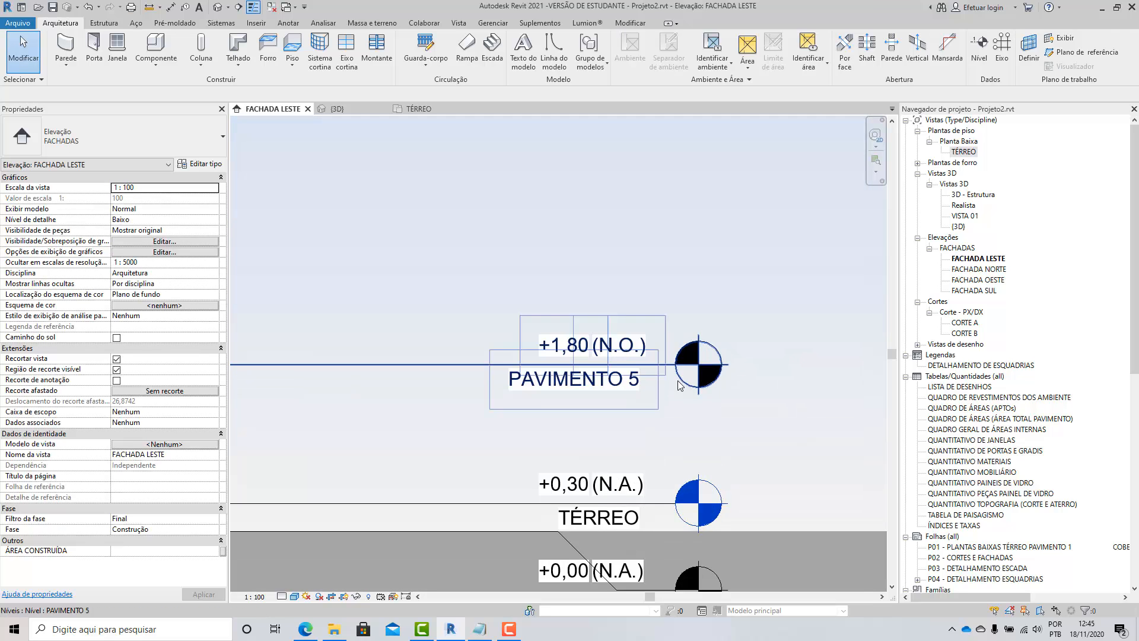
pyautogui.scroll(-3, 679, 384)
pyautogui.scroll(-1, 697, 415)
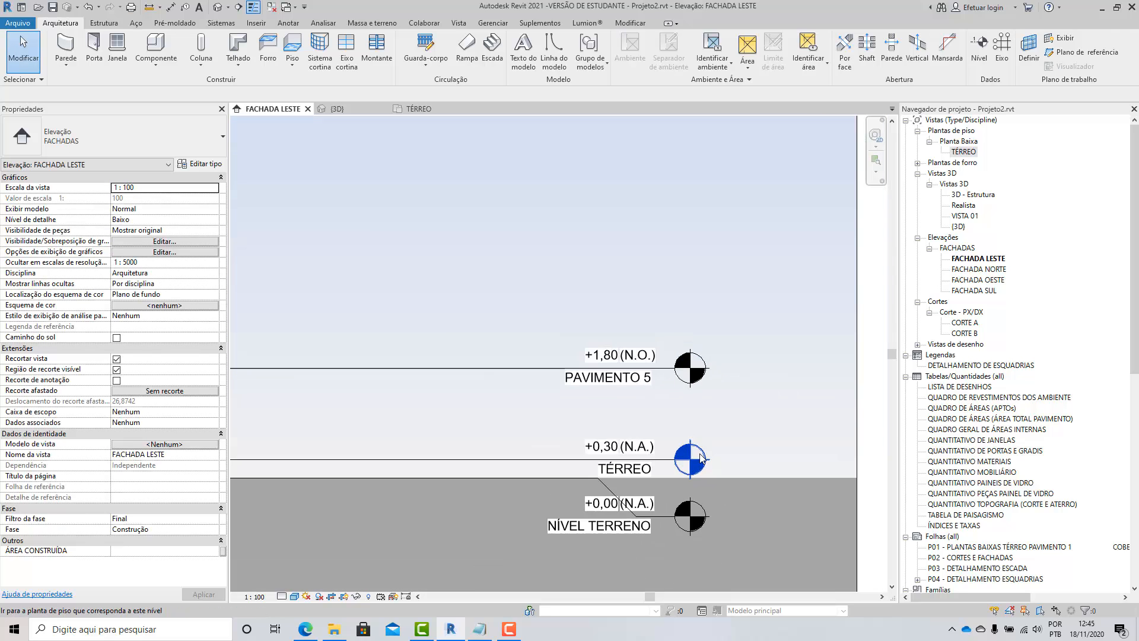
pyautogui.scroll(-2, 732, 454)
pyautogui.scroll(-1, 732, 452)
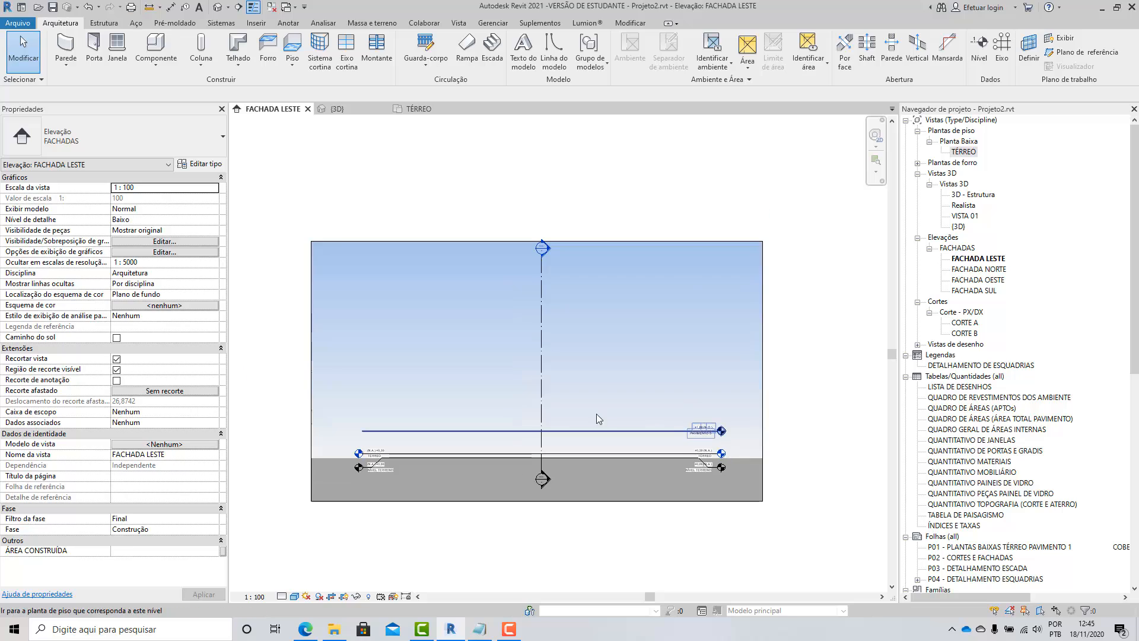
pyautogui.scroll(2, 381, 306)
pyautogui.scroll(-1, 446, 335)
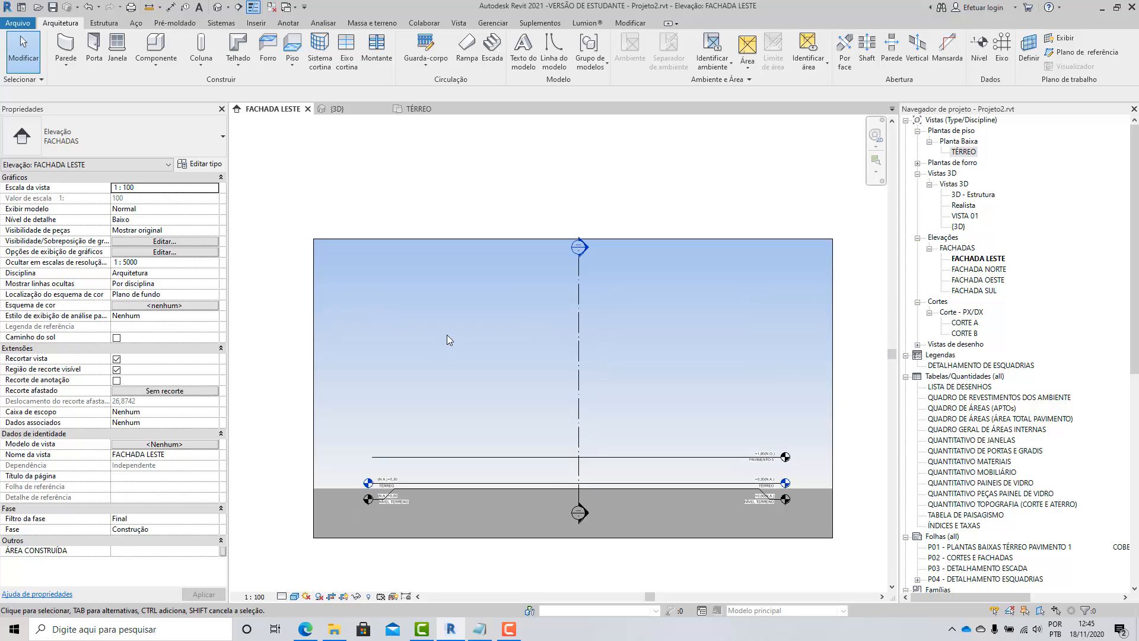
# Step: Draw another level about 1.60 m above the first new level, matching its length, with Criar vista da planta enabled
pyautogui.click(979, 45)
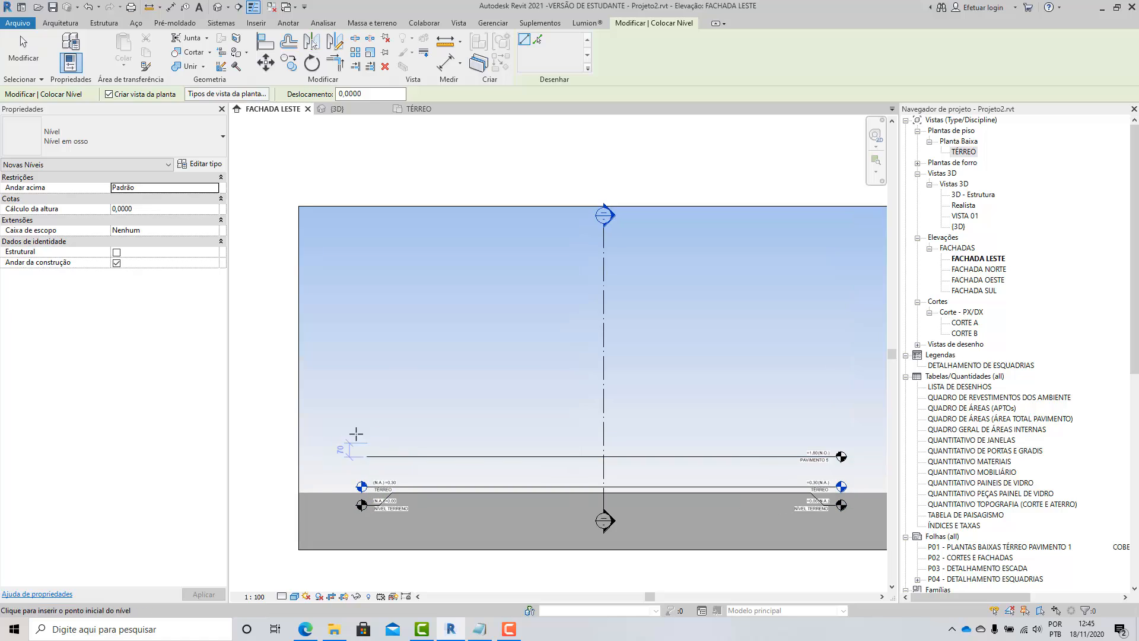
pyautogui.scroll(2, 391, 451)
pyautogui.scroll(1, 389, 447)
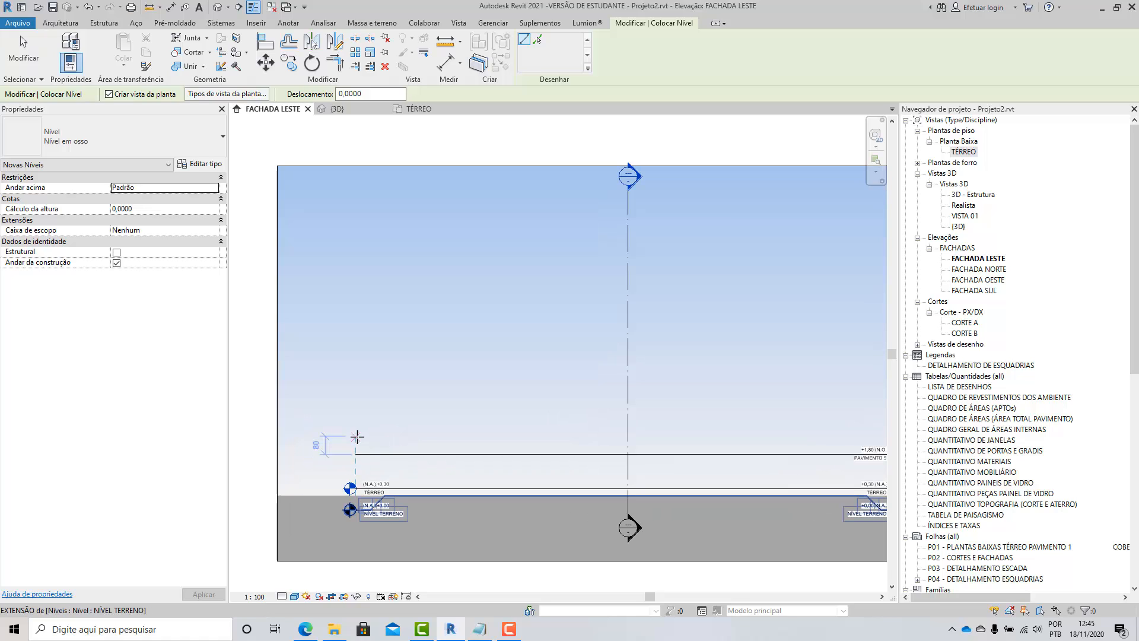
pyautogui.click(393, 421)
pyautogui.scroll(-2, 370, 424)
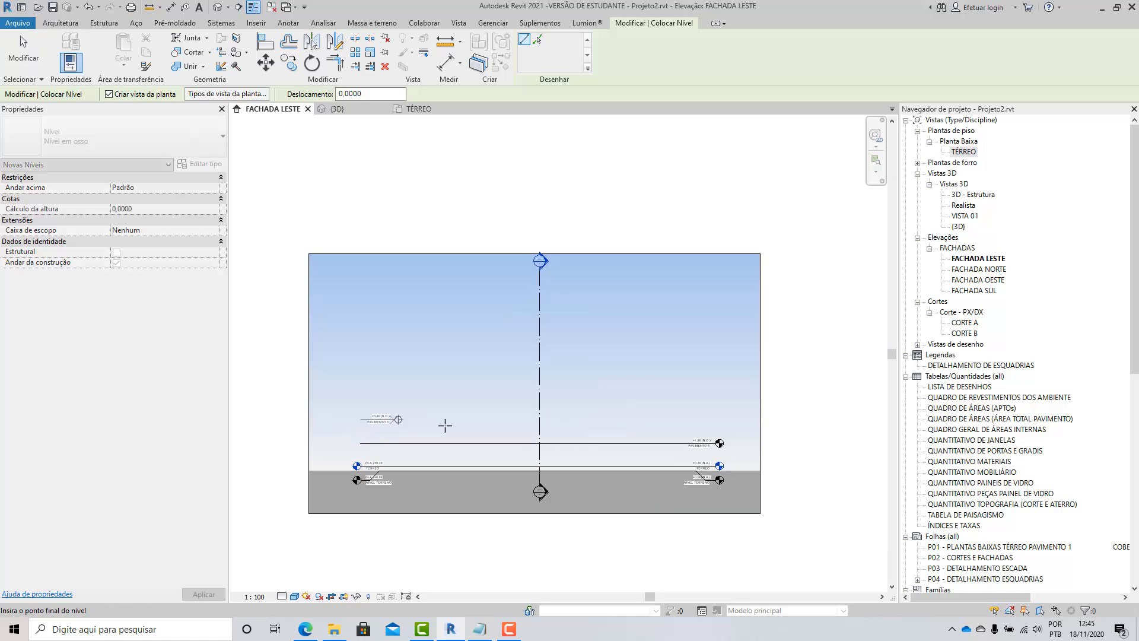
pyautogui.click(717, 417)
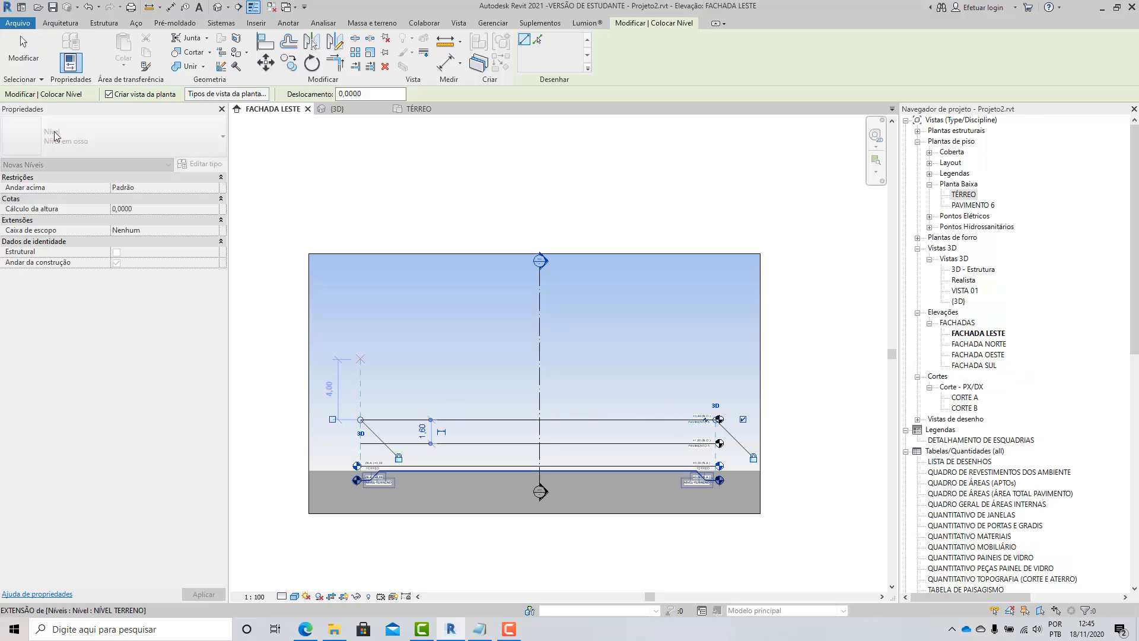
pyautogui.press('Escape')
pyautogui.press('Escape')
pyautogui.scroll(3, 600, 410)
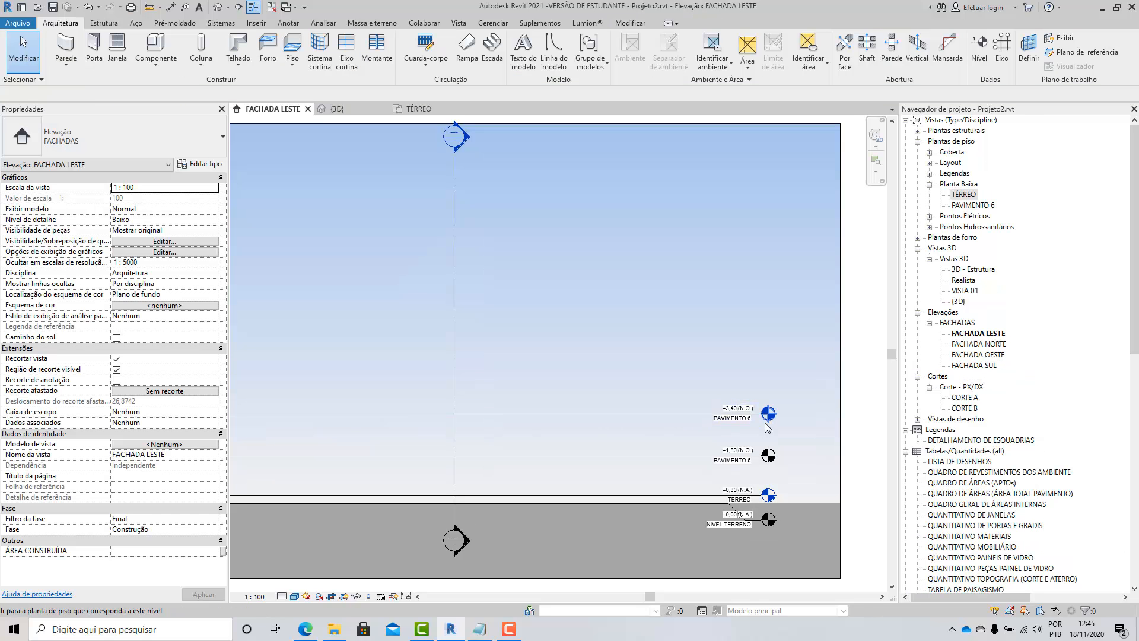
# Step: Show the level head symbol at the left end of the PAVIMENTO 6 level in the FACHADA LESTE elevation
pyautogui.click(304, 411)
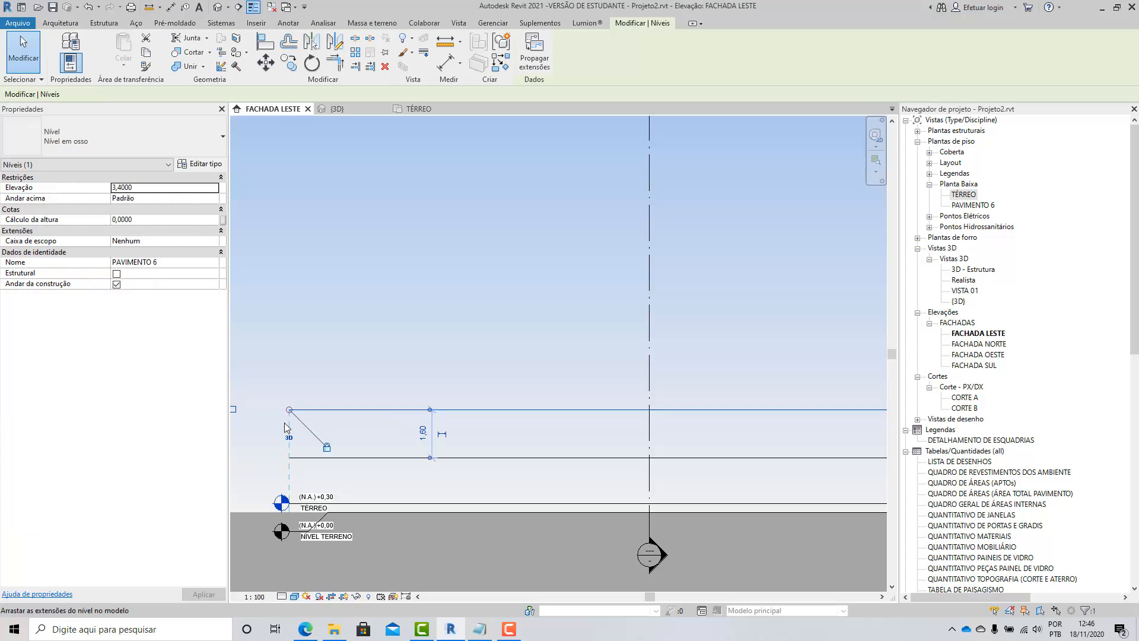
pyautogui.scroll(3, 307, 408)
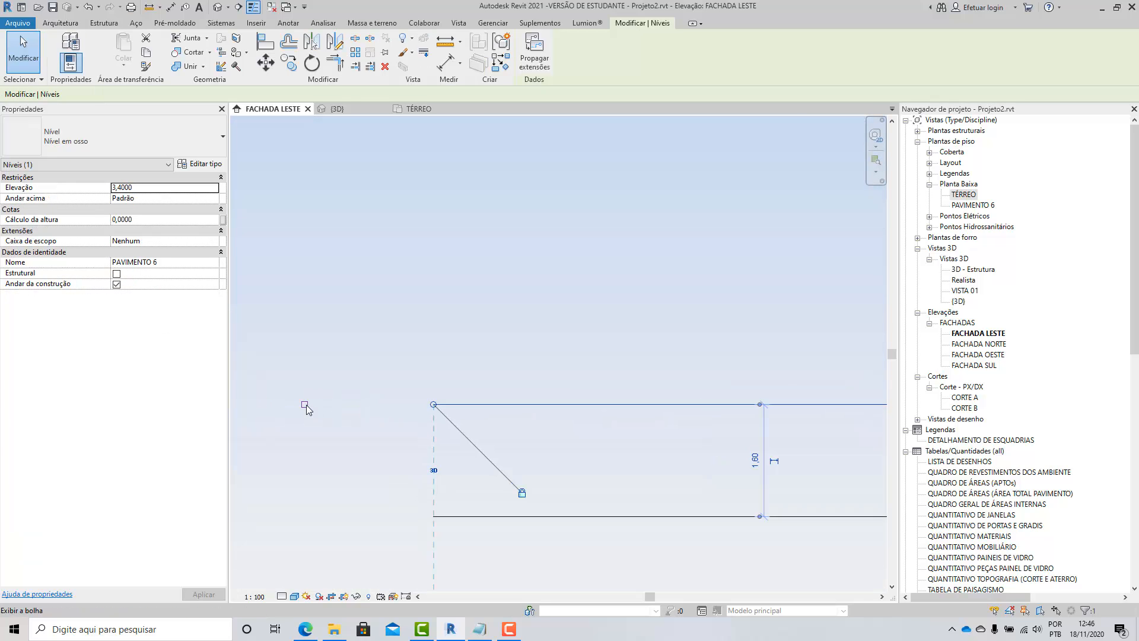
pyautogui.scroll(-2, 306, 405)
pyautogui.click(338, 441)
pyautogui.scroll(-2, 346, 399)
pyautogui.scroll(-5, 323, 425)
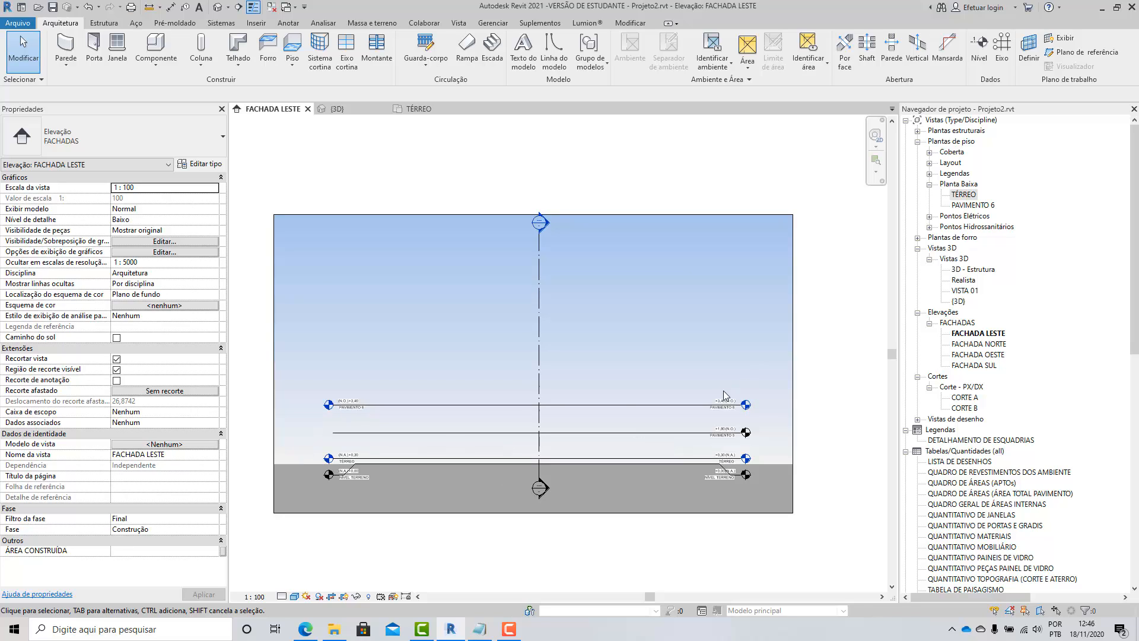
# Step: Rename the PAVIMENTO 5 level as PAVIMENTO 1
pyautogui.scroll(3, 373, 458)
pyautogui.scroll(-4, 361, 480)
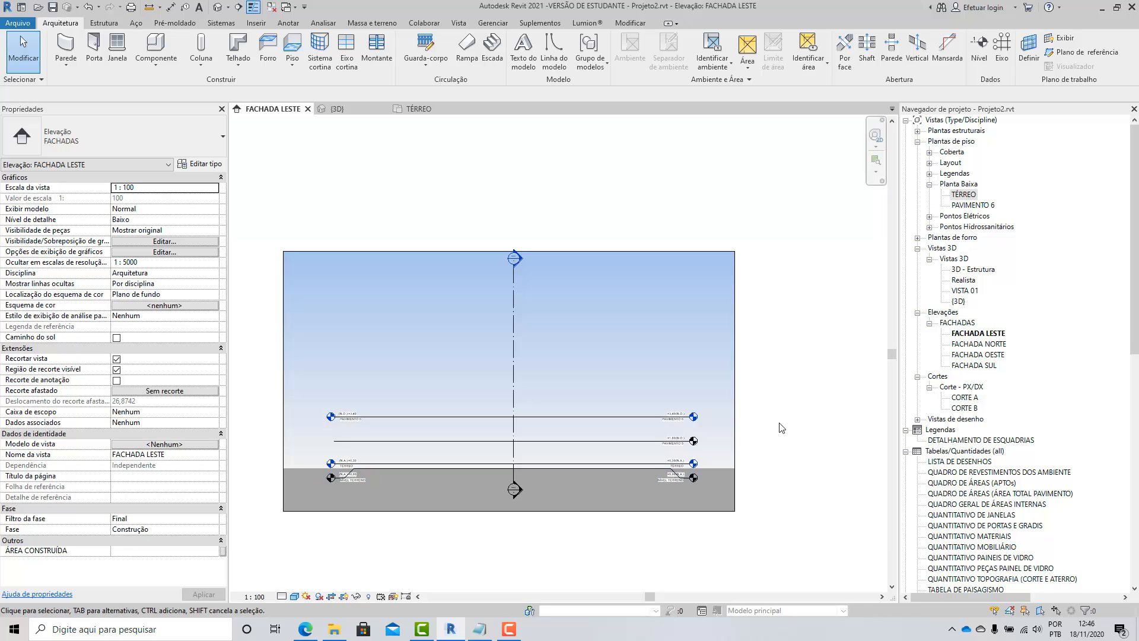
pyautogui.scroll(6, 688, 463)
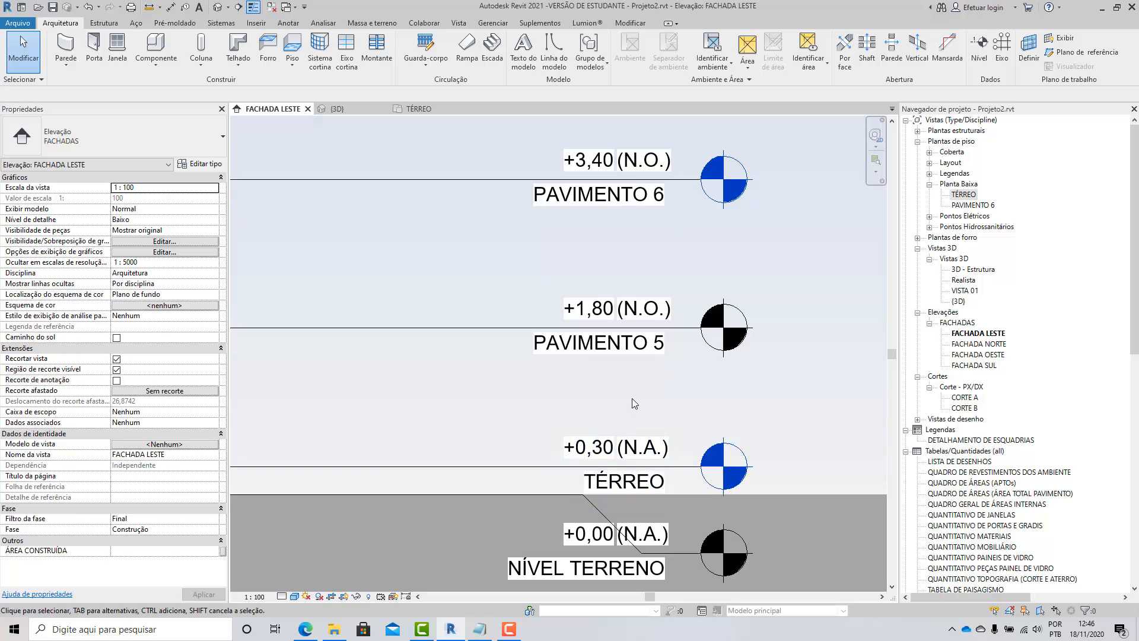
pyautogui.scroll(-4, 671, 451)
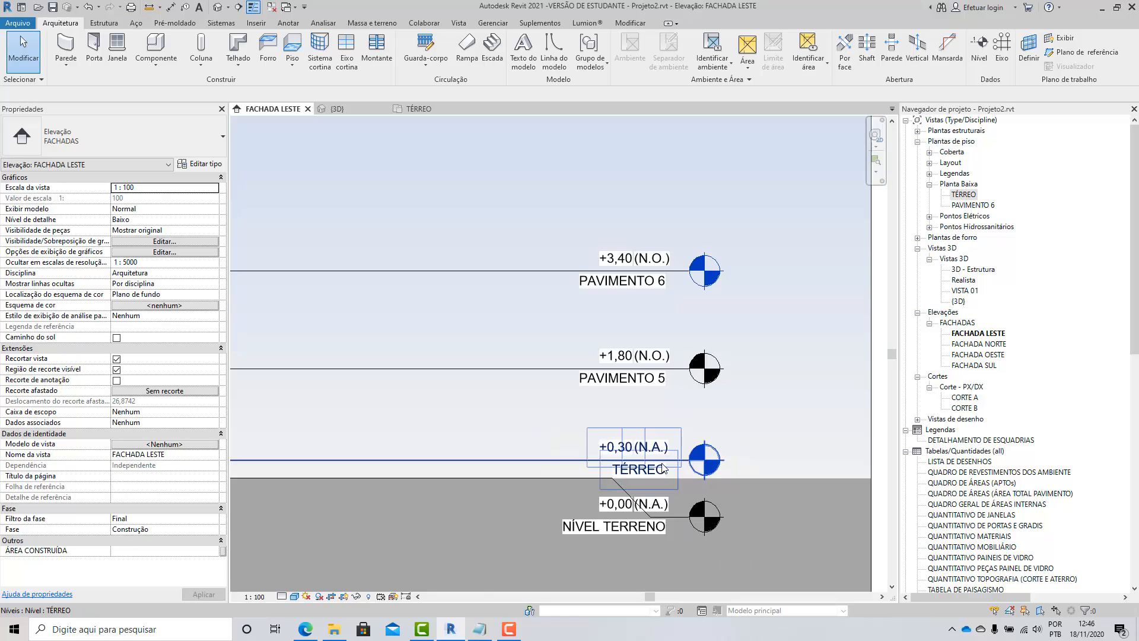
pyautogui.scroll(3, 654, 407)
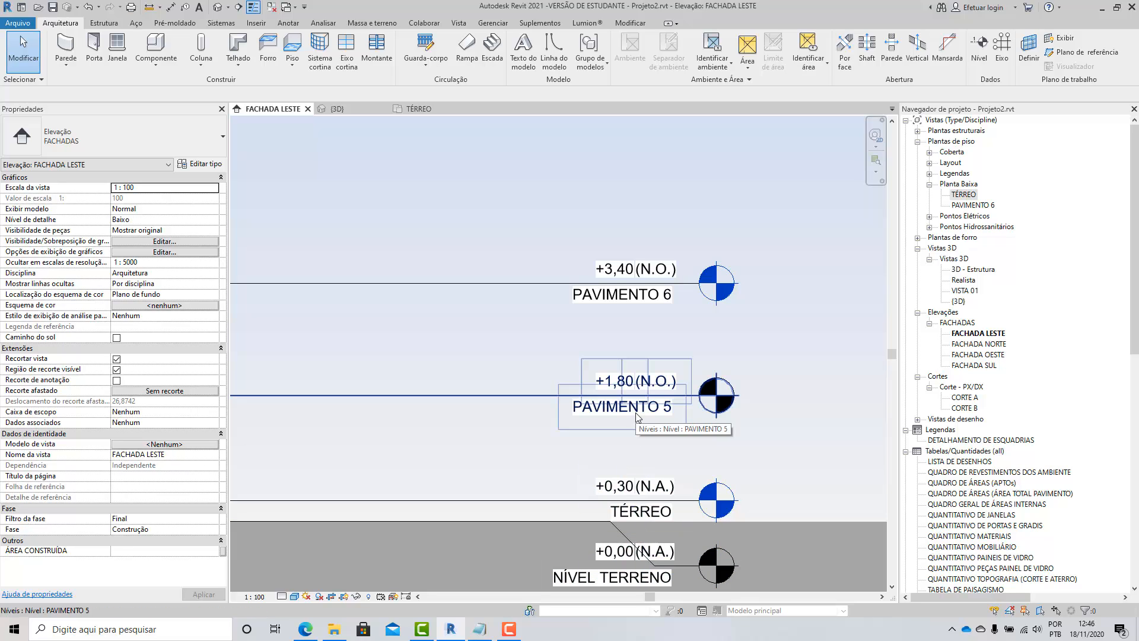
pyautogui.doubleClick(637, 409)
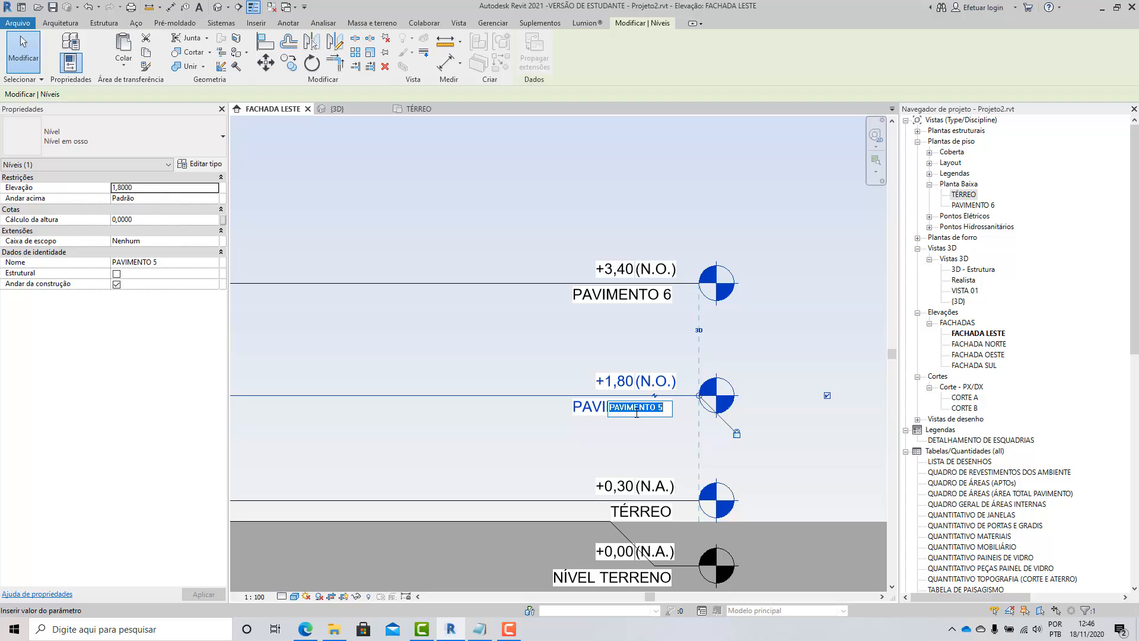
pyautogui.write('PA')
pyautogui.press('Return')
pyautogui.click(643, 347)
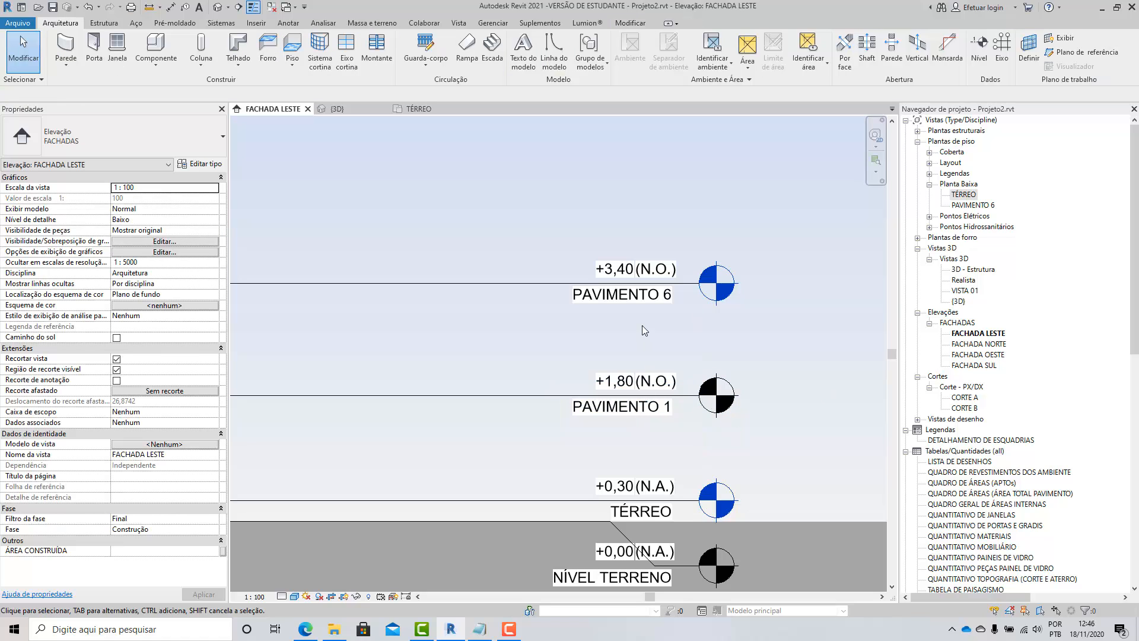
# Step: Rename the PAVIMENTO 6 level as PAVIMENTO2, rename its corresponding views too, and select the renamed floor plan in the project browser
pyautogui.click(642, 299)
pyautogui.click(642, 297)
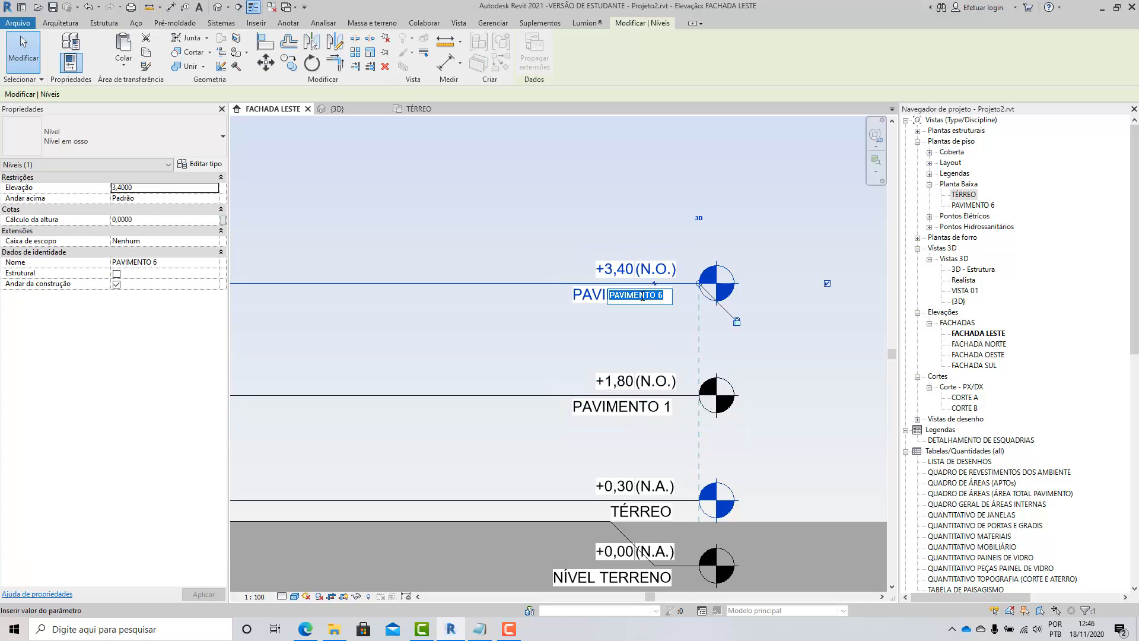
pyautogui.write('PA')
pyautogui.press('Return')
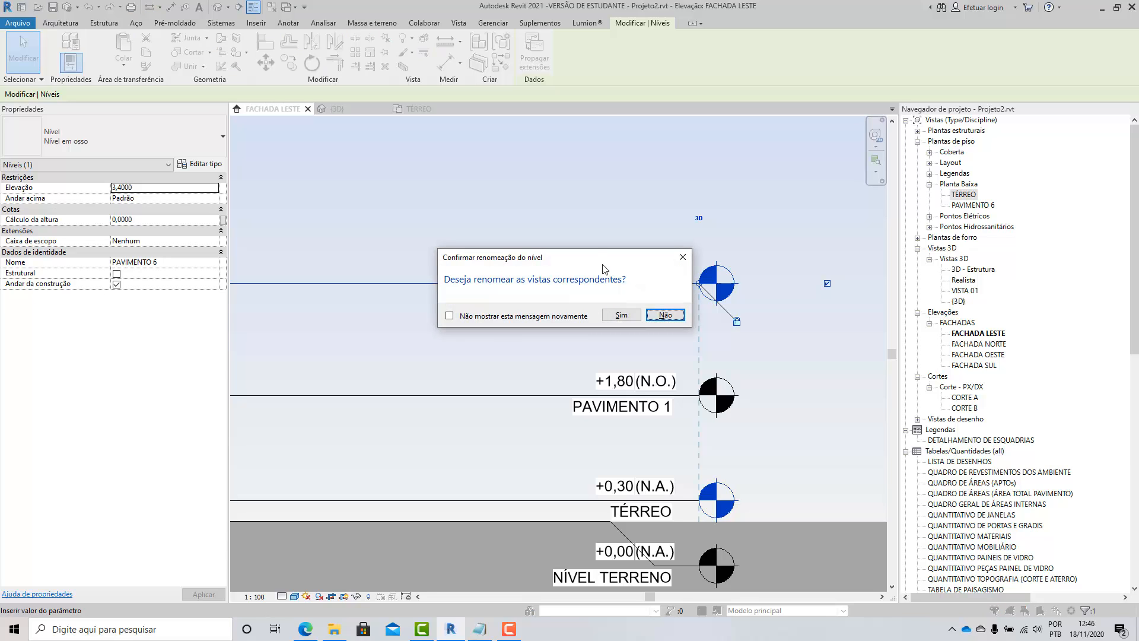
pyautogui.moveTo(603, 268); pyautogui.dragTo(580, 181)
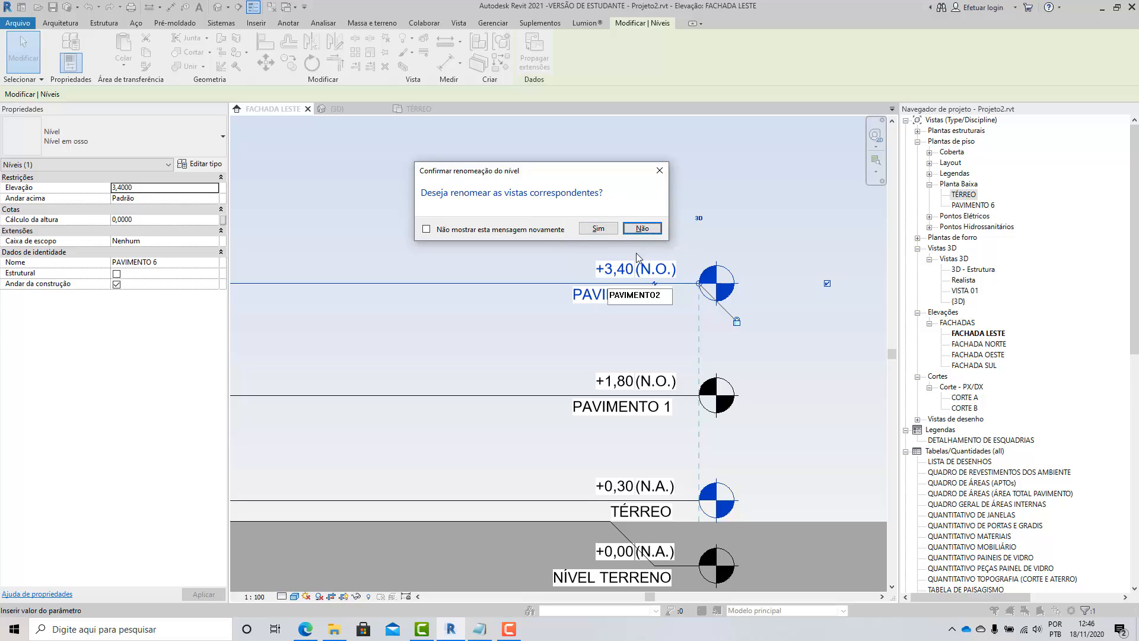
pyautogui.click(600, 228)
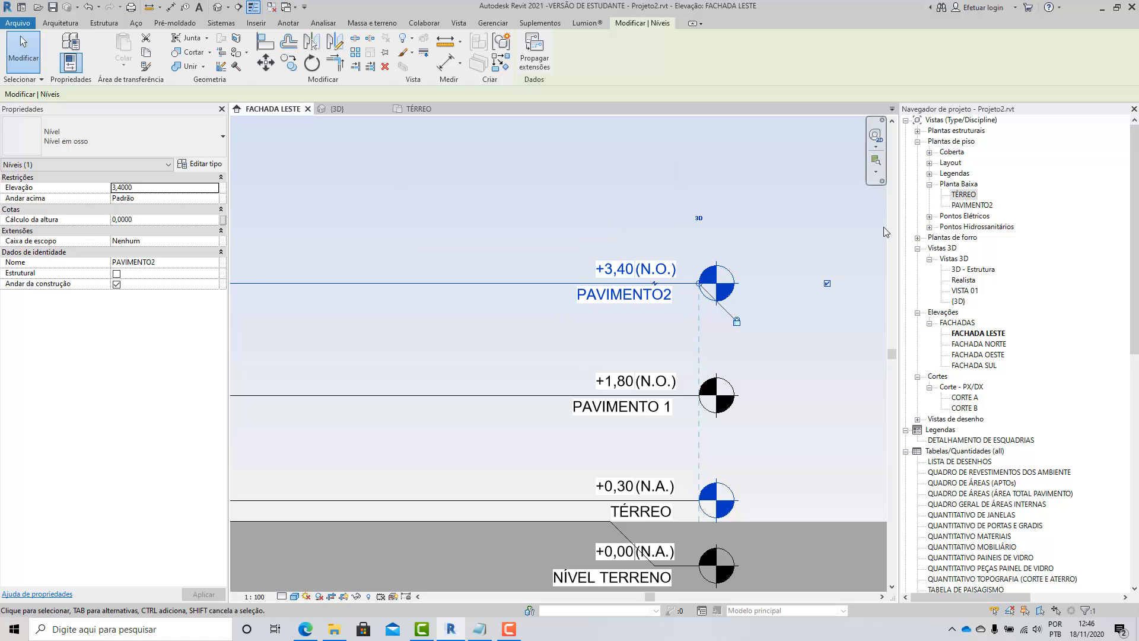
pyautogui.click(972, 205)
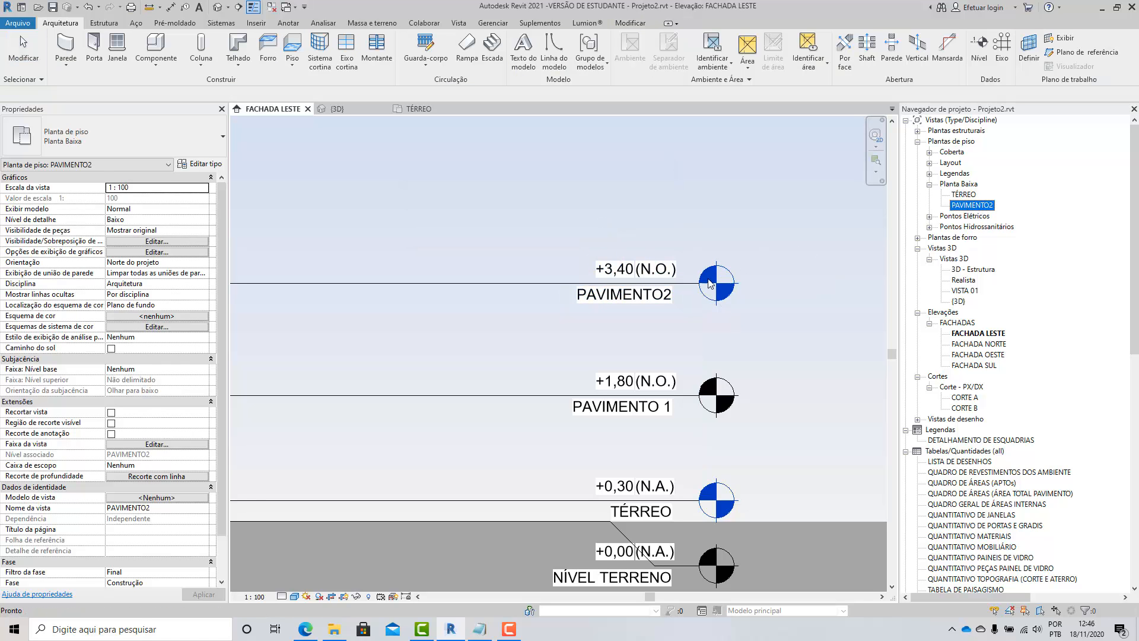
# Step: Show the level head symbol at the left end of the PAVIMENTO 1 level
pyautogui.scroll(-3, 706, 308)
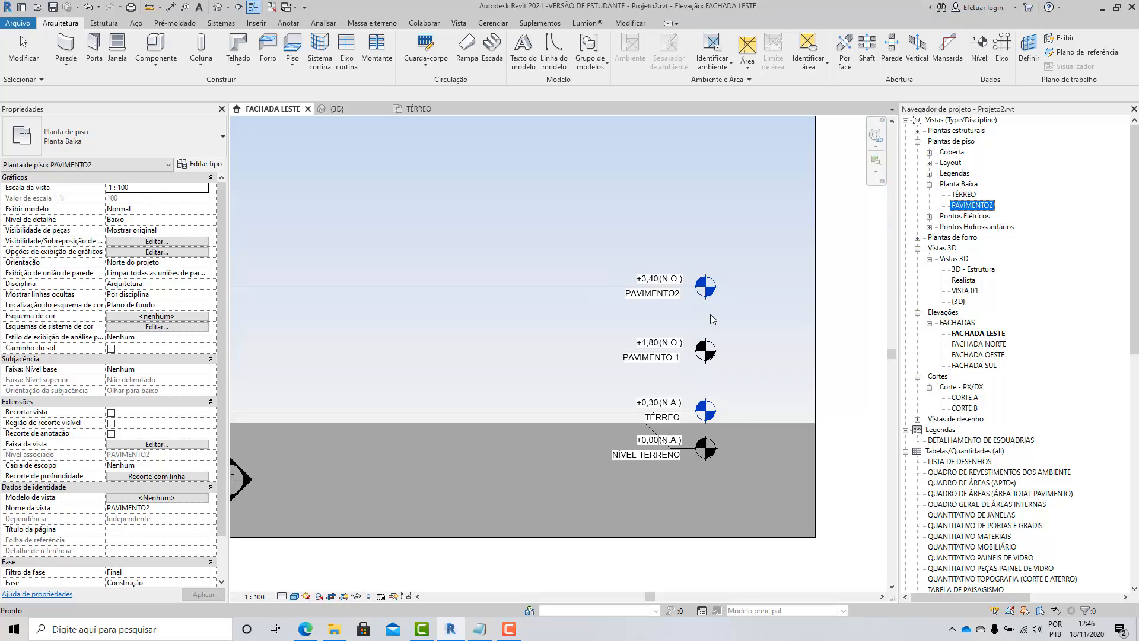
pyautogui.scroll(3, 703, 315)
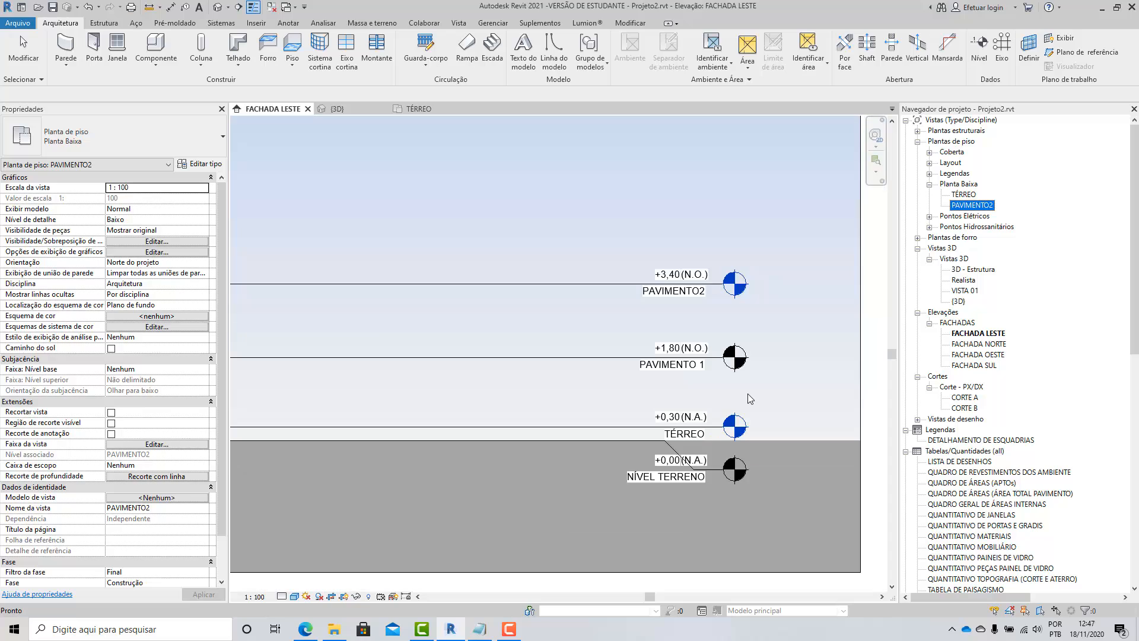
pyautogui.scroll(-5, 747, 393)
pyautogui.scroll(3, 432, 387)
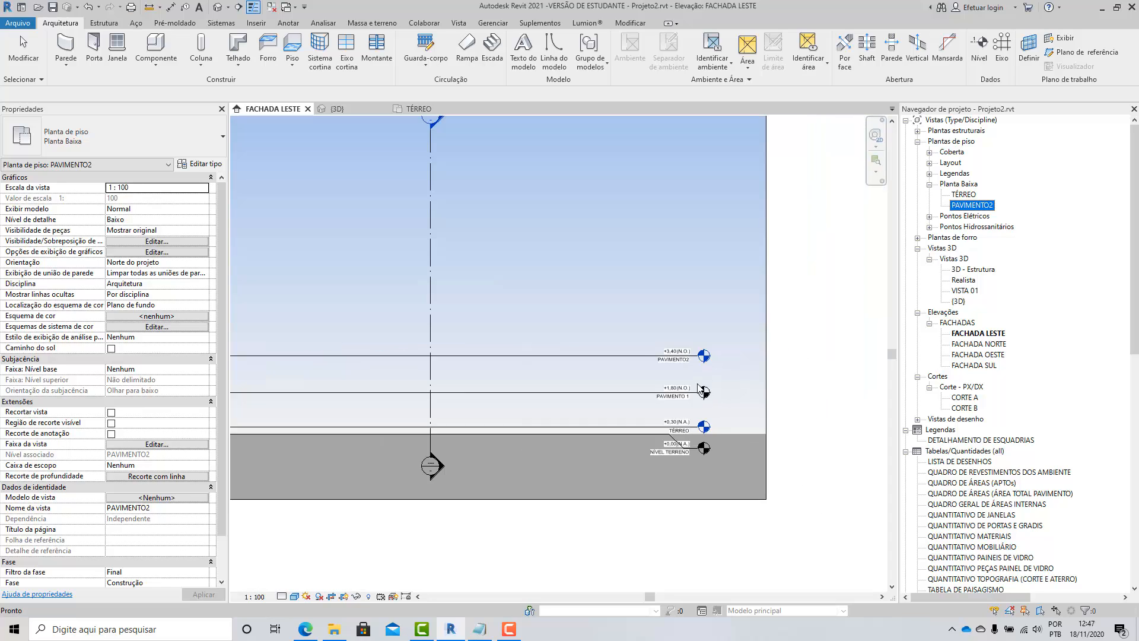
pyautogui.scroll(-4, 474, 409)
pyautogui.scroll(2, 515, 428)
pyautogui.scroll(3, 515, 428)
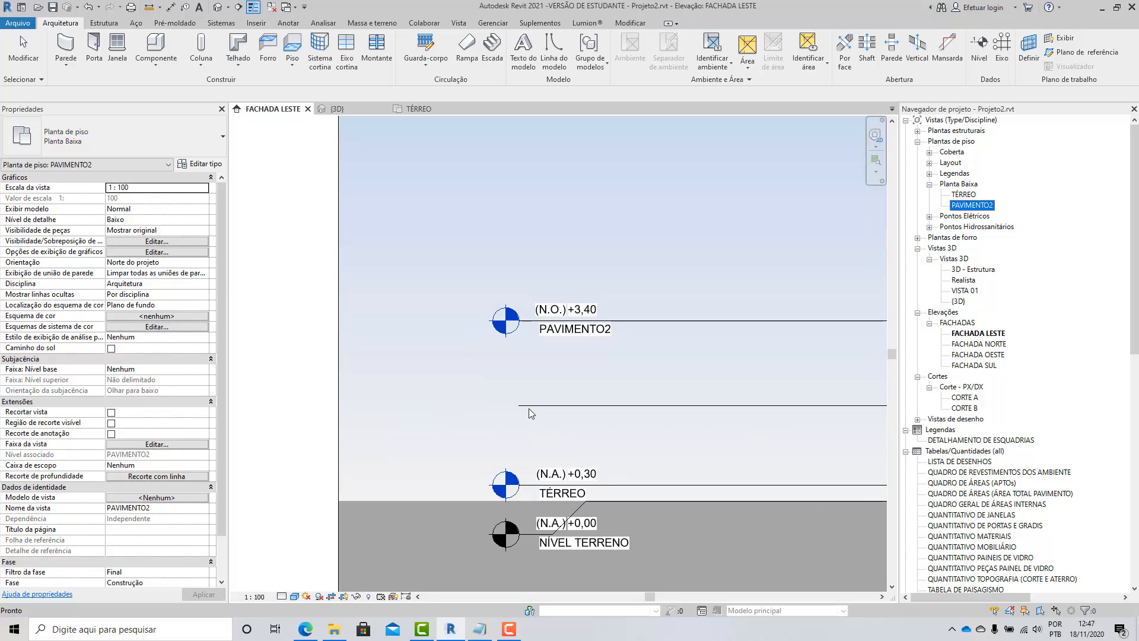
pyautogui.click(522, 321)
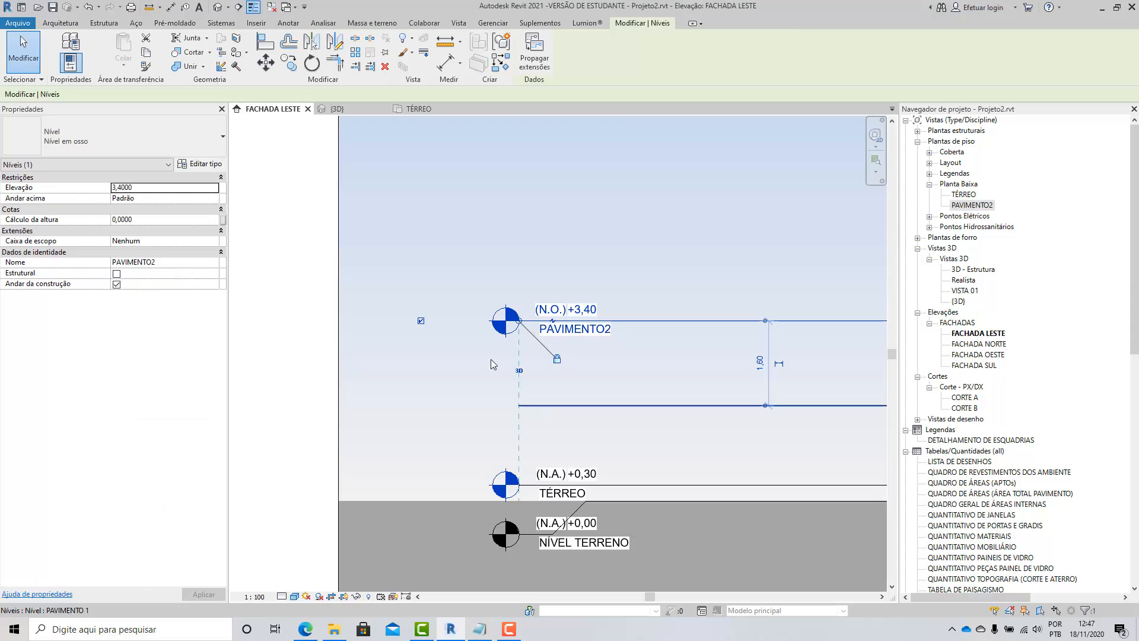
pyautogui.click(556, 405)
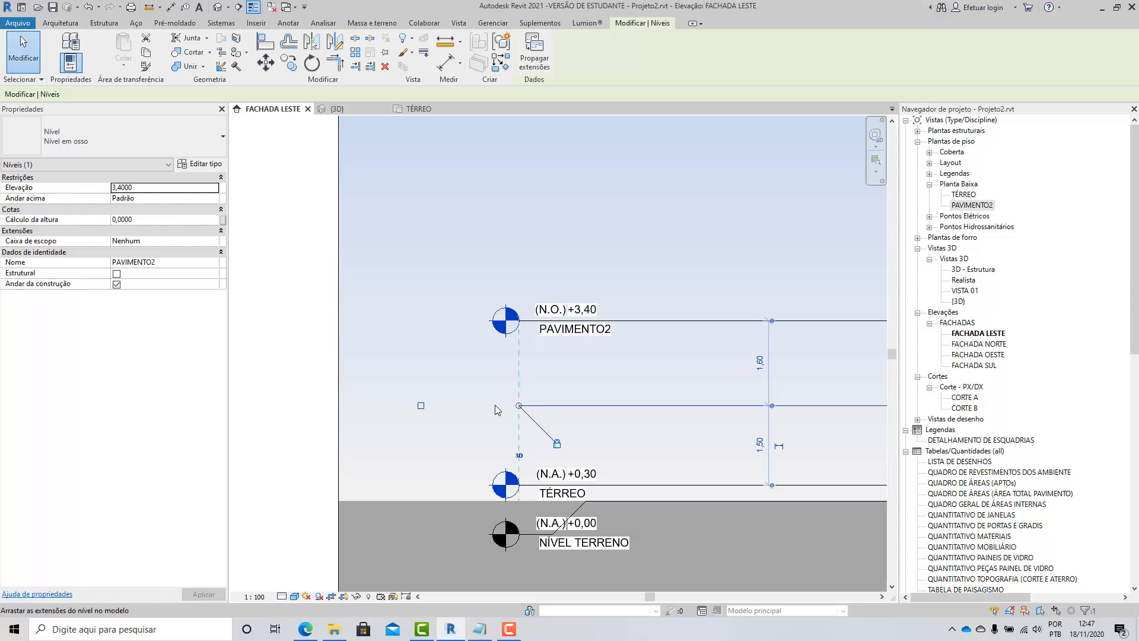
pyautogui.click(420, 406)
pyautogui.scroll(-6, 384, 390)
pyautogui.click(609, 502)
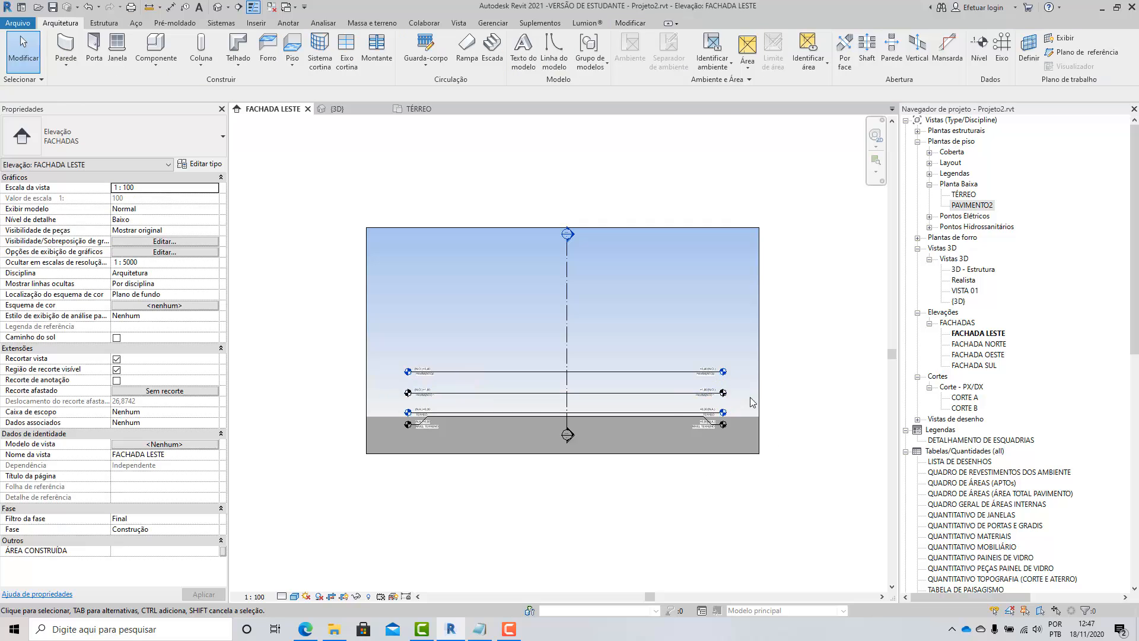
# Step: Set the elevation of the PAVIMENTO 1 level to 3,00 m
pyautogui.scroll(5, 752, 402)
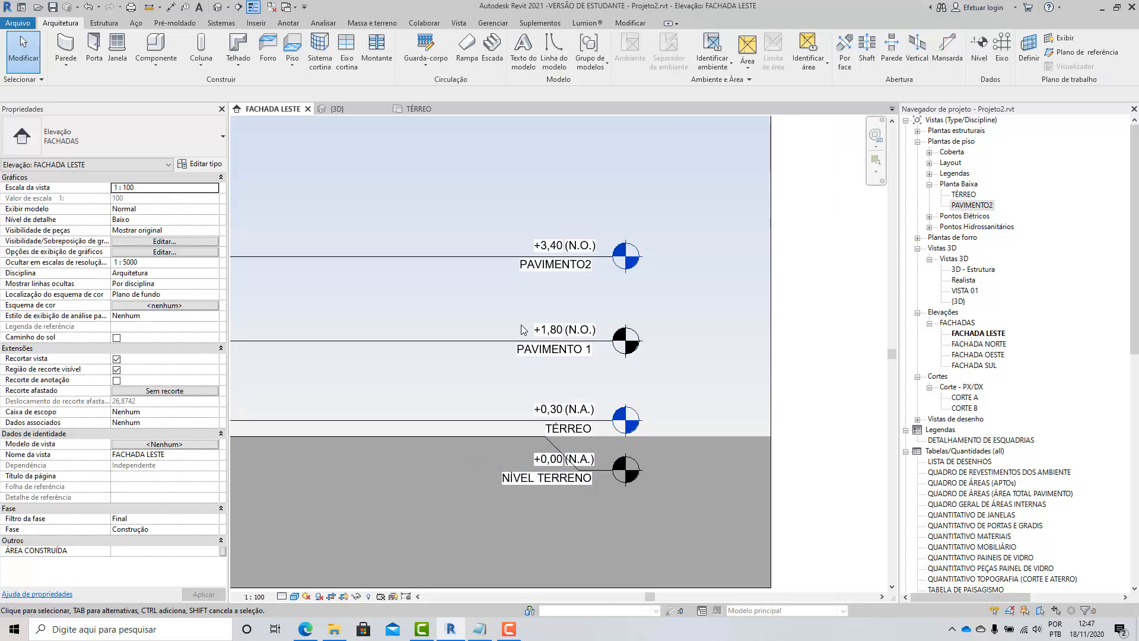
pyautogui.scroll(2, 521, 328)
pyautogui.click(640, 388)
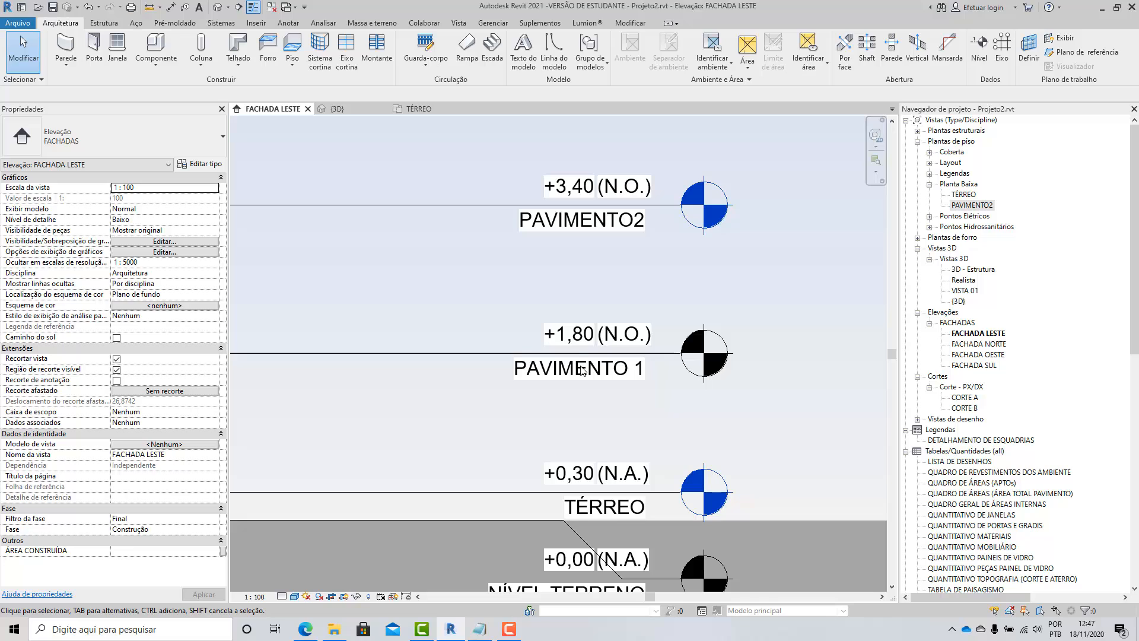
pyautogui.doubleClick(564, 337)
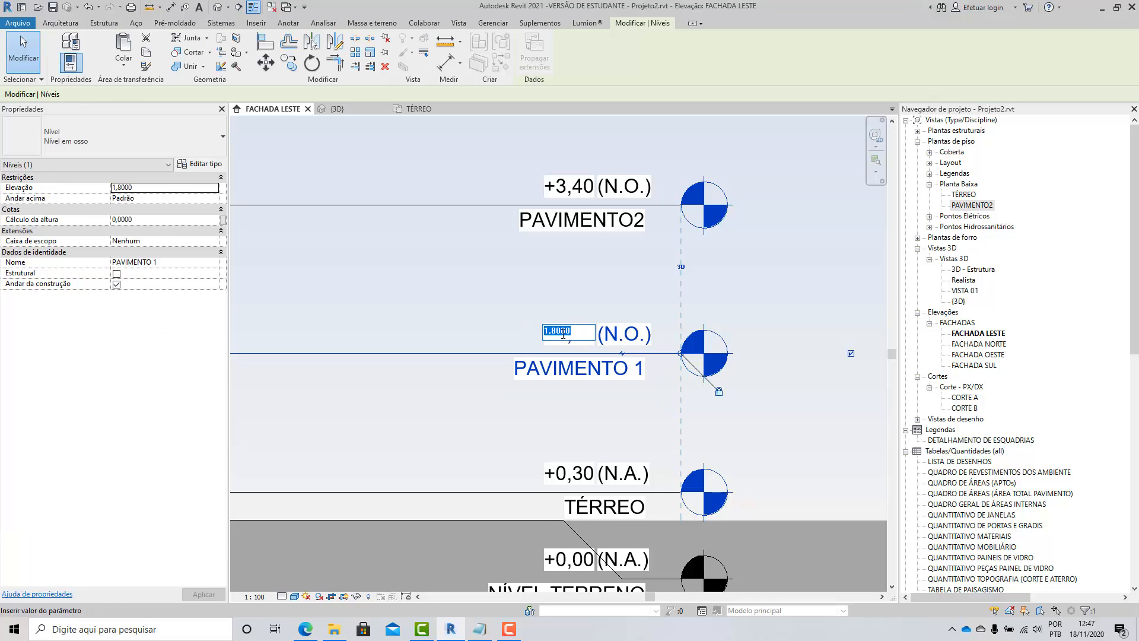
pyautogui.write('3')
pyautogui.press('Return')
pyautogui.scroll(-2, 587, 395)
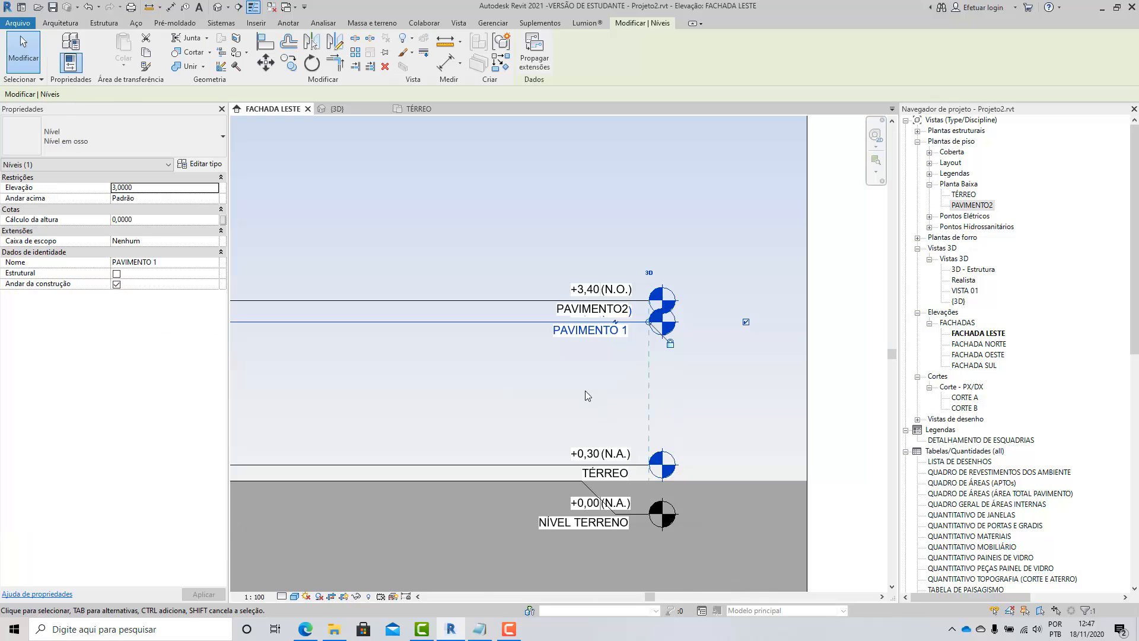
pyautogui.press('Escape')
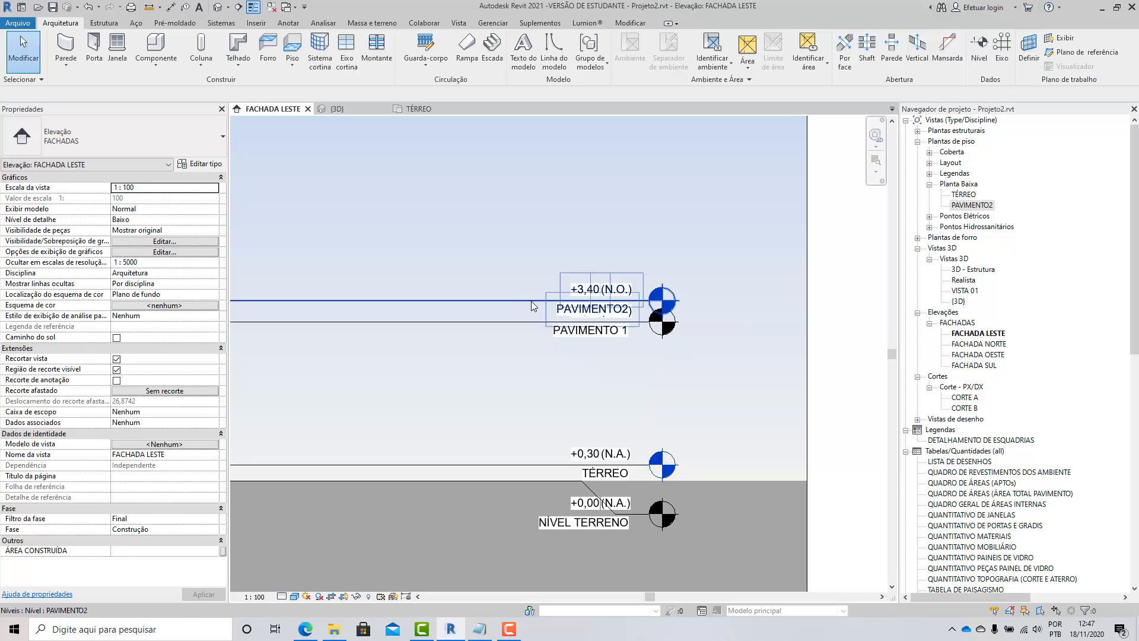
# Step: Set the elevation of the PAVIMENTO2 level to 6,00 m
pyautogui.click(531, 300)
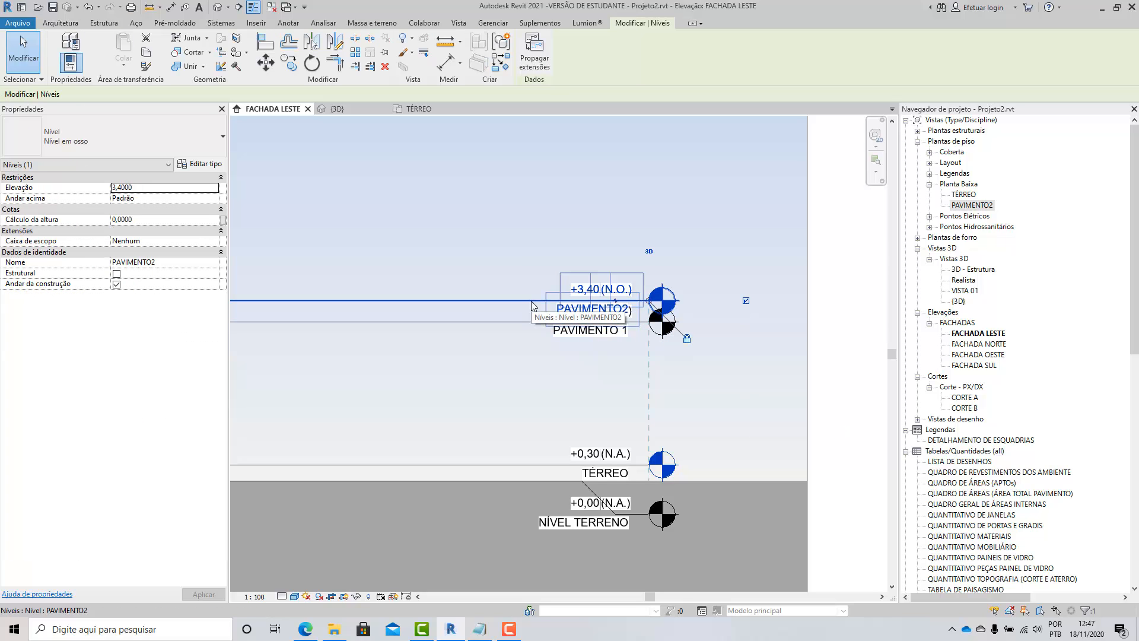
pyautogui.click(589, 293)
pyautogui.write('6')
pyautogui.press('Return')
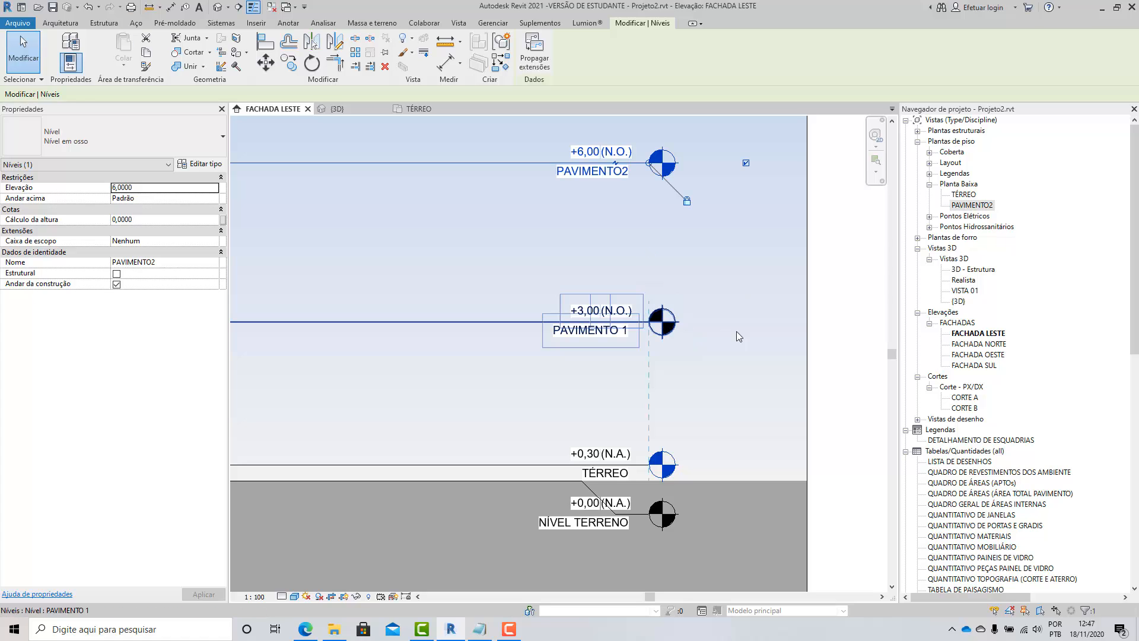
# Step: Set the elevation of the PAVIMENTO 1 level to 3,30 m, 3 m above TÉRREO
pyautogui.scroll(2, 661, 347)
pyautogui.click(619, 351)
pyautogui.scroll(2, 590, 326)
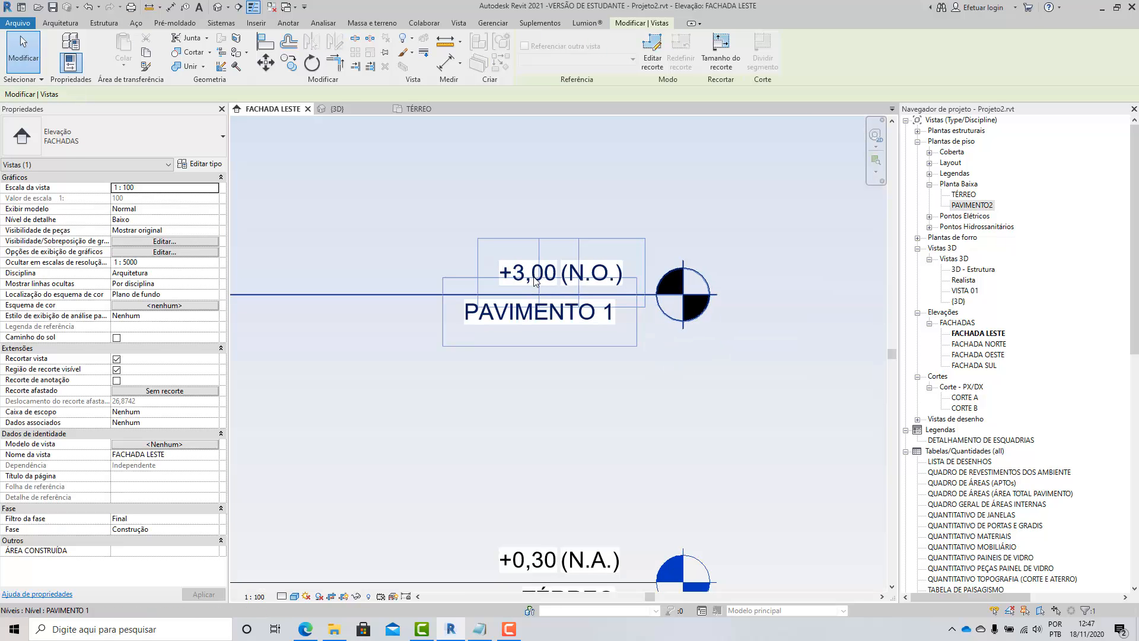
pyautogui.scroll(-2, 544, 270)
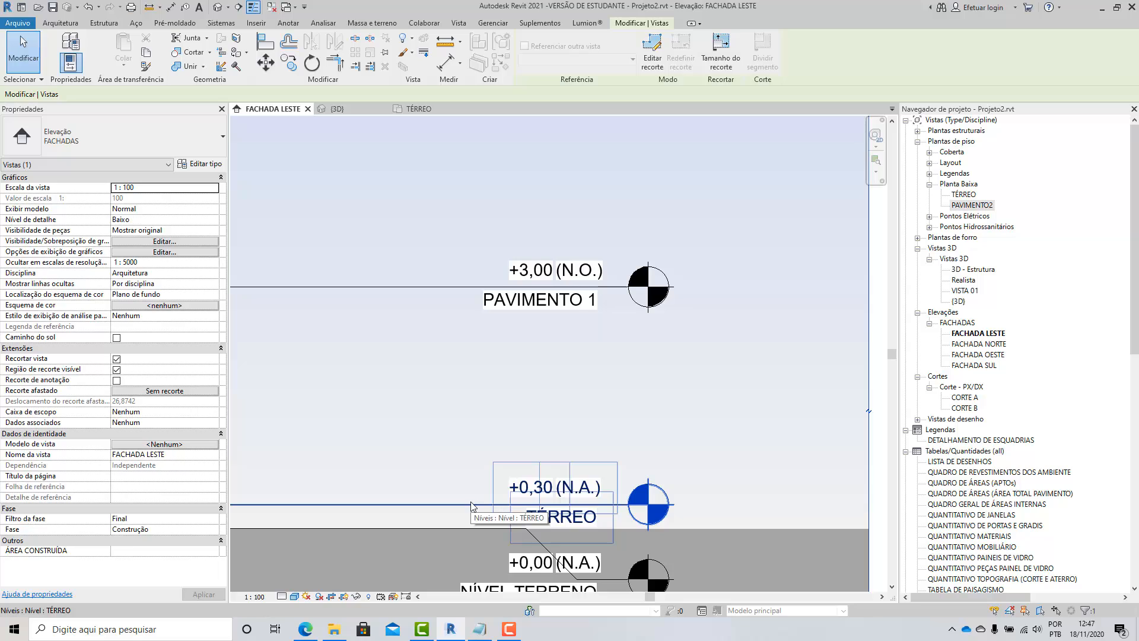
pyautogui.doubleClick(536, 270)
pyautogui.write('3')
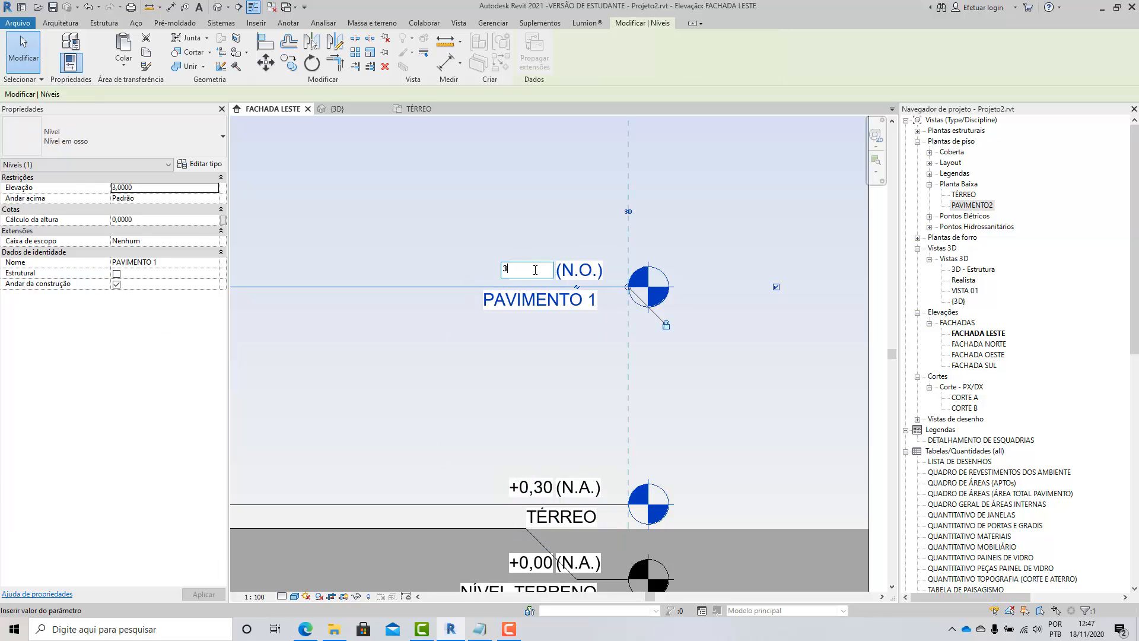
pyautogui.write(',3')
pyautogui.press('Return')
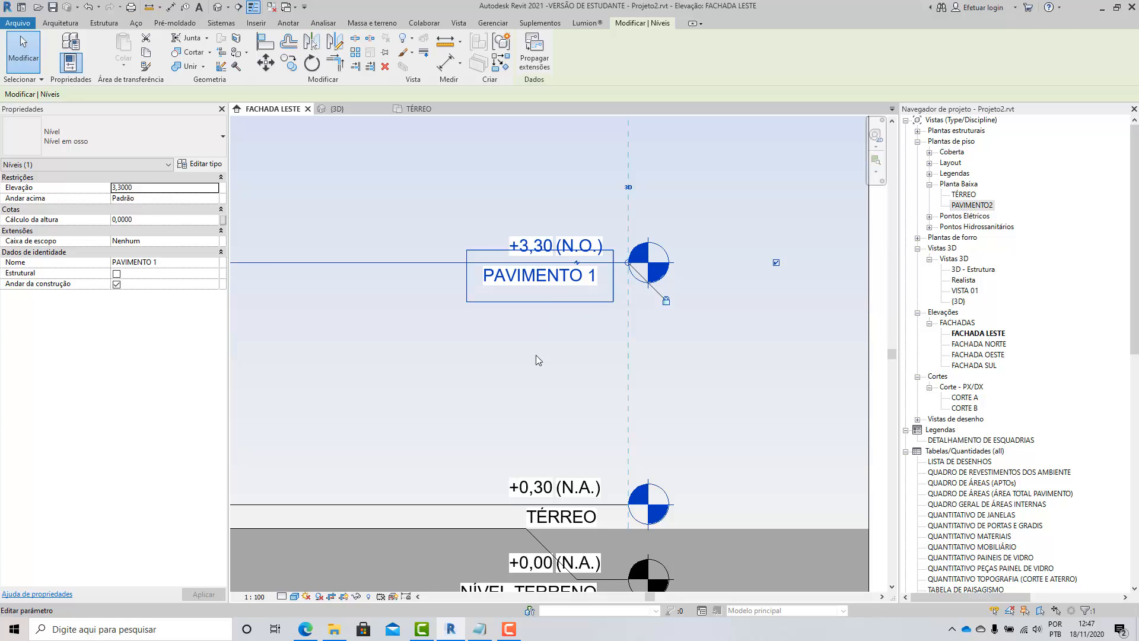
pyautogui.click(535, 355)
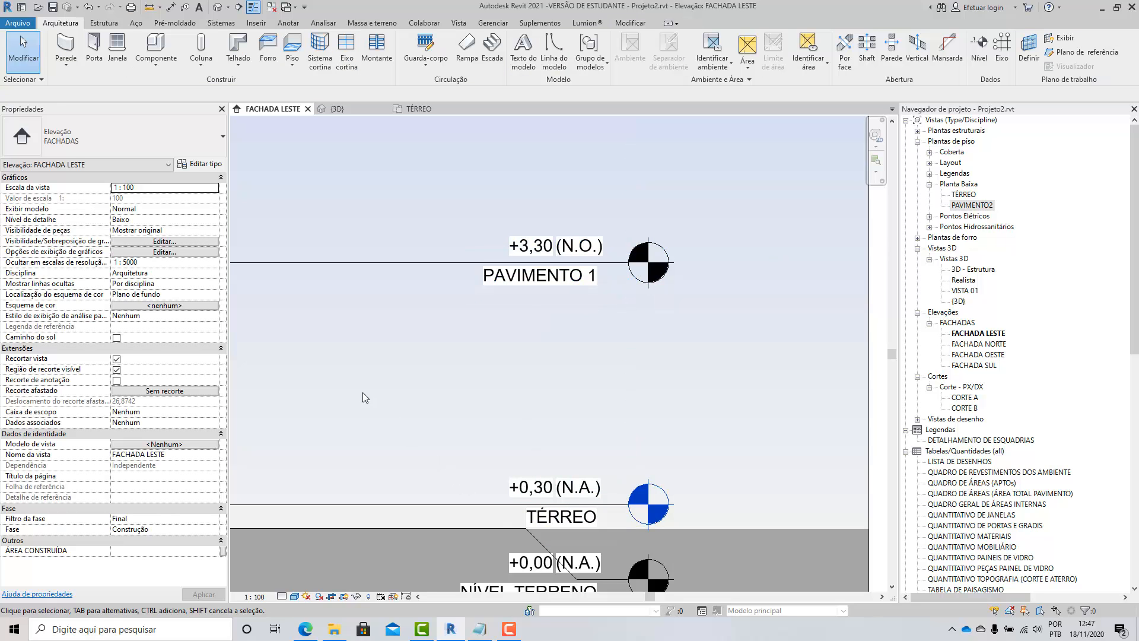
pyautogui.scroll(-3, 807, 373)
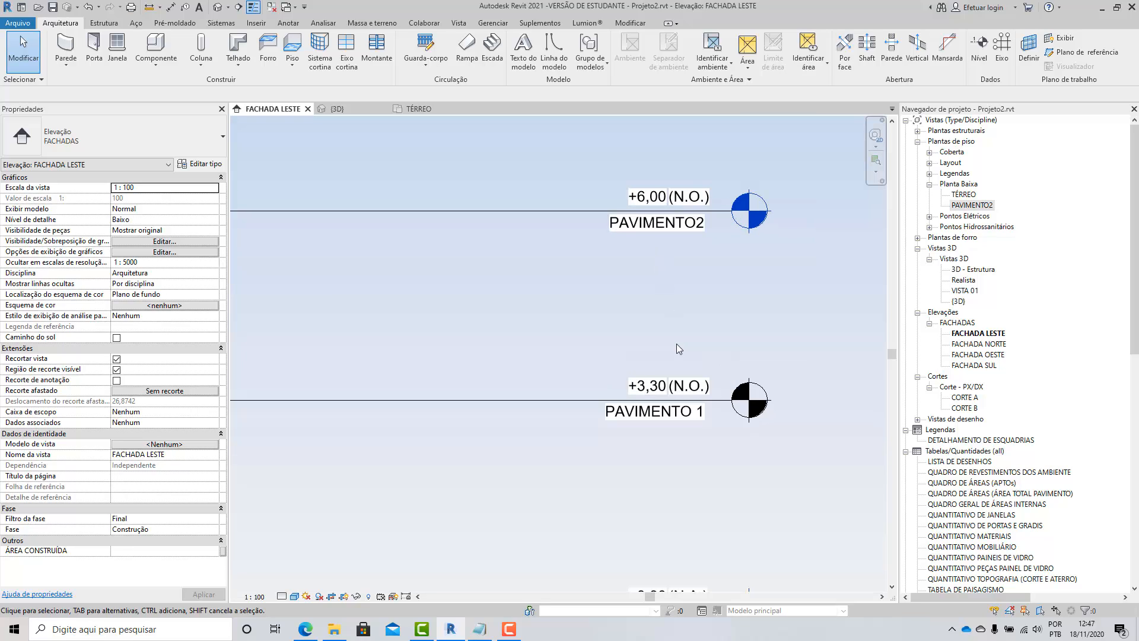
pyautogui.scroll(2, 676, 343)
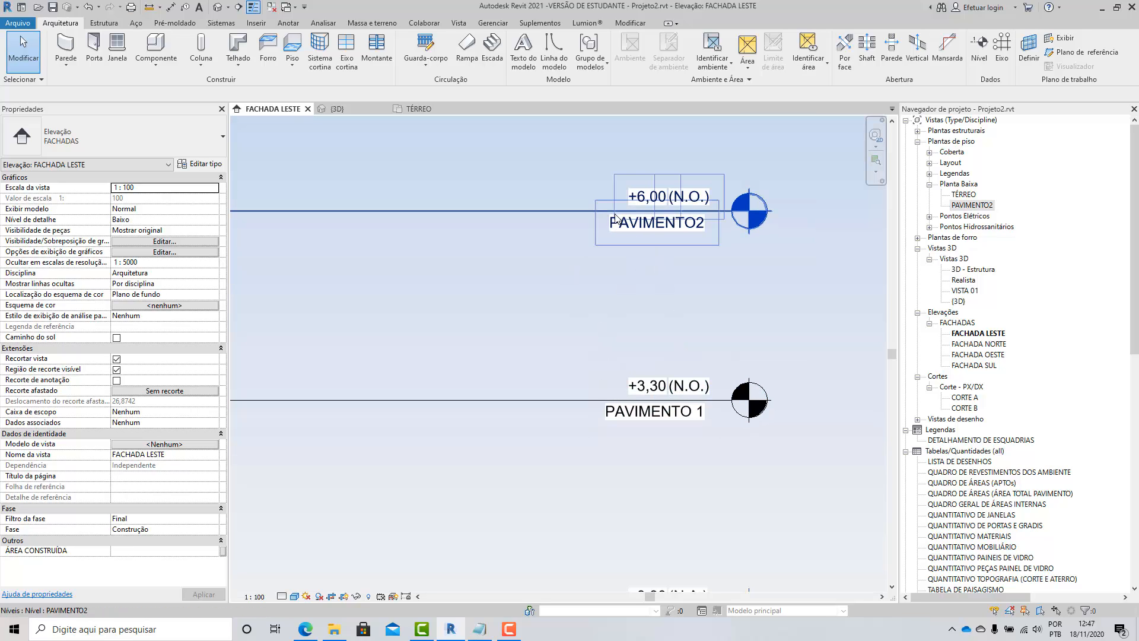
# Step: Set the elevation of the PAVIMENTO2 level to 6,30 m
pyautogui.click(590, 218)
pyautogui.click(655, 196)
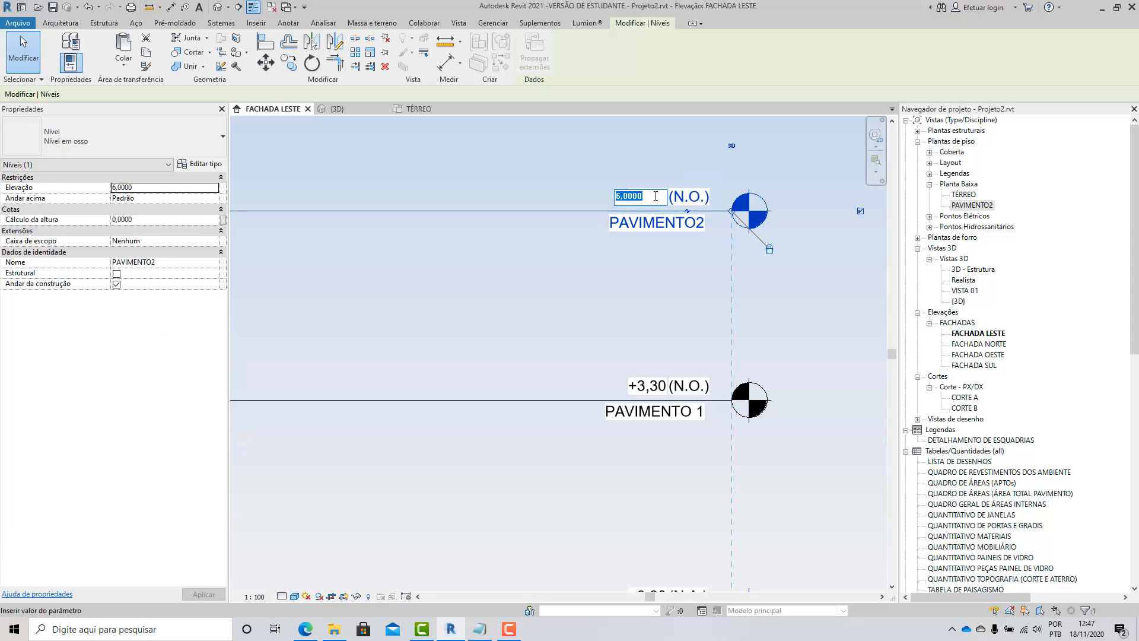
pyautogui.write('6,3')
pyautogui.press('Return')
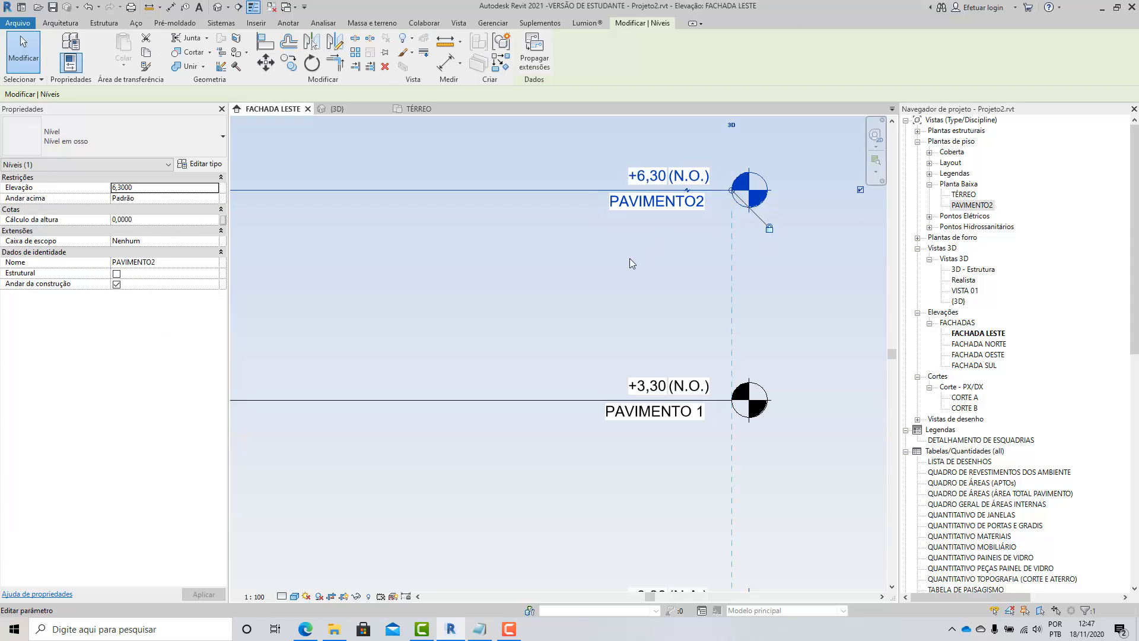
pyautogui.click(554, 475)
# Step: Compare the level heads of PAVIMENTO2 and PAVIMENTO 1, then view the PAVIMENTO2 floor plan and return to the FACHADA LESTE elevation
pyautogui.scroll(-5, 608, 338)
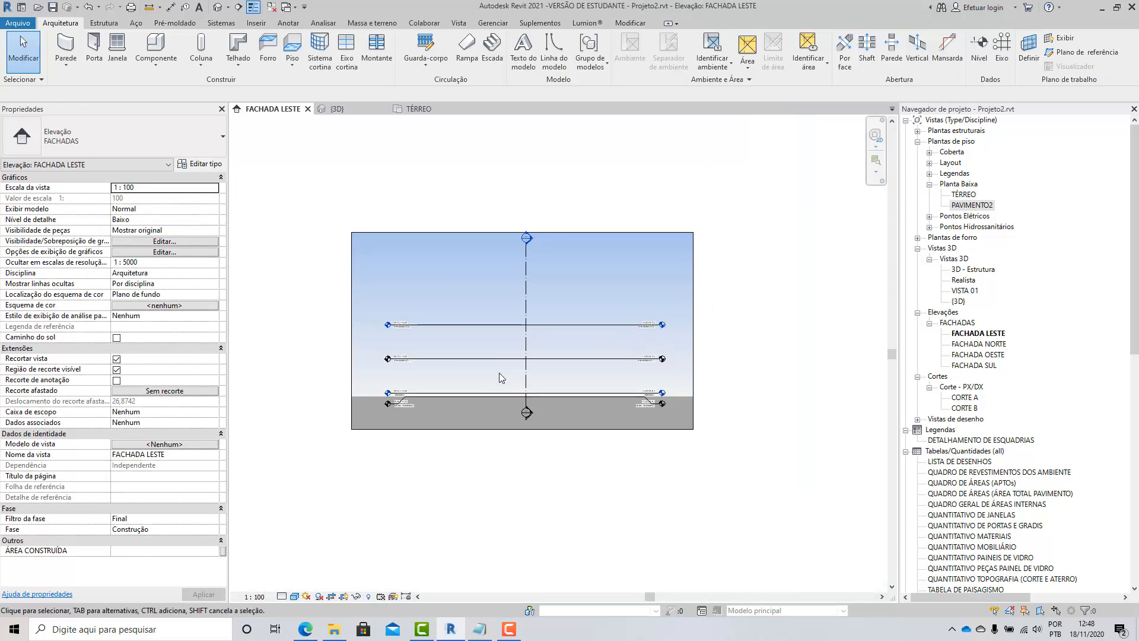
pyautogui.scroll(5, 499, 372)
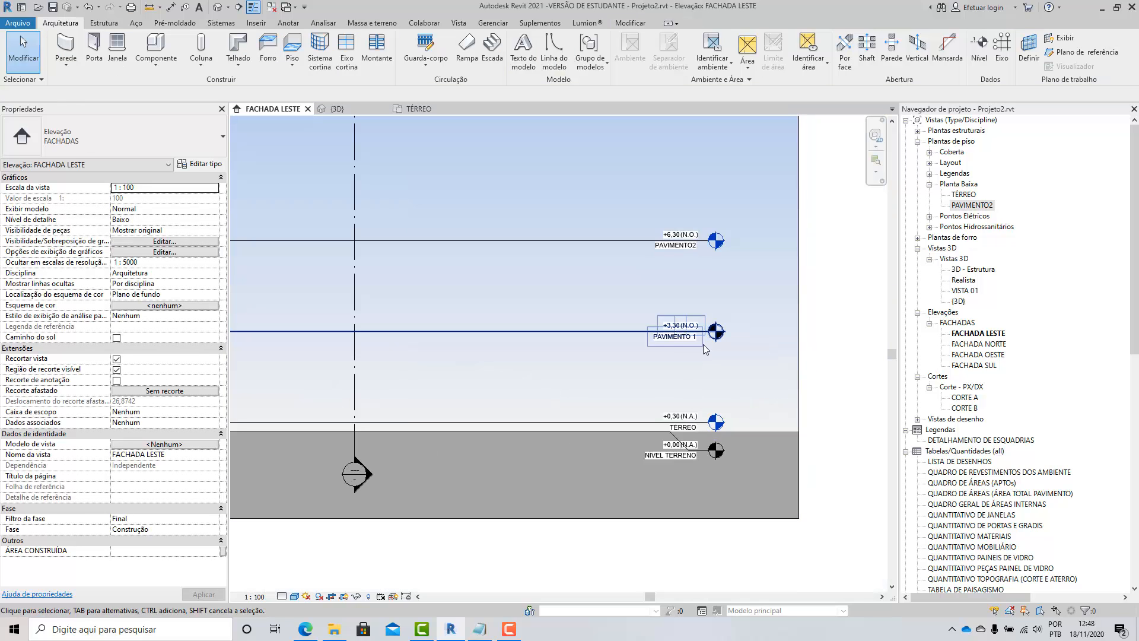
pyautogui.scroll(-3, 740, 304)
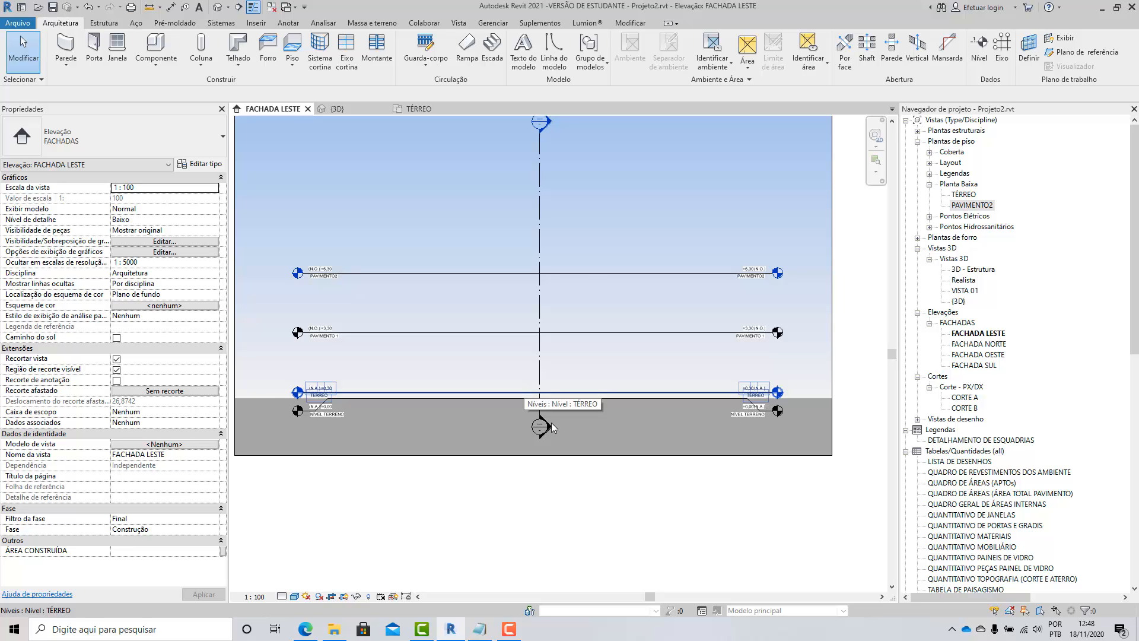
pyautogui.click(673, 271)
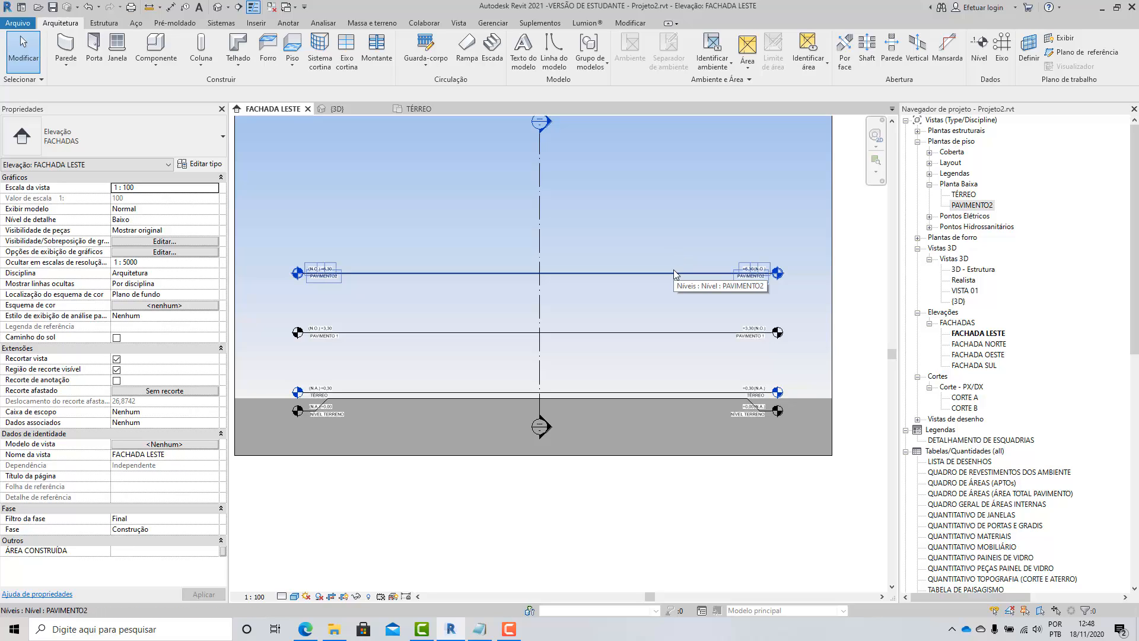
pyautogui.click(653, 332)
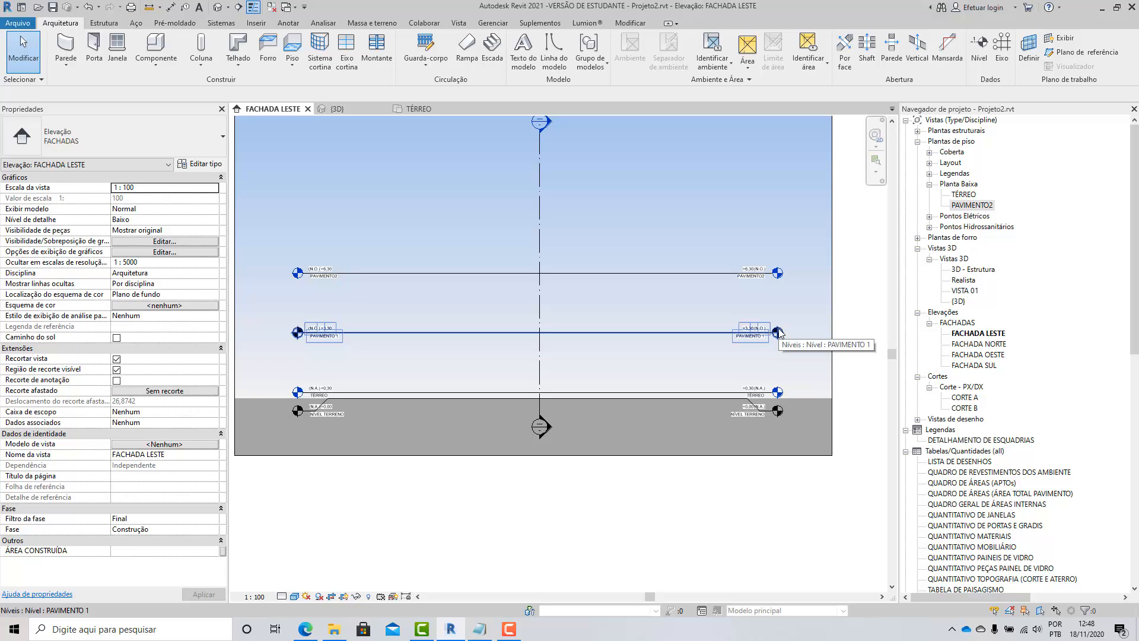
pyautogui.scroll(3, 881, 284)
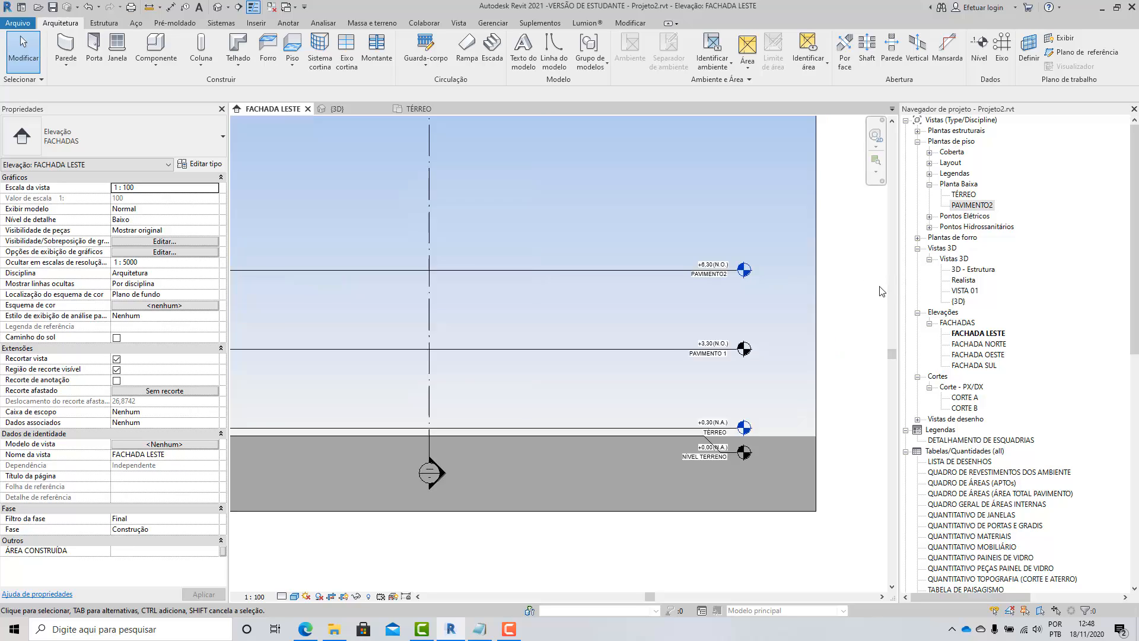
pyautogui.click(703, 274)
pyautogui.click(569, 268)
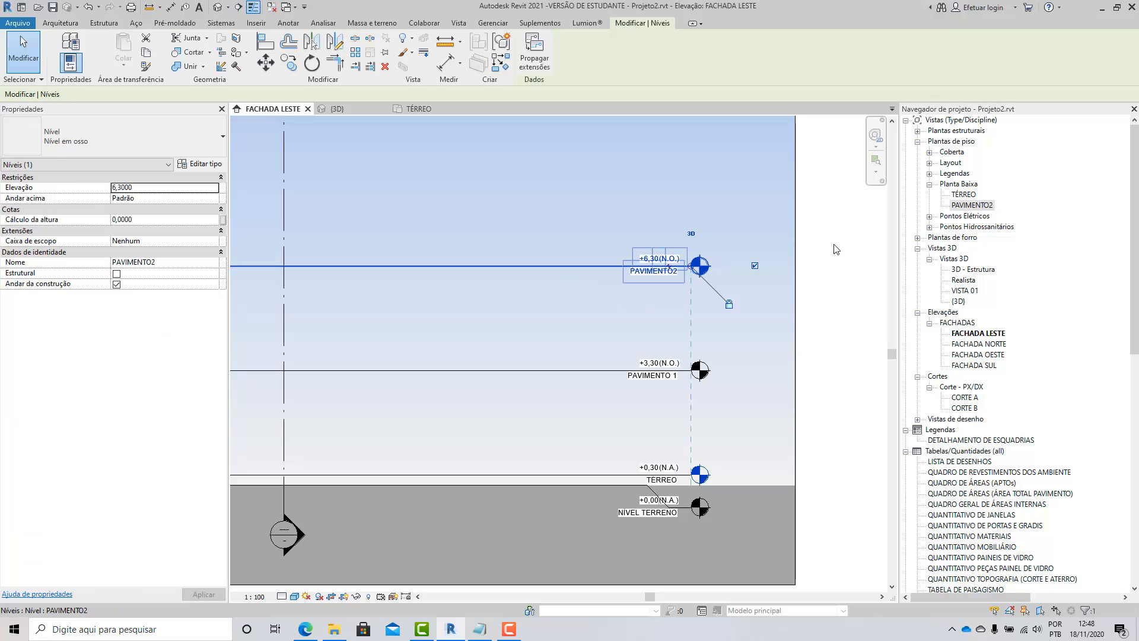
pyautogui.doubleClick(972, 205)
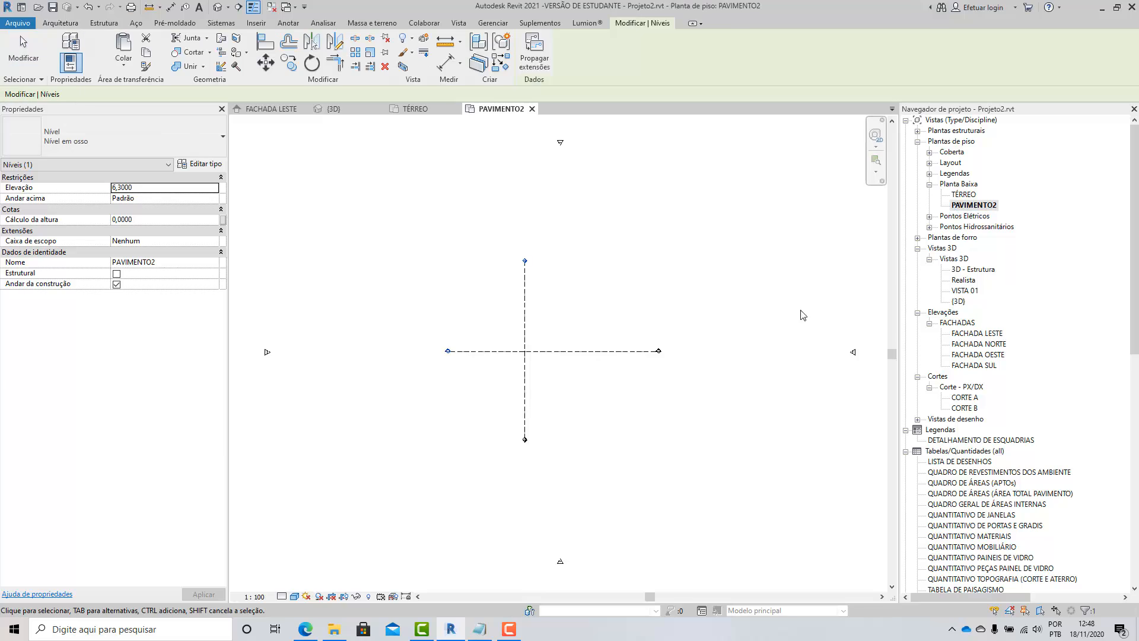
pyautogui.click(274, 110)
pyautogui.scroll(-1, 812, 282)
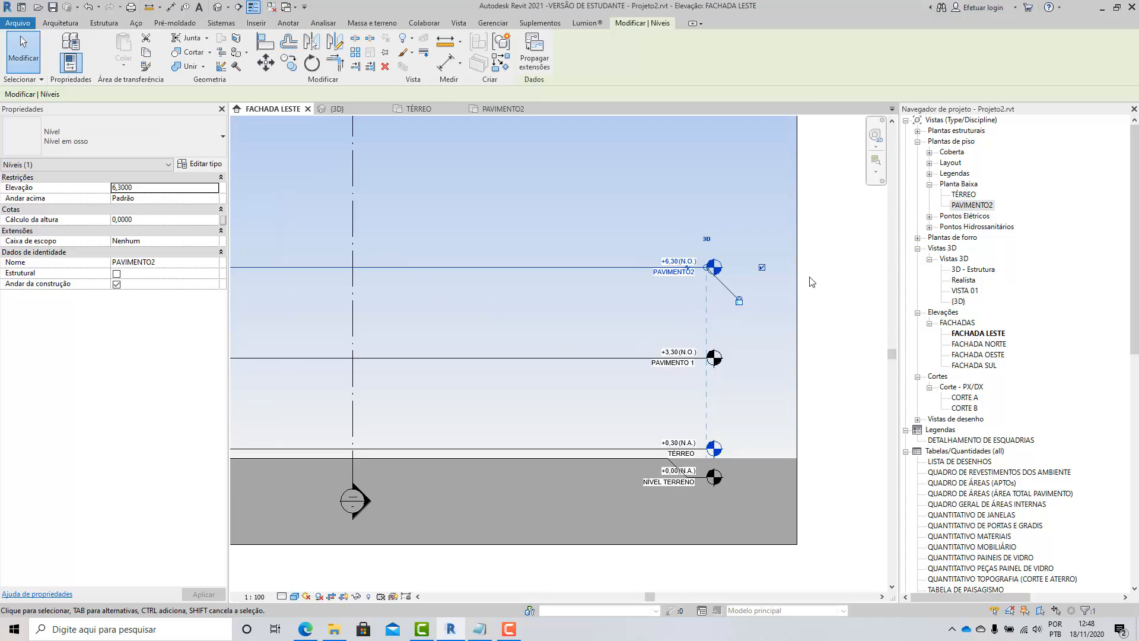
# Step: Delete the PAVIMENTO2 floor plan view from the Planta Baixa group
pyautogui.click(838, 287)
pyautogui.click(965, 207)
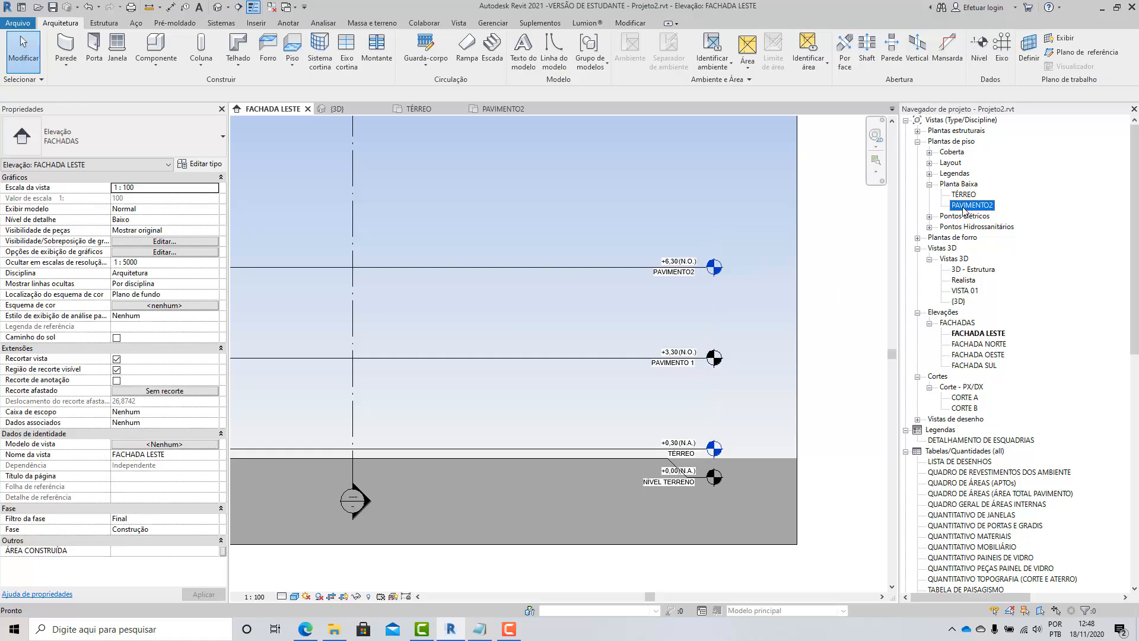
pyautogui.press('Delete')
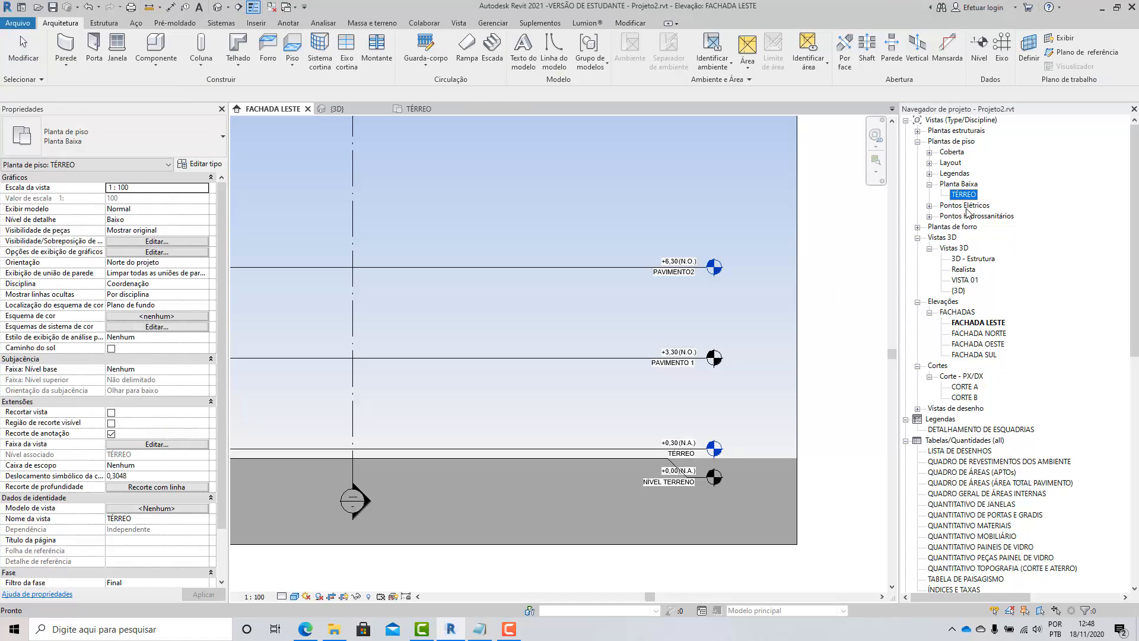
pyautogui.click(862, 309)
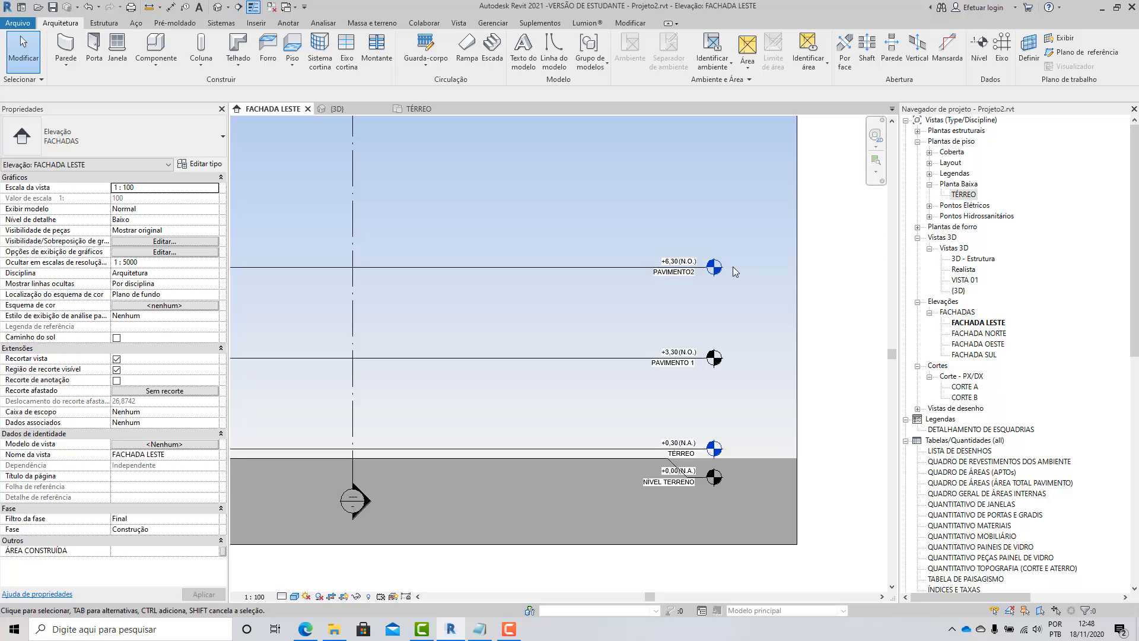
# Step: Examine the PAVIMENTO2 level head and the floor plan groups Coberta, Layout, Legendas, Pontos Elétricos and Pontos Hidrossanitários for remaining plan views
pyautogui.scroll(2, 749, 281)
pyautogui.scroll(2, 710, 290)
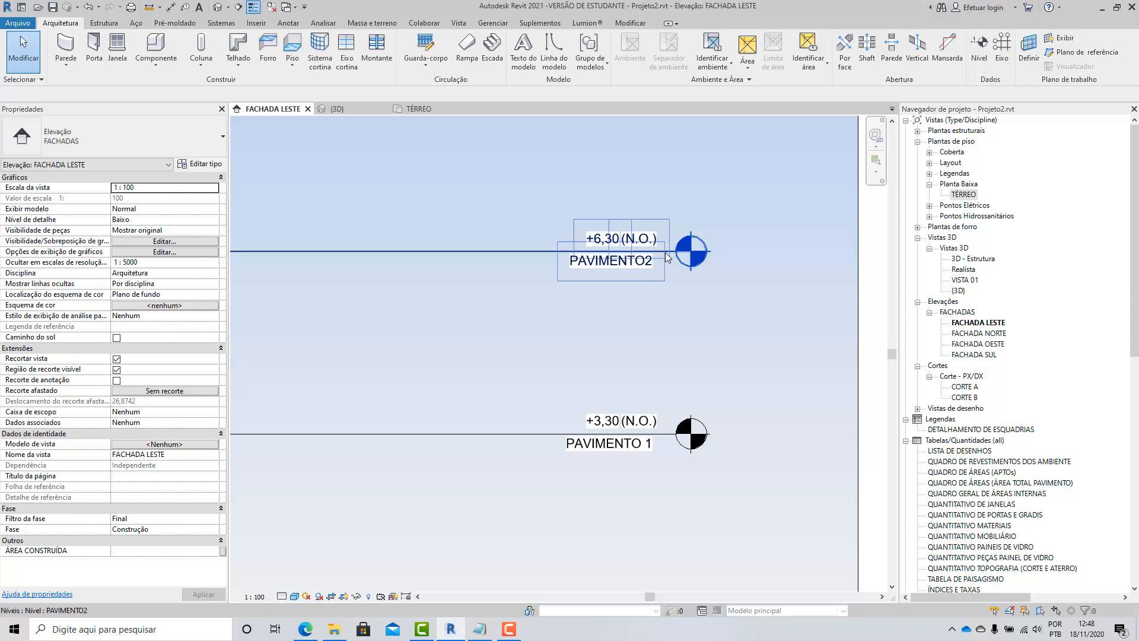
pyautogui.click(956, 185)
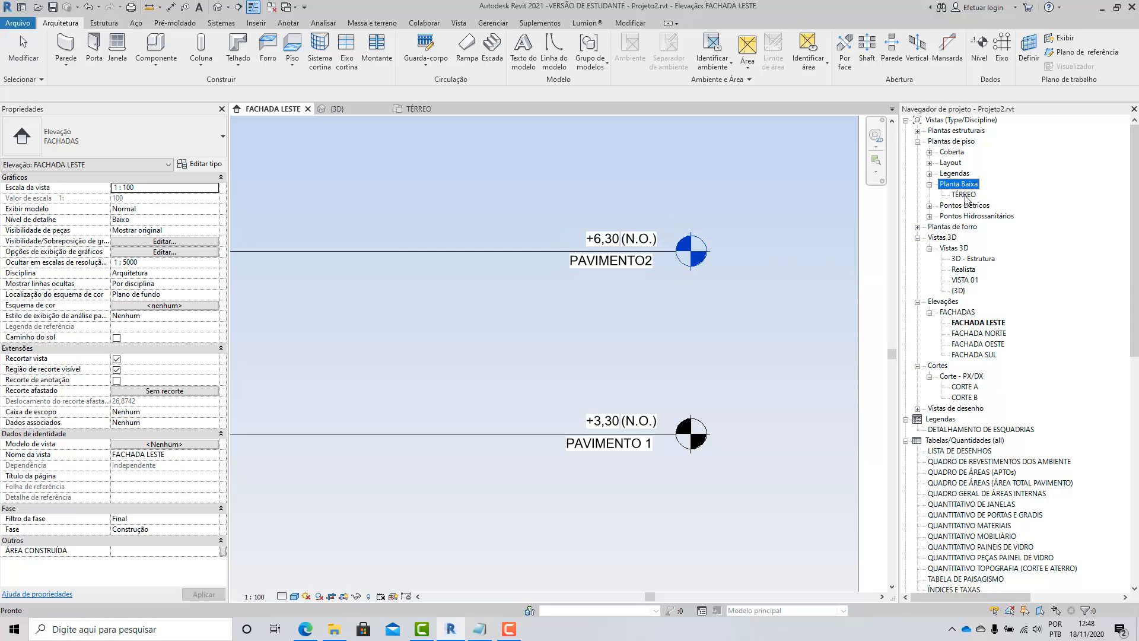
pyautogui.click(963, 194)
pyautogui.scroll(-2, 746, 322)
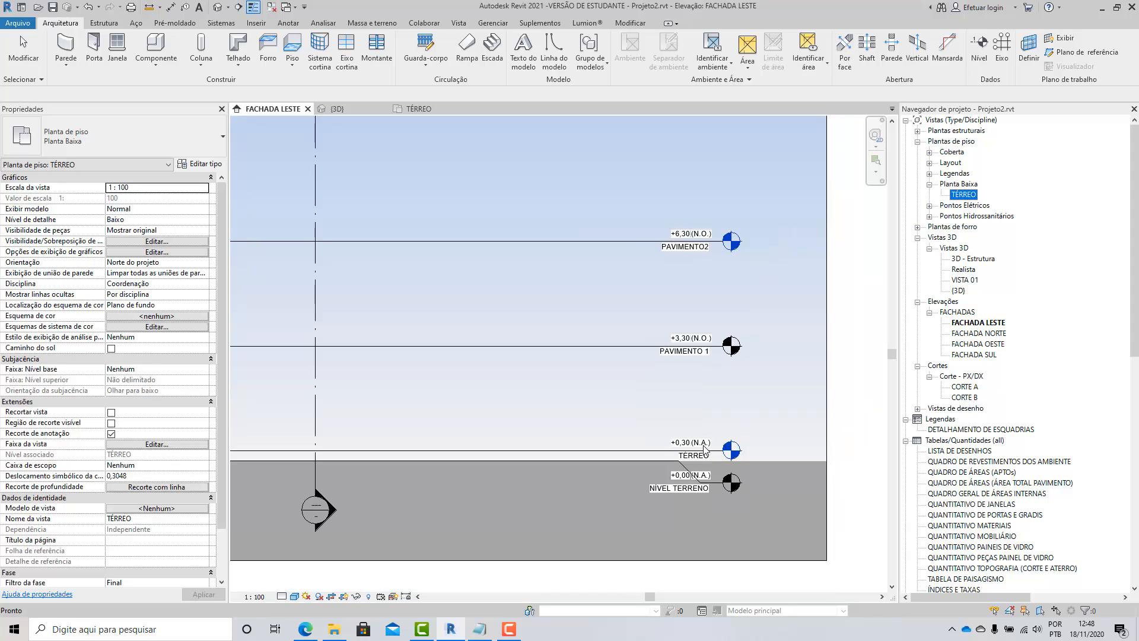
pyautogui.scroll(3, 726, 227)
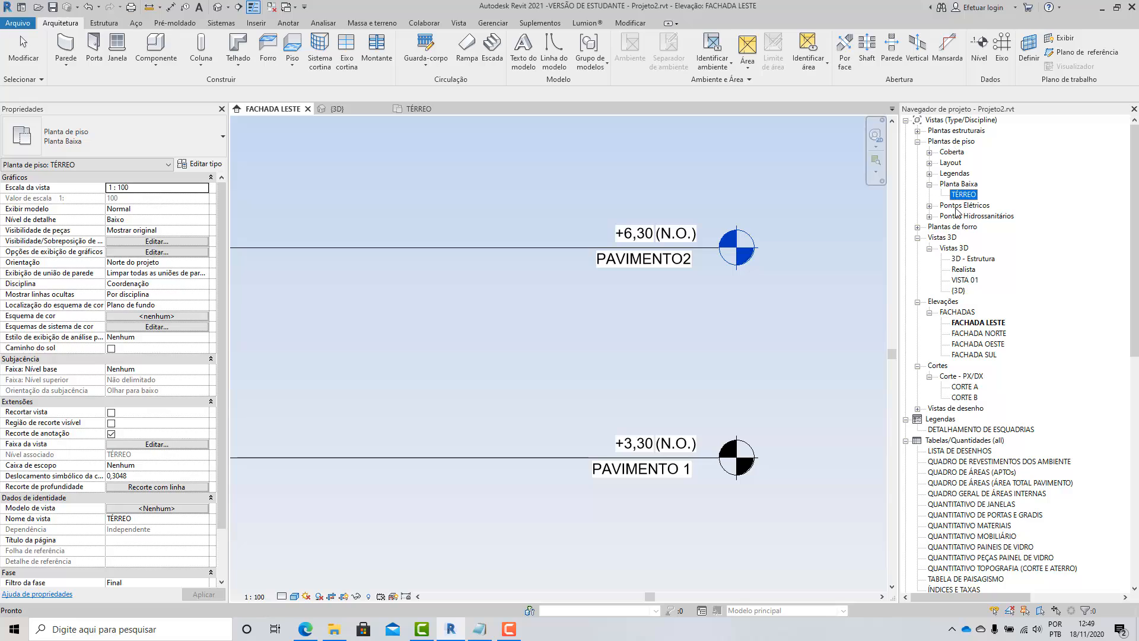
pyautogui.click(929, 152)
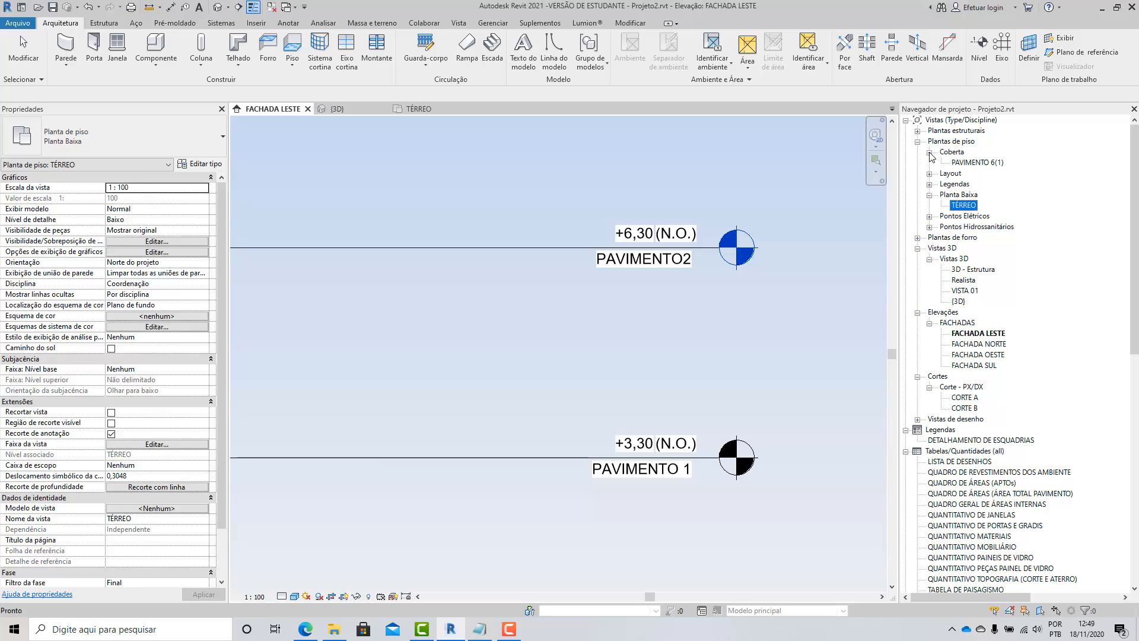
pyautogui.click(929, 174)
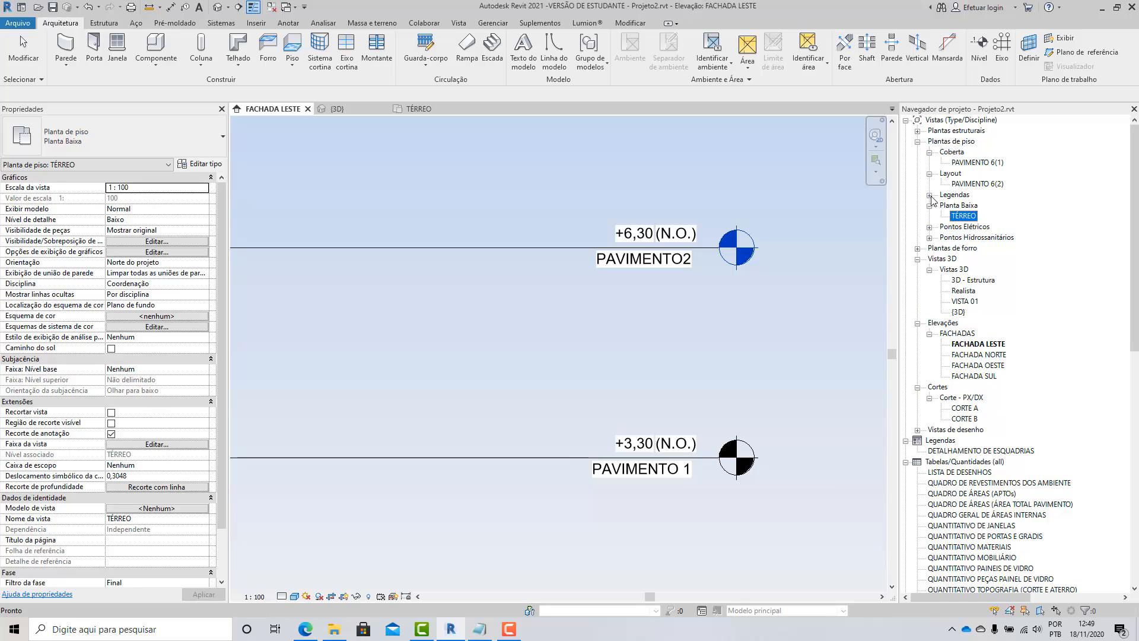
pyautogui.click(929, 196)
pyautogui.click(930, 238)
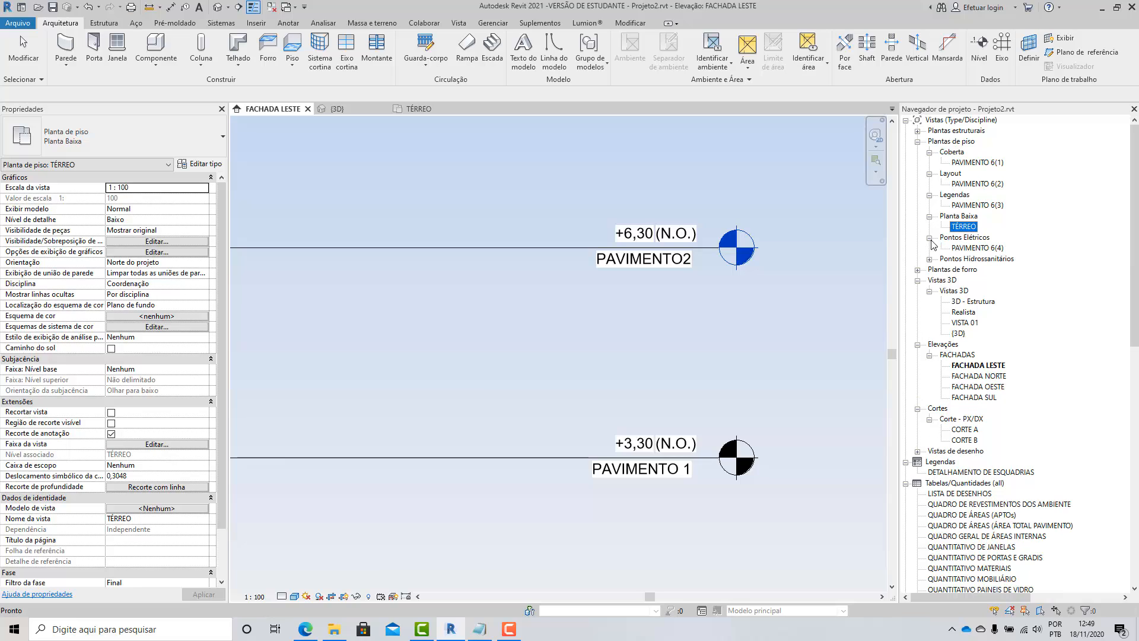
pyautogui.click(929, 260)
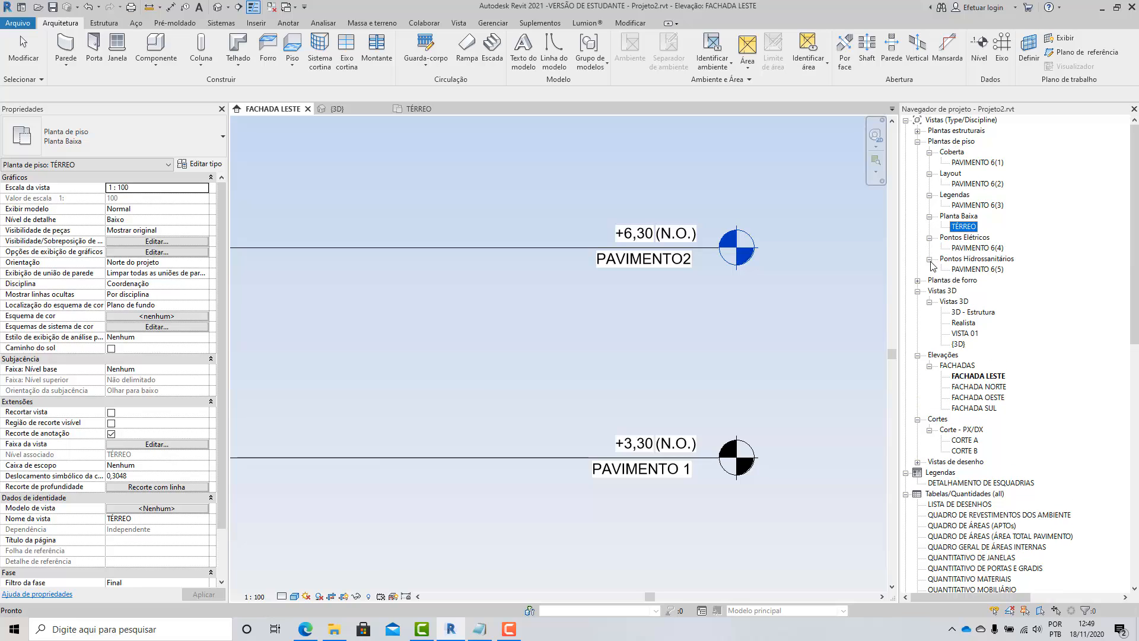
# Step: Delete the floor plan views PAVIMENTO 6(1), 6(2), 6(3), 6(4) and 6(5) from the project
pyautogui.click(978, 270)
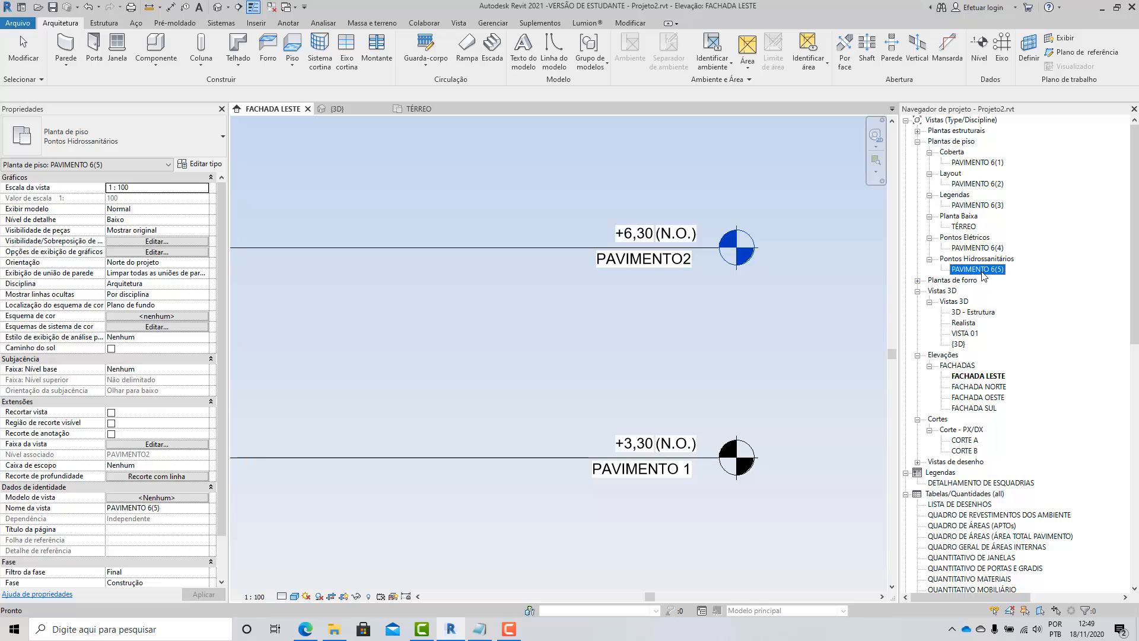
pyautogui.press('Delete')
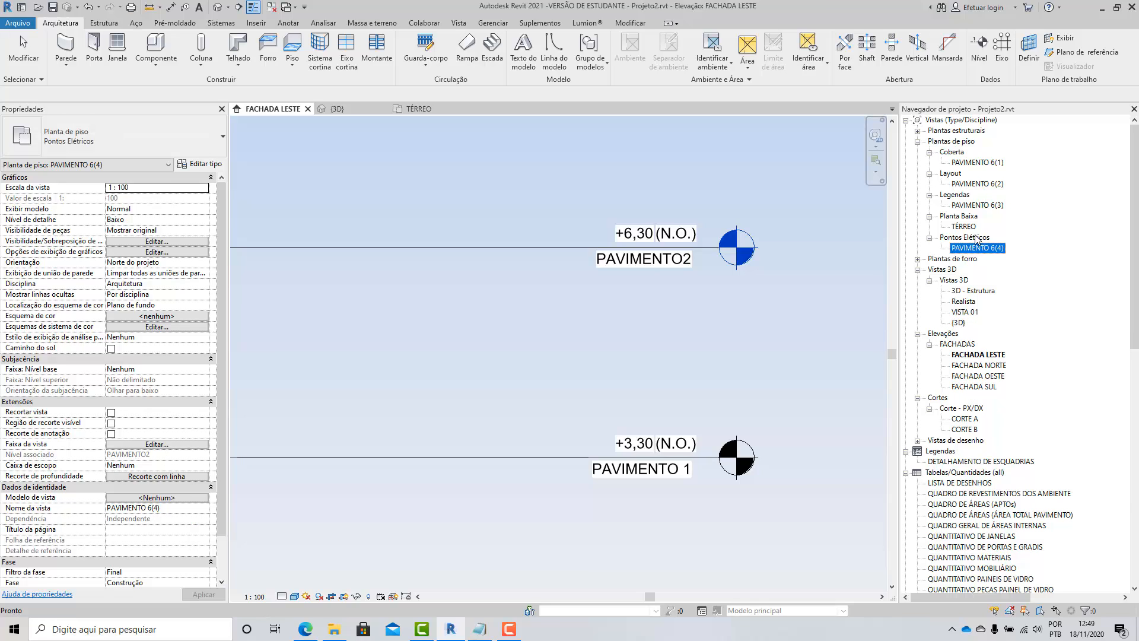
pyautogui.click(973, 204)
pyautogui.press('Delete')
pyautogui.click(976, 163)
pyautogui.press('Delete')
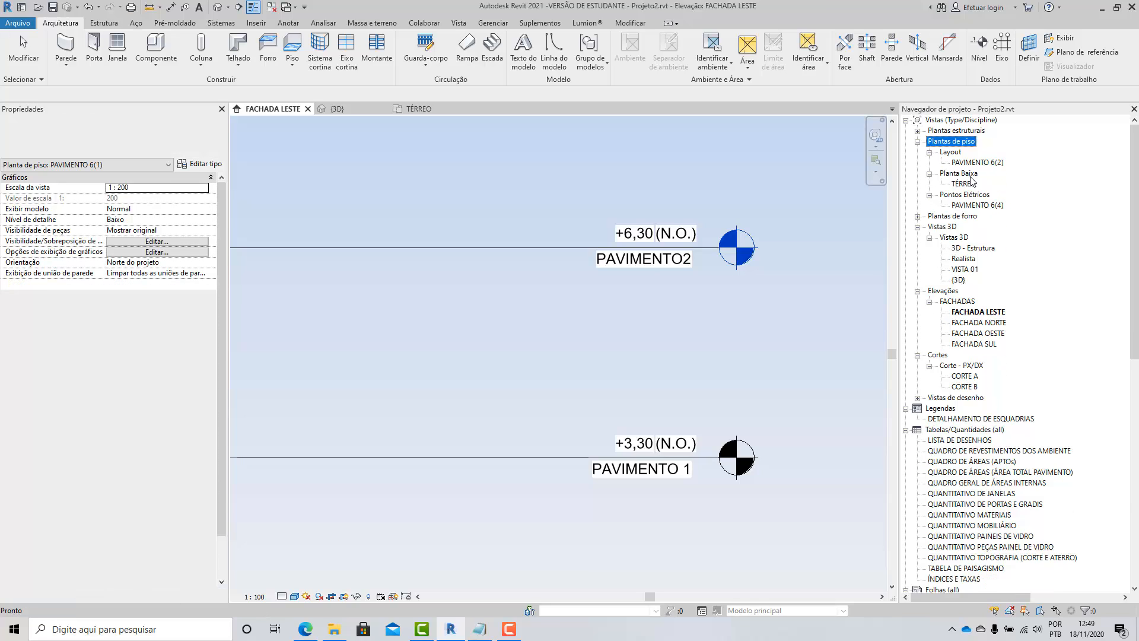
pyautogui.click(990, 205)
pyautogui.press('Delete')
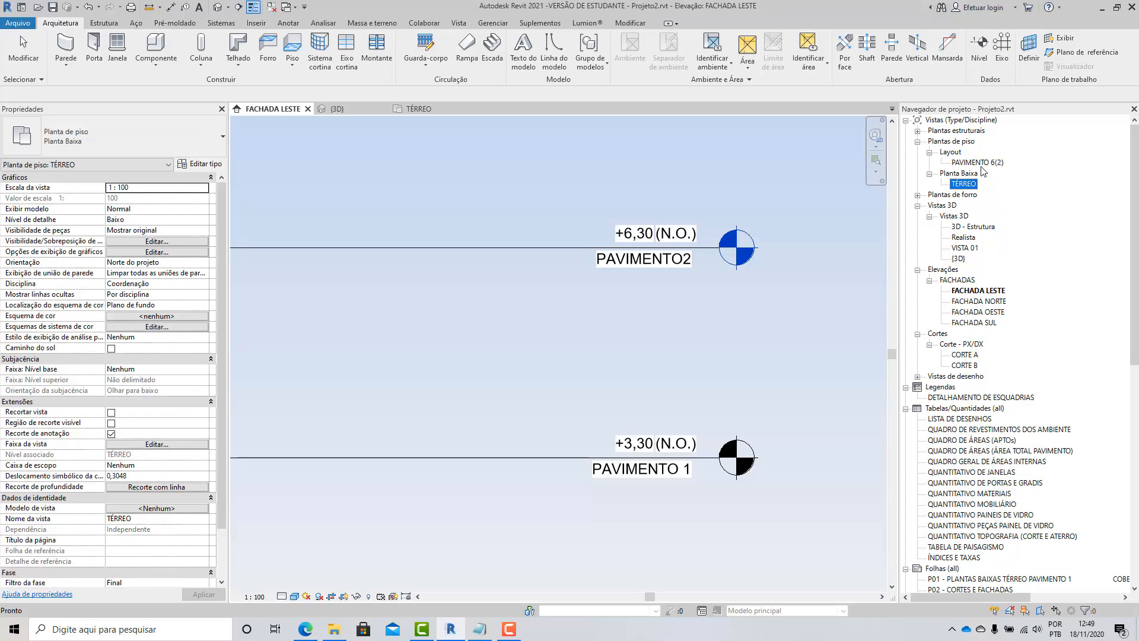
pyautogui.click(983, 164)
pyautogui.press('Delete')
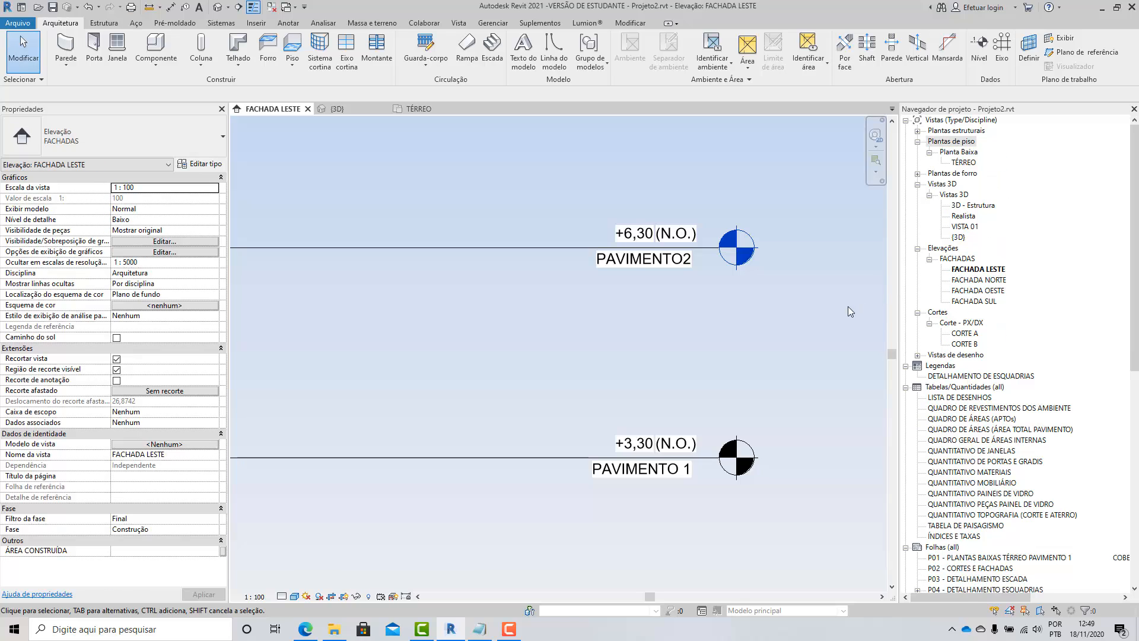
# Step: Delete the PAVIMENTO2 ceiling plan from the Planta de Forro group and check the level heads in the elevation
pyautogui.click(917, 173)
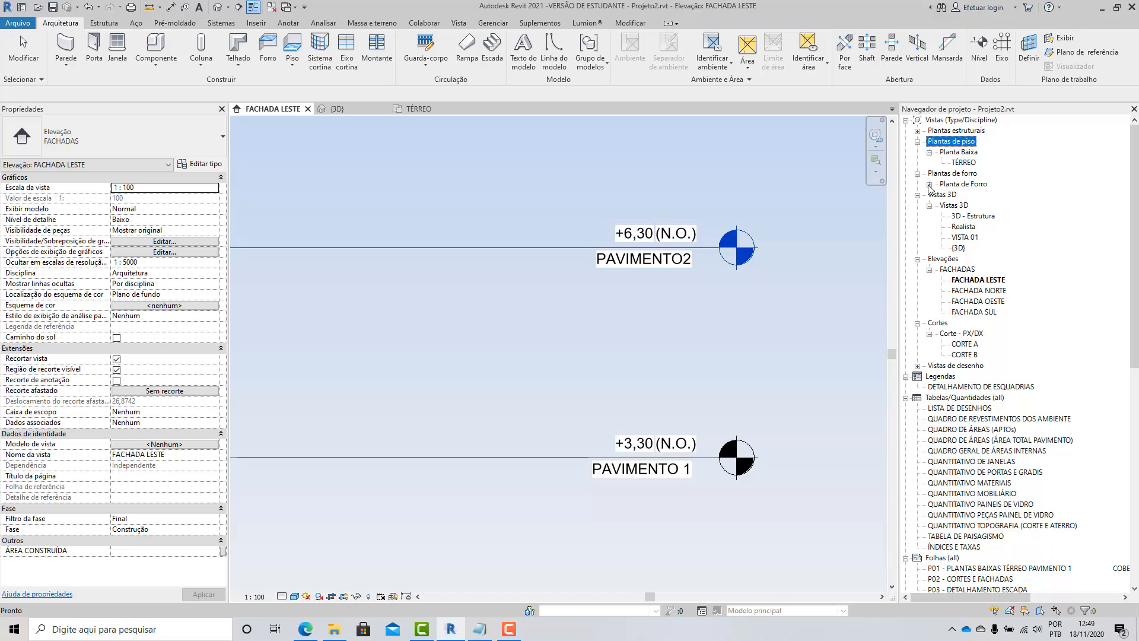
pyautogui.click(929, 184)
pyautogui.click(955, 205)
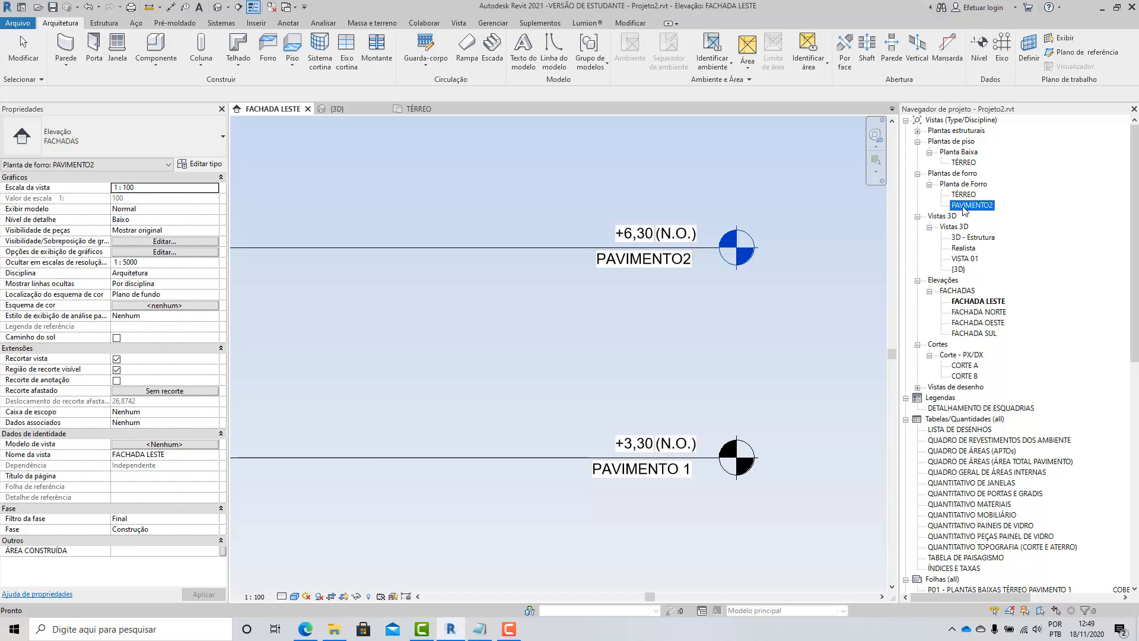
pyautogui.press('Delete')
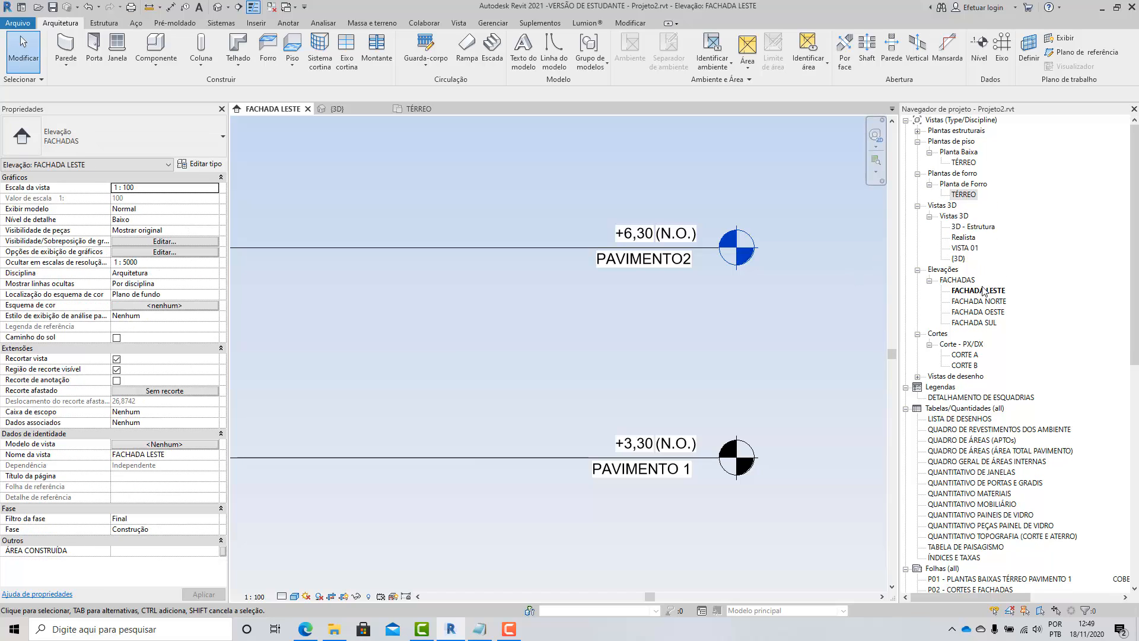
pyautogui.scroll(-2, 774, 319)
pyautogui.scroll(-2, 767, 316)
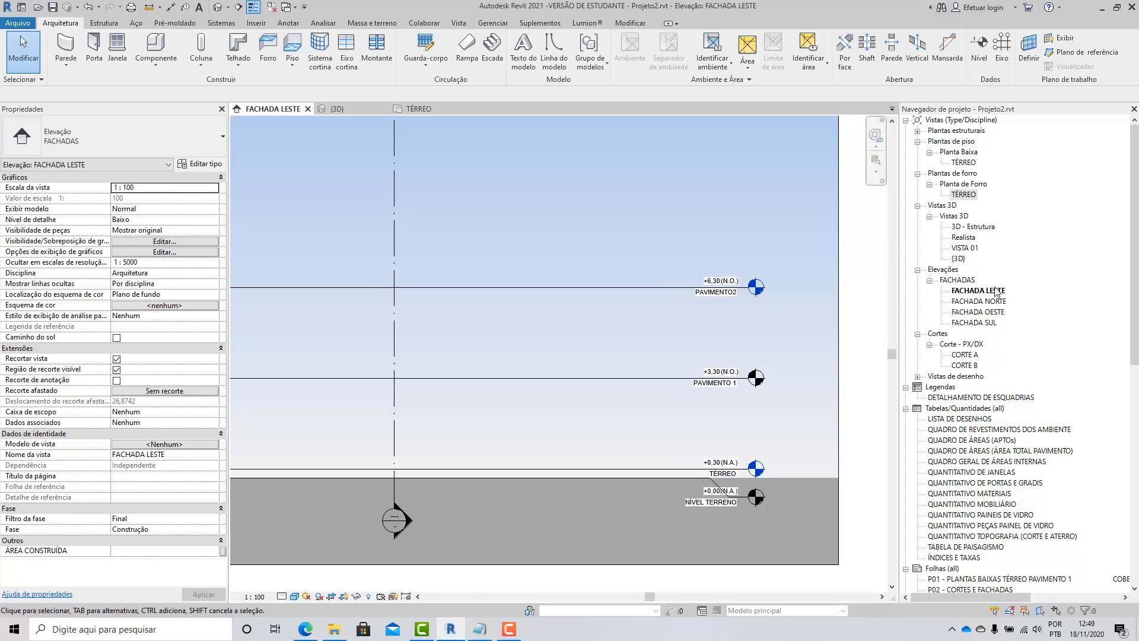
# Step: Look through the Detalhamento drafting views and delete the PAVIMENTO2 structural plan from the Structural Plan group
pyautogui.click(917, 377)
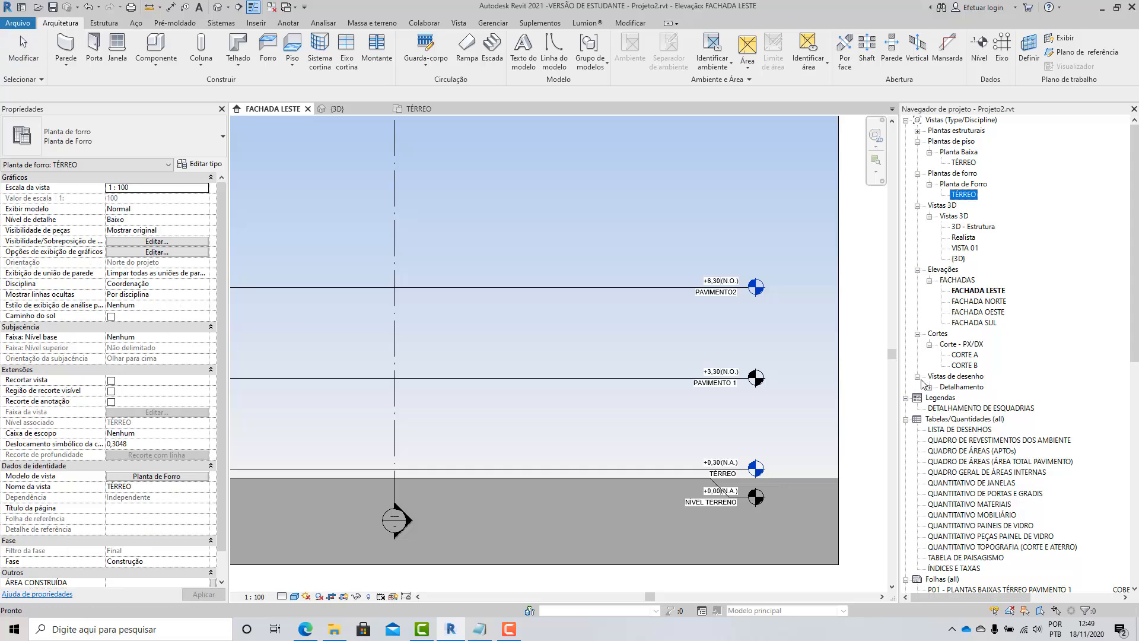
pyautogui.click(930, 387)
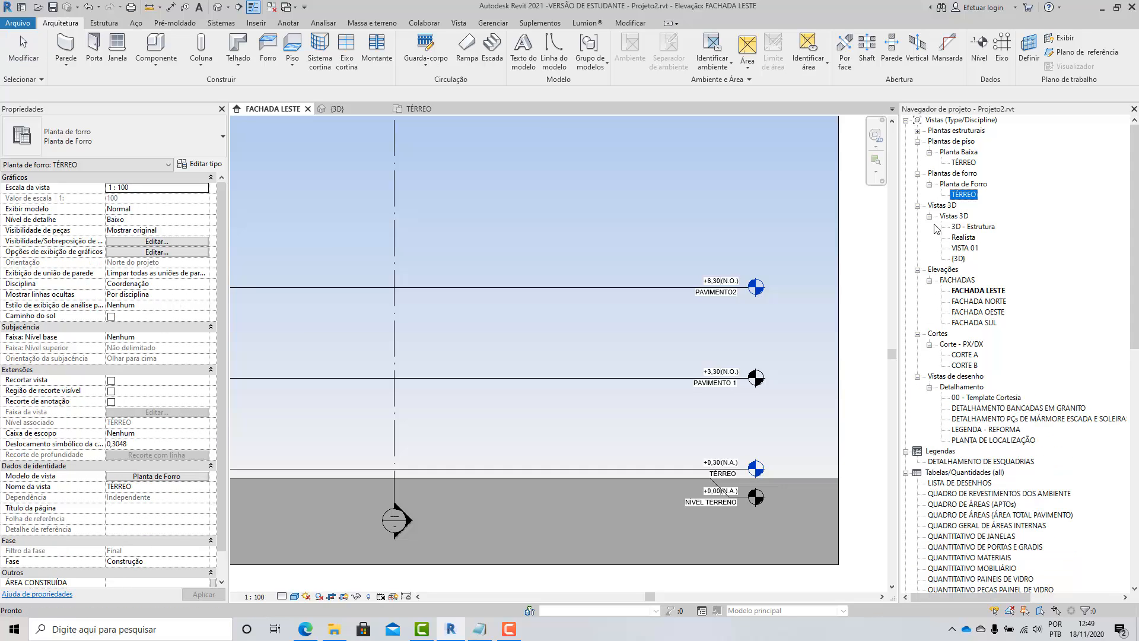
pyautogui.click(917, 131)
pyautogui.click(929, 142)
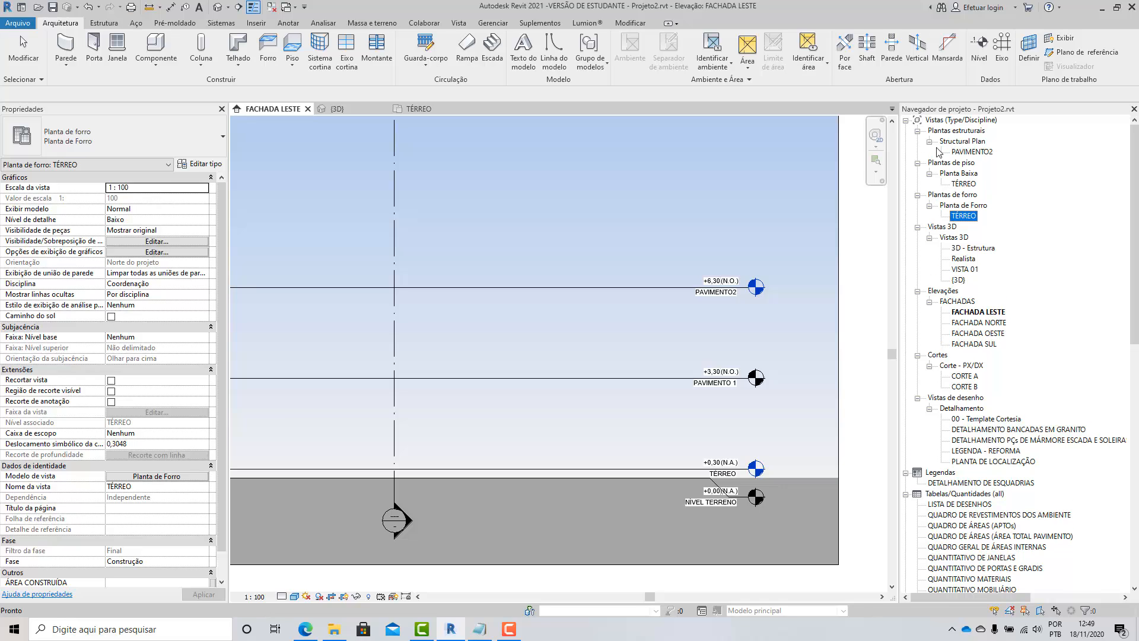
pyautogui.click(969, 153)
pyautogui.press('Delete')
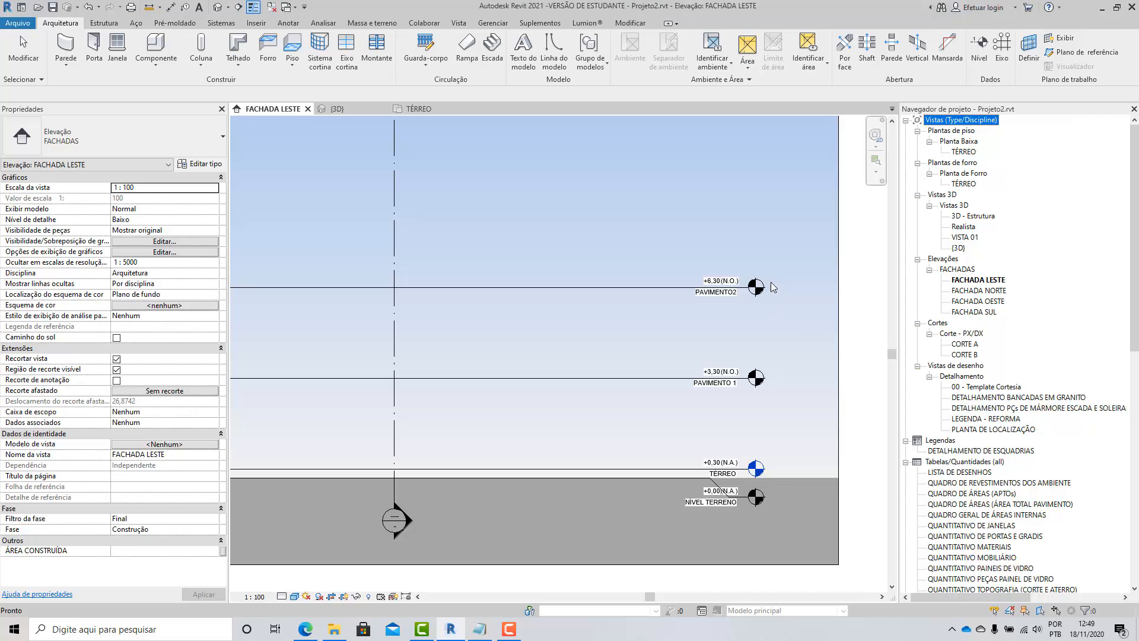
# Step: Examine the PAVIMENTO2 and PAVIMENTO 1 level heads against the Plantas de piso and Plantas de forro groups, collapsing both groups
pyautogui.scroll(3, 771, 288)
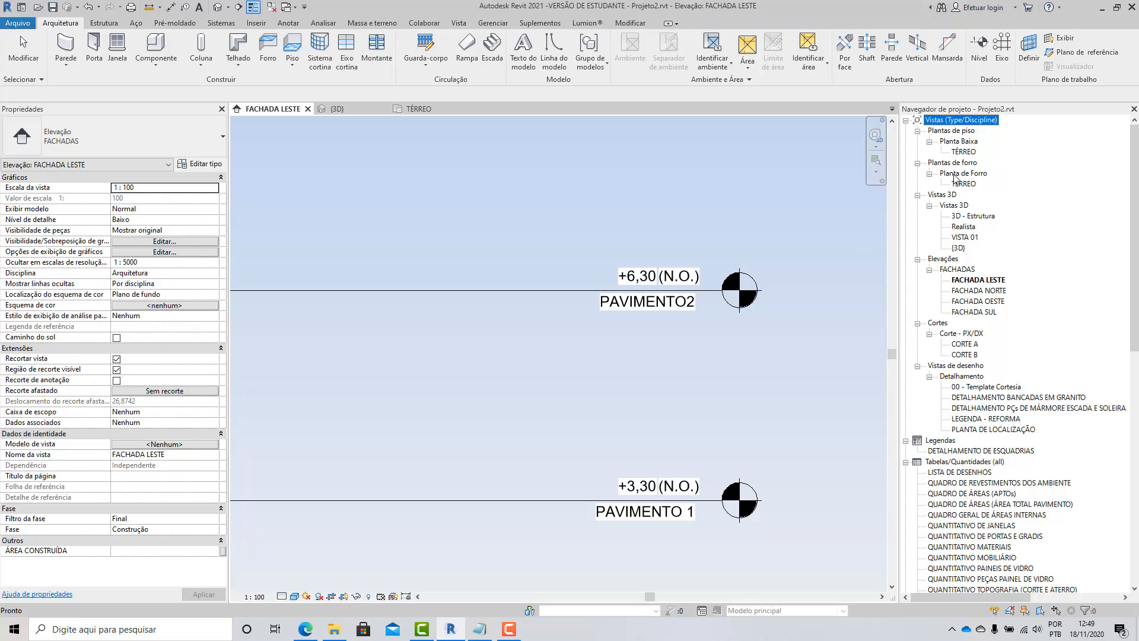
pyautogui.click(954, 145)
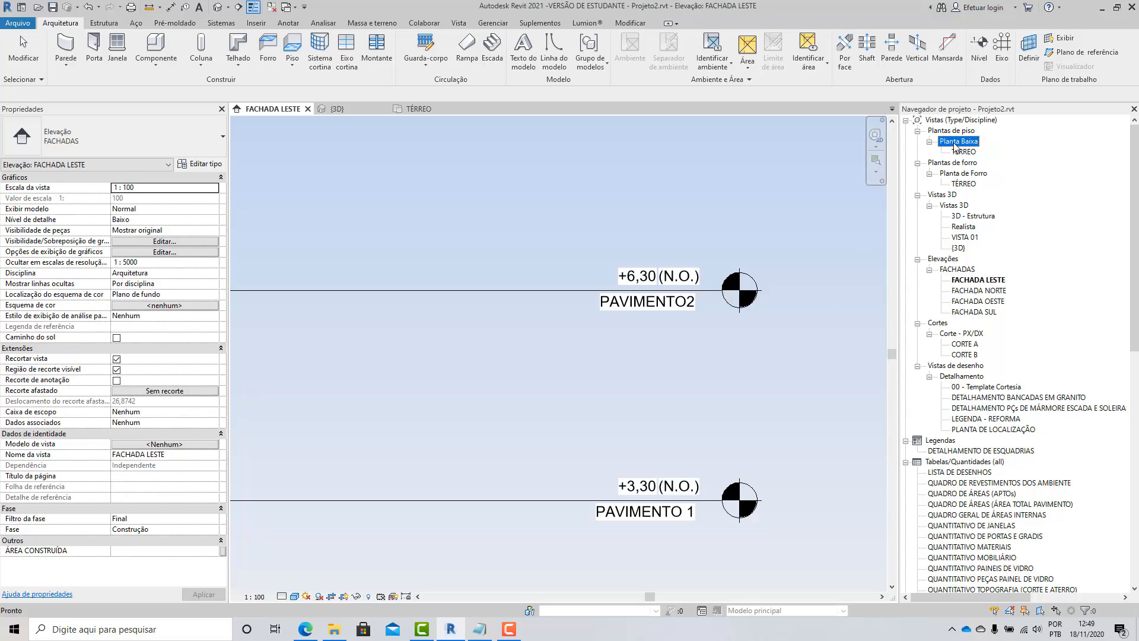
pyautogui.click(953, 165)
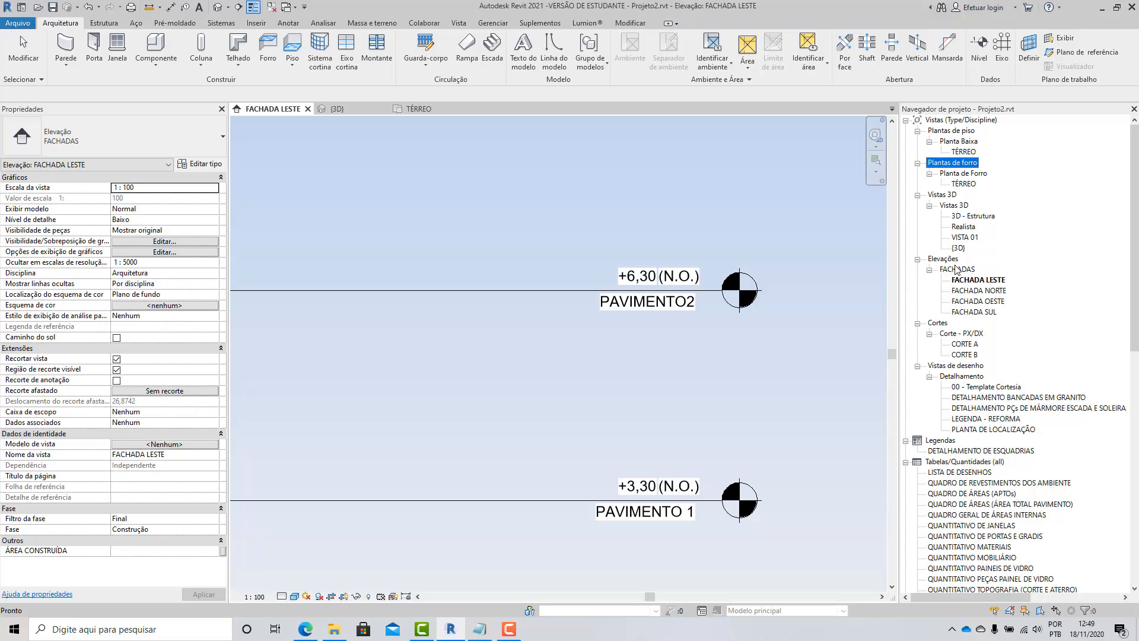
pyautogui.click(954, 141)
pyautogui.click(917, 130)
pyautogui.click(917, 142)
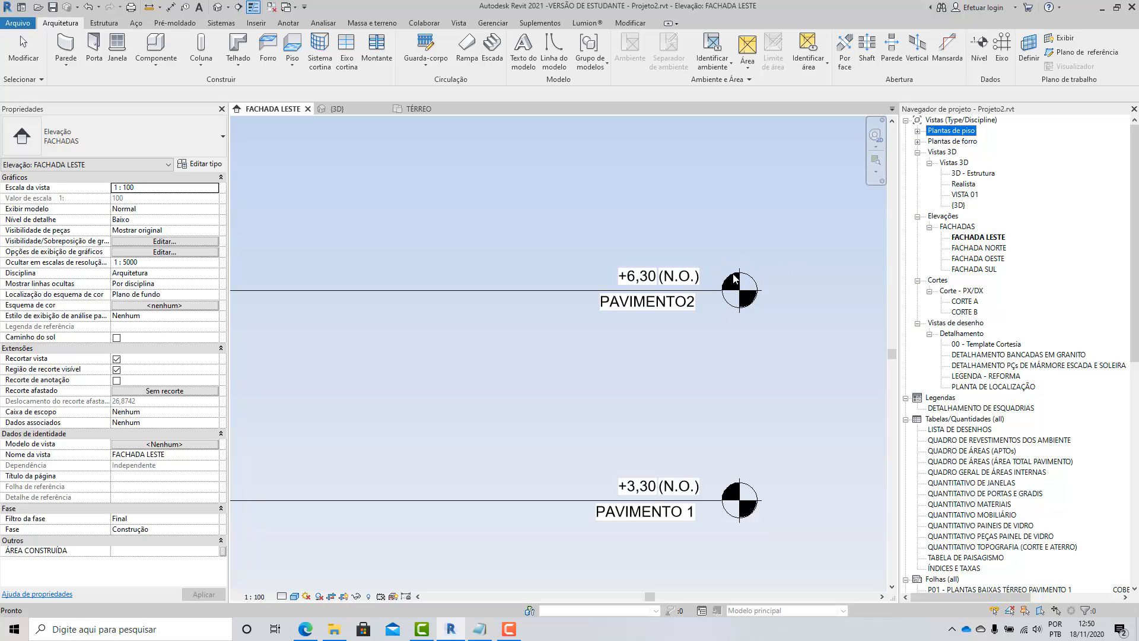
pyautogui.scroll(-3, 757, 303)
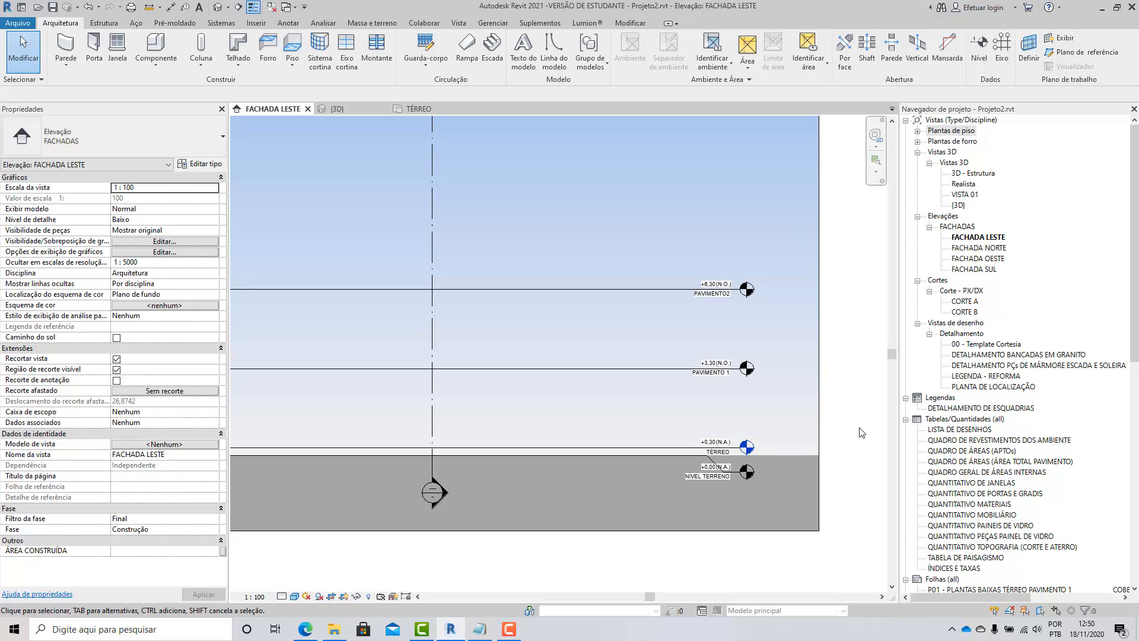
pyautogui.scroll(2, 859, 433)
pyautogui.scroll(-2, 715, 330)
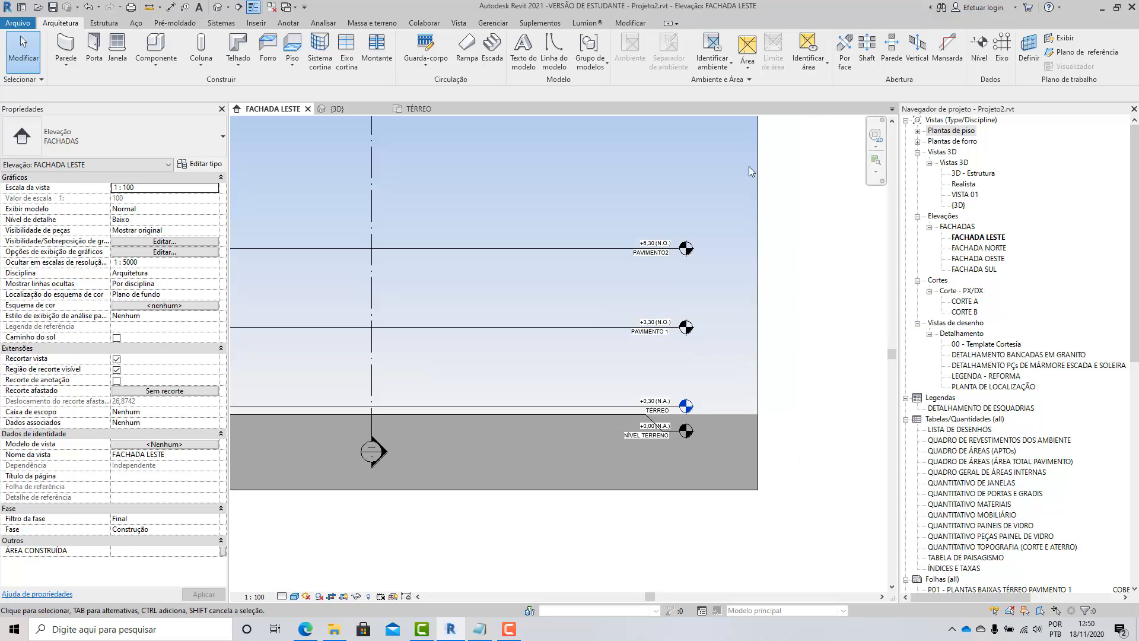
# Step: Create a Planta Baixa floor plan for level PAVIMENTO 1 and check it against its level head in the FACHADA LESTE elevation
pyautogui.click(459, 23)
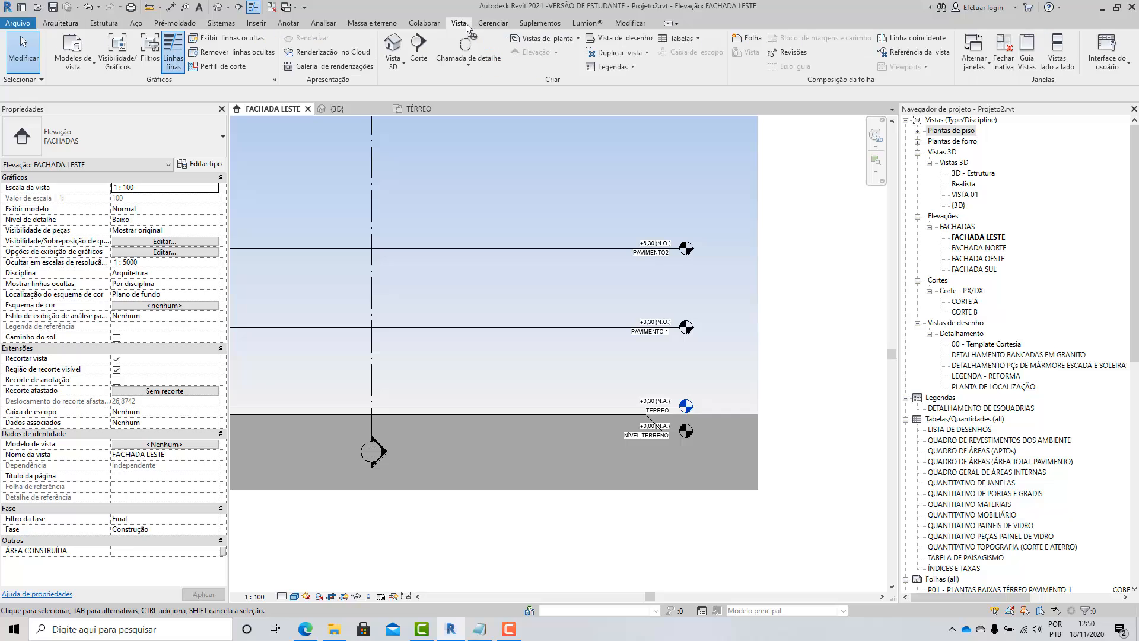
pyautogui.click(579, 38)
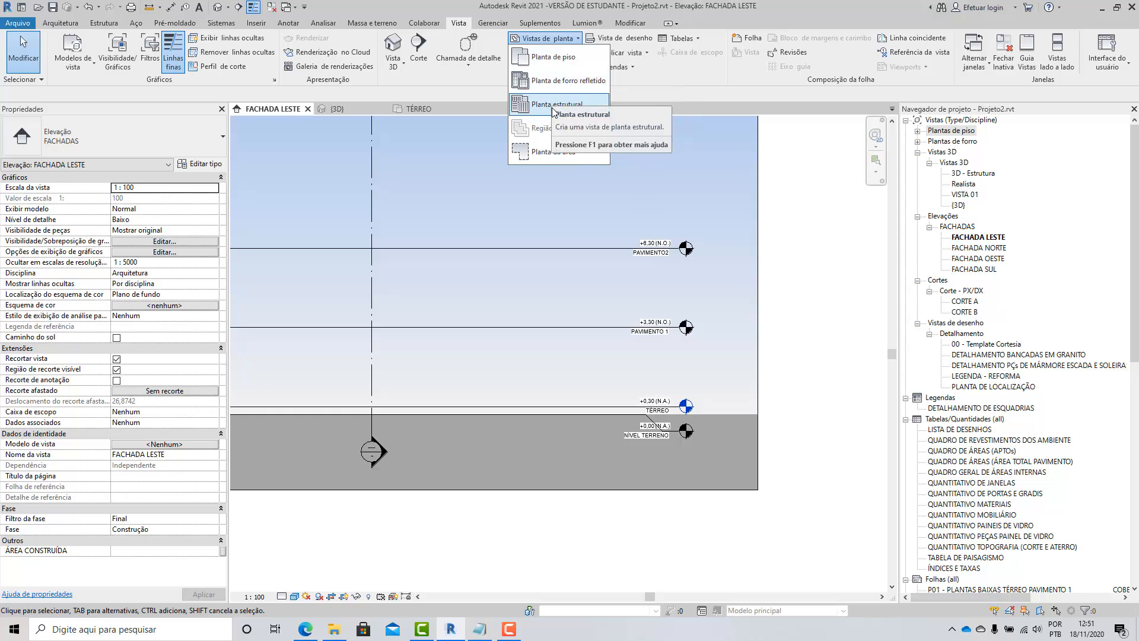
pyautogui.click(962, 137)
pyautogui.click(943, 141)
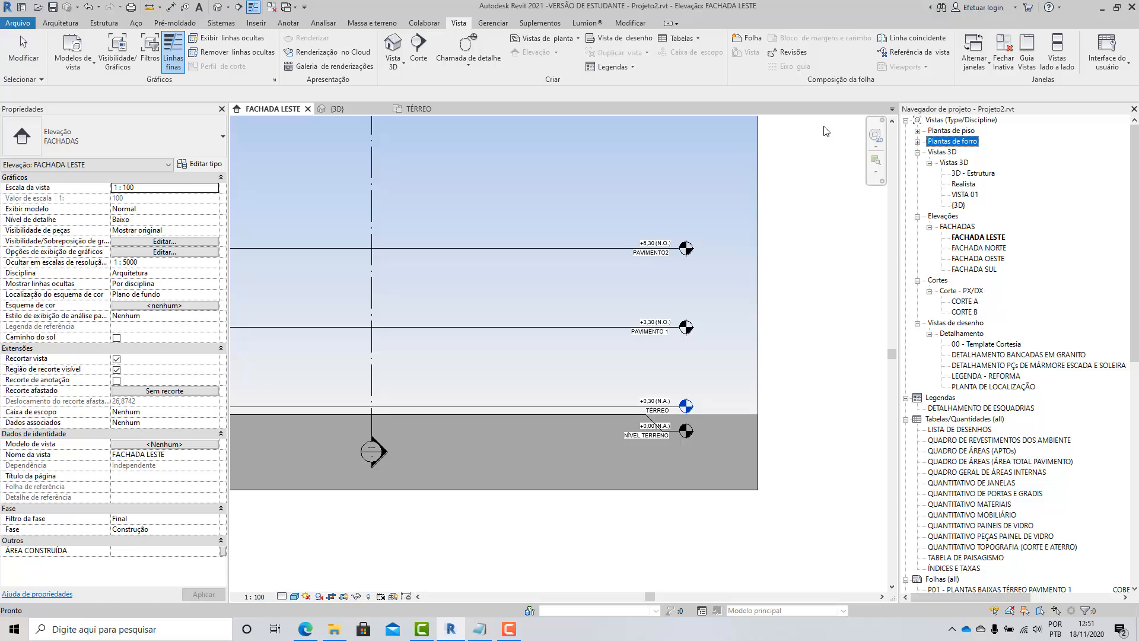
pyautogui.click(561, 39)
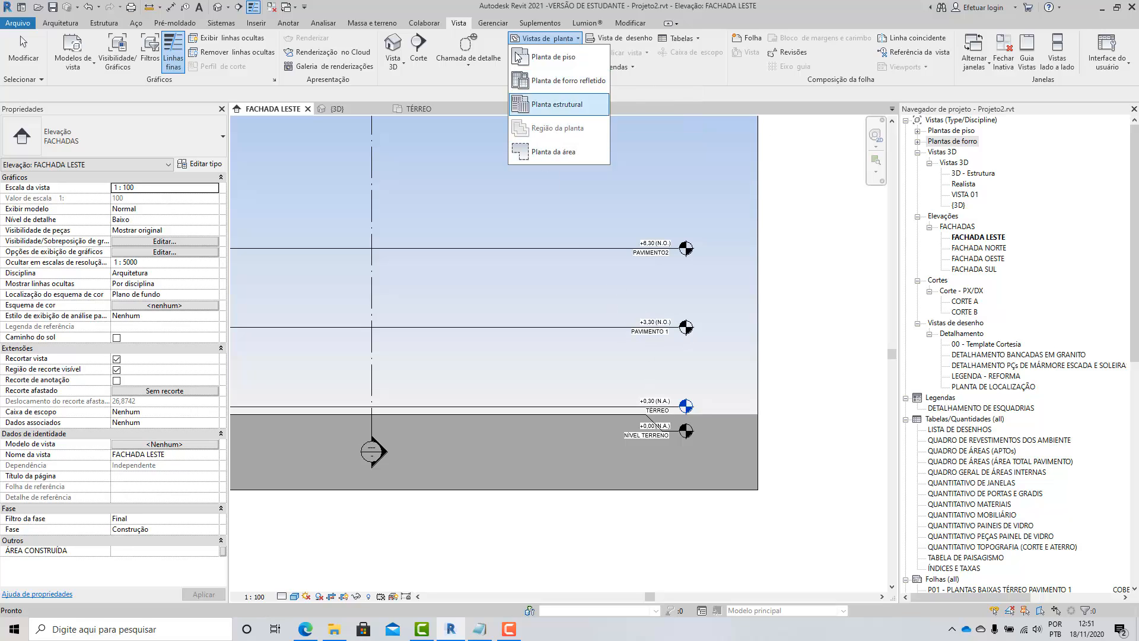
pyautogui.click(546, 62)
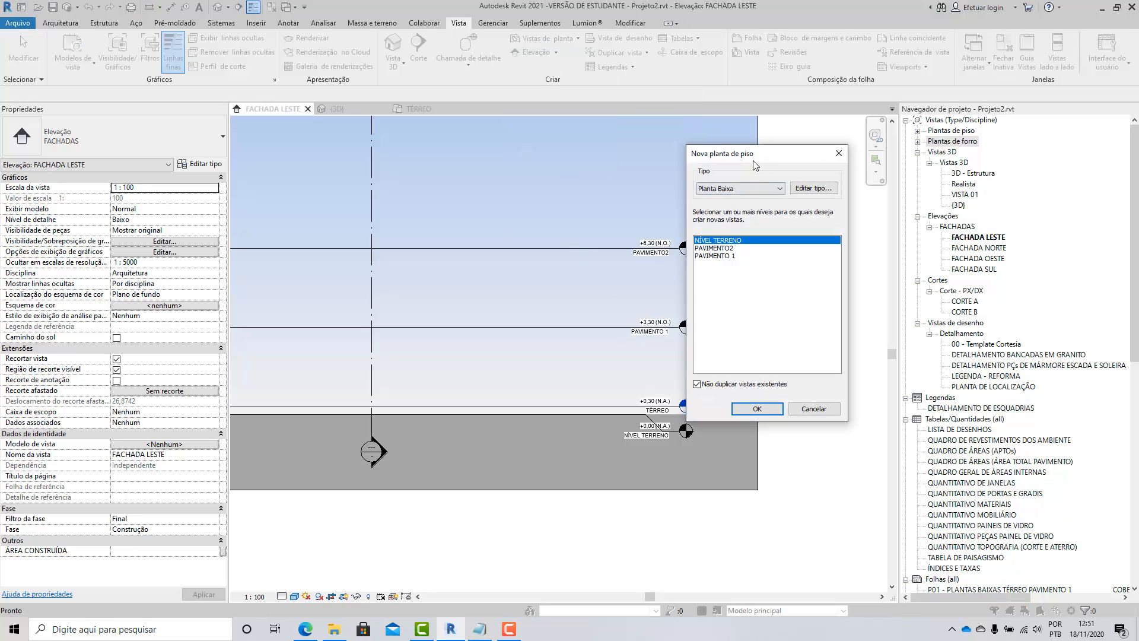
pyautogui.moveTo(755, 165); pyautogui.dragTo(333, 116)
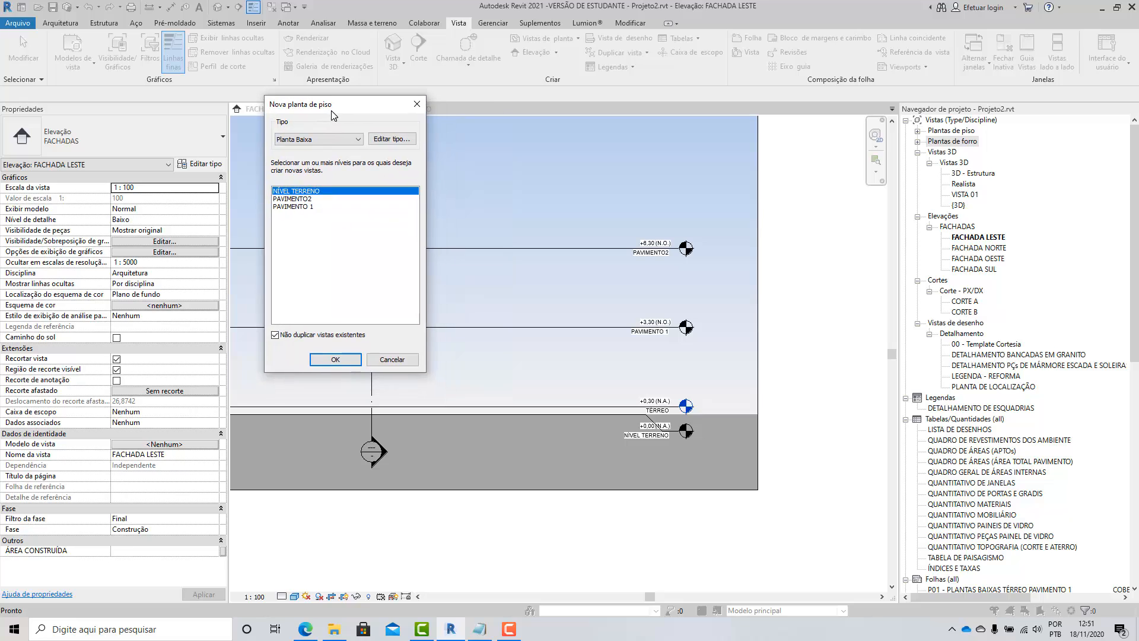
pyautogui.click(293, 208)
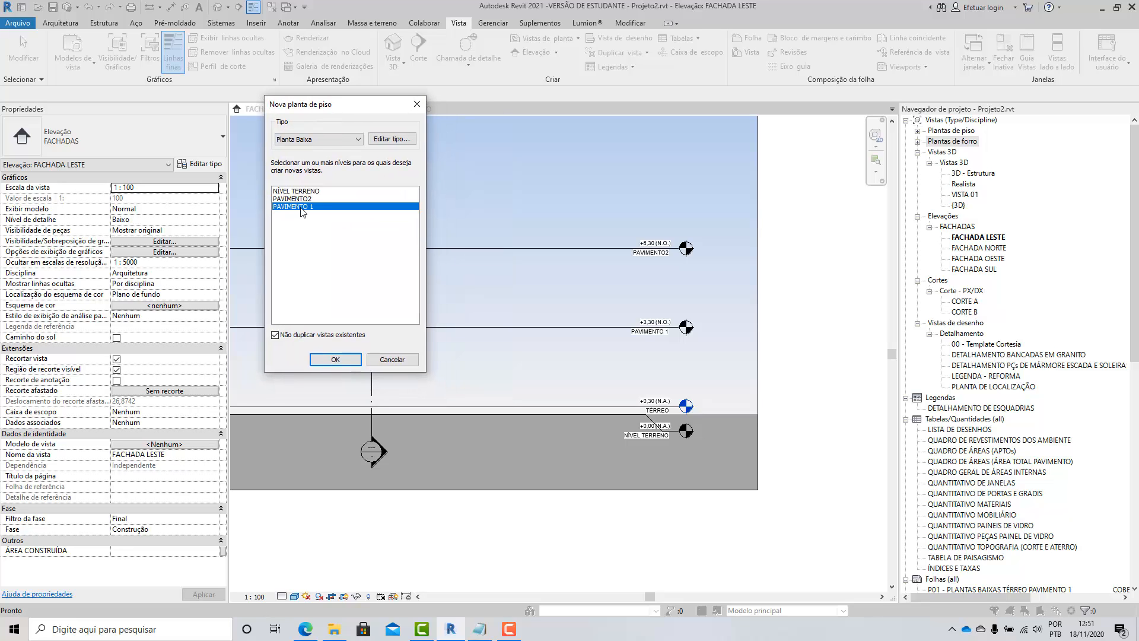
pyautogui.click(329, 360)
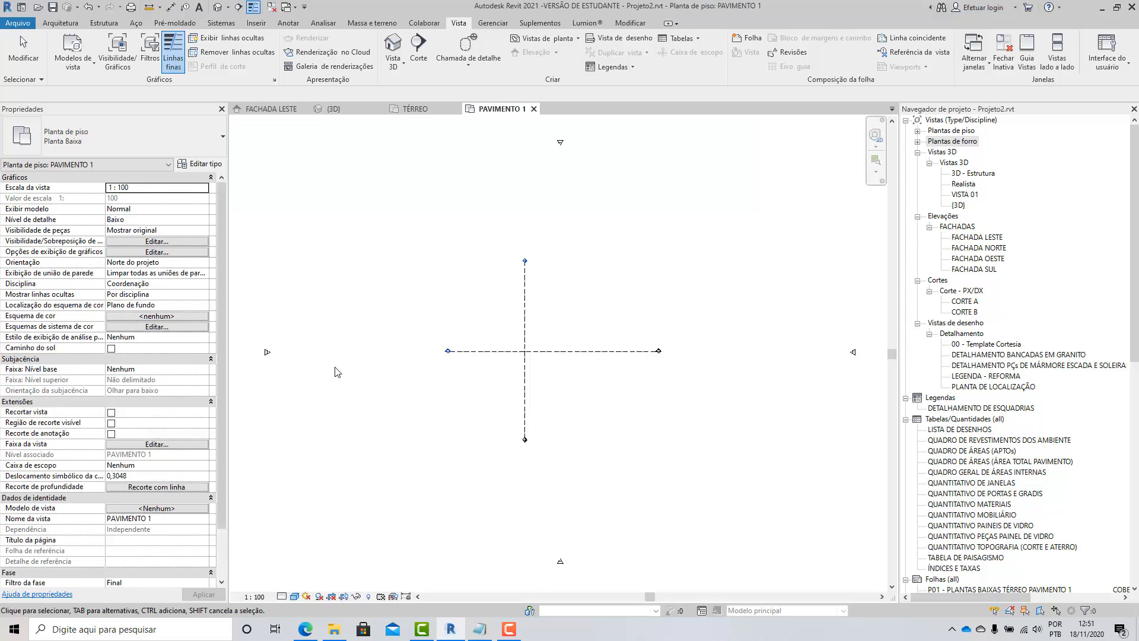
pyautogui.hotkey('ctrl', 'Tab')
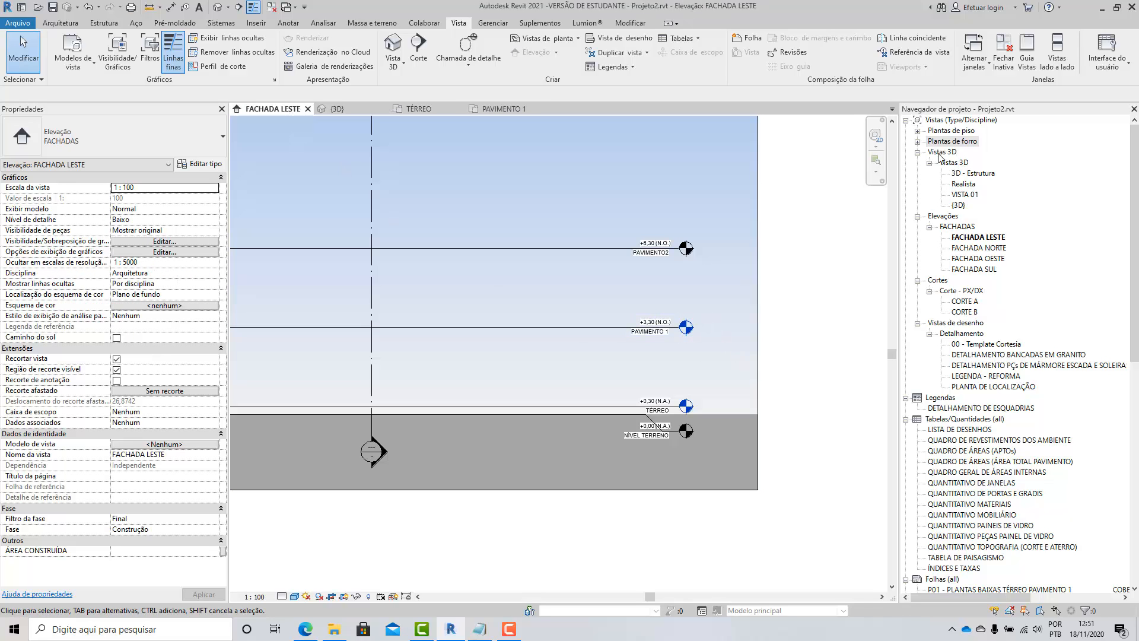
pyautogui.click(917, 131)
pyautogui.click(973, 162)
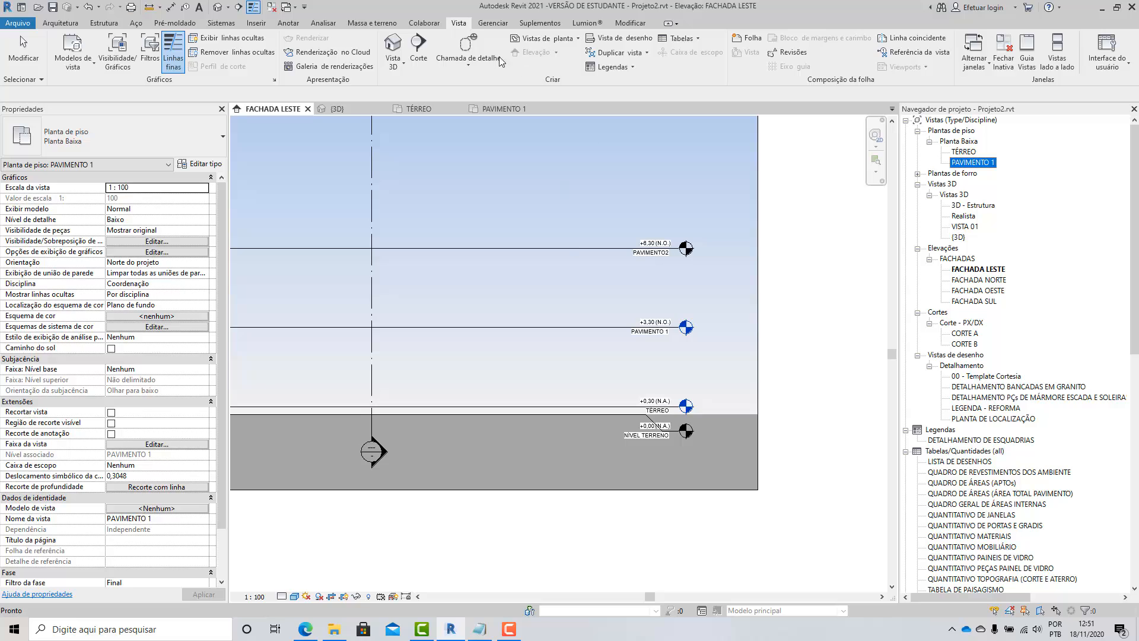
# Step: Create a Structural Plan view for level PAVIMENTO 1, locate it among the project views and return to the FACHADA LESTE elevation
pyautogui.click(546, 38)
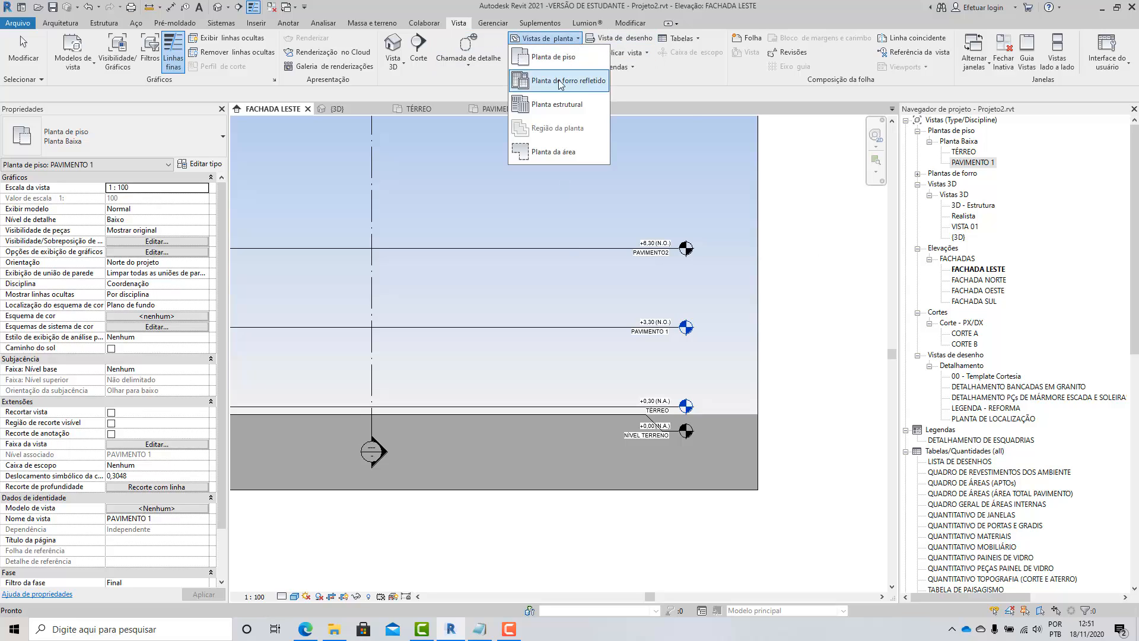
pyautogui.click(568, 103)
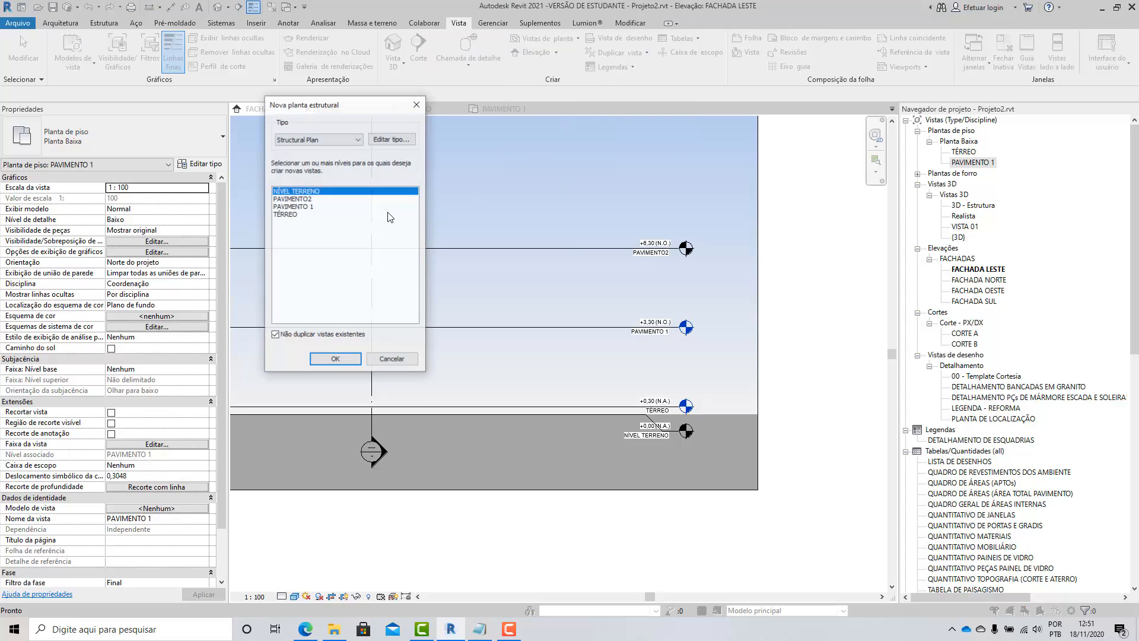
pyautogui.click(294, 207)
pyautogui.click(332, 358)
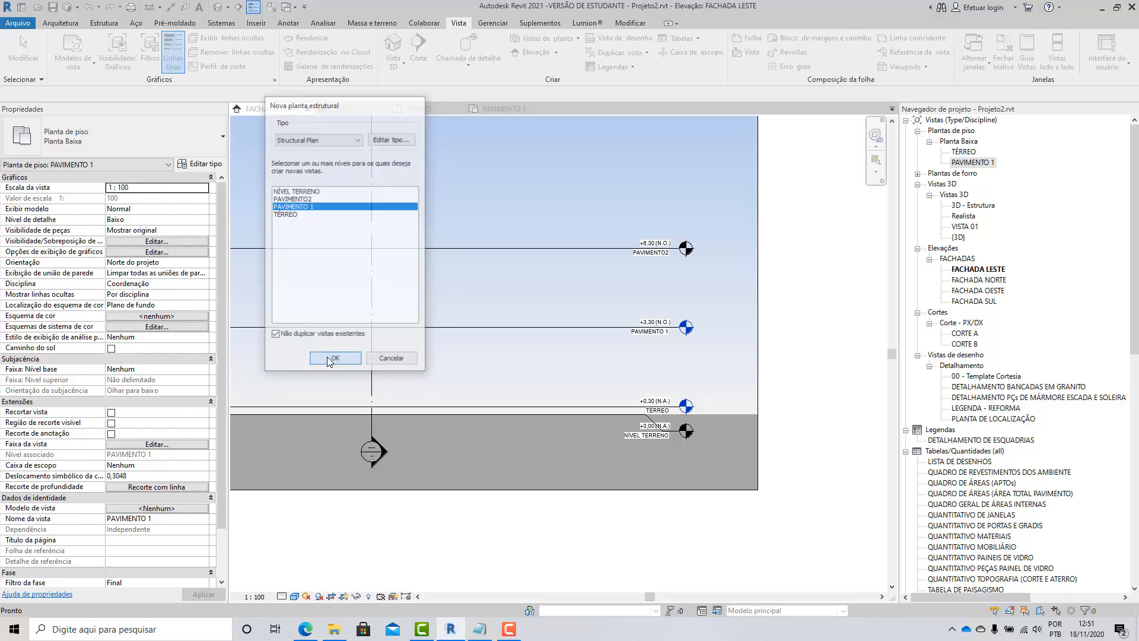
pyautogui.click(917, 131)
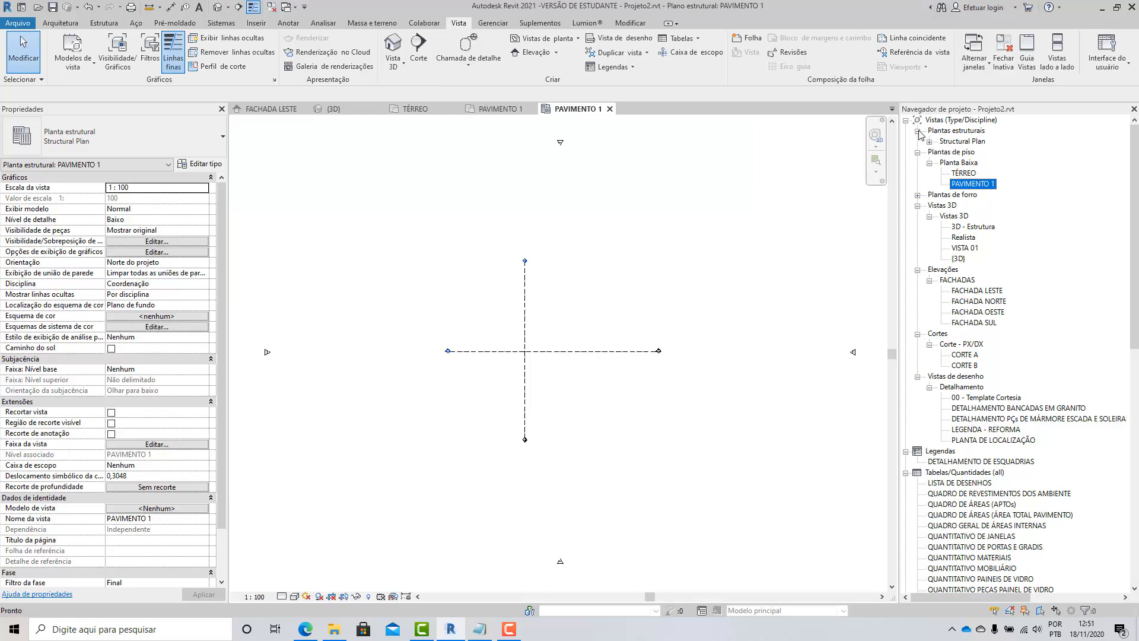
pyautogui.click(929, 142)
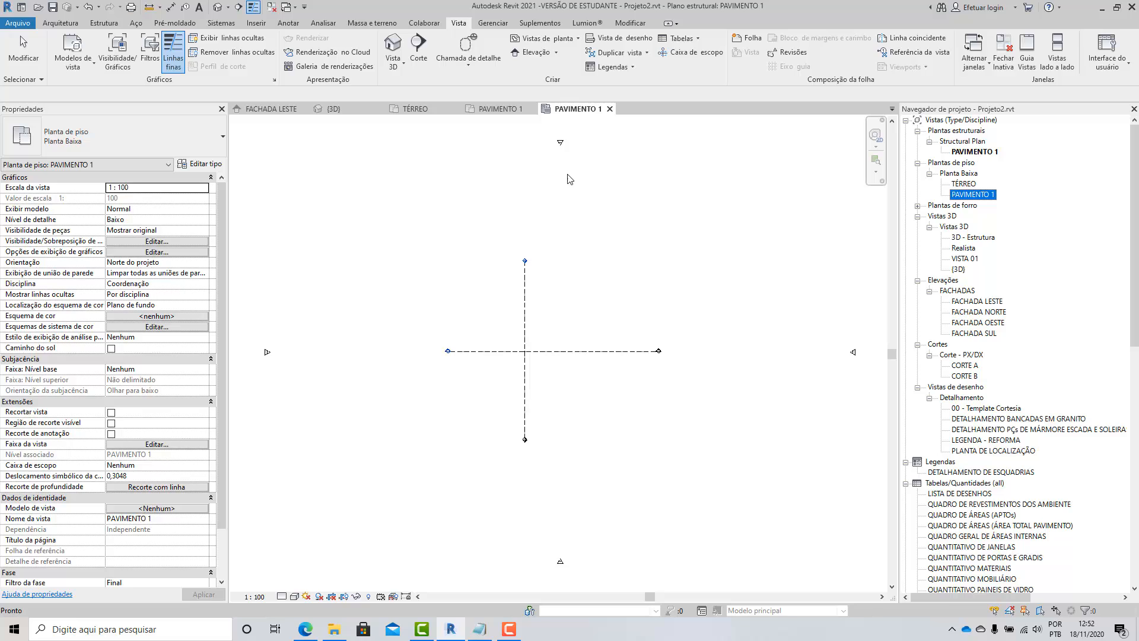
pyautogui.click(267, 110)
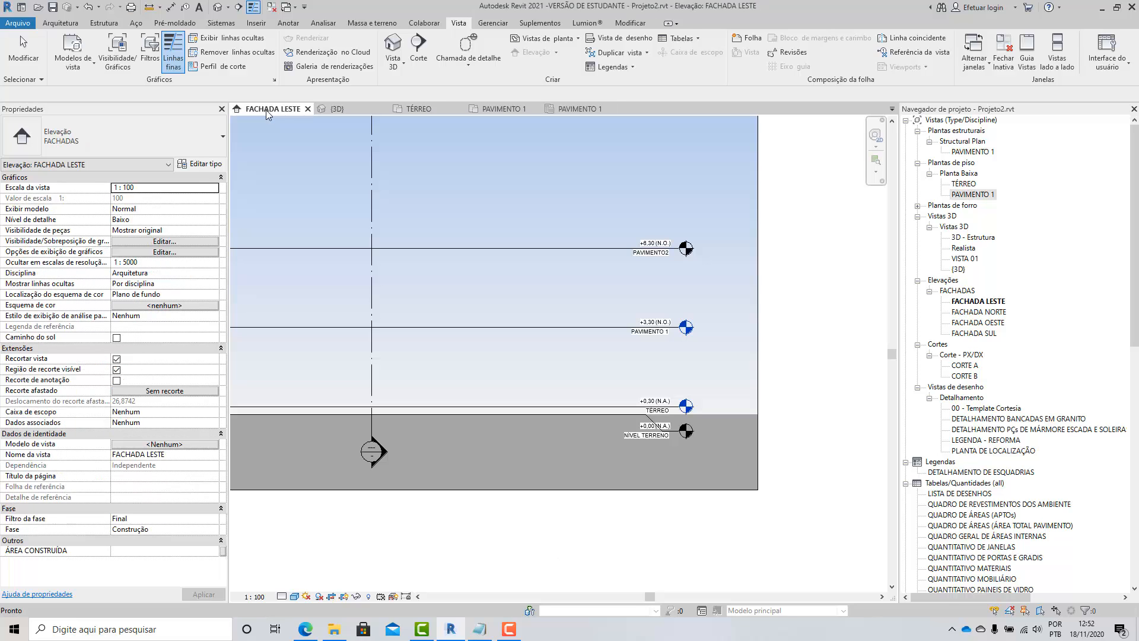
pyautogui.click(972, 153)
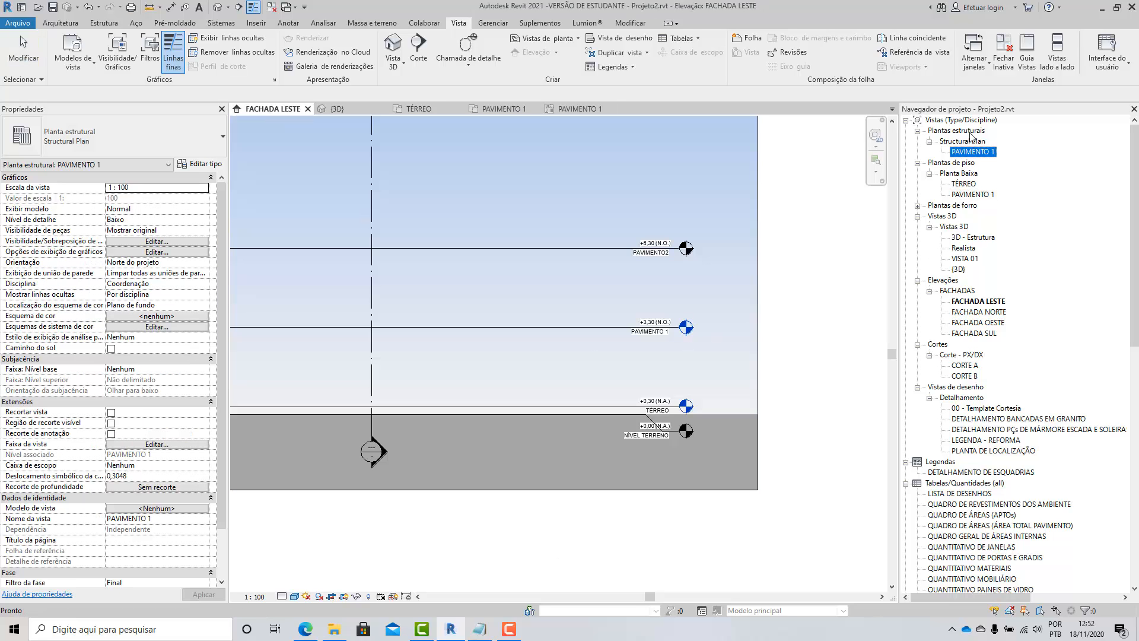
# Step: Create a Planta de Forro reflected ceiling plan for level PAVIMENTO 1 and return to the FACHADA LESTE elevation
pyautogui.click(559, 39)
pyautogui.click(570, 83)
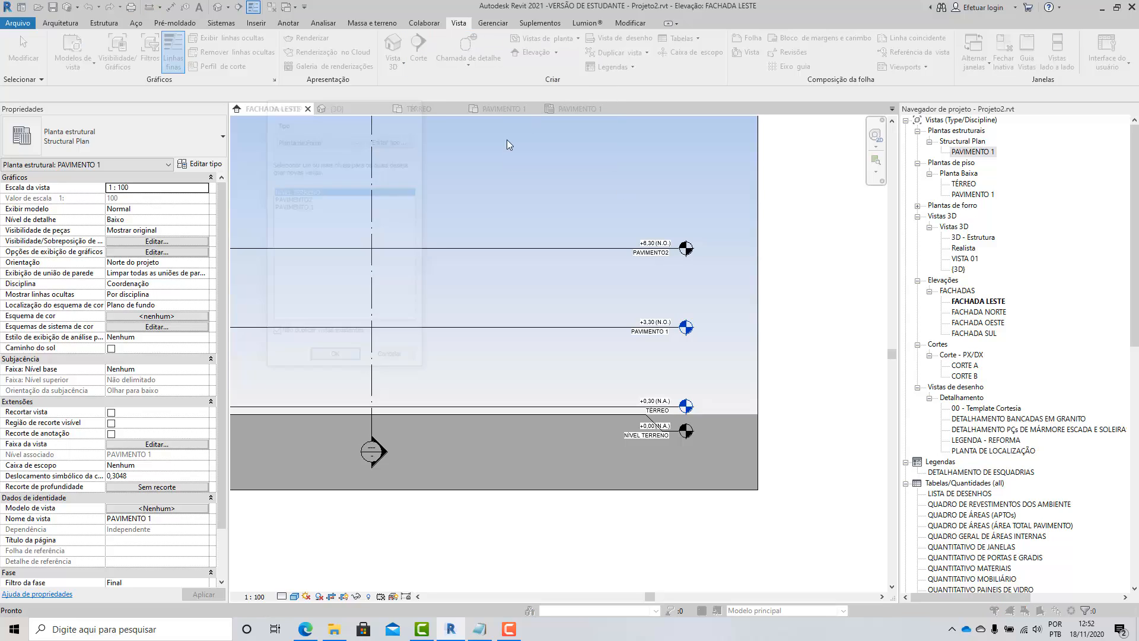
pyautogui.click(301, 206)
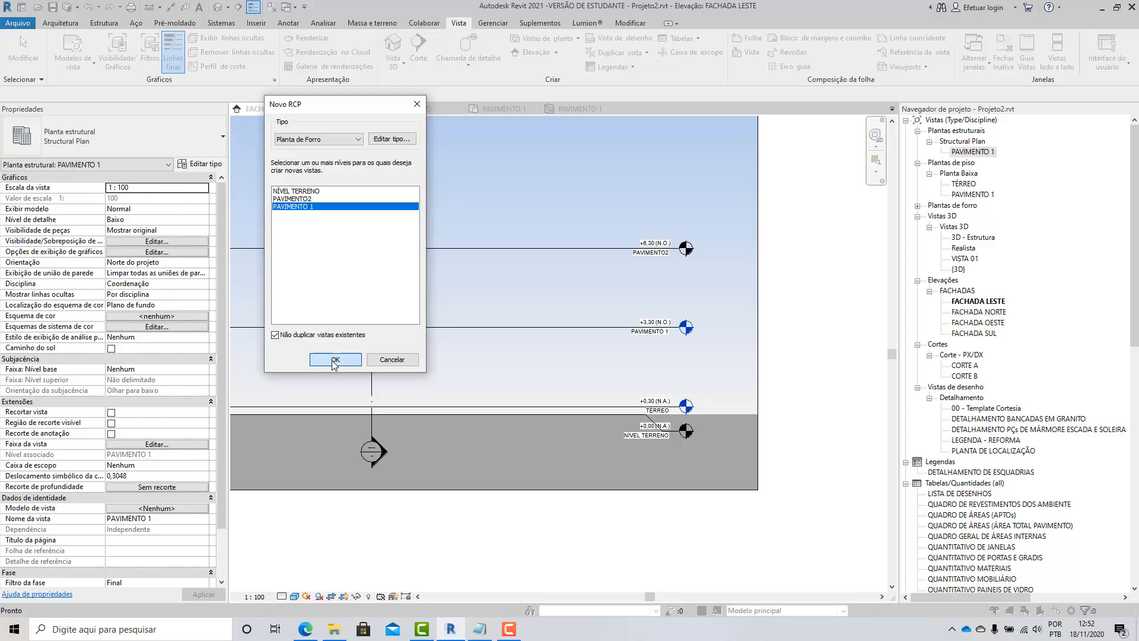
pyautogui.click(335, 360)
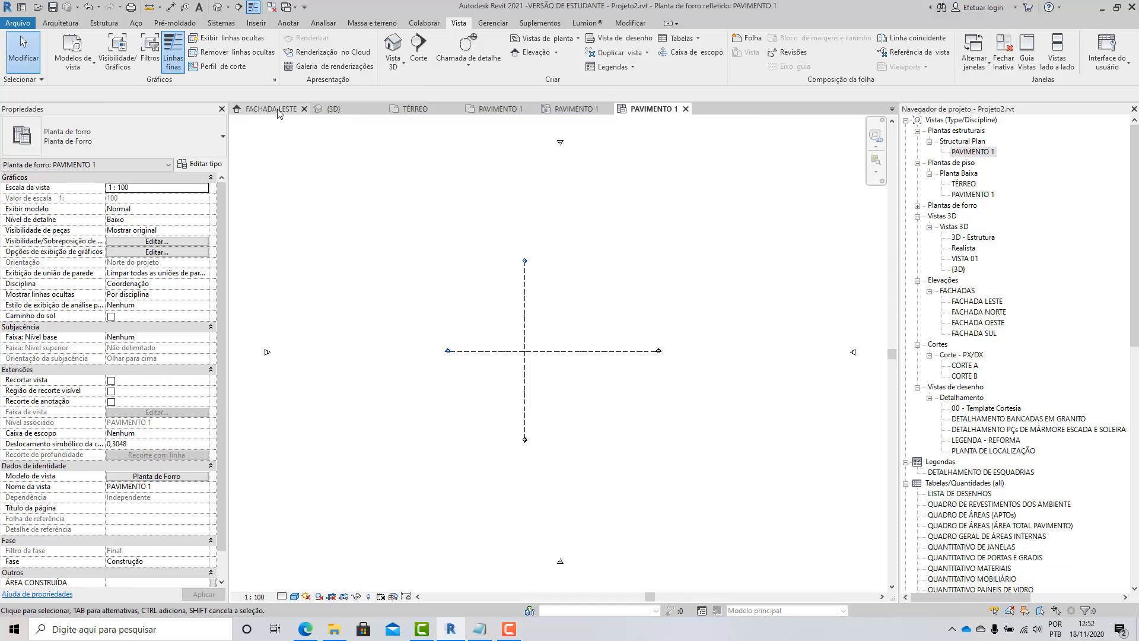
pyautogui.click(269, 109)
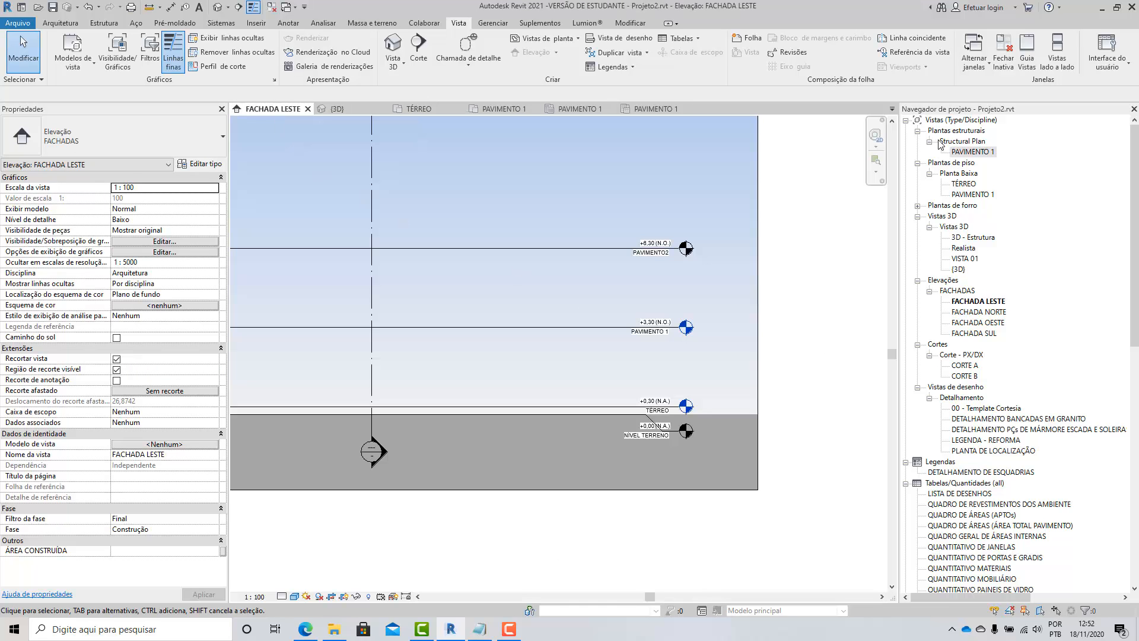
# Step: Examine the PAVIMENTO 1 views listed under the structural, floor and ceiling plan groups in the project views
pyautogui.click(976, 195)
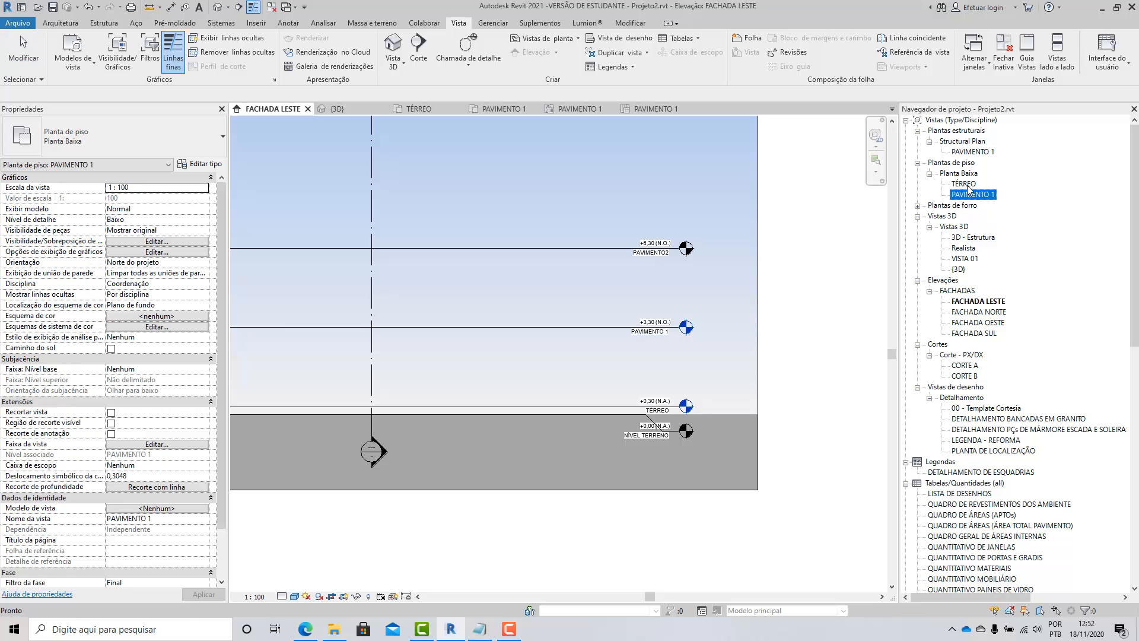
pyautogui.click(918, 205)
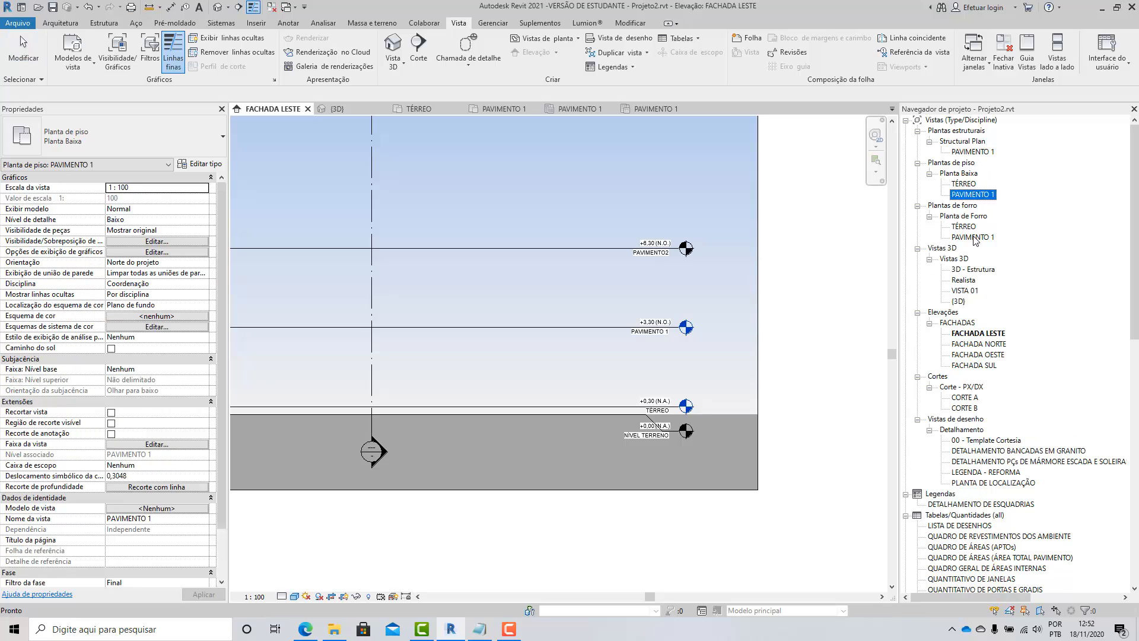
pyautogui.click(970, 153)
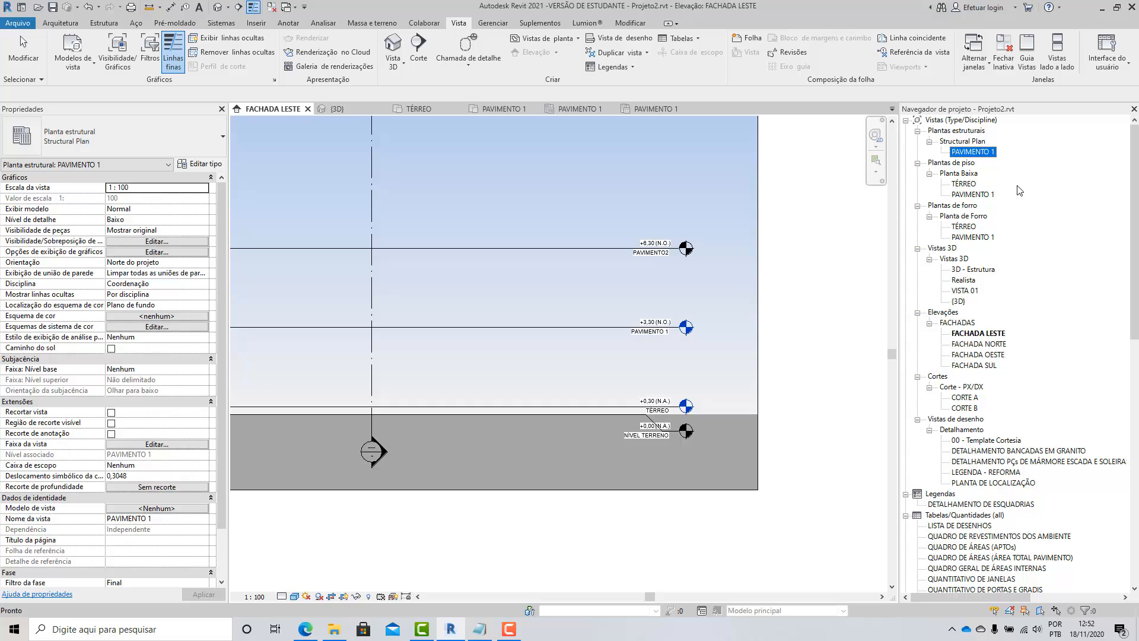
pyautogui.click(959, 173)
pyautogui.click(953, 144)
pyautogui.click(956, 173)
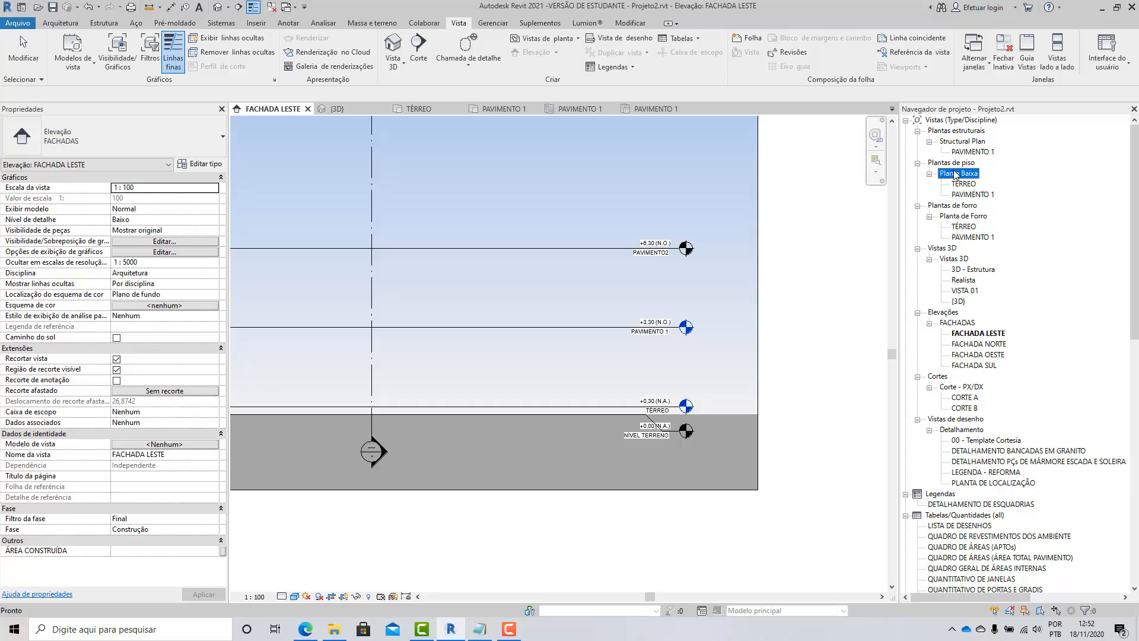
pyautogui.click(954, 143)
pyautogui.click(955, 174)
pyautogui.click(957, 207)
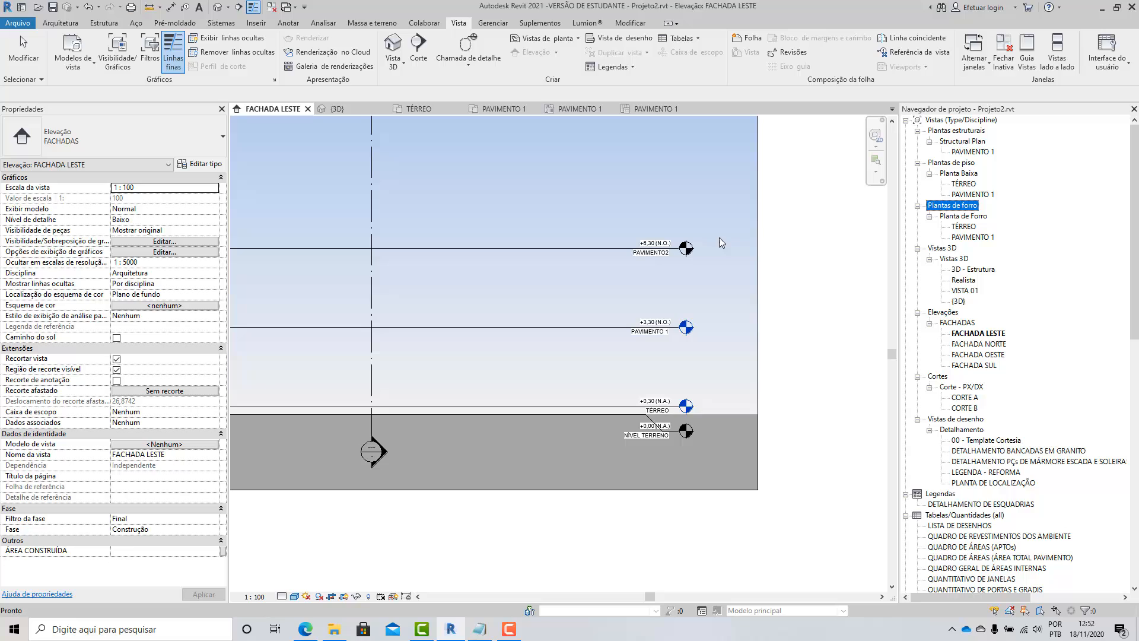
# Step: Create a floor plan view of type Detalhamento for level PAVIMENTO 1
pyautogui.click(561, 45)
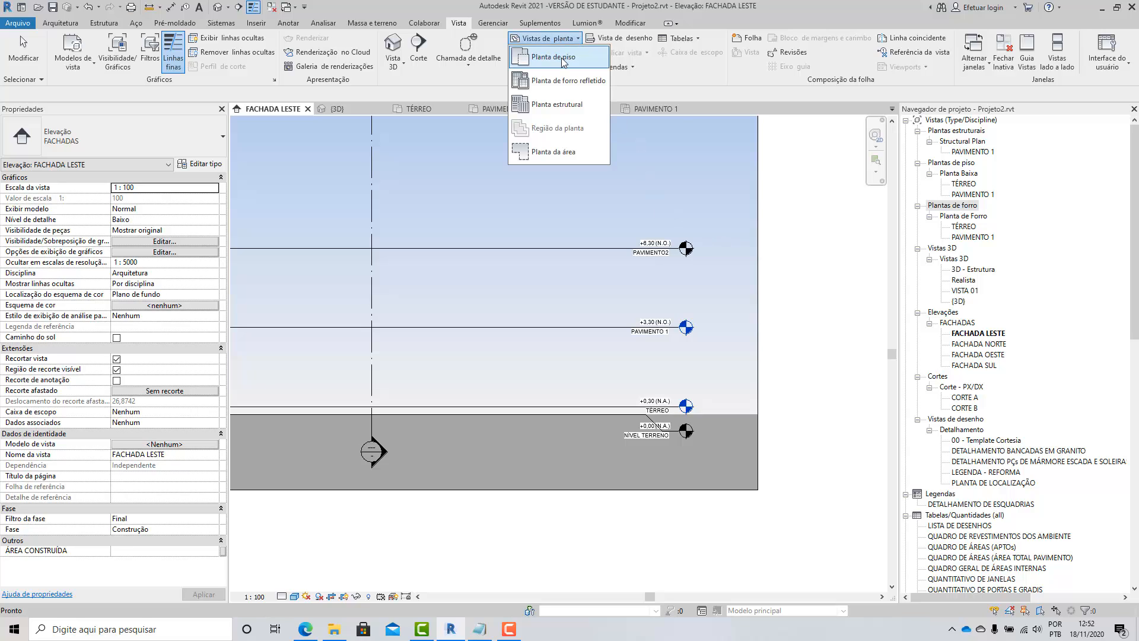
pyautogui.click(562, 62)
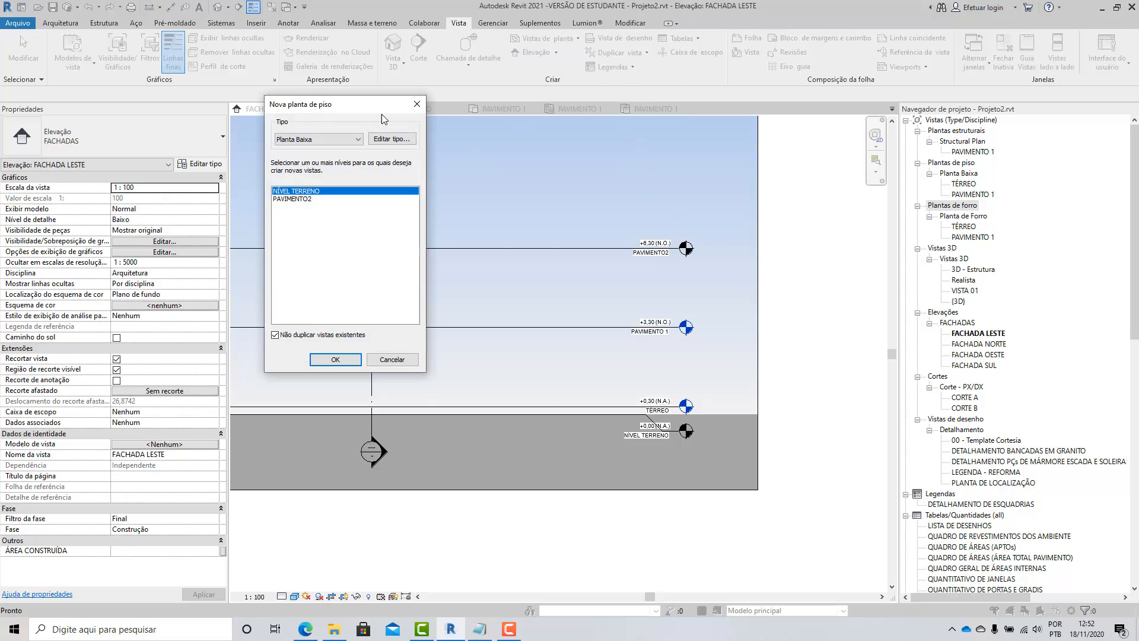
pyautogui.click(490, 189)
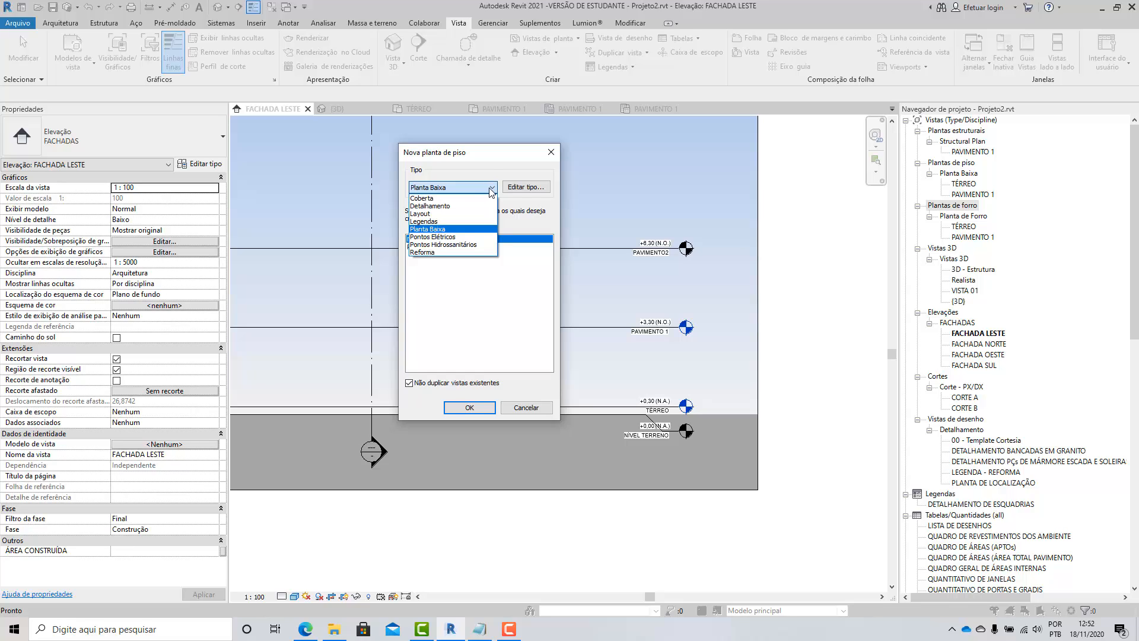
pyautogui.click(489, 169)
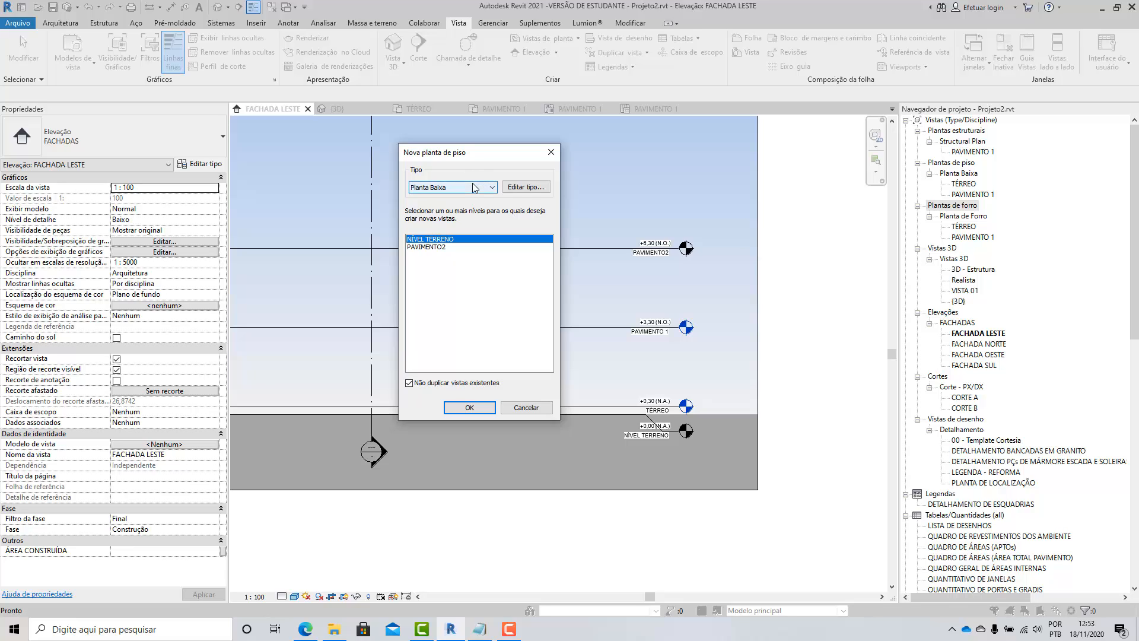
pyautogui.click(474, 188)
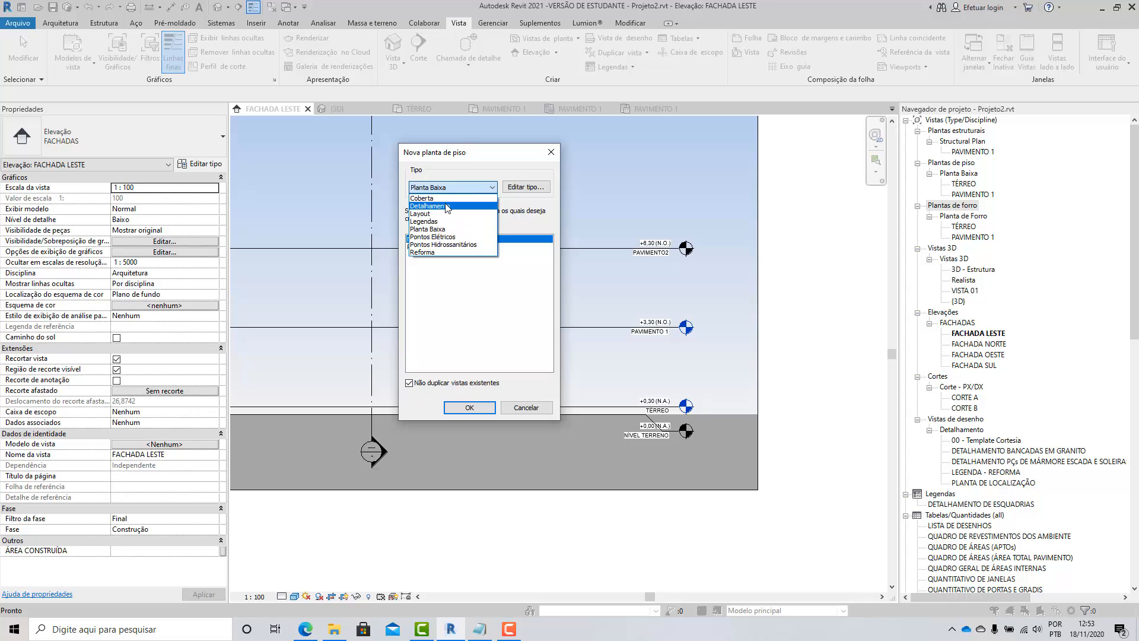
pyautogui.click(436, 198)
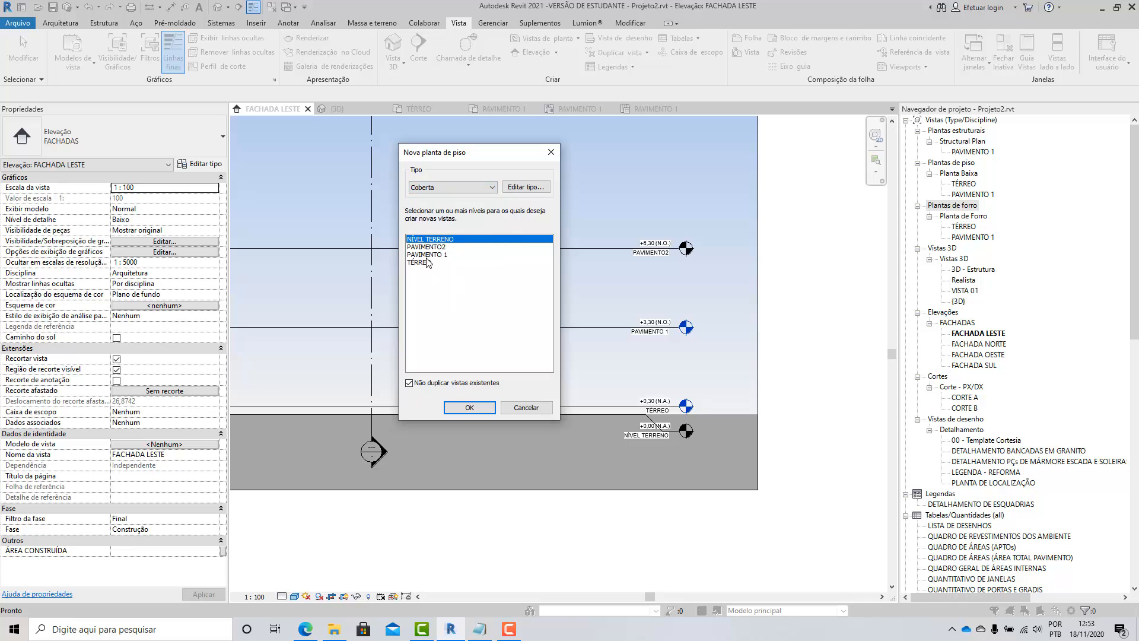
pyautogui.click(428, 254)
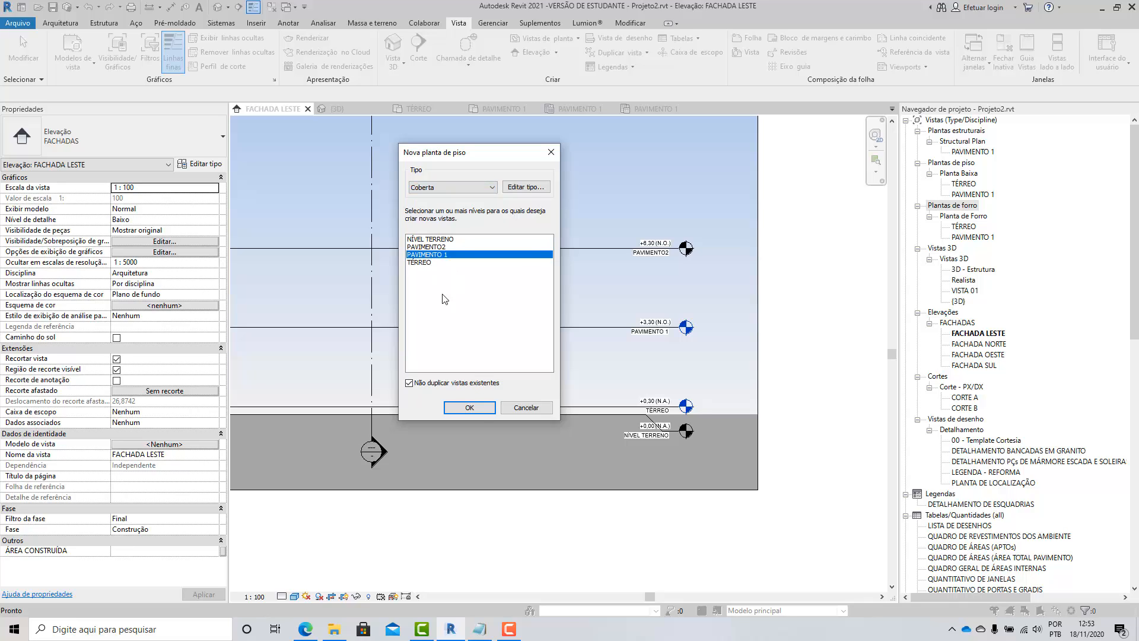
pyautogui.click(454, 188)
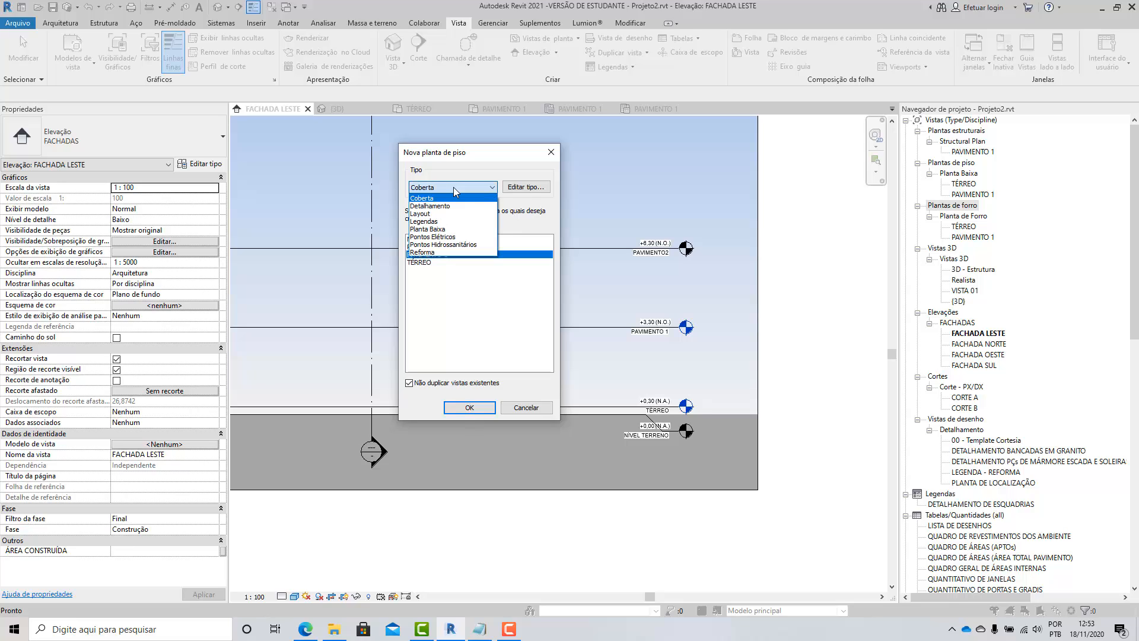
pyautogui.click(438, 206)
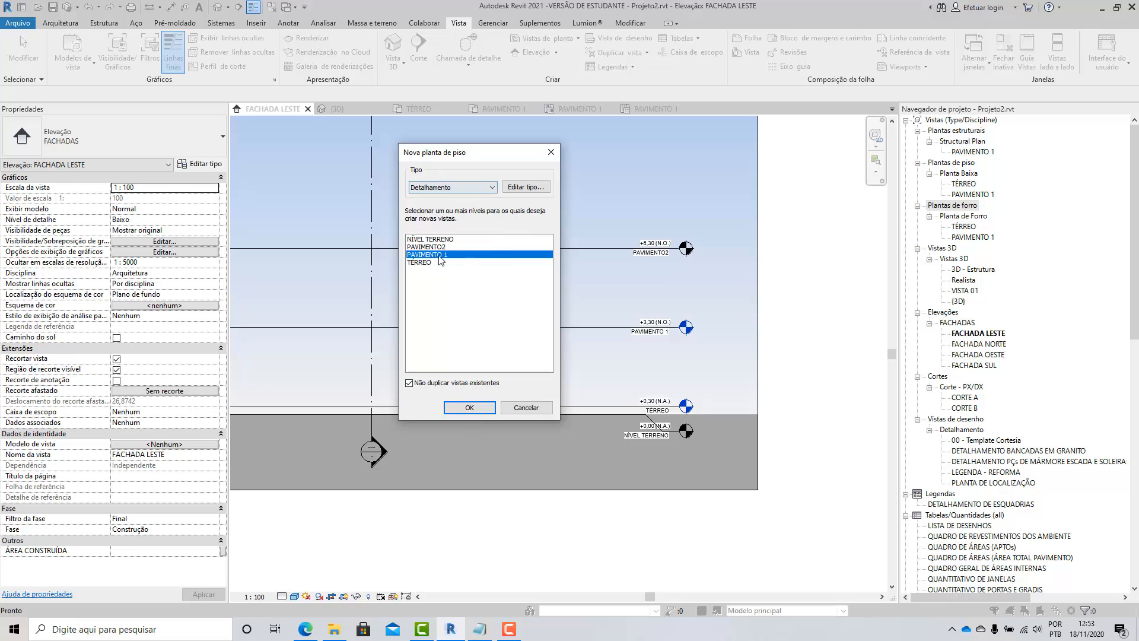
pyautogui.click(468, 406)
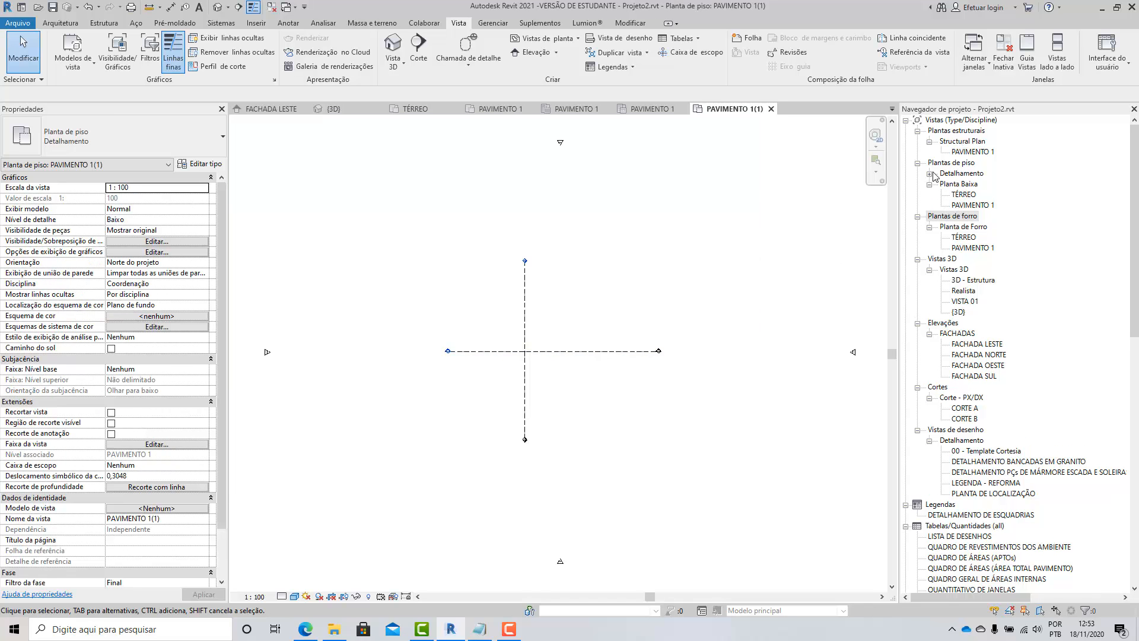
# Step: Locate the new PAVIMENTO 1 view in the Detalhamento group of the floor plans and return to the FACHADA LESTE elevation
pyautogui.click(929, 173)
pyautogui.click(985, 184)
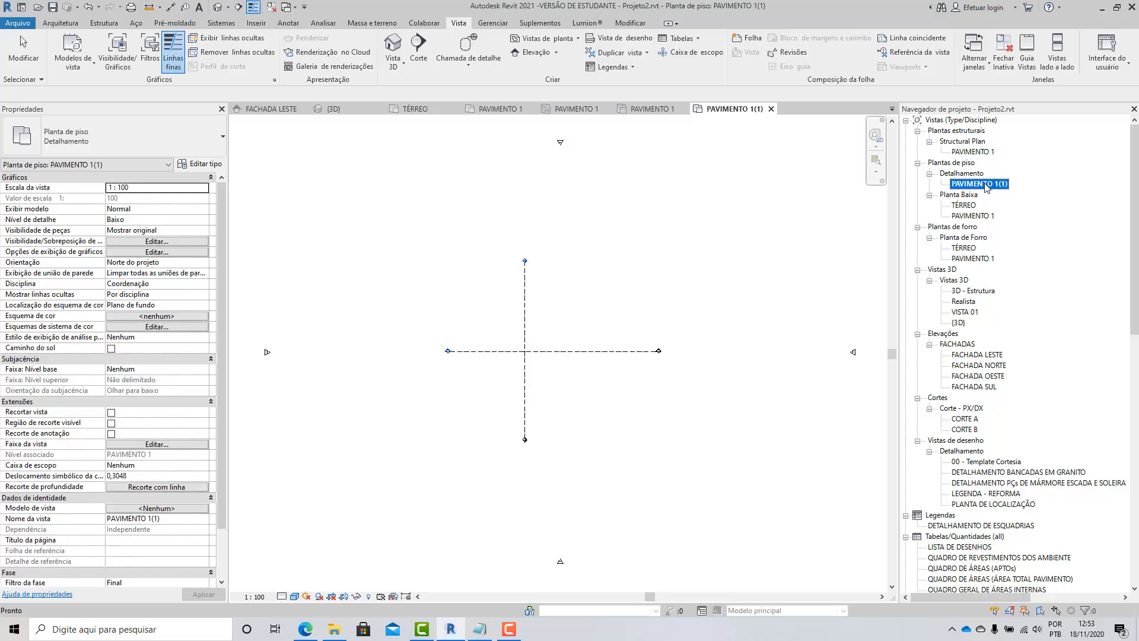
pyautogui.click(276, 110)
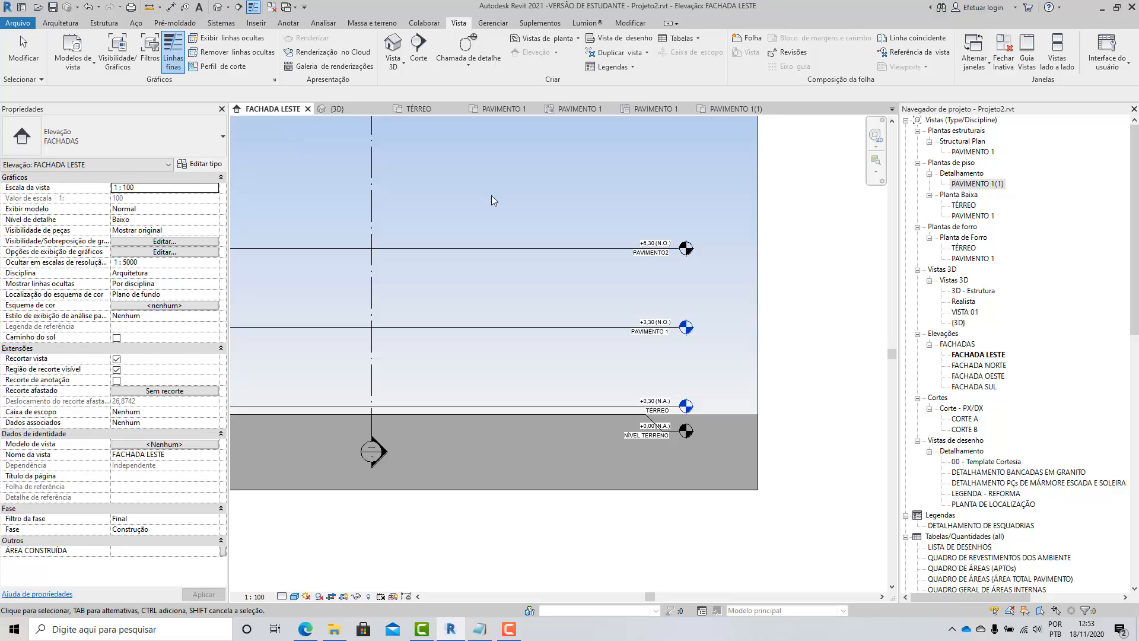
# Step: Start another floor plan and duplicate its Planta Baixa view type under the name Paginação de piso
pyautogui.click(547, 38)
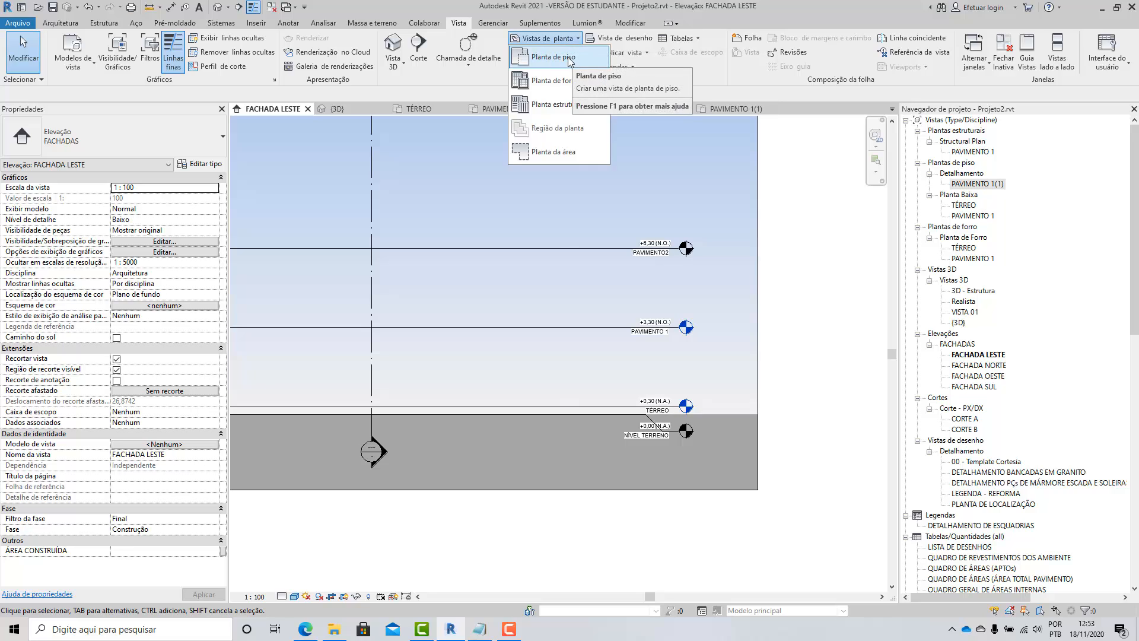
pyautogui.click(542, 59)
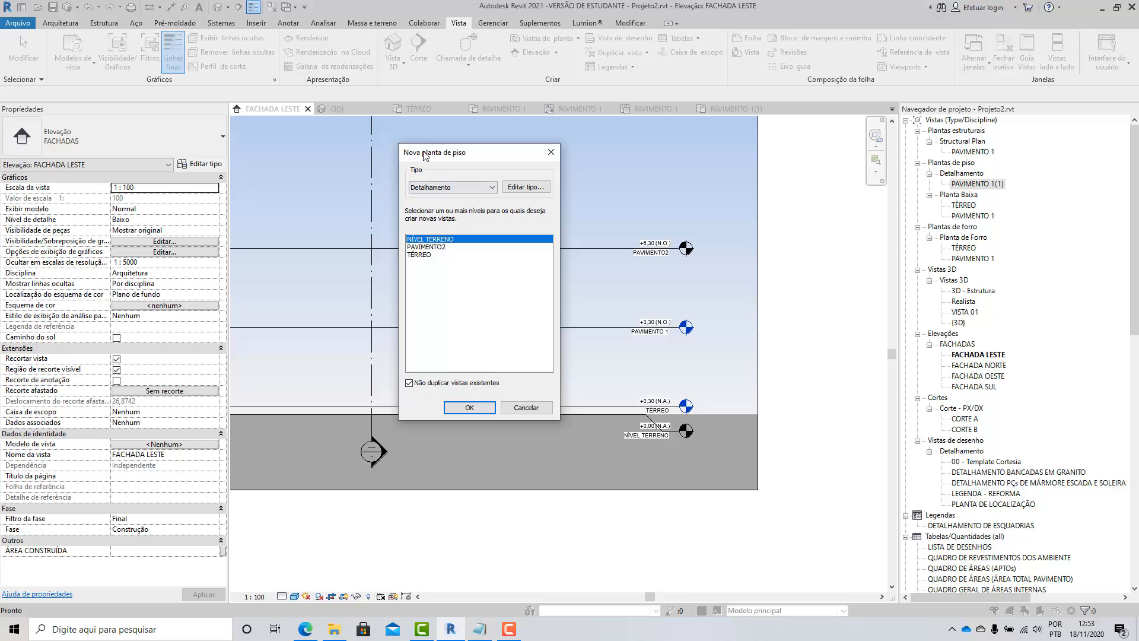
pyautogui.click(491, 188)
pyautogui.click(470, 229)
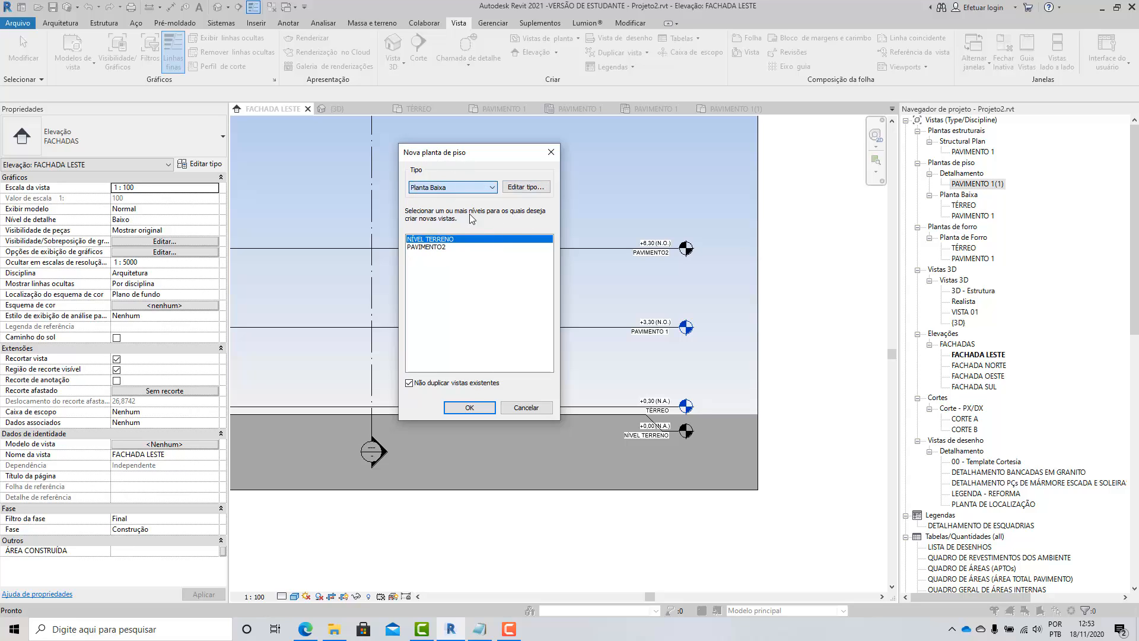
pyautogui.click(526, 189)
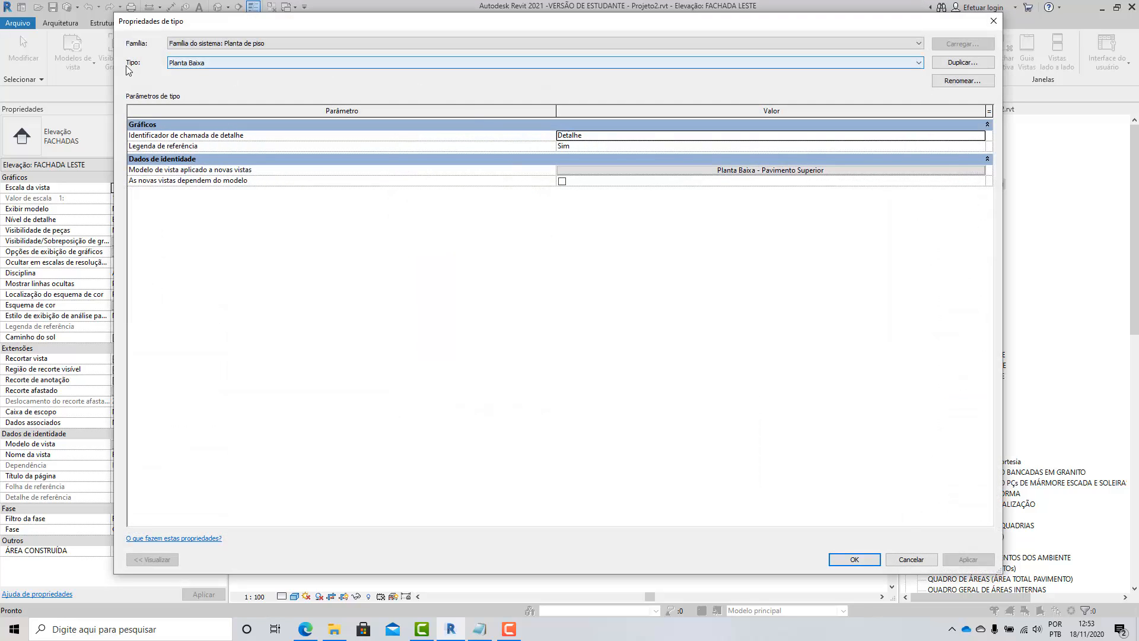
pyautogui.click(962, 63)
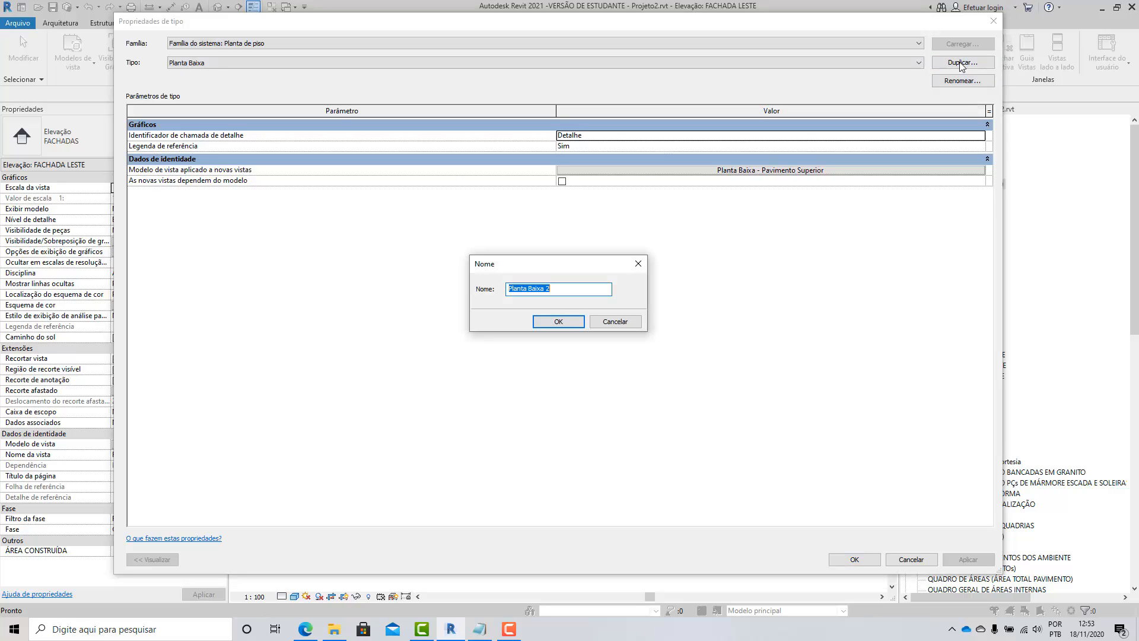
pyautogui.write('Paginac')
pyautogui.write('ão de piso')
pyautogui.click(561, 321)
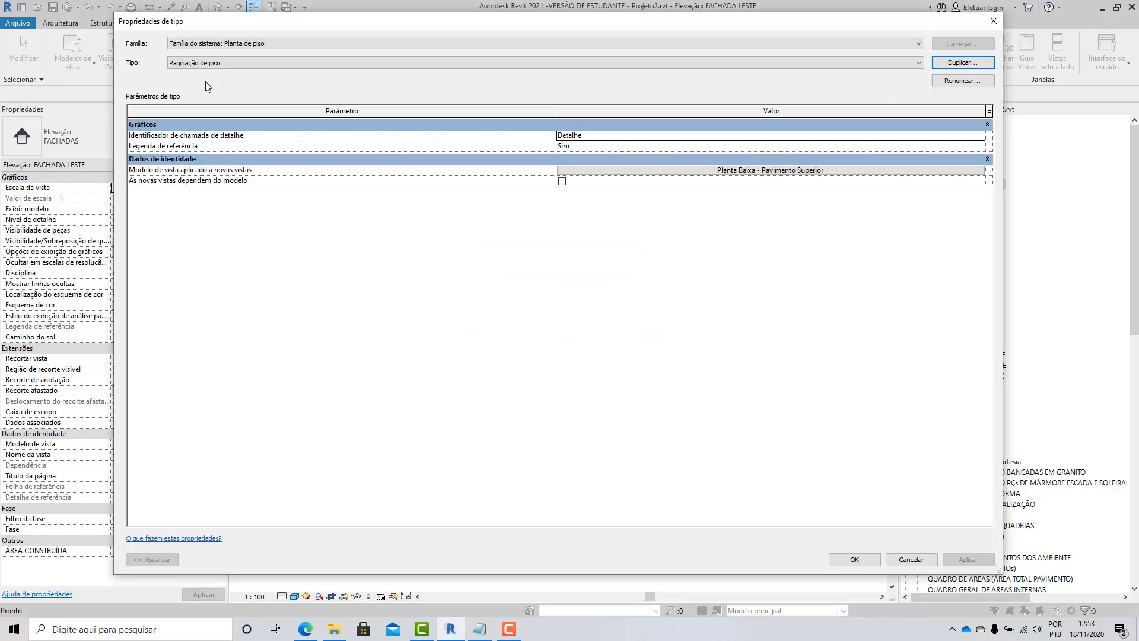
pyautogui.click(854, 559)
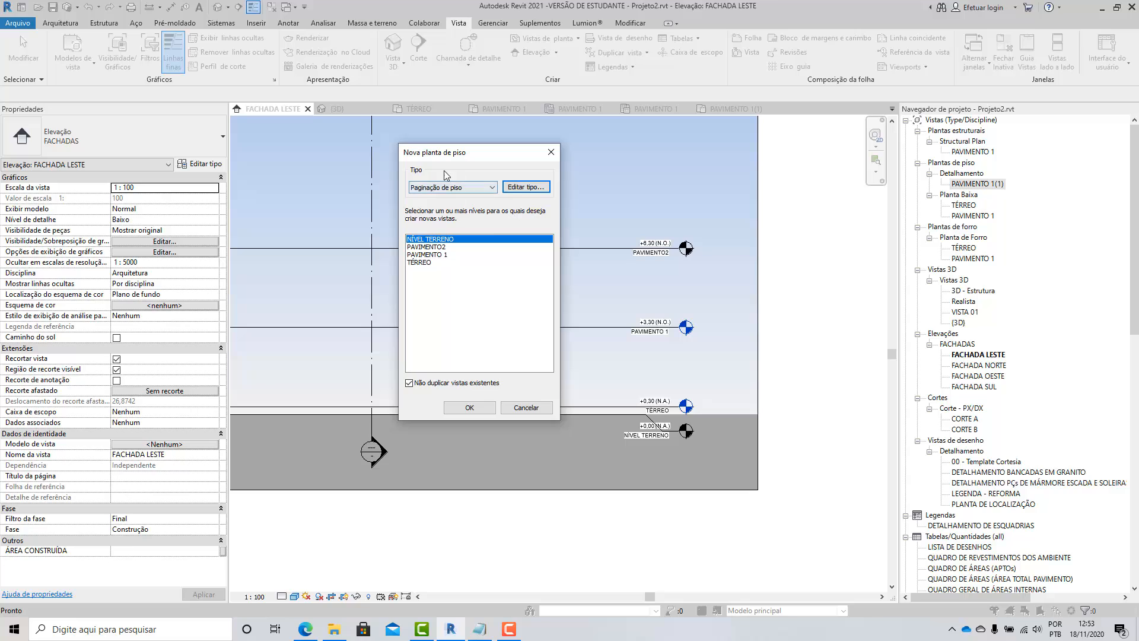
# Step: Create the Paginação de piso plan for level PAVIMENTO 1, select it among the project views and return to the FACHADA LESTE elevation
pyautogui.click(436, 255)
pyautogui.click(469, 409)
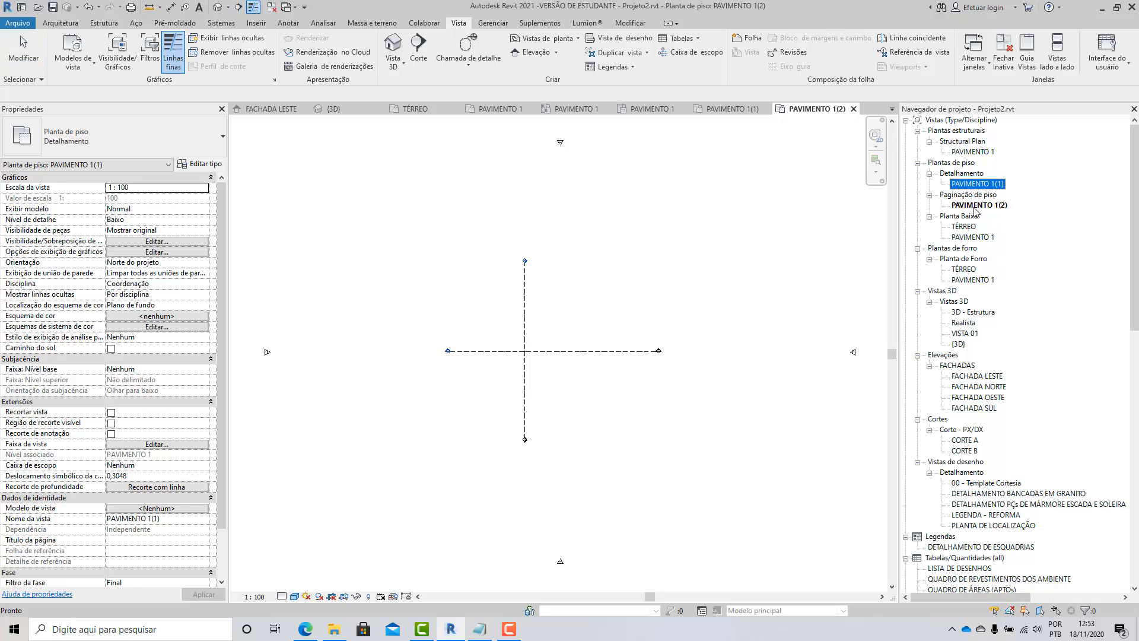
pyautogui.click(975, 206)
pyautogui.click(265, 109)
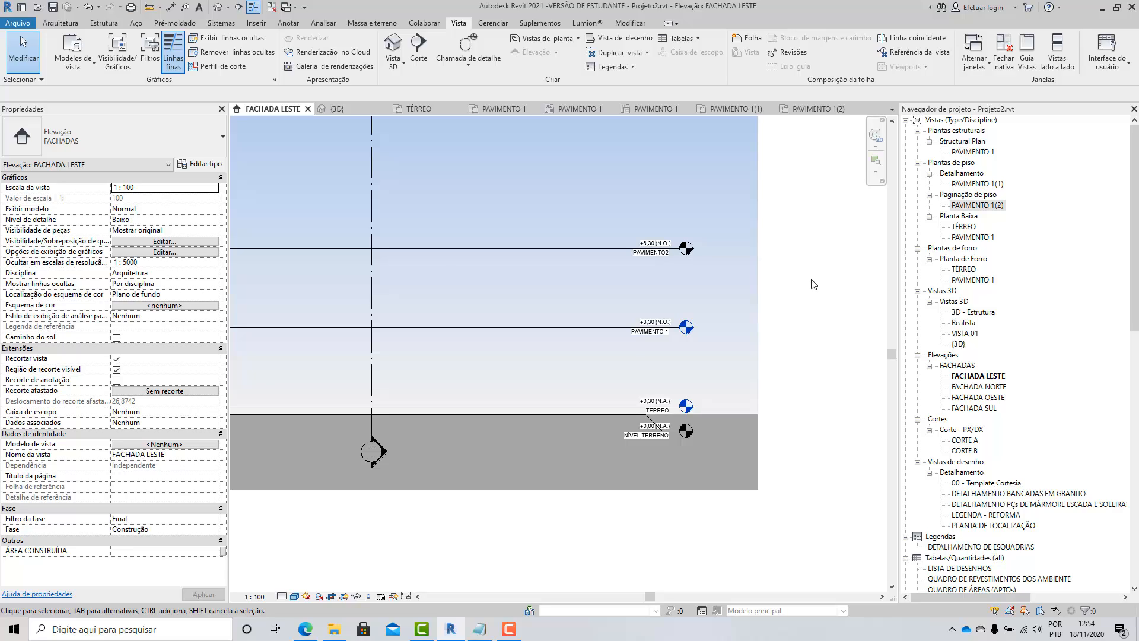
# Step: Examine the level heads, names and elevations at both ends of the level lines in the FACHADA LESTE elevation
pyautogui.scroll(-2, 813, 282)
pyautogui.scroll(1, 585, 243)
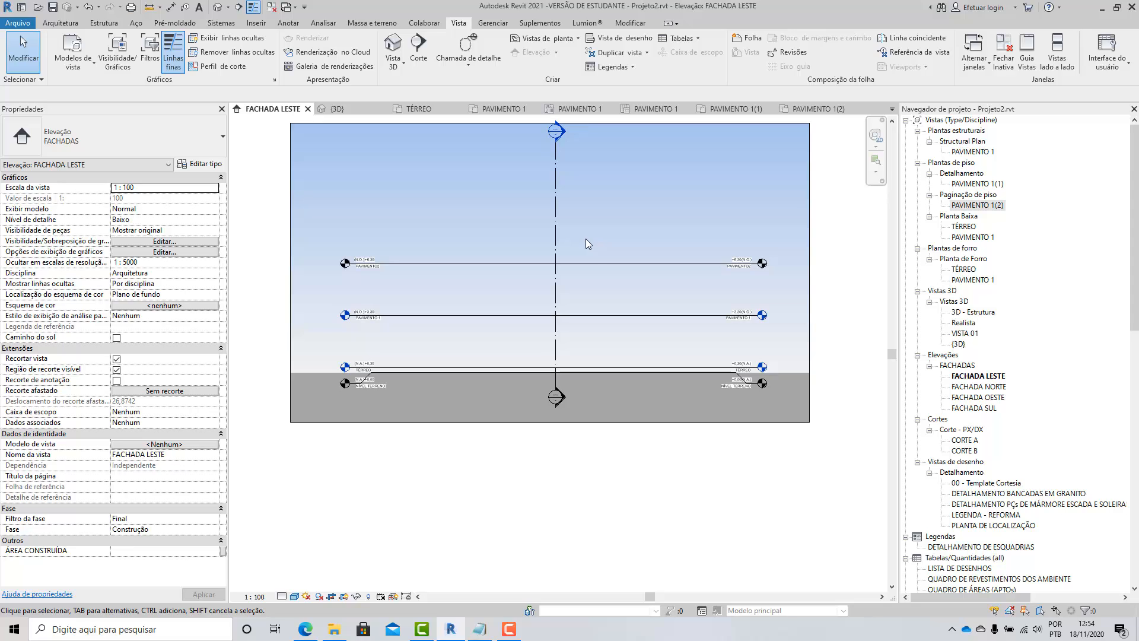
pyautogui.scroll(2, 267, 244)
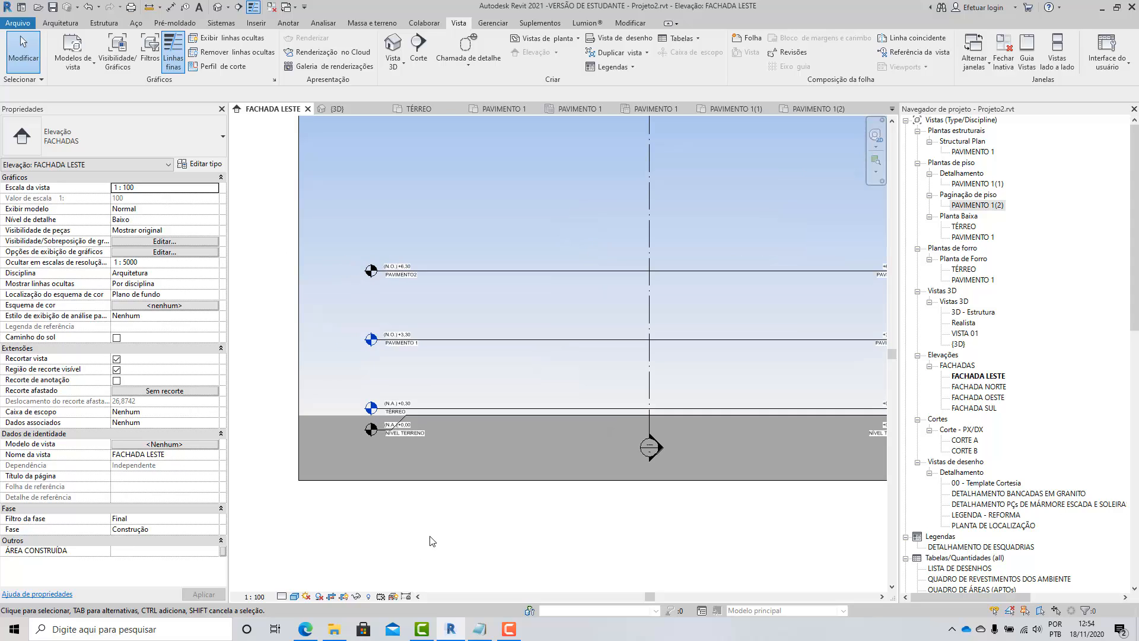
pyautogui.scroll(-2, 431, 541)
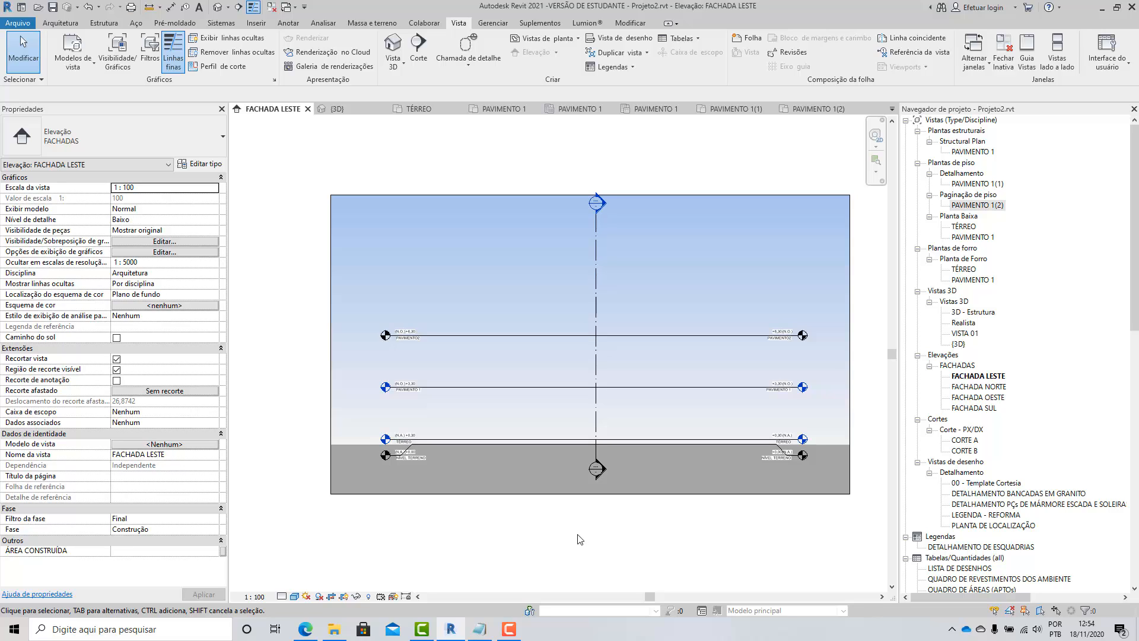
pyautogui.scroll(1, 861, 376)
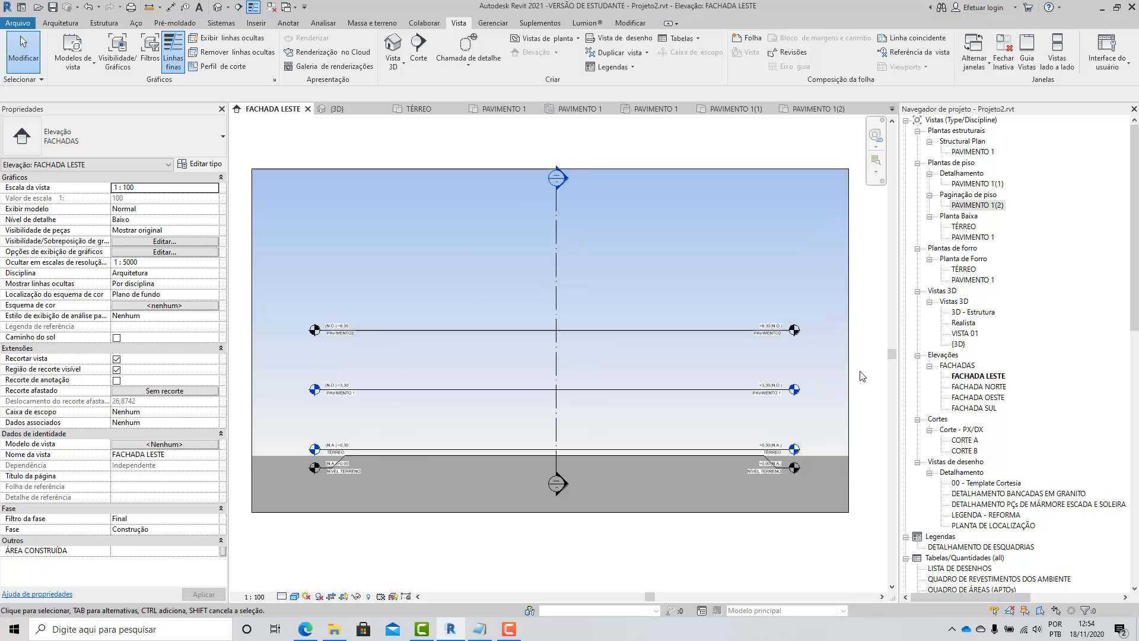
pyautogui.scroll(2, 854, 451)
pyautogui.scroll(4, 675, 472)
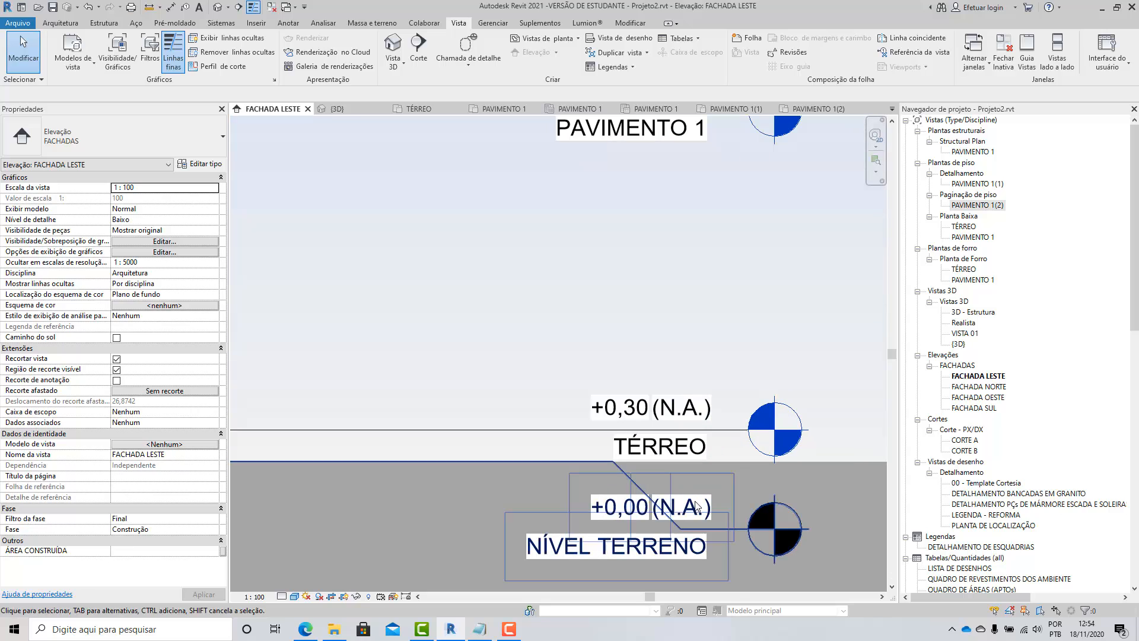
pyautogui.scroll(-5, 697, 506)
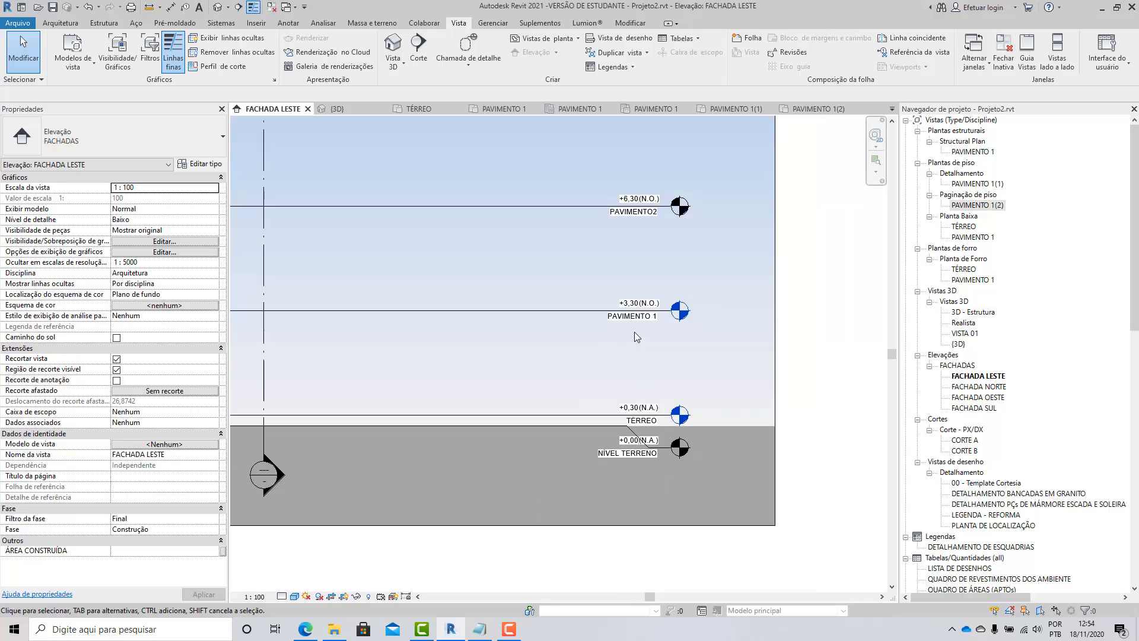
pyautogui.scroll(-3, 735, 240)
pyautogui.scroll(2, 302, 246)
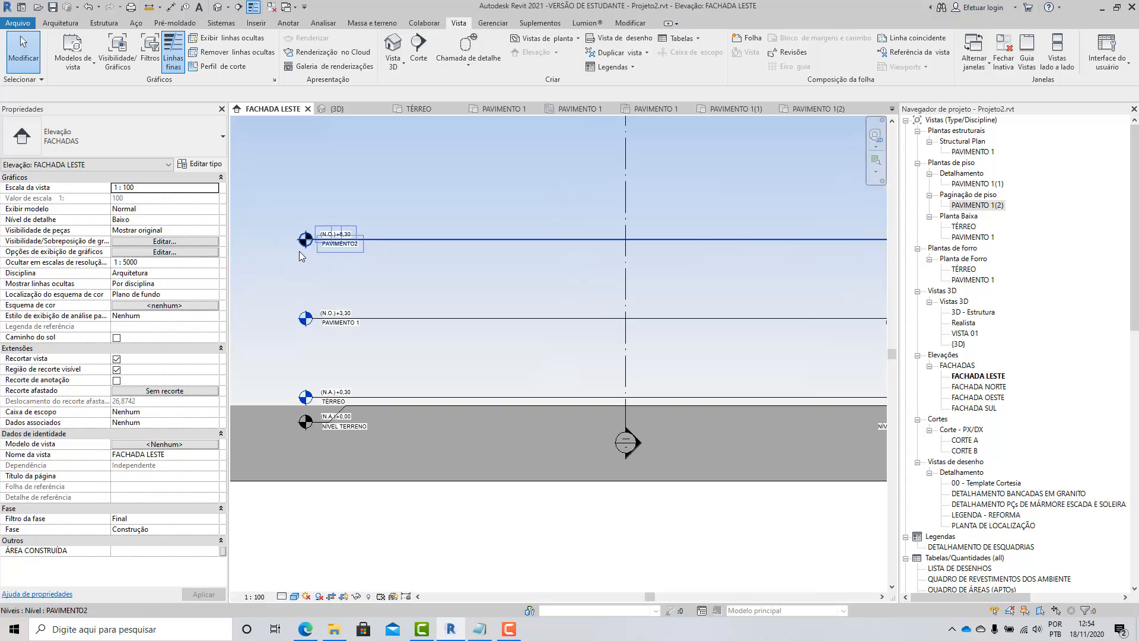
pyautogui.scroll(3, 299, 250)
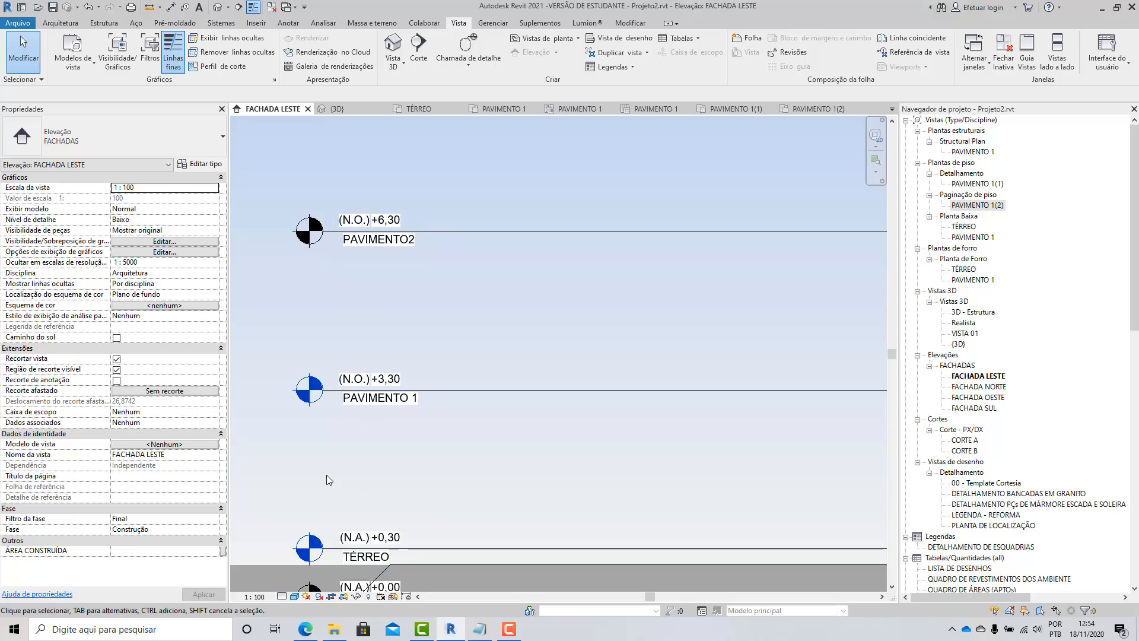
pyautogui.scroll(-3, 328, 475)
pyautogui.scroll(2, 819, 488)
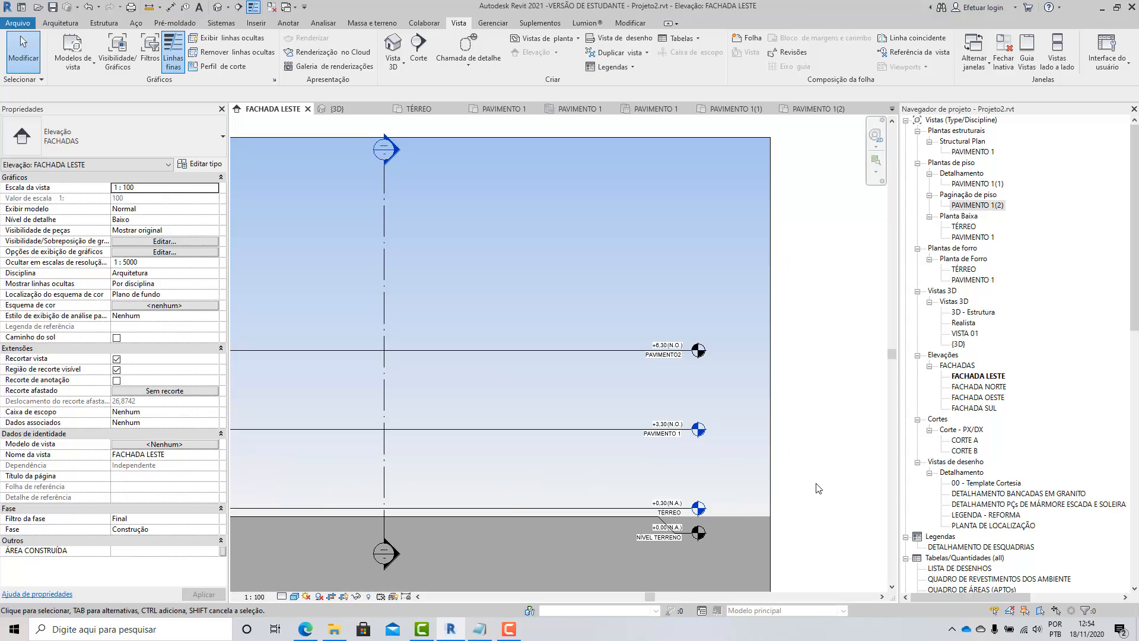
pyautogui.scroll(3, 680, 536)
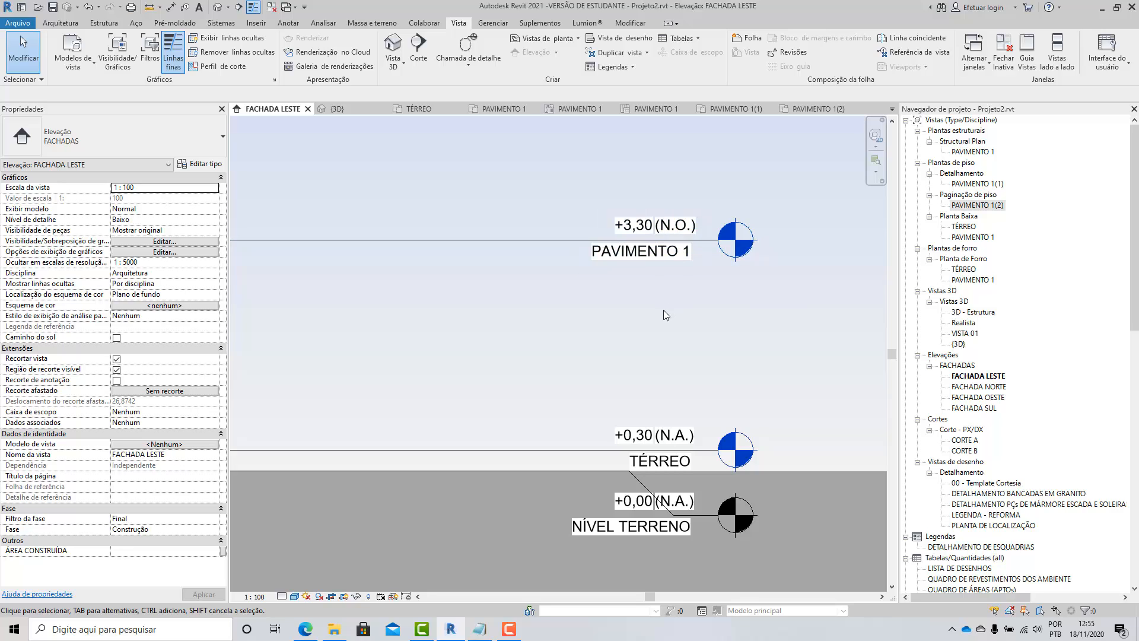
pyautogui.scroll(-5, 664, 312)
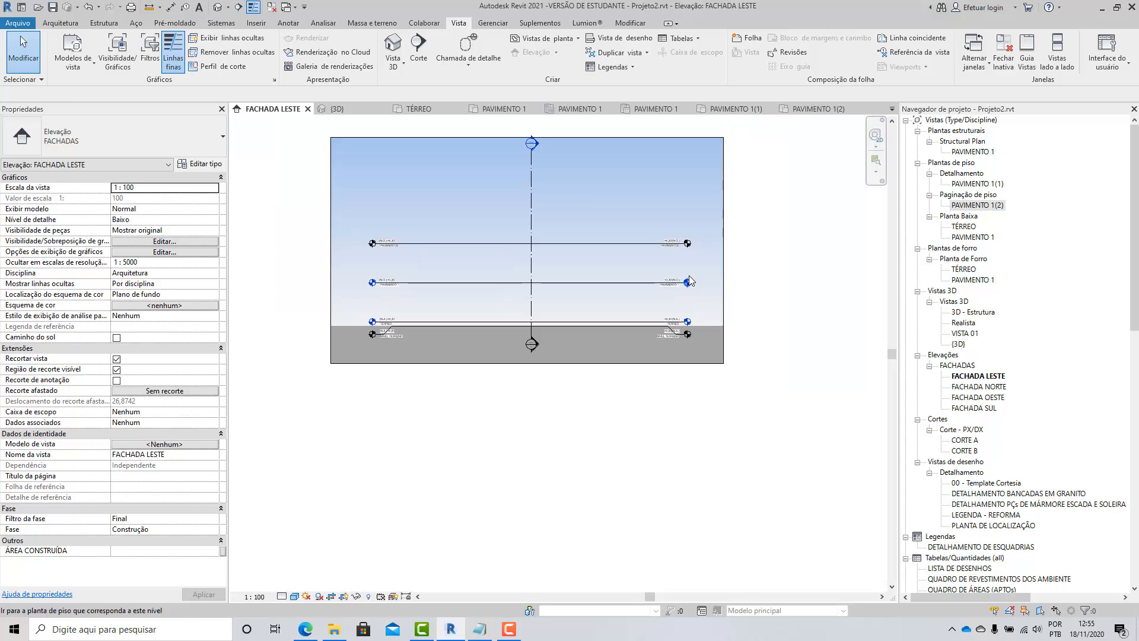
pyautogui.scroll(4, 682, 276)
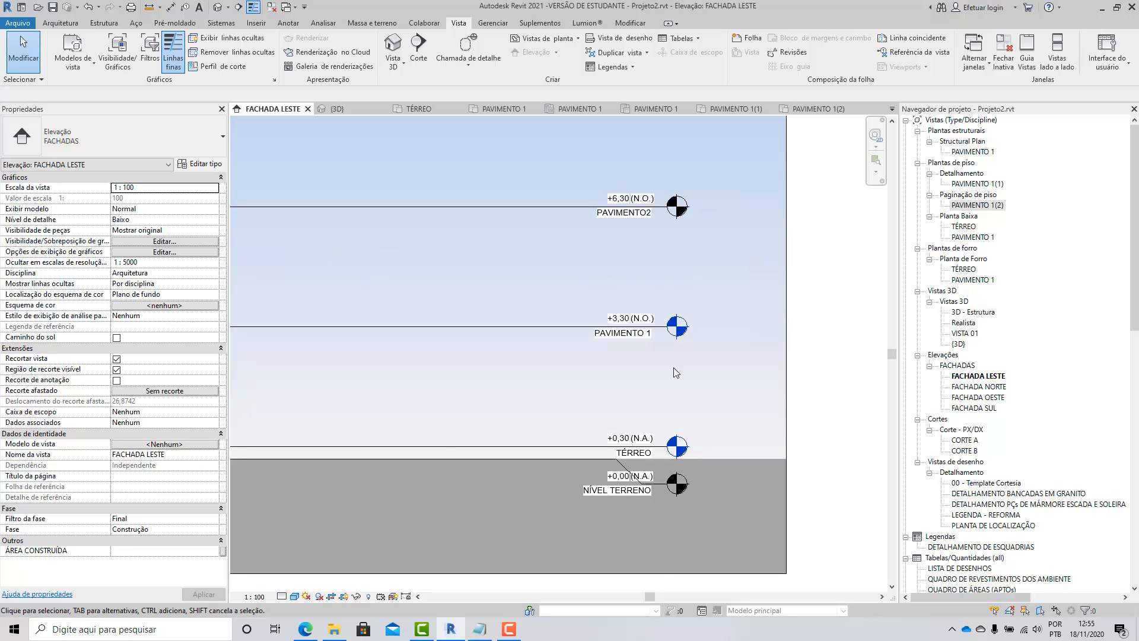
pyautogui.scroll(-4, 739, 350)
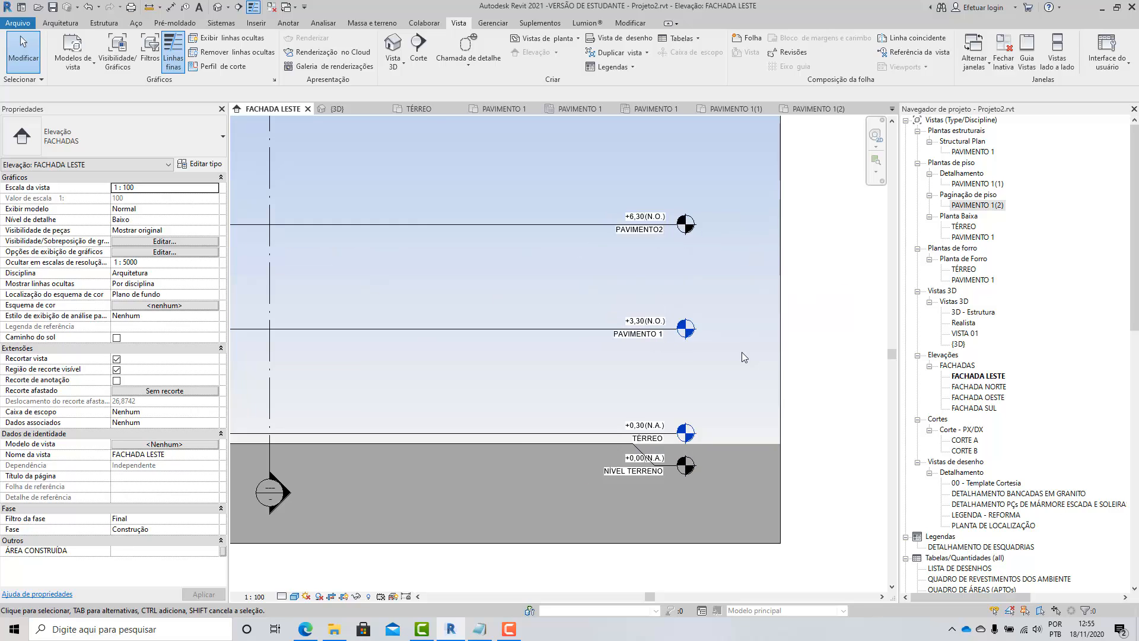
pyautogui.scroll(3, 692, 253)
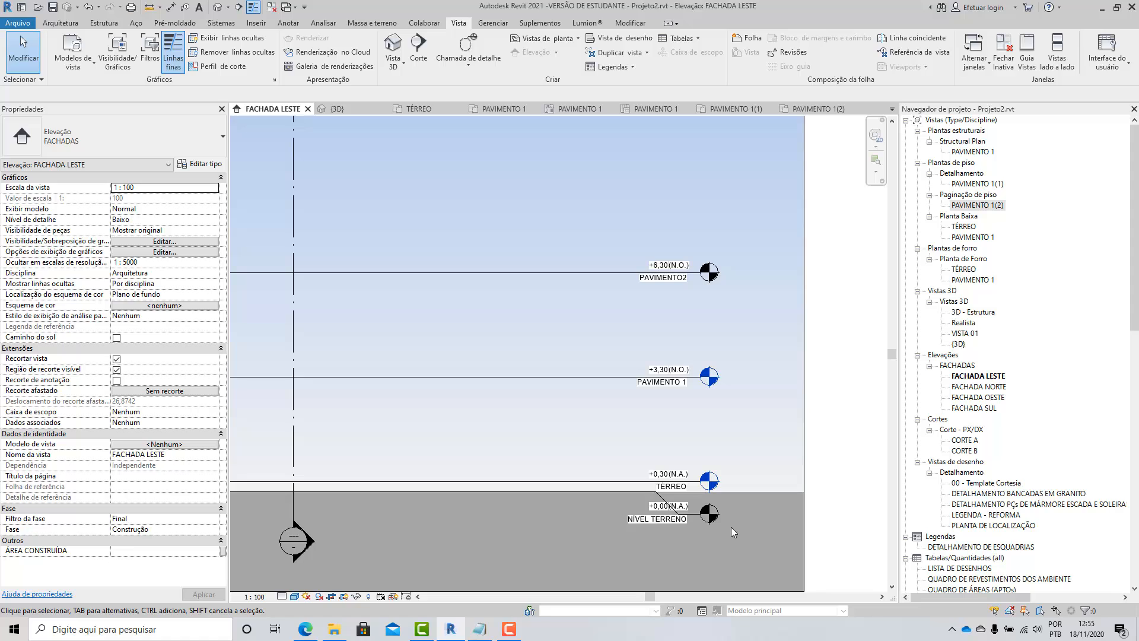
# Step: Check the level symbol examples in the NBR 6492 document in Edge and return to the FACHADA LESTE elevation in Revit
pyautogui.scroll(1, 731, 526)
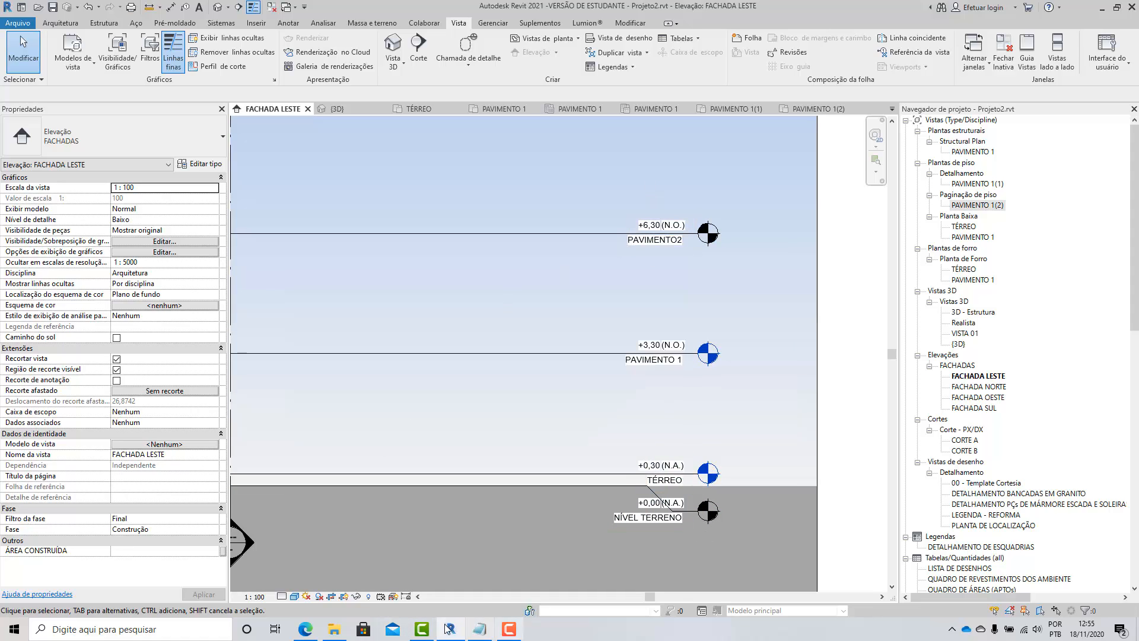
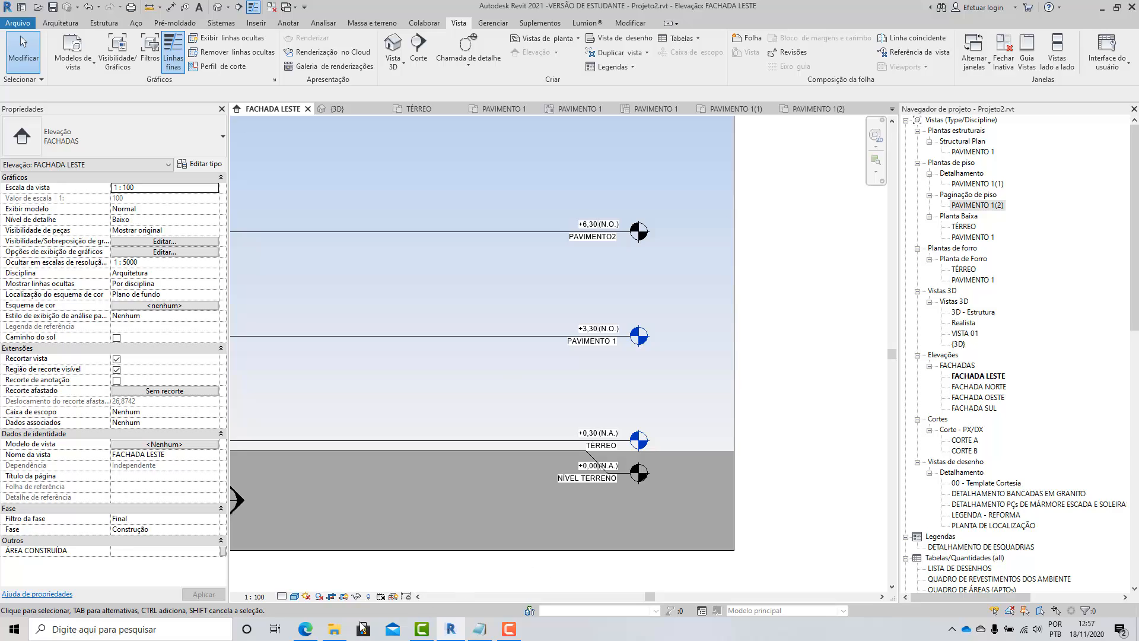
pyautogui.click(305, 628)
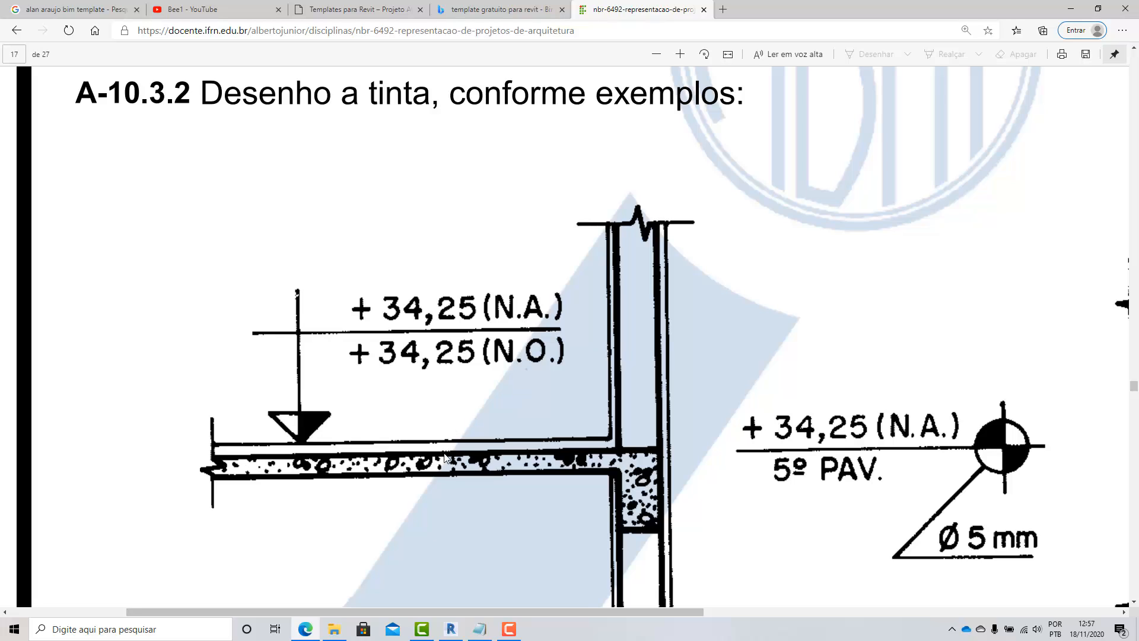
pyautogui.click(457, 621)
pyautogui.scroll(-5, 671, 363)
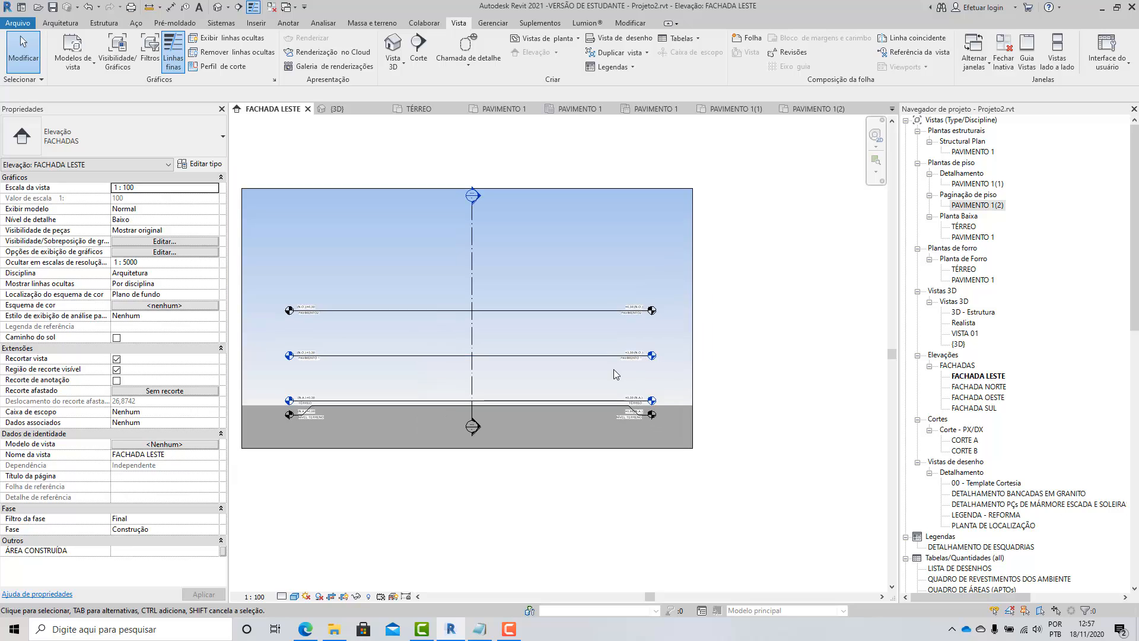
pyautogui.scroll(4, 644, 367)
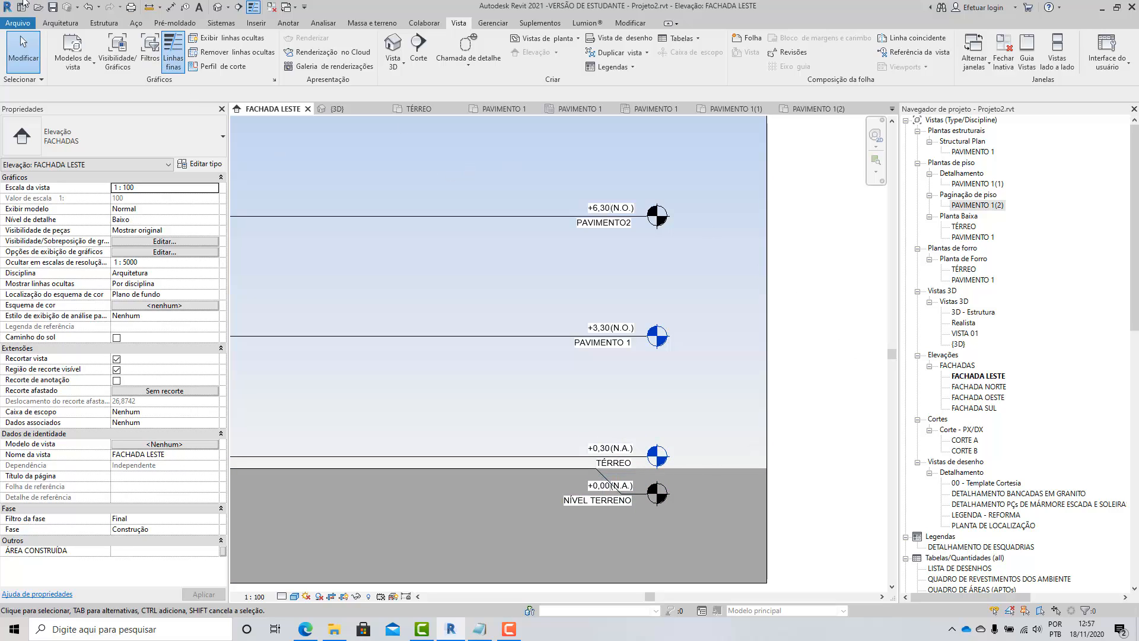
# Step: Review the level types available for the Level command, then leave it without placing a level
pyautogui.click(60, 23)
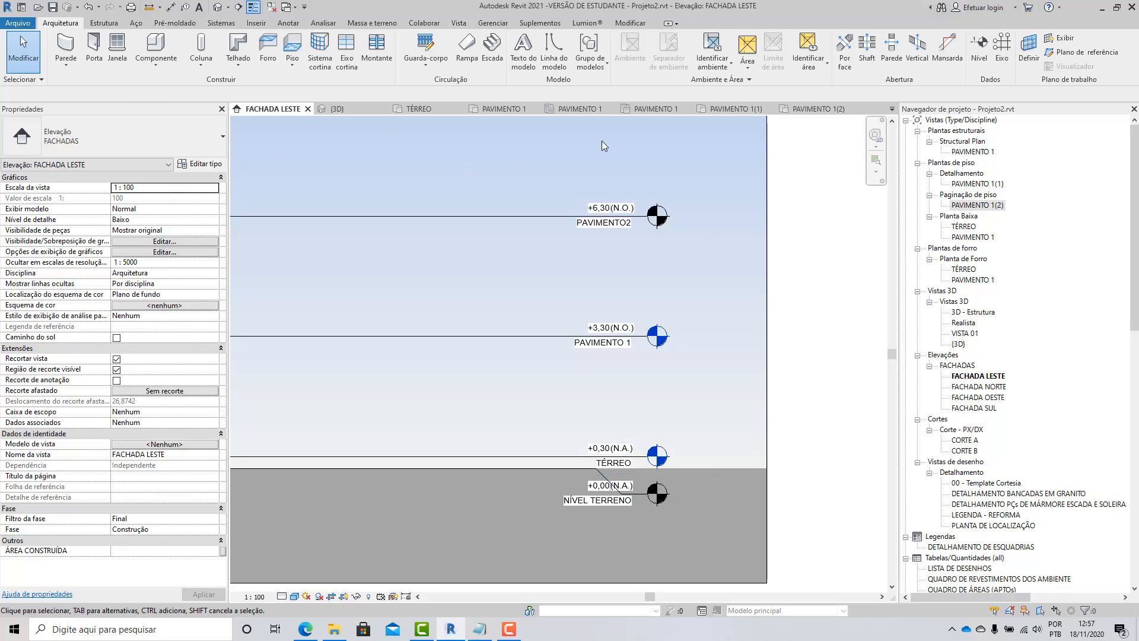
pyautogui.click(979, 58)
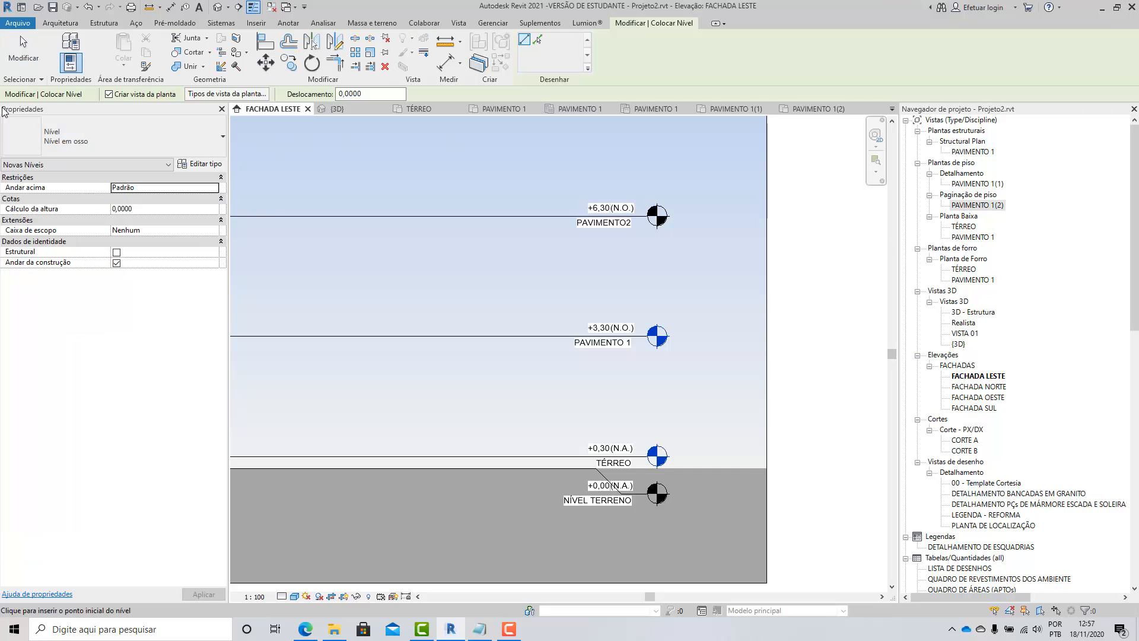
pyautogui.click(205, 143)
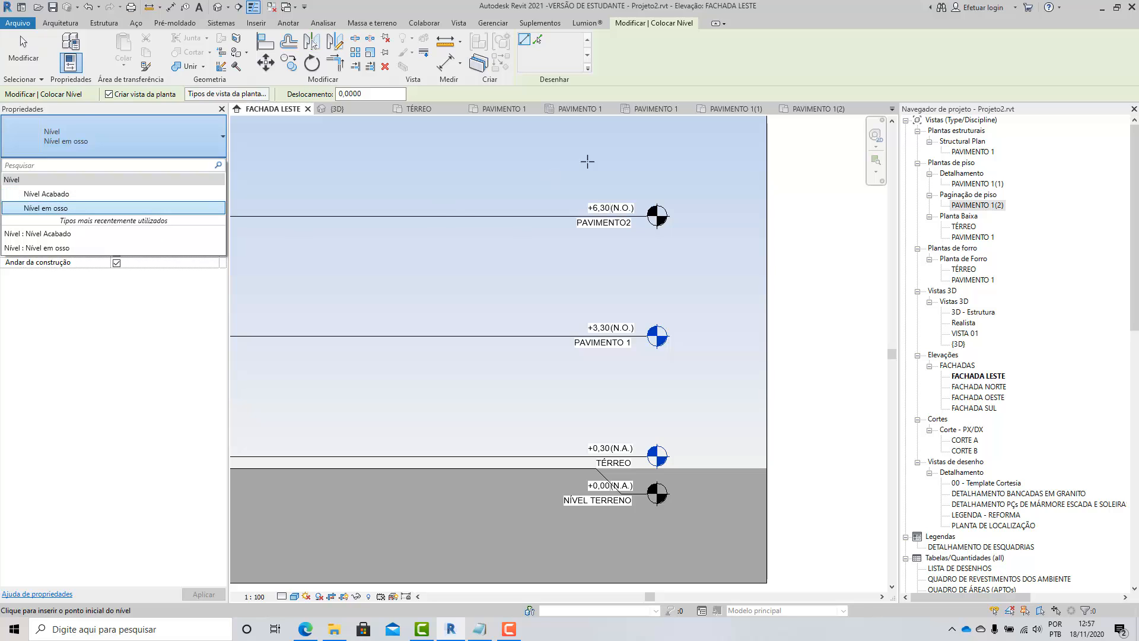
pyautogui.click(41, 57)
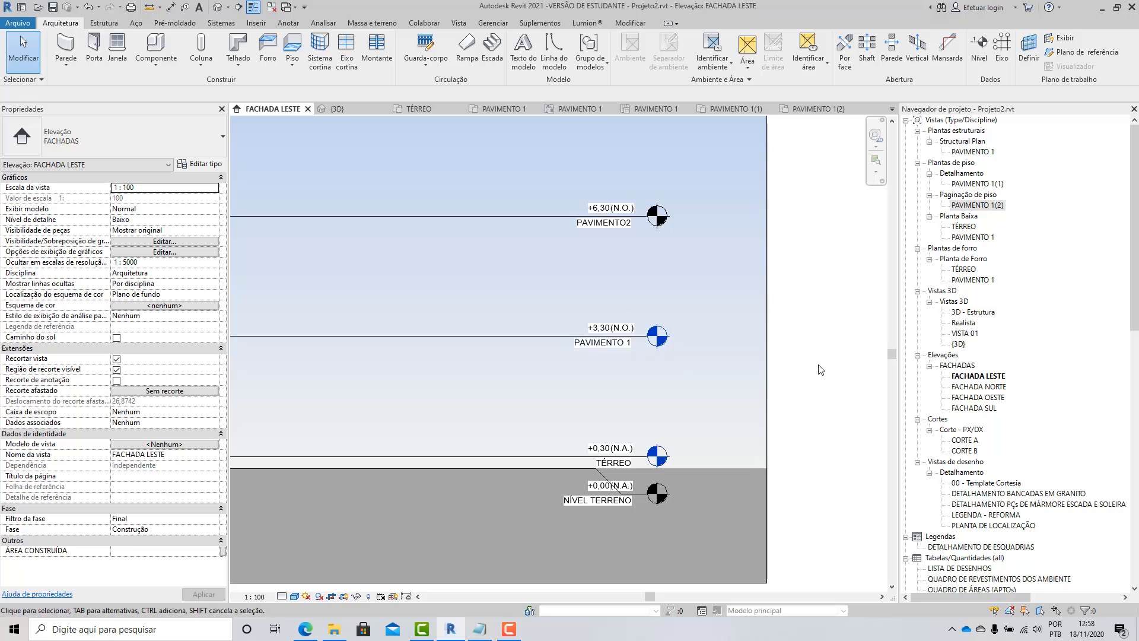
# Step: Change the PAVIMENTO 1 and PAVIMENTO2 levels to the Nível Acabado type
pyautogui.click(532, 338)
pyautogui.click(530, 341)
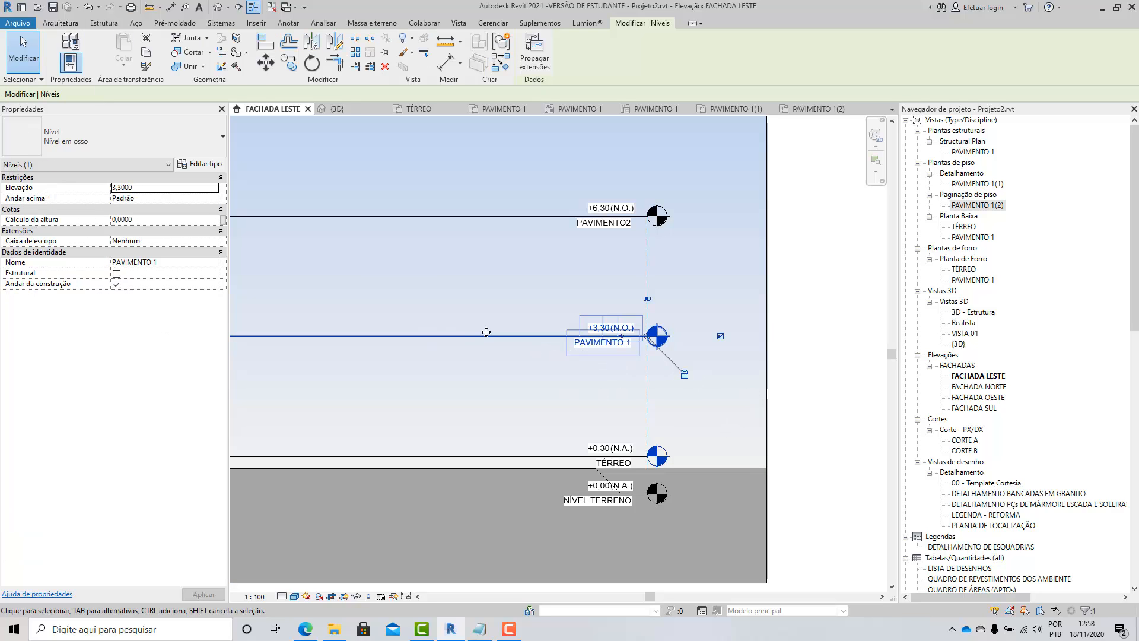
pyautogui.click(119, 137)
pyautogui.click(47, 206)
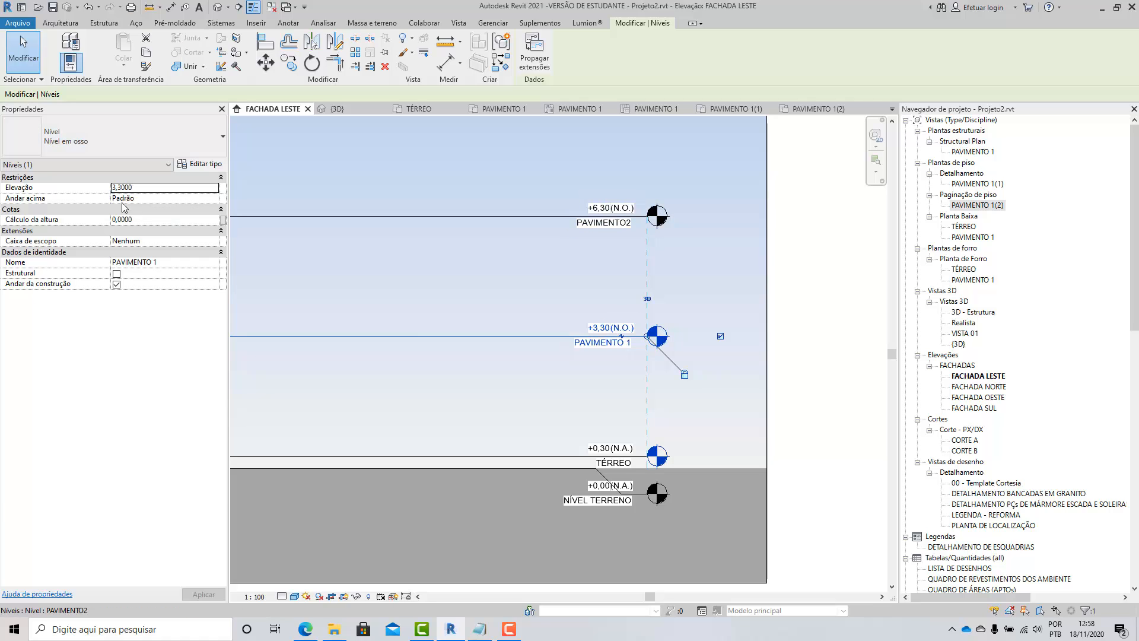
pyautogui.click(484, 216)
pyautogui.click(141, 131)
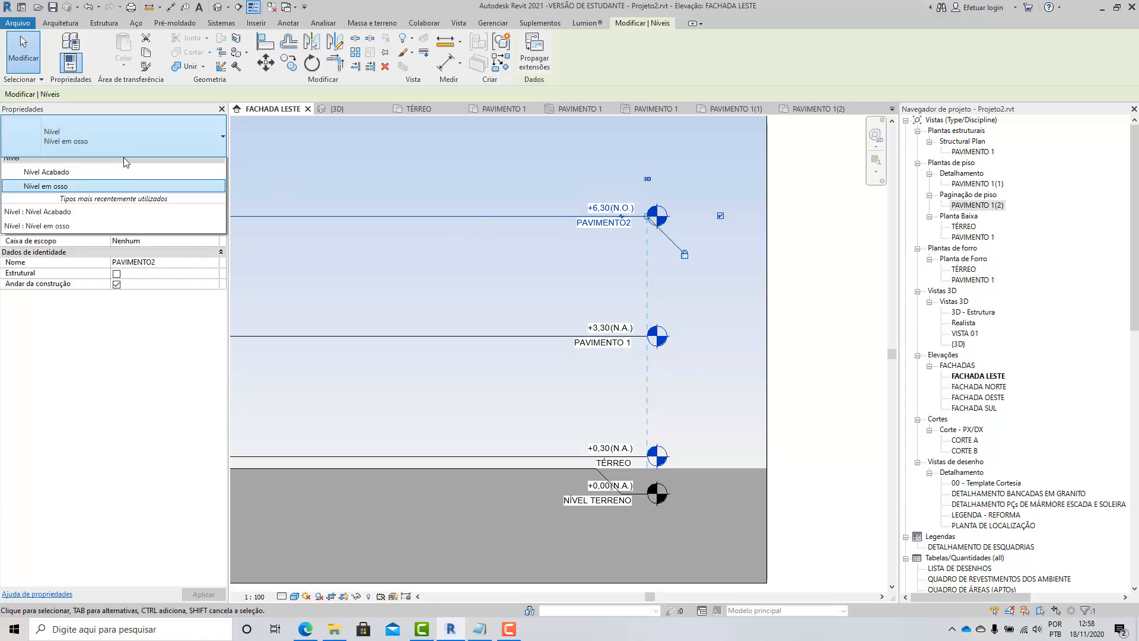
pyautogui.click(113, 194)
pyautogui.scroll(-4, 751, 312)
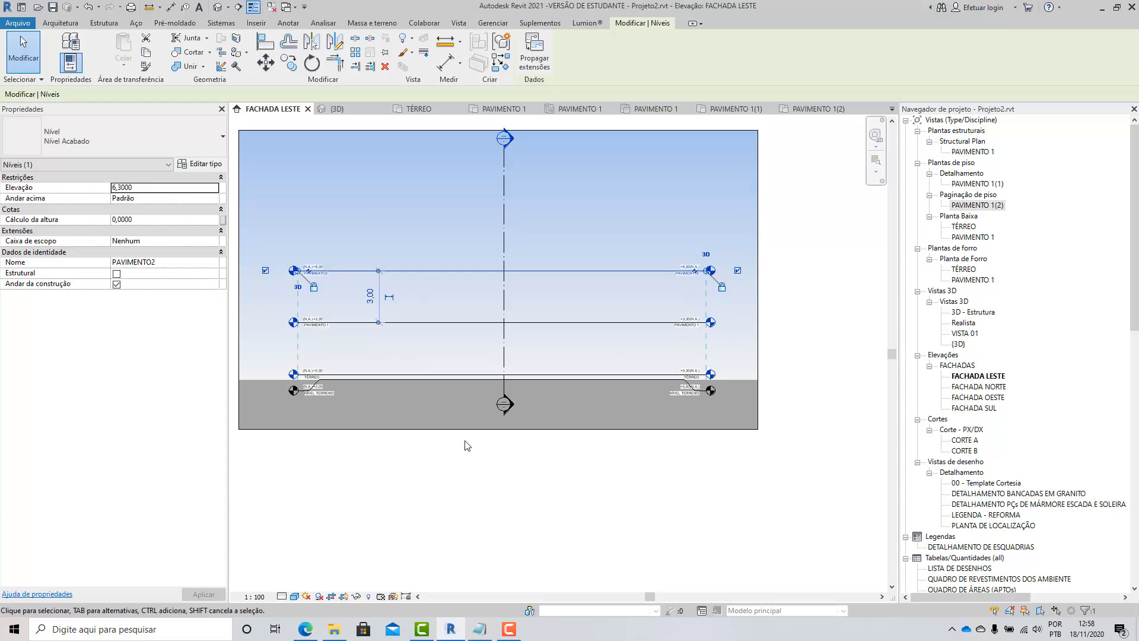
pyautogui.click(339, 346)
# Step: Close all inactive views so that only the FACHADA LESTE elevation stays open
pyautogui.scroll(2, 302, 321)
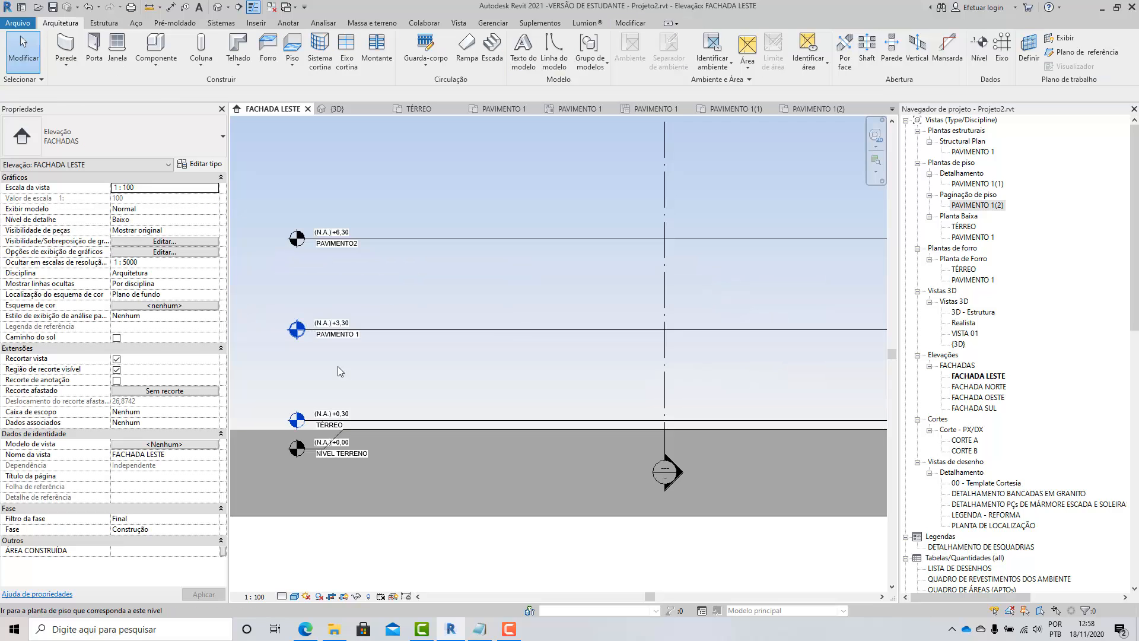
pyautogui.scroll(3, 327, 296)
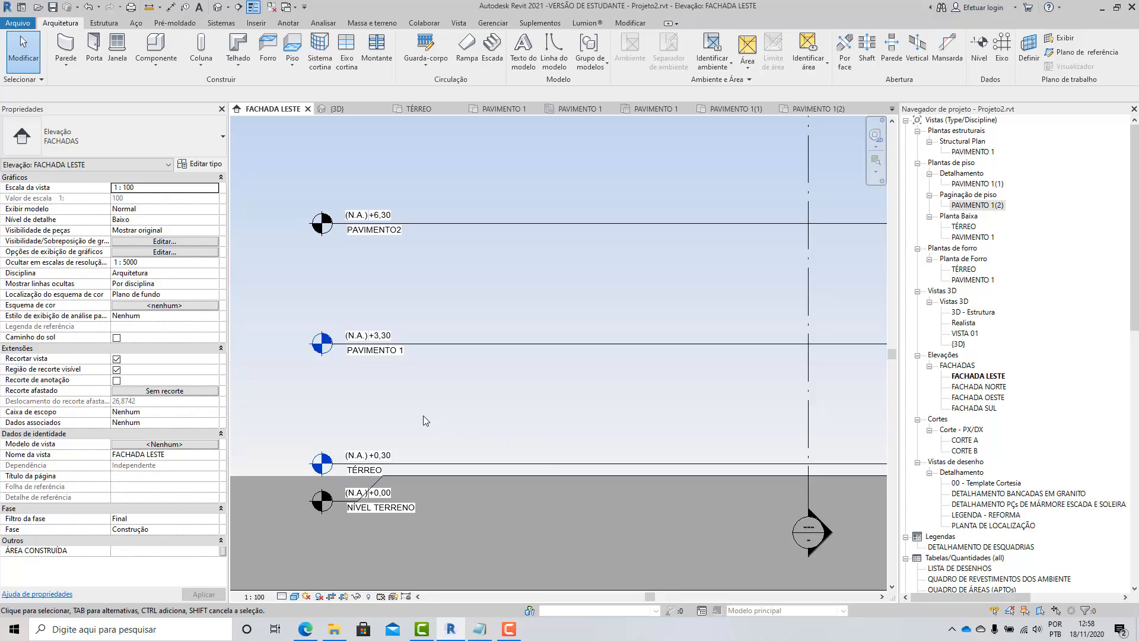
pyautogui.scroll(-3, 390, 385)
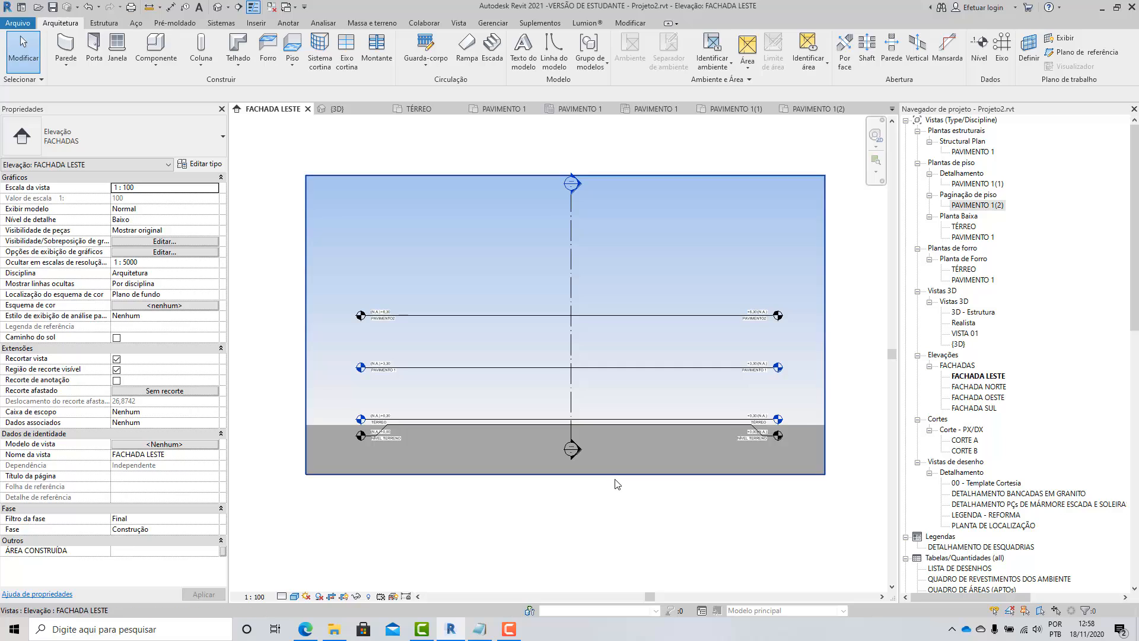
pyautogui.scroll(1, 519, 430)
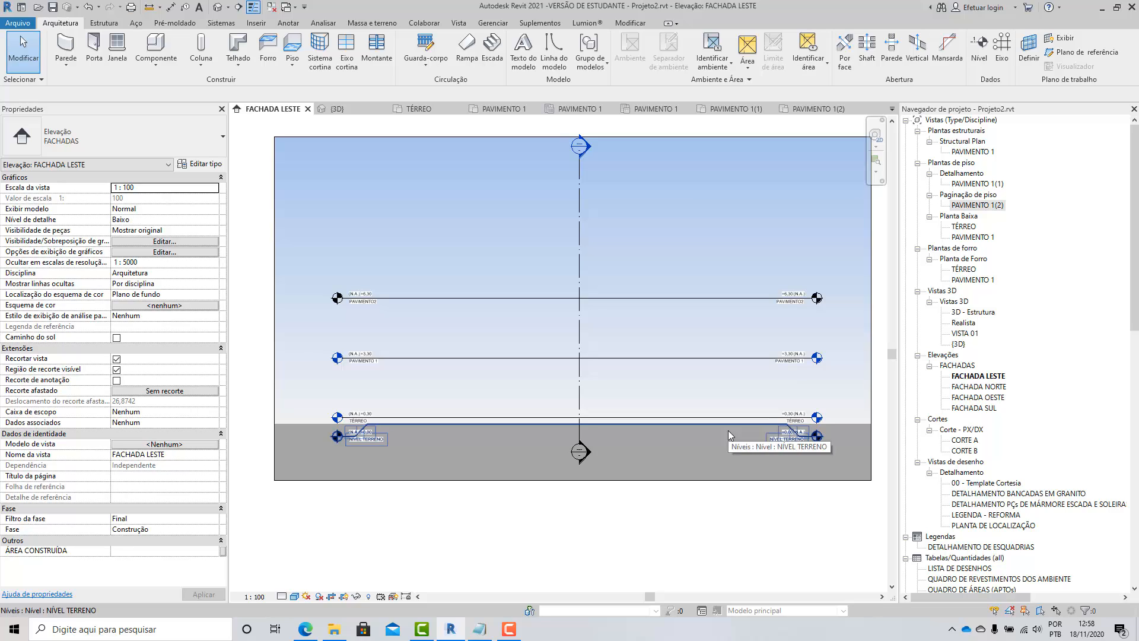
pyautogui.scroll(1, 579, 433)
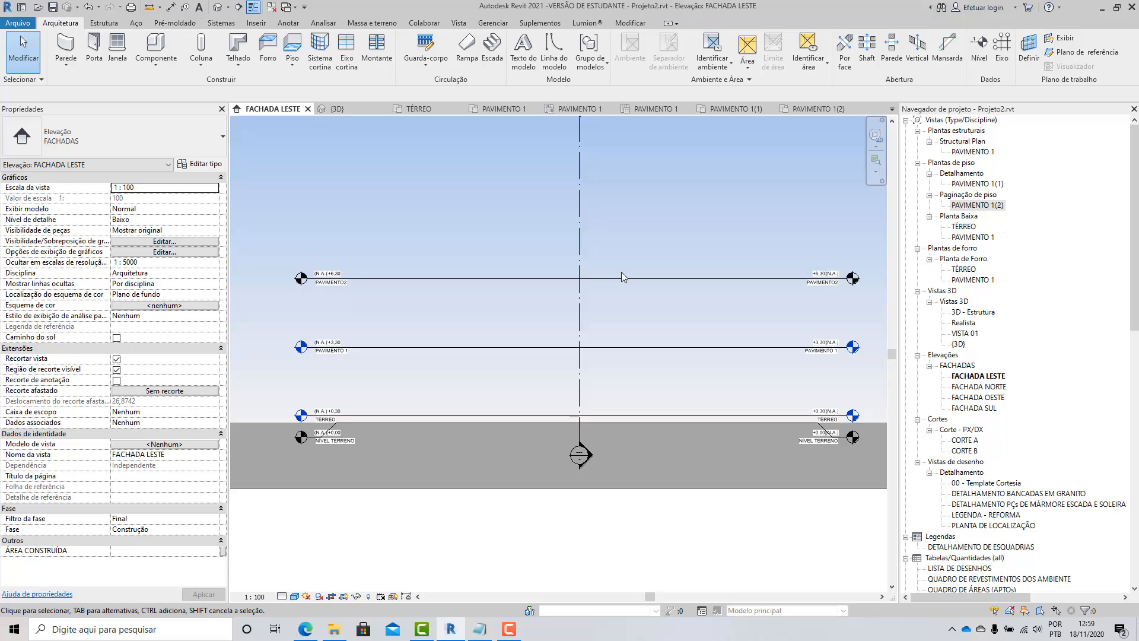
pyautogui.scroll(-2, 682, 312)
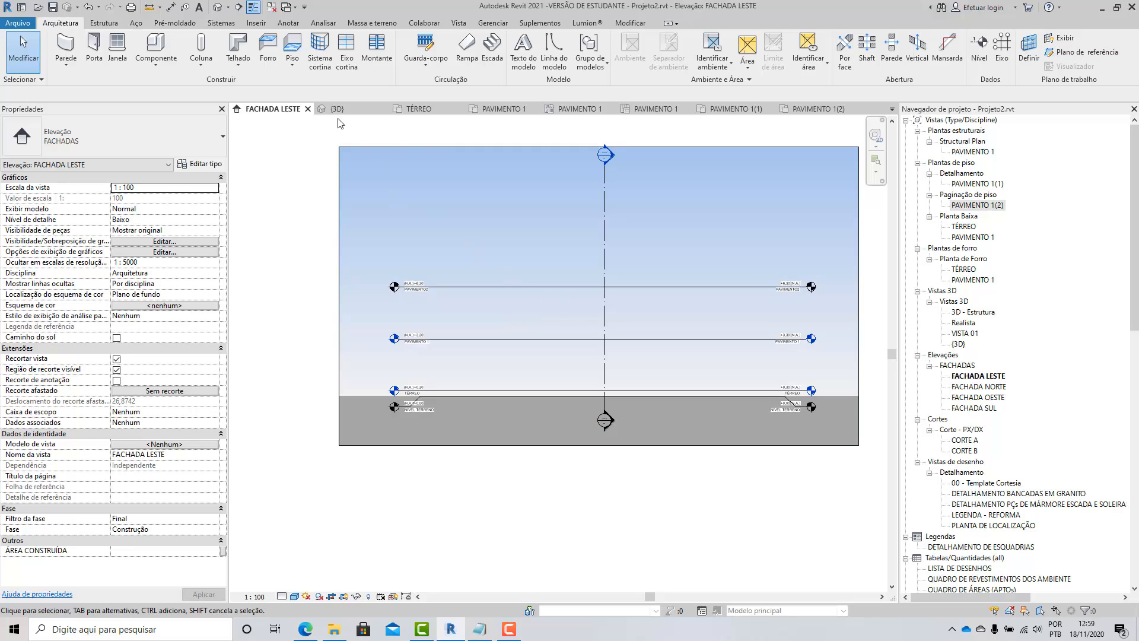
pyautogui.click(459, 23)
pyautogui.click(1002, 59)
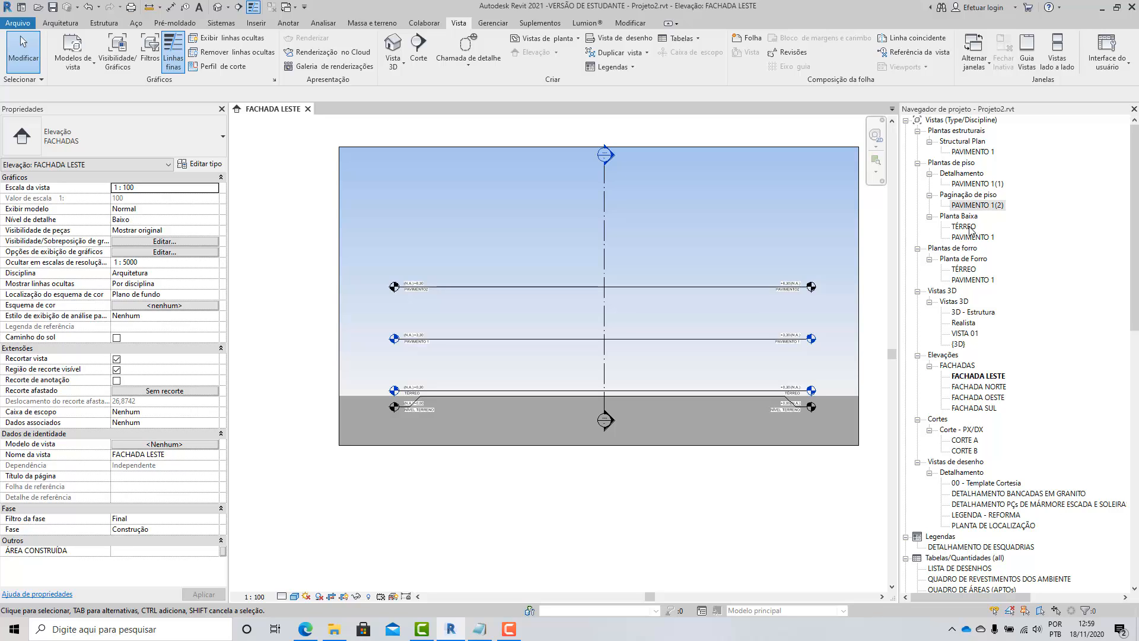
# Step: Collapse the Structural Plan, Detalhamento, Paginação de piso, Planta de Forro and Vistas 3D view groups in the project browser
pyautogui.click(960, 226)
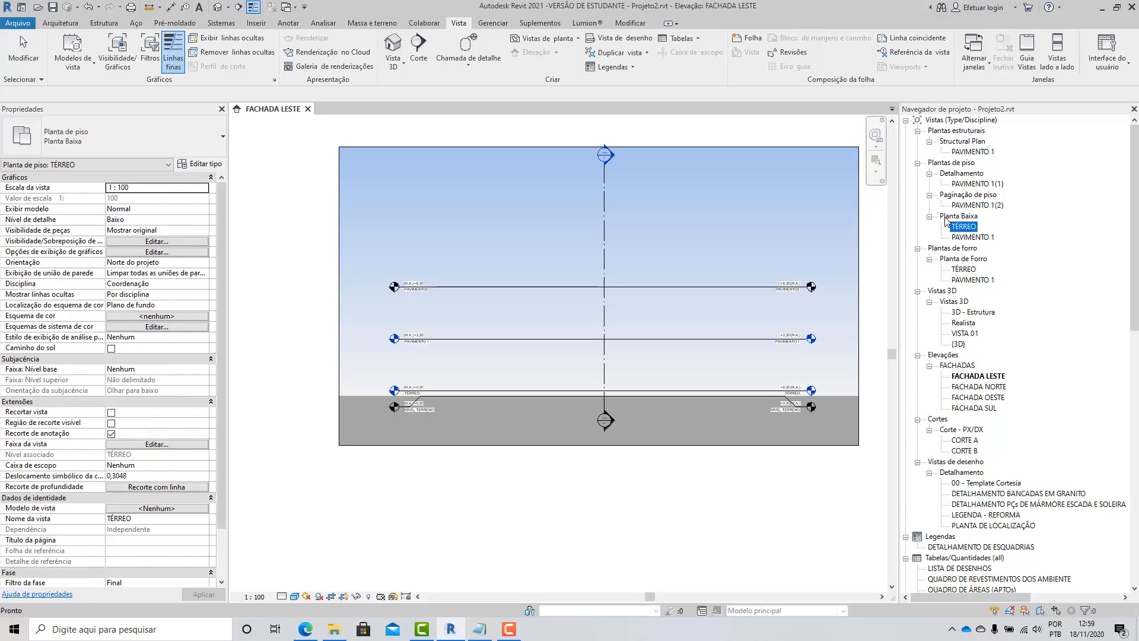
pyautogui.click(930, 174)
pyautogui.click(929, 184)
pyautogui.click(930, 142)
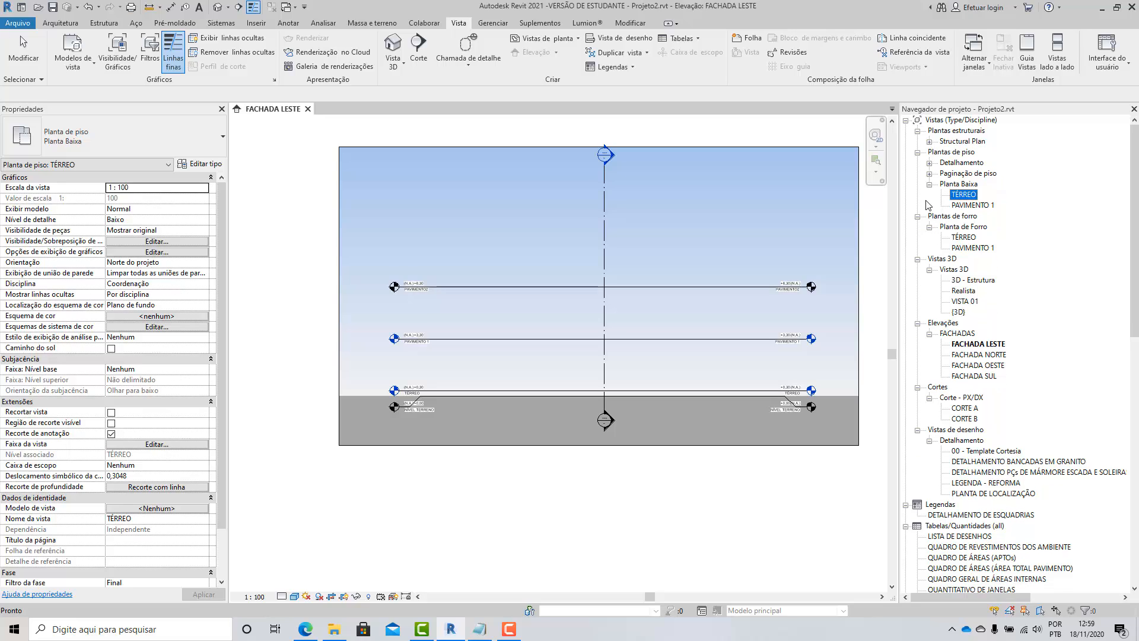
pyautogui.click(930, 226)
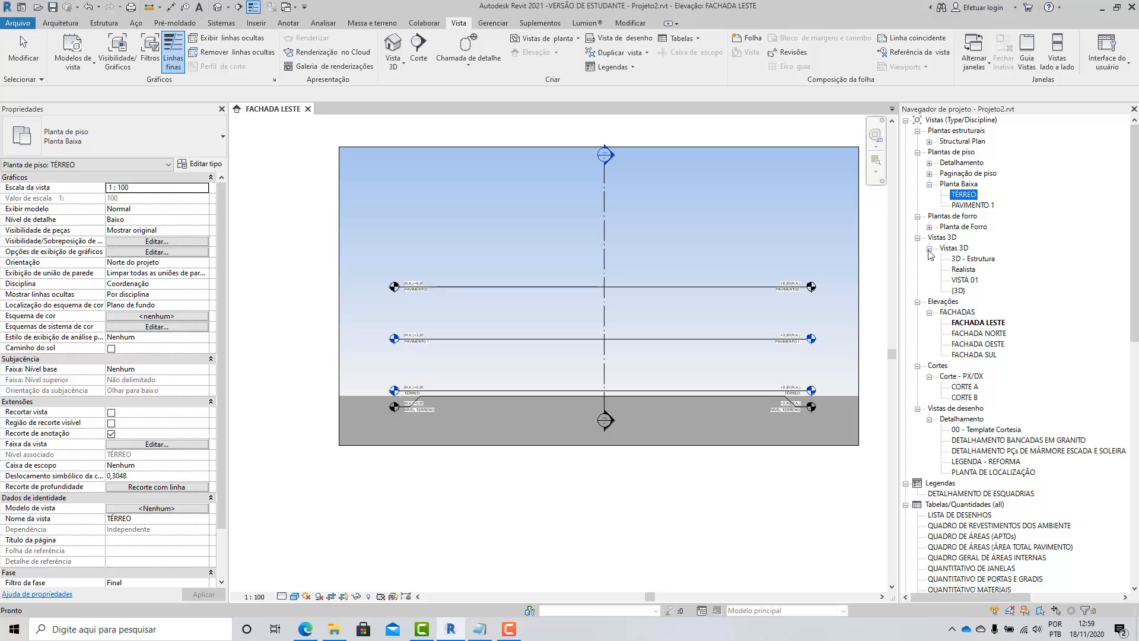
pyautogui.click(929, 249)
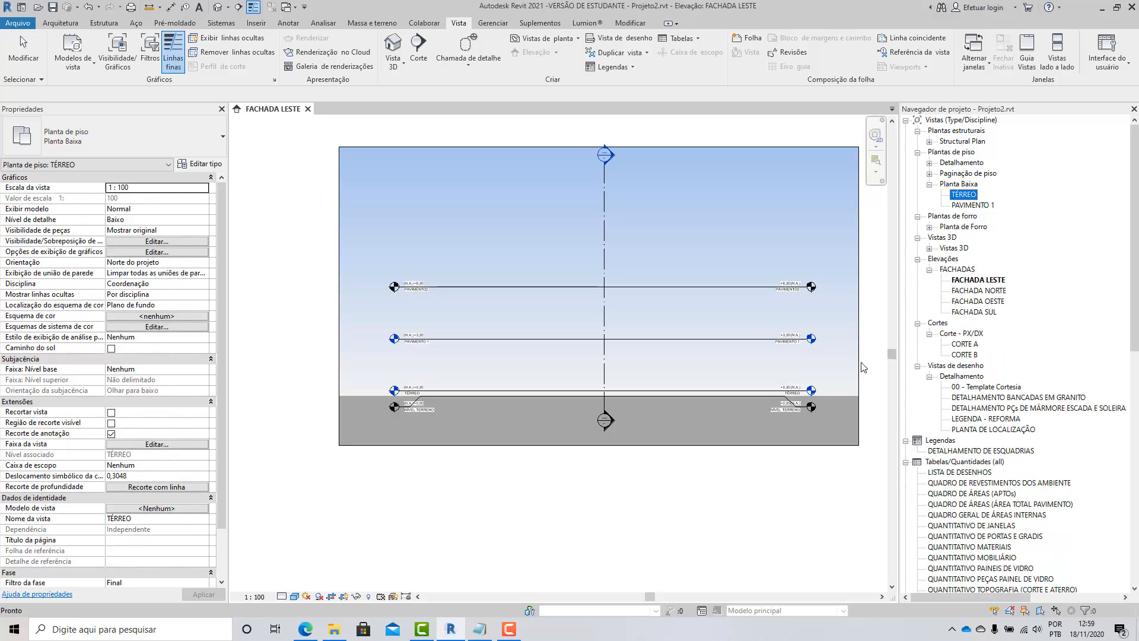
# Step: Open the TÉRREO floor plan from the Planta Baixa group
pyautogui.scroll(3, 857, 390)
pyautogui.scroll(-3, 848, 292)
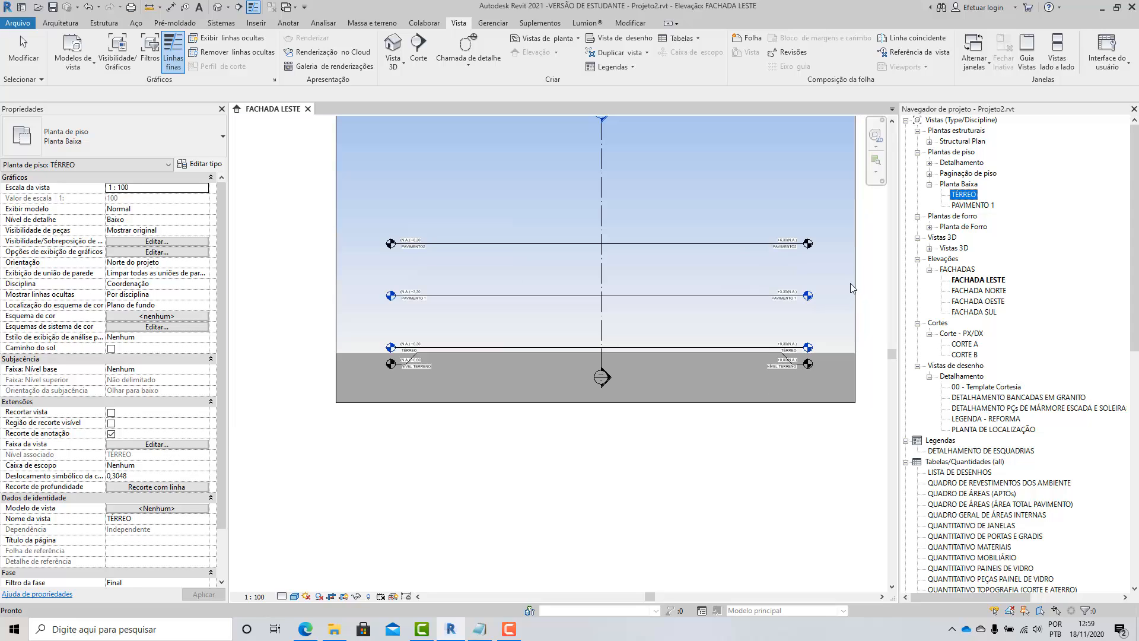
pyautogui.doubleClick(957, 195)
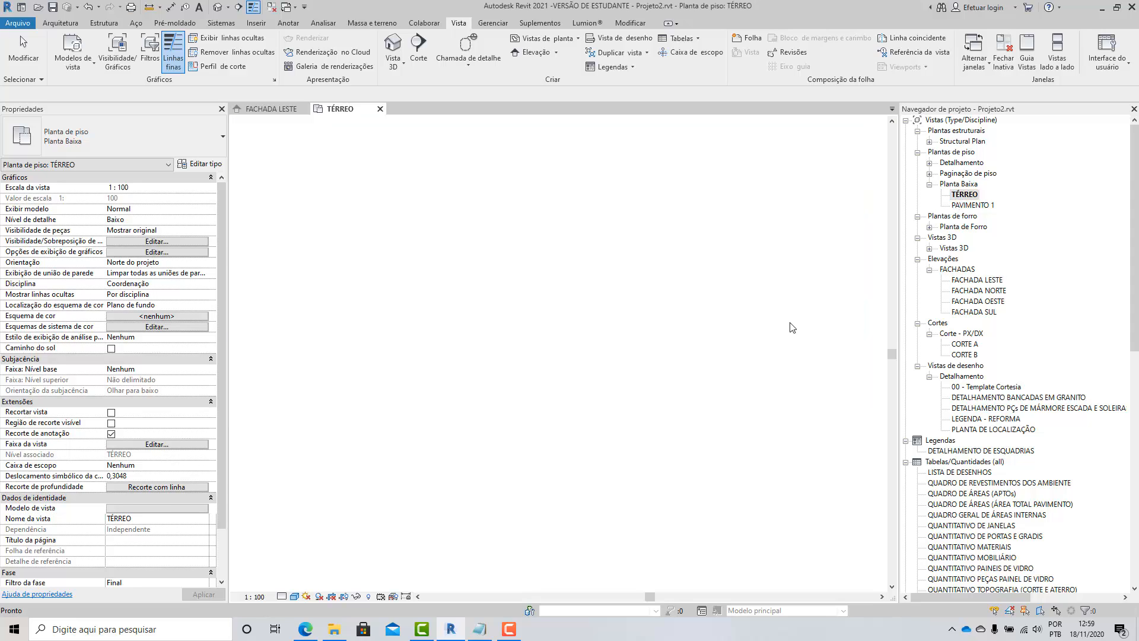
# Step: Draw a horizontal 15cm basic wall about 11 m long above the horizontal section line and left of the vertical one
pyautogui.click(60, 22)
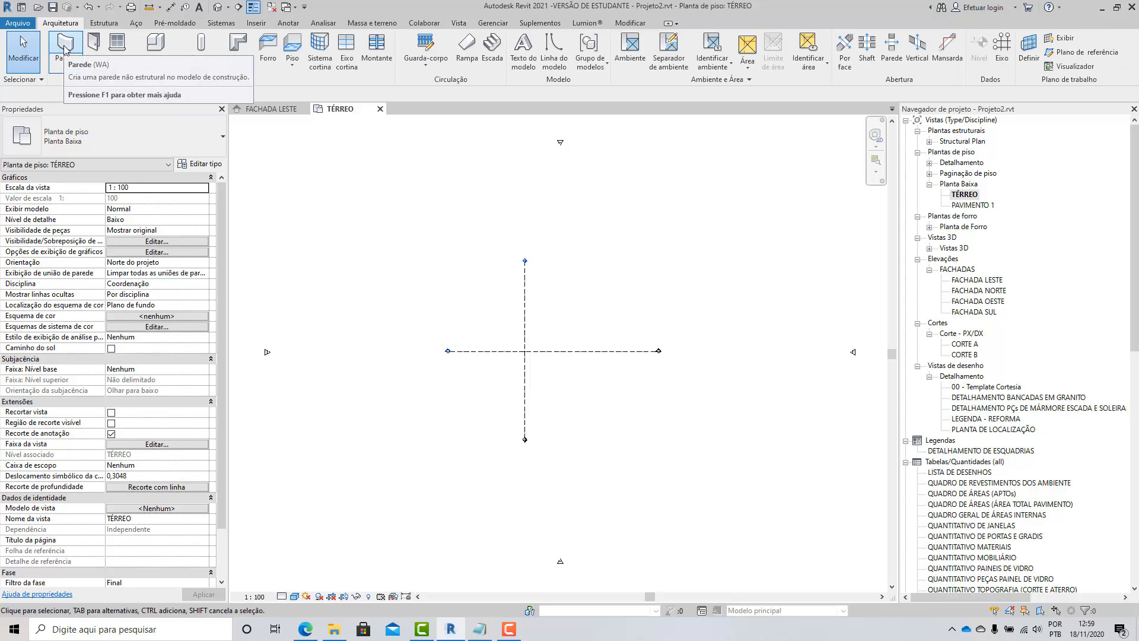
pyautogui.click(66, 49)
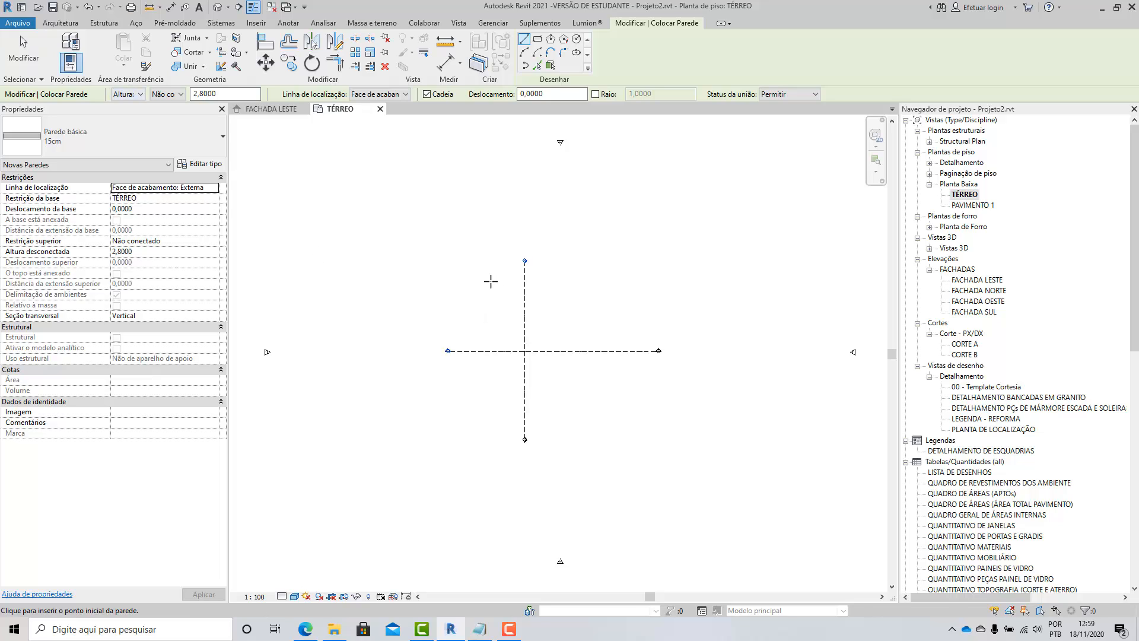
pyautogui.click(467, 299)
pyautogui.scroll(3, 489, 297)
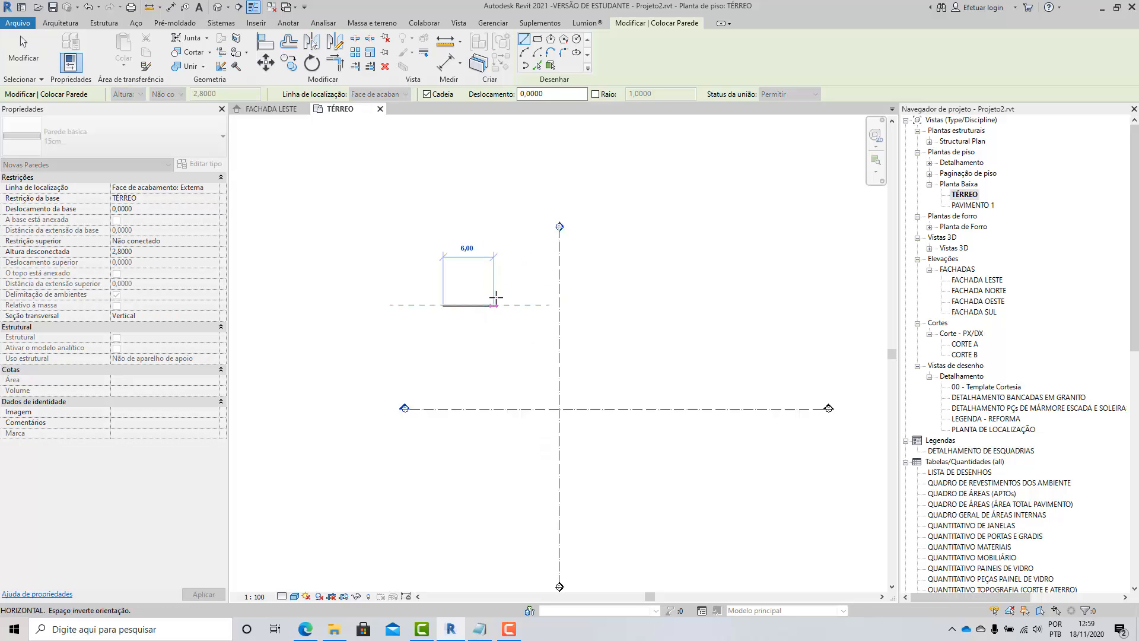
pyautogui.click(540, 307)
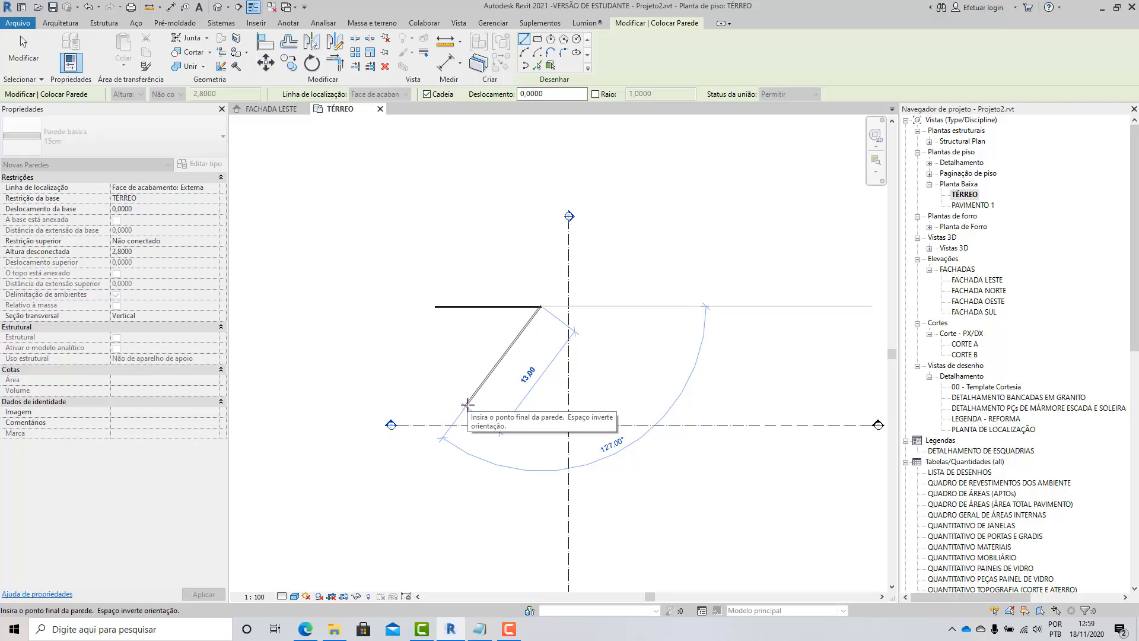
pyautogui.press('Escape')
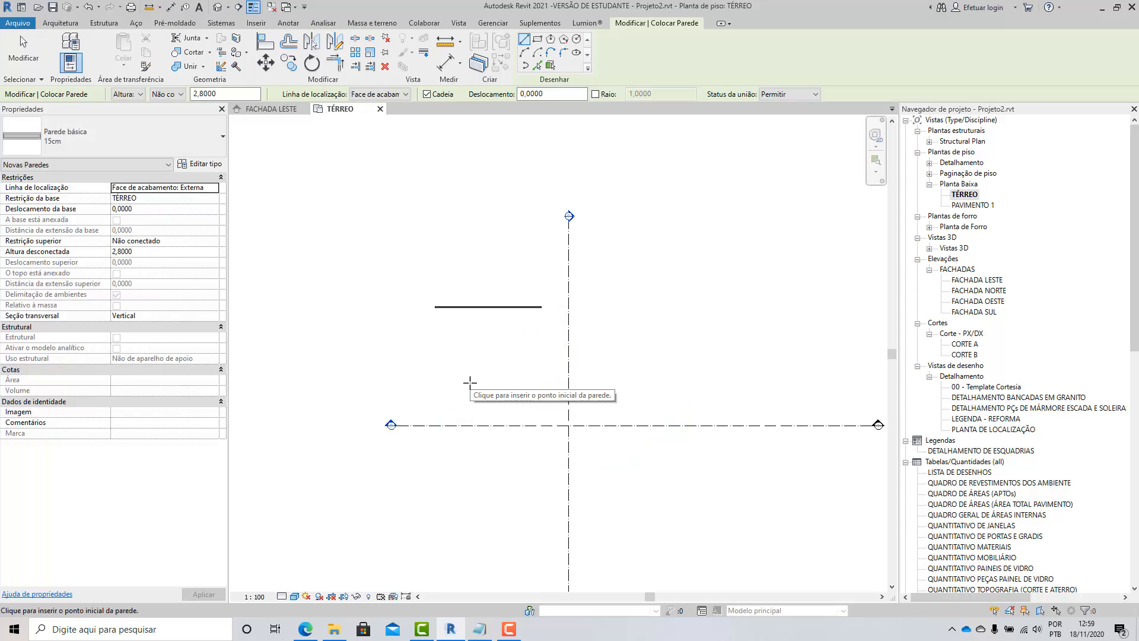
pyautogui.scroll(3, 471, 321)
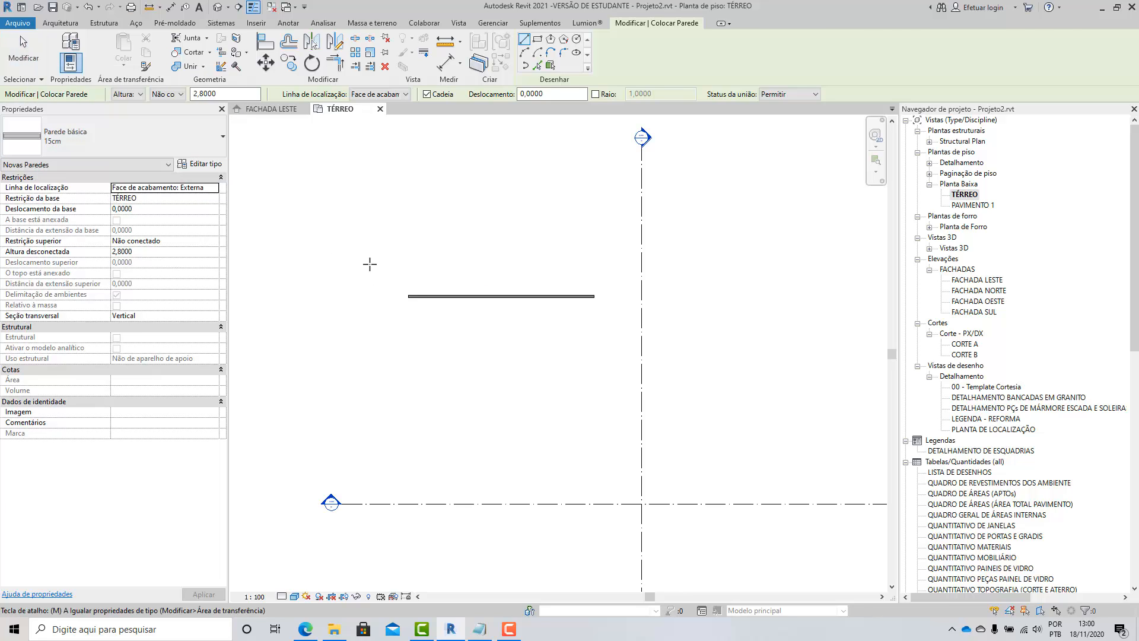
pyautogui.press('Escape')
# Step: Select the horizontal wall in the TÉRREO plan and check its length and properties
pyautogui.click(462, 295)
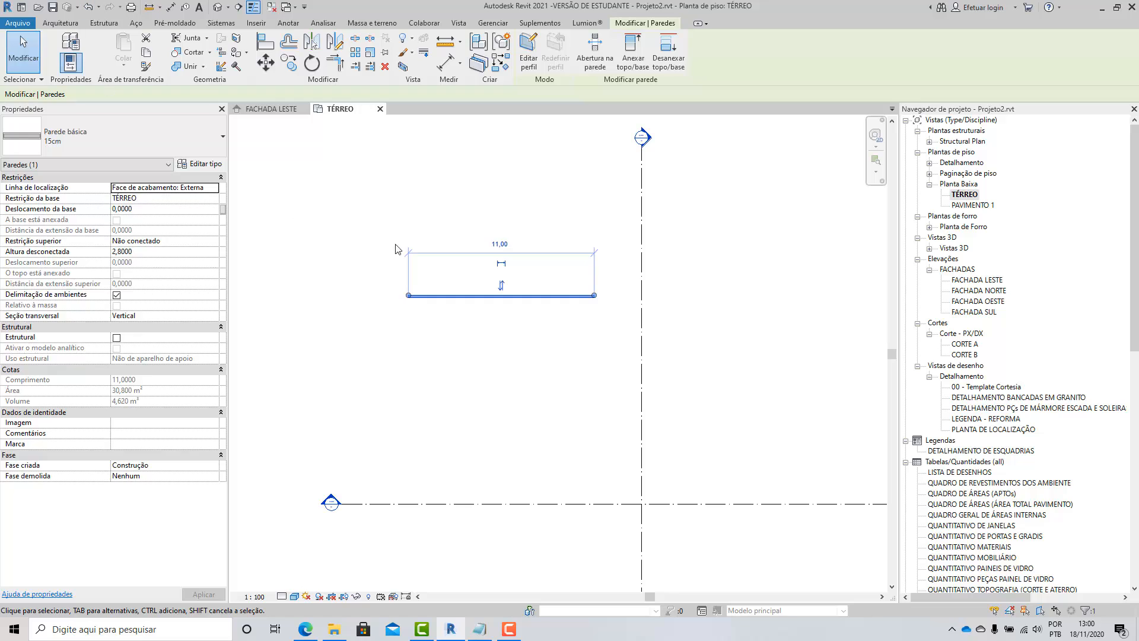
pyautogui.click(508, 331)
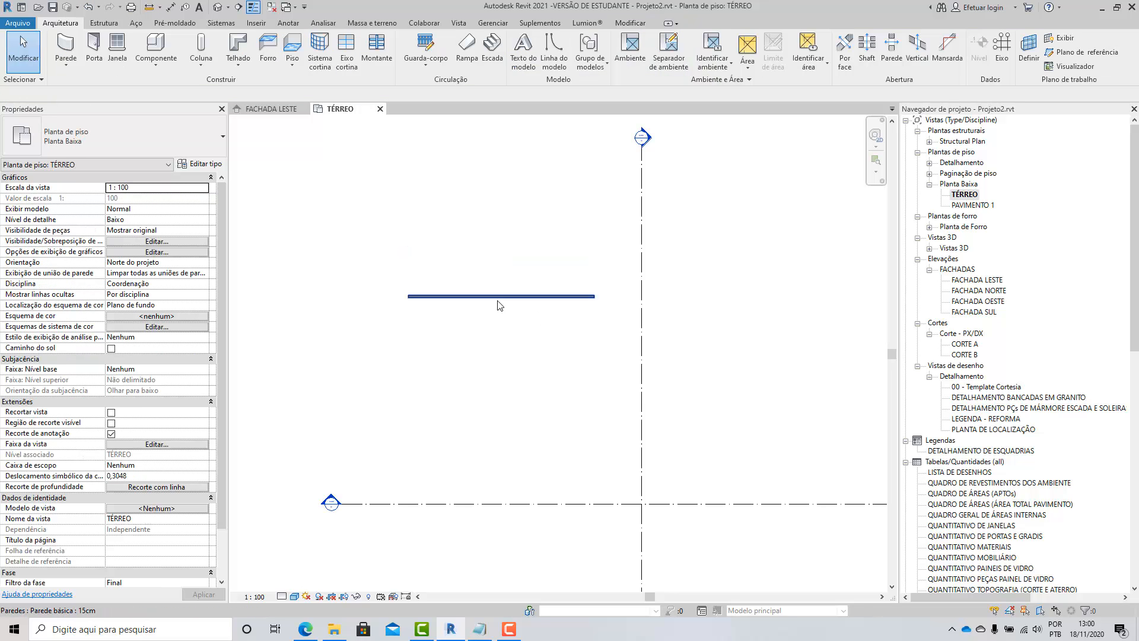
pyautogui.click(499, 299)
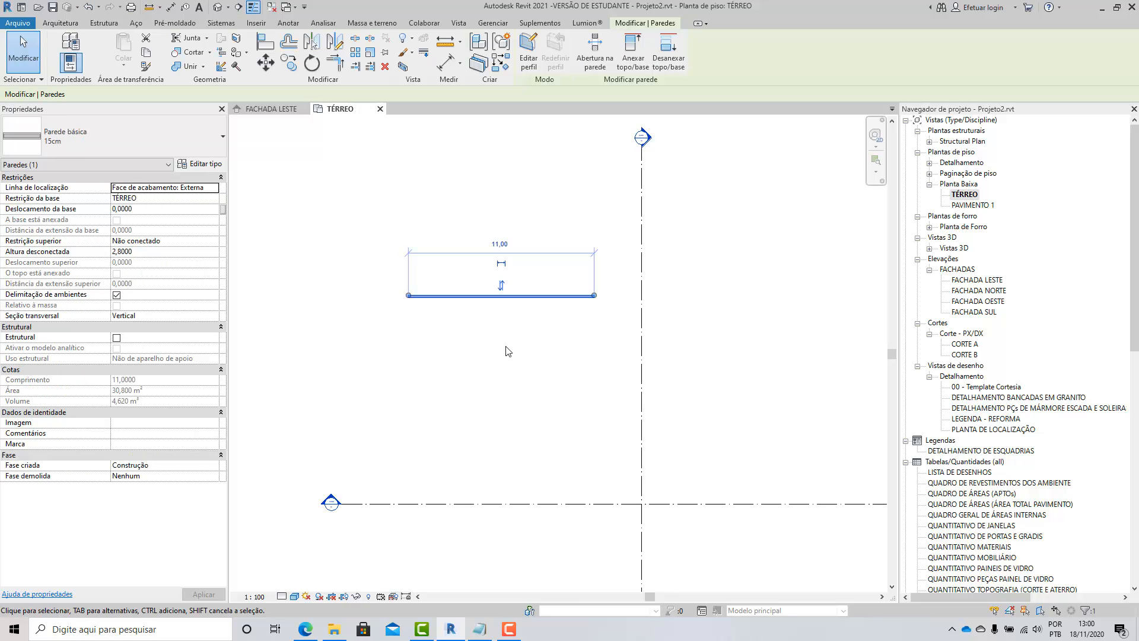
# Step: Switch to the FACHADA LESTE elevation and examine the wall's height against the TÉRREO and PAVIMENTO 1 levels
pyautogui.click(276, 112)
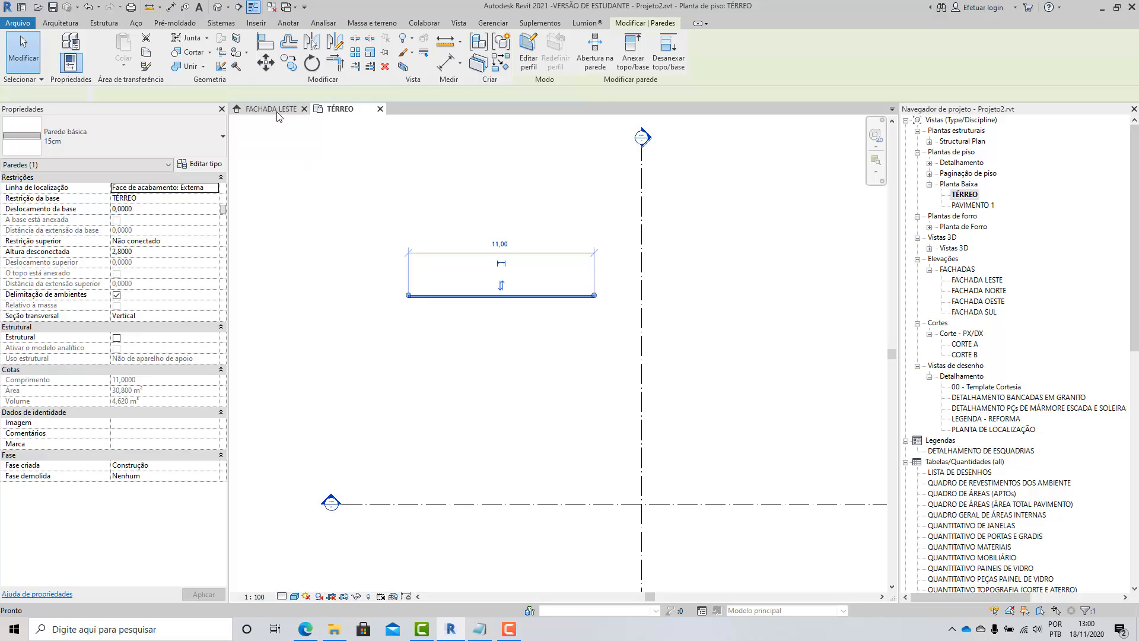
pyautogui.click(850, 347)
pyautogui.scroll(2, 852, 346)
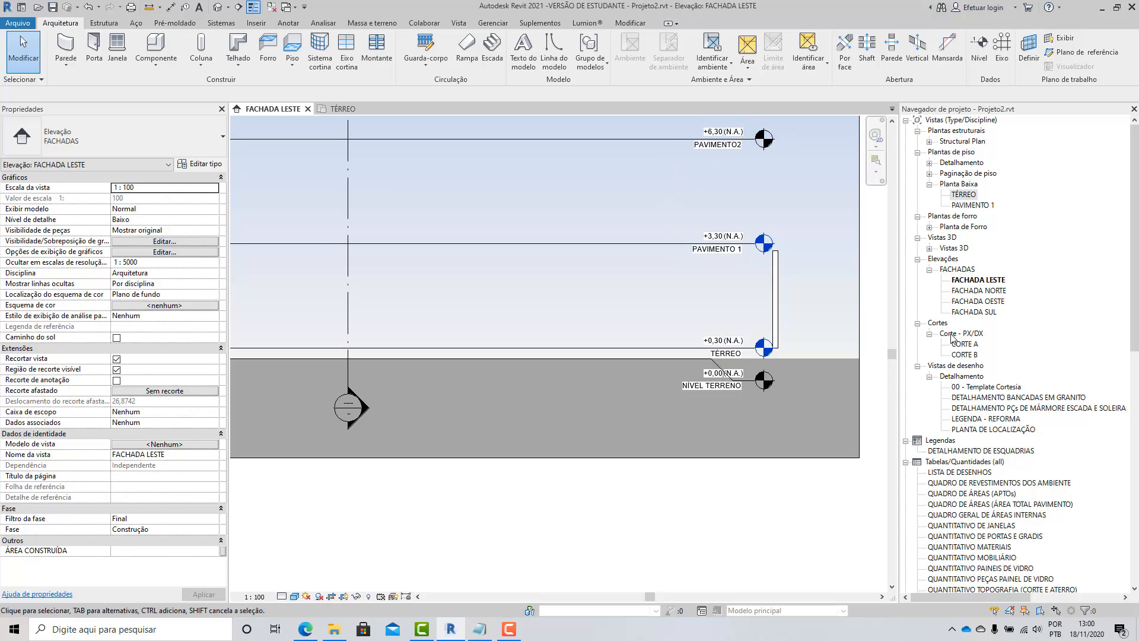
pyautogui.scroll(-1, 952, 339)
pyautogui.scroll(1, 952, 338)
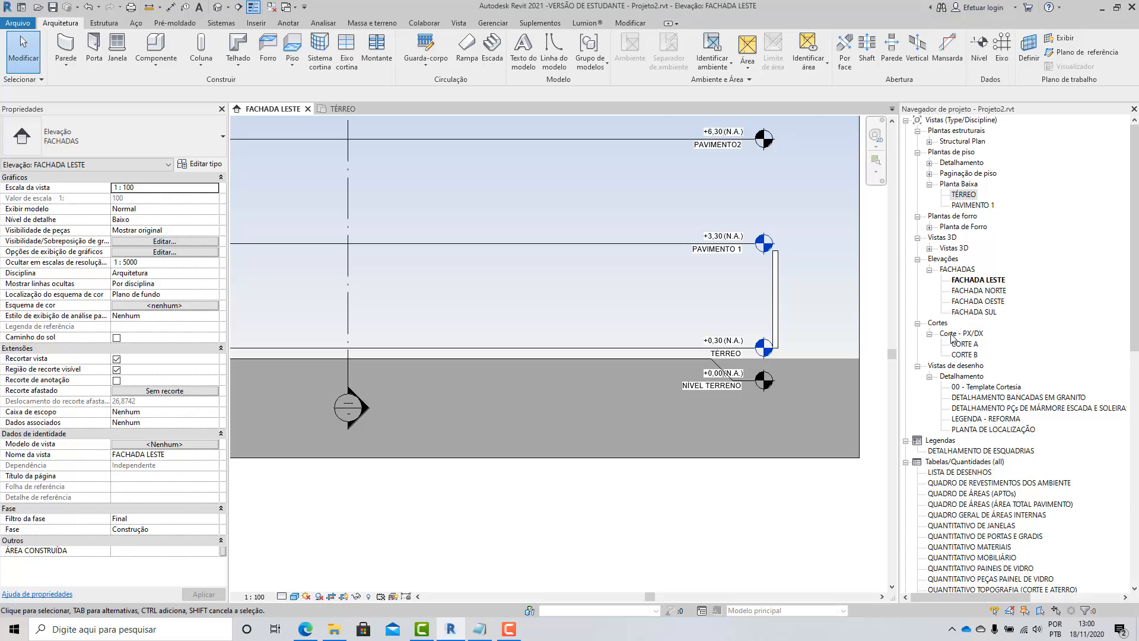
# Step: Open the {3D} view from the Vistas 3D group and frame the wall
pyautogui.click(928, 250)
pyautogui.doubleClick(957, 291)
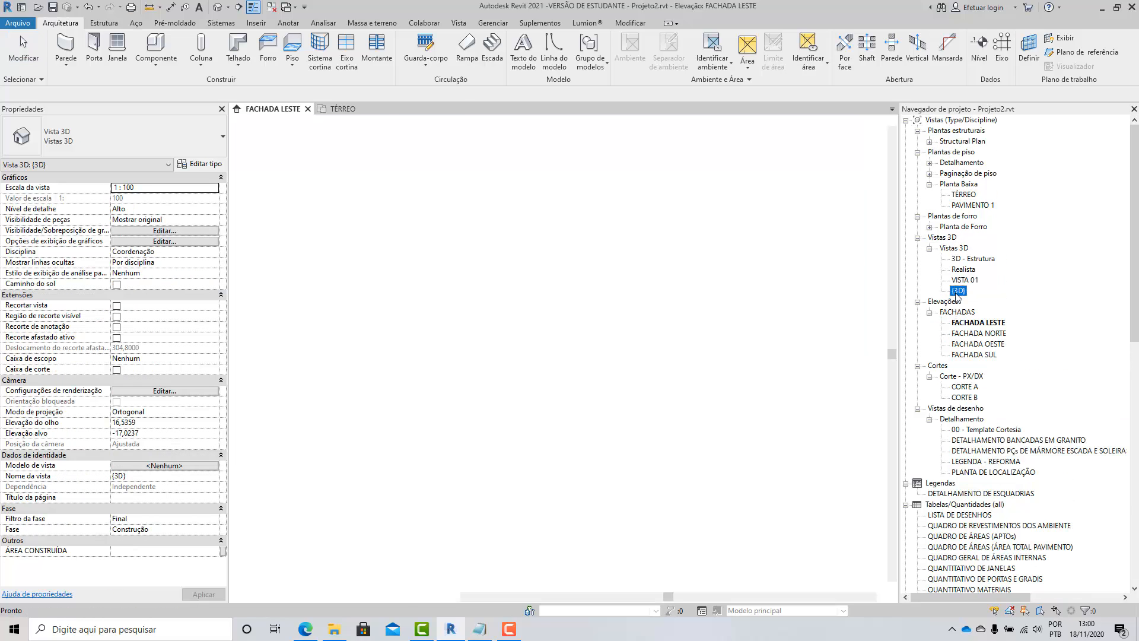
pyautogui.scroll(-5, 682, 370)
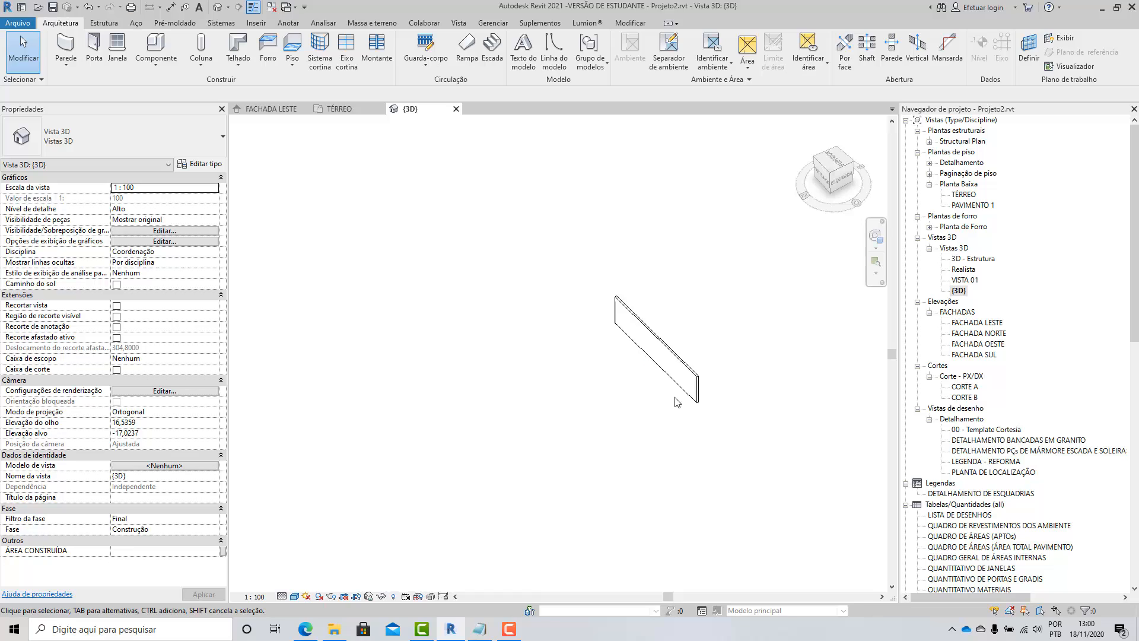
# Step: Unhide the four levels in the 3D view through the reveal hidden elements mode, and leave that mode
pyautogui.click(399, 595)
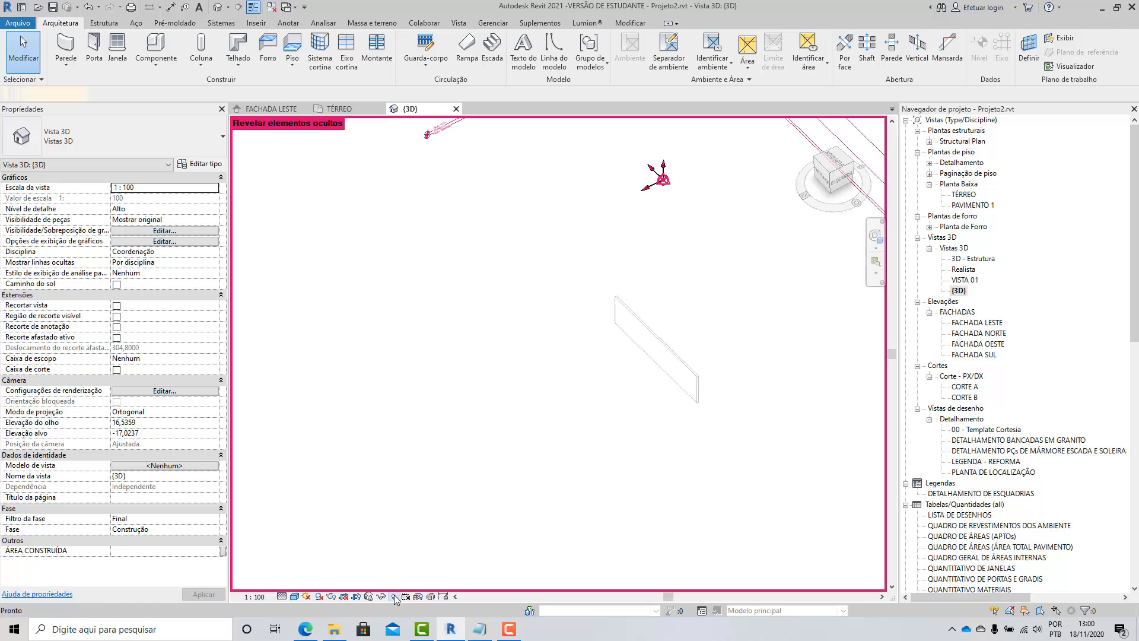
pyautogui.scroll(-1, 552, 453)
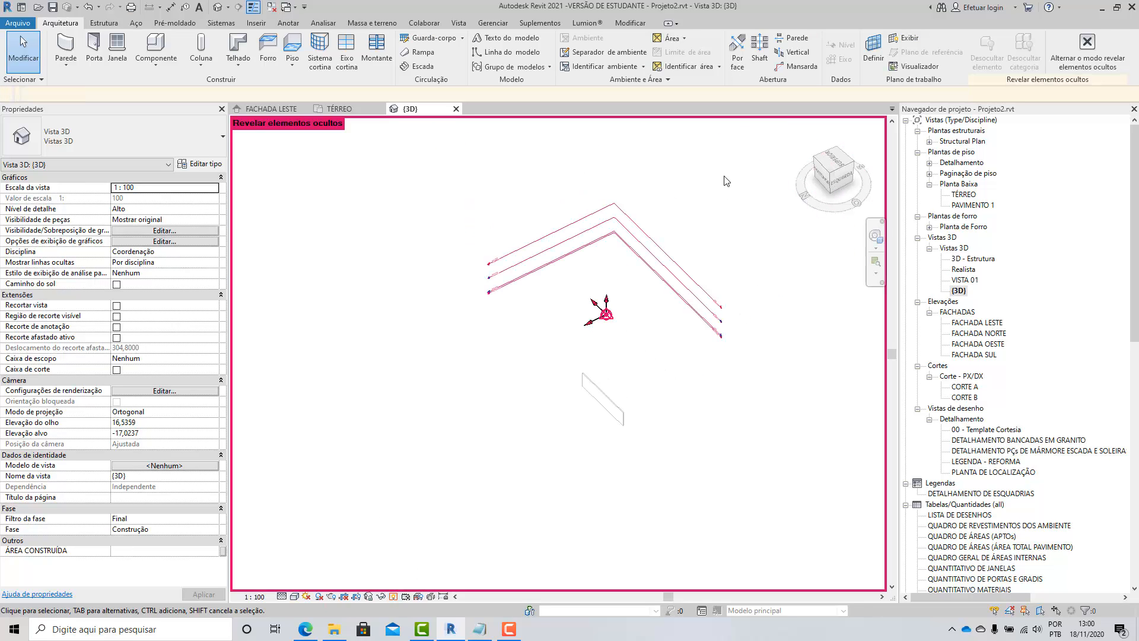
pyautogui.moveTo(713, 172); pyautogui.dragTo(585, 269)
pyautogui.rightClick(589, 254)
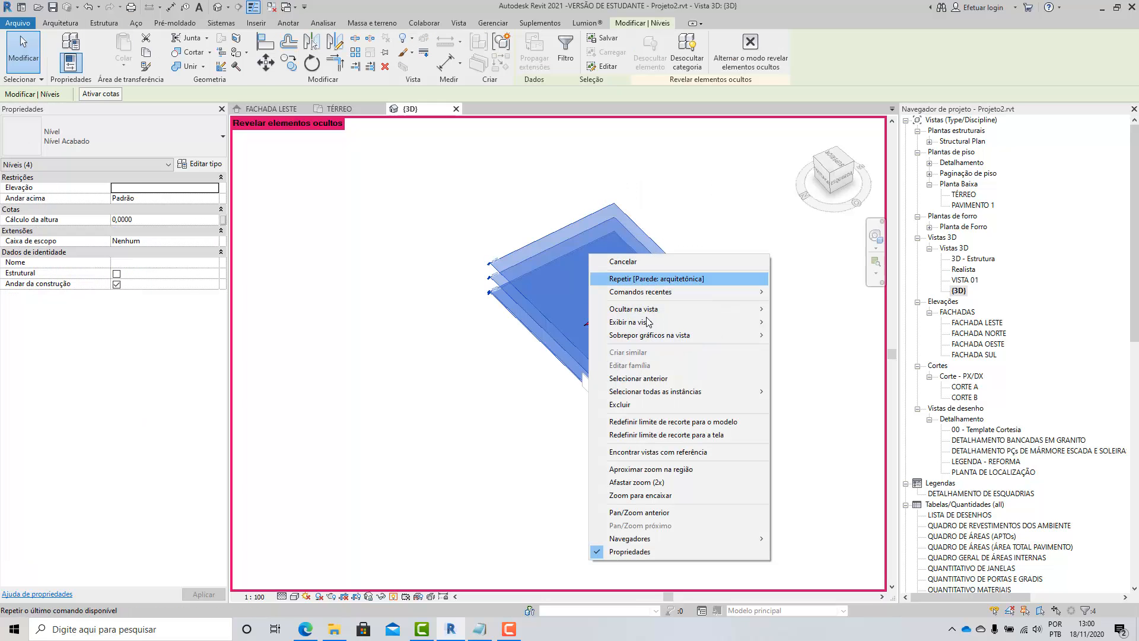
pyautogui.moveTo(682, 323)
pyautogui.click(798, 336)
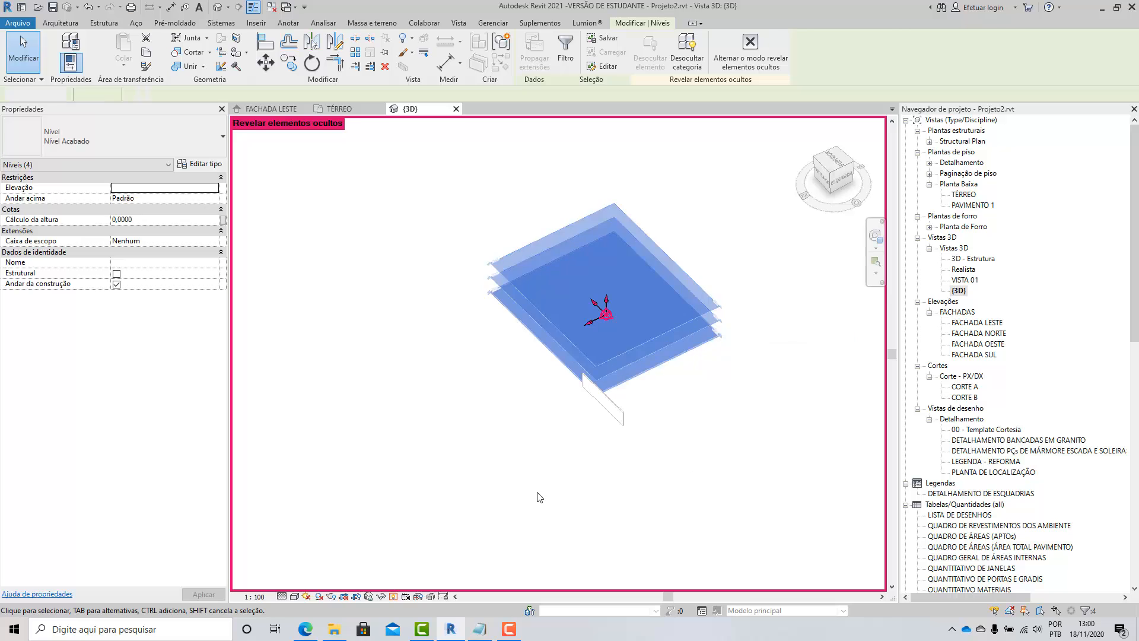
pyautogui.click(393, 596)
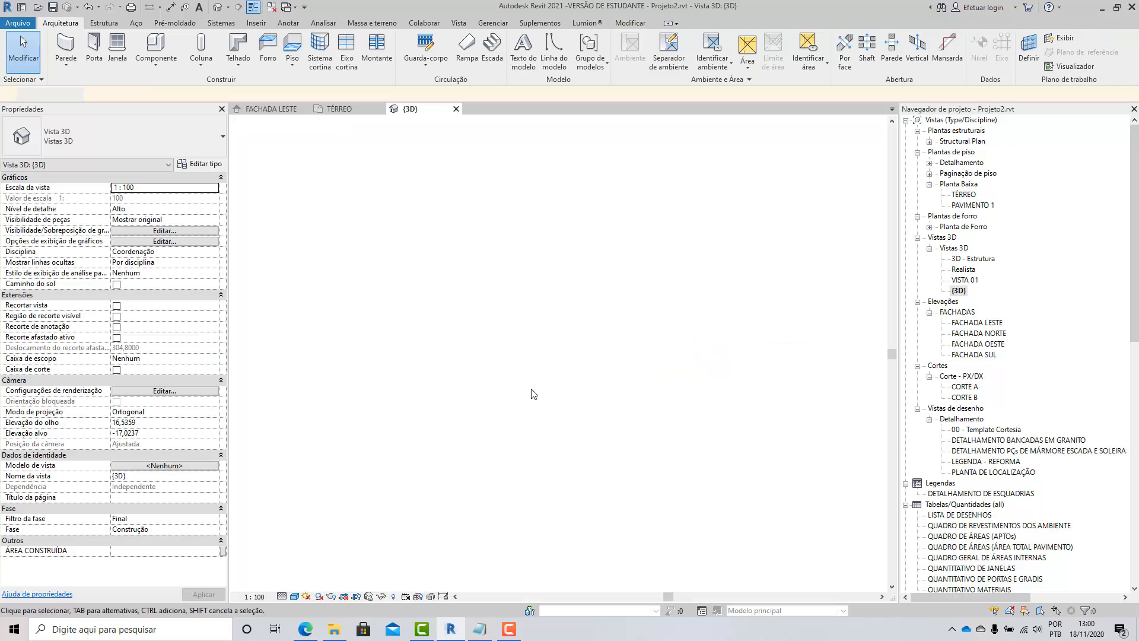
# Step: Examine the levels and the wall in the 3D view from the posterior face and from angled orbits
pyautogui.keyDown('shift'); pyautogui.moveTo(638, 439); pyautogui.dragTo(741, 333, button='middle'); pyautogui.keyUp('shift')
pyautogui.click(823, 176)
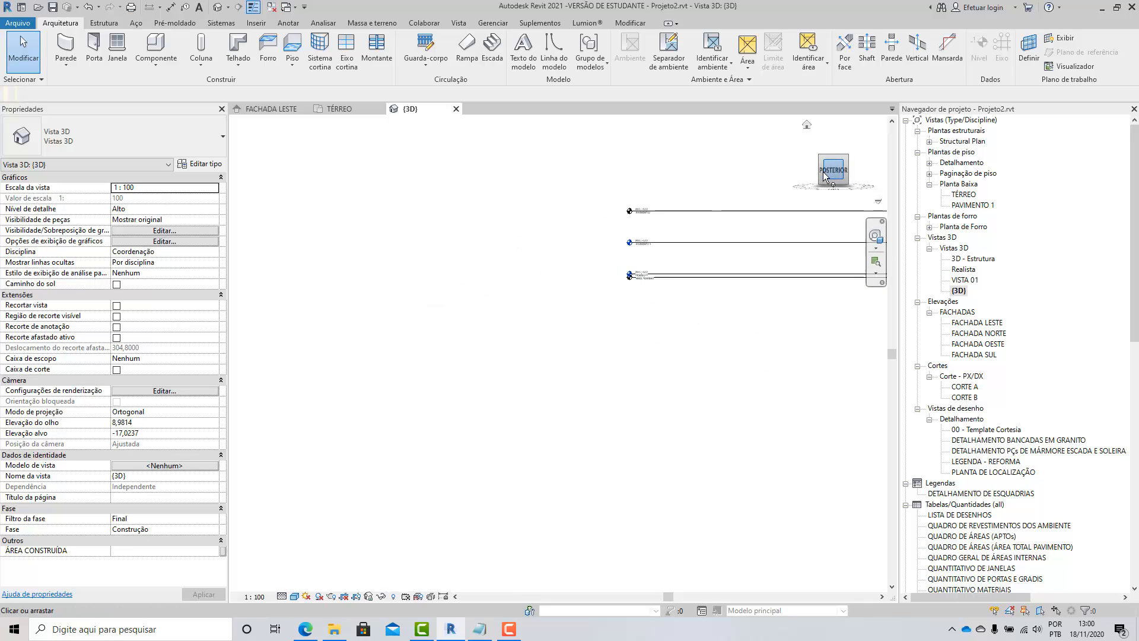
pyautogui.scroll(6, 629, 380)
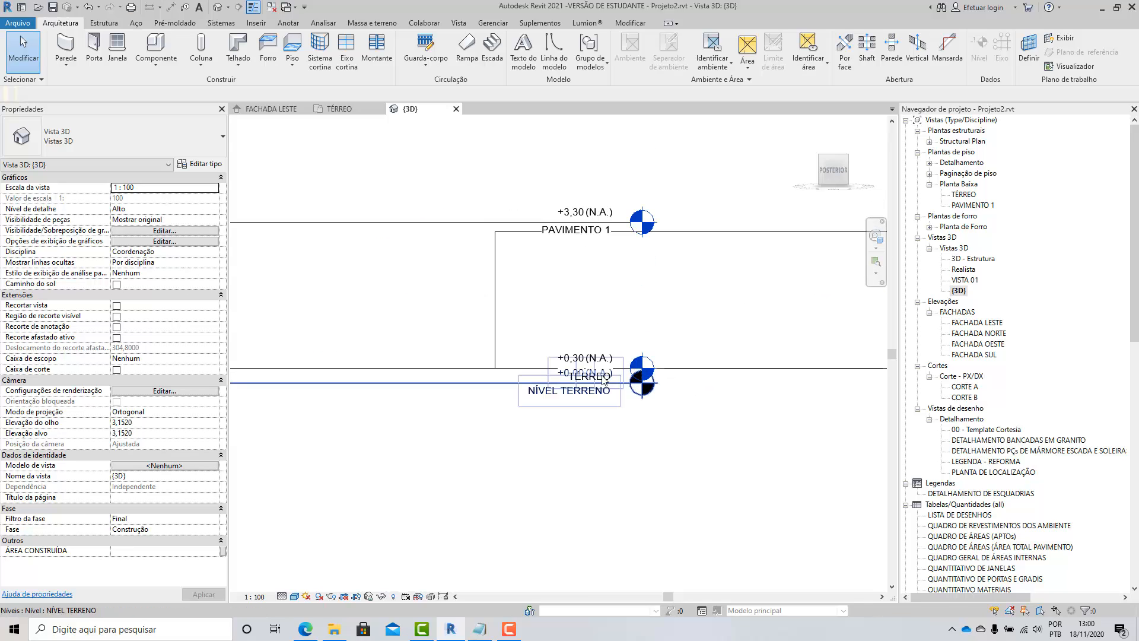
pyautogui.scroll(-4, 603, 380)
pyautogui.keyDown('shift'); pyautogui.moveTo(673, 399); pyautogui.dragTo(718, 363, button='middle'); pyautogui.keyUp('shift')
pyautogui.scroll(5, 717, 363)
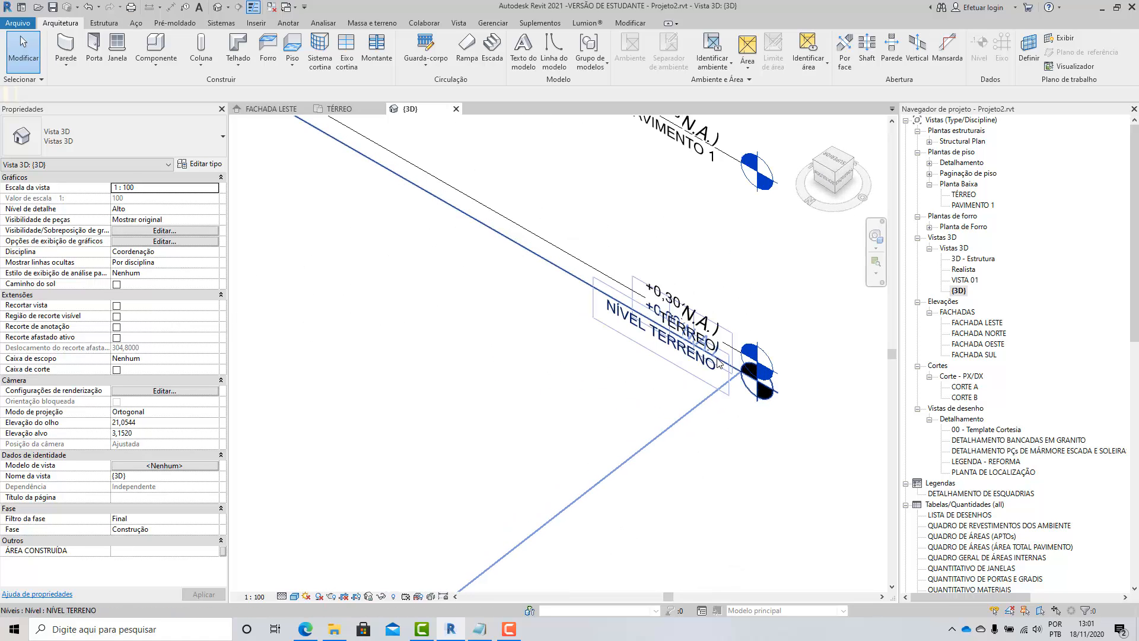
pyautogui.scroll(-6, 719, 363)
pyautogui.keyDown('shift'); pyautogui.moveTo(688, 374); pyautogui.dragTo(694, 372, button='middle'); pyautogui.keyUp('shift')
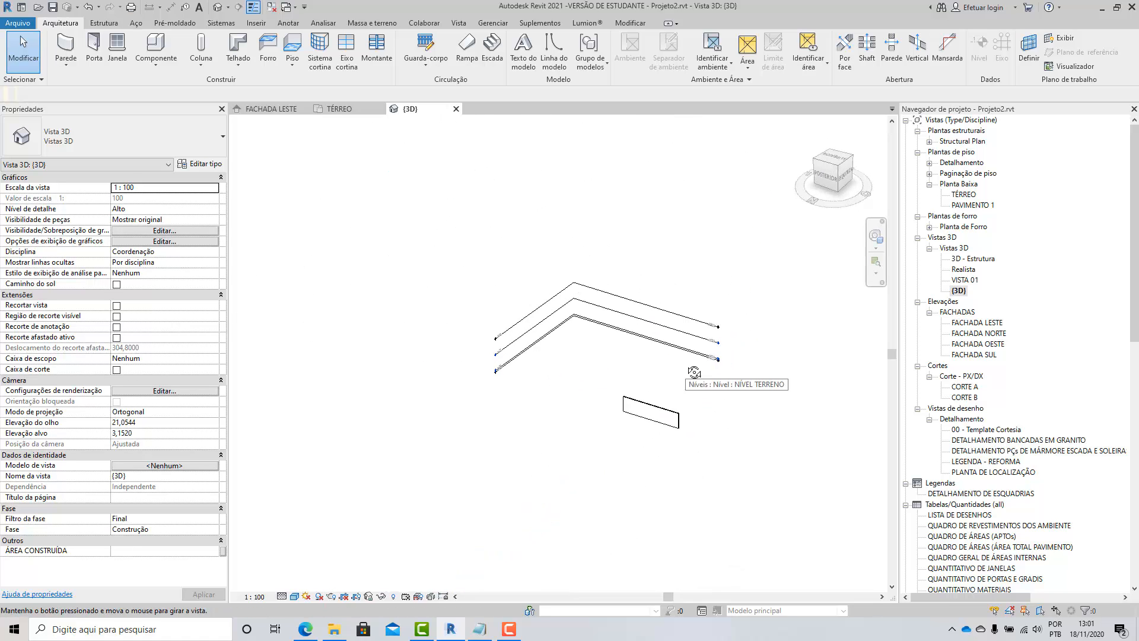
pyautogui.scroll(4, 694, 371)
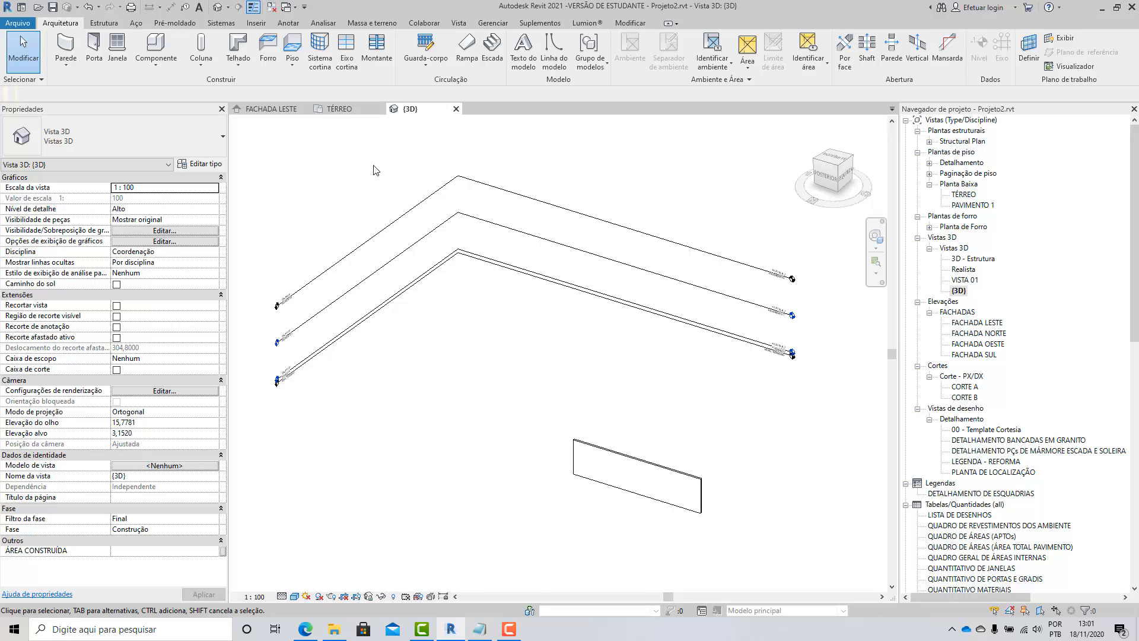
# Step: Tile the 3D, FACHADA LESTE and TÉRREO views, framing the model in the 3D view and the wall in the elevation
pyautogui.press('w')
pyautogui.press('t')
pyautogui.scroll(-5, 383, 225)
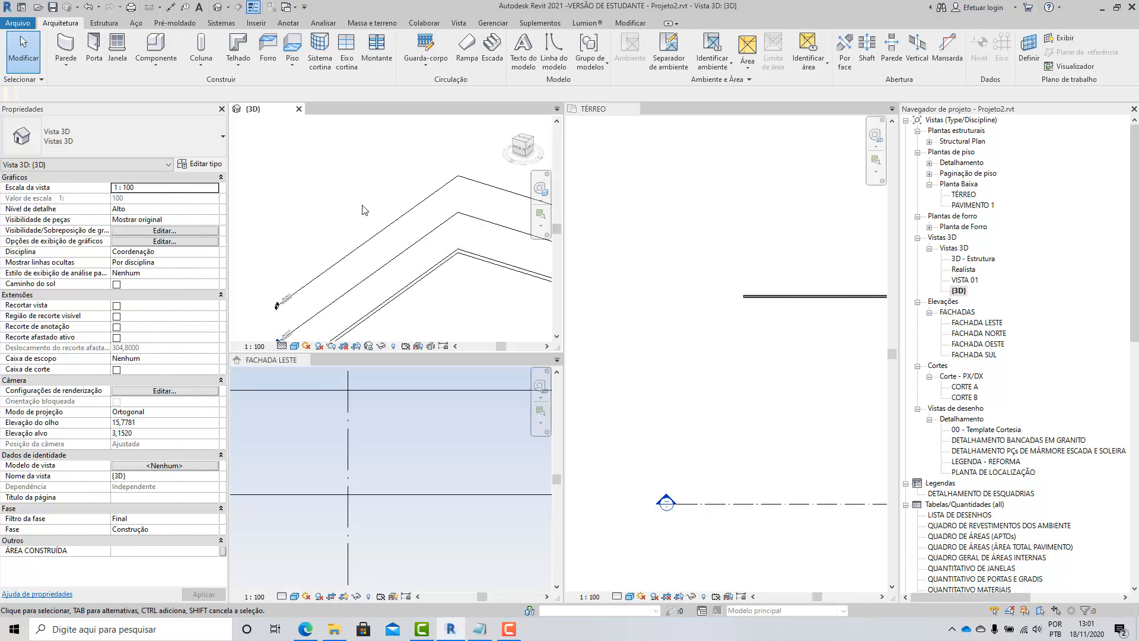
pyautogui.scroll(2, 380, 235)
pyautogui.scroll(-4, 399, 468)
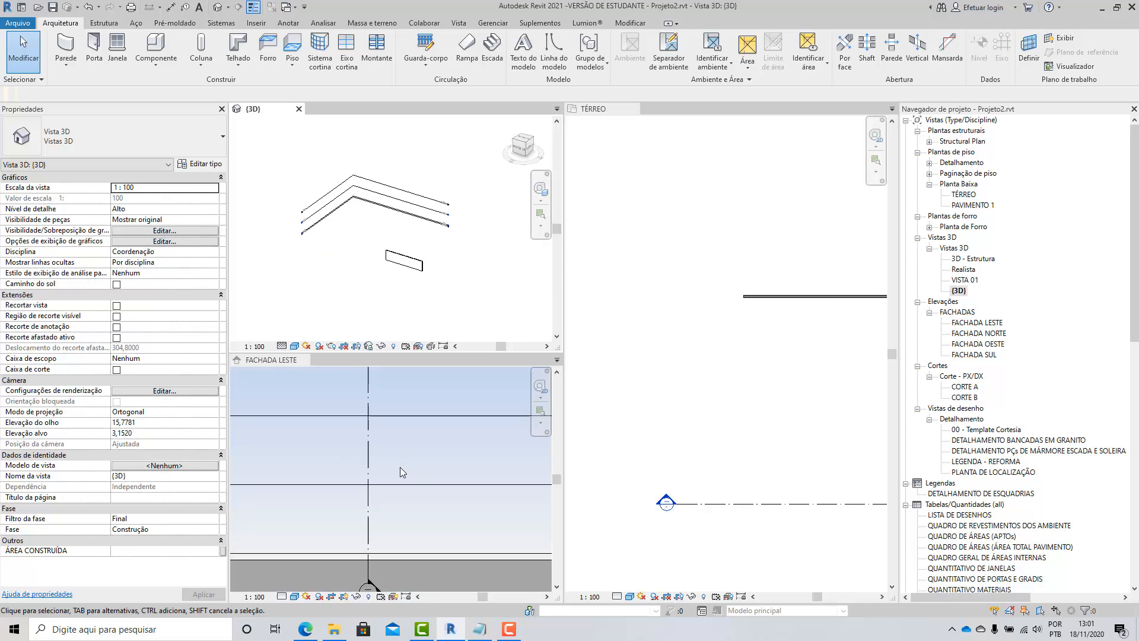
pyautogui.scroll(5, 469, 481)
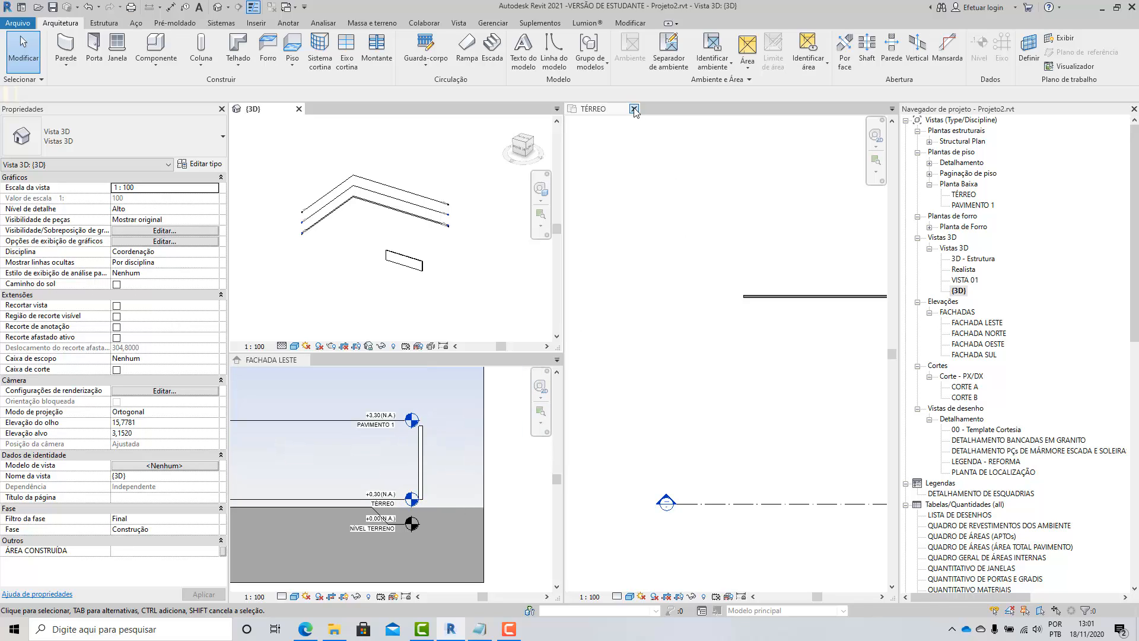
# Step: Close the TÉRREO plan, open PAVIMENTO 1 in its place and tile it with the 3D and FACHADA LESTE views
pyautogui.click(632, 108)
pyautogui.doubleClick(967, 206)
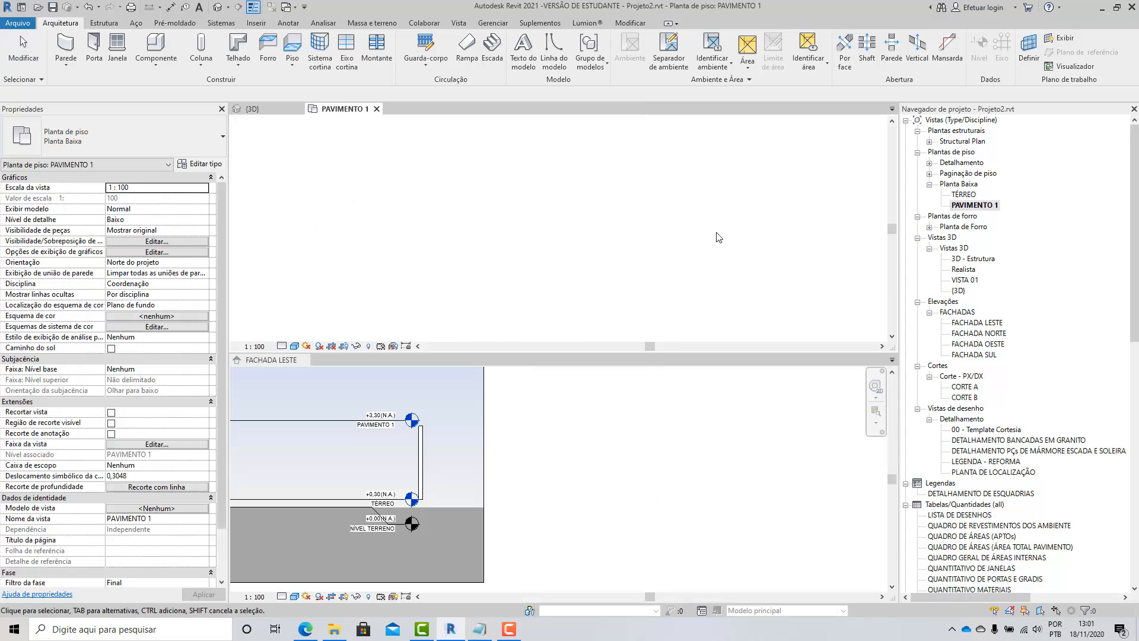
pyautogui.press('w')
pyautogui.press('t')
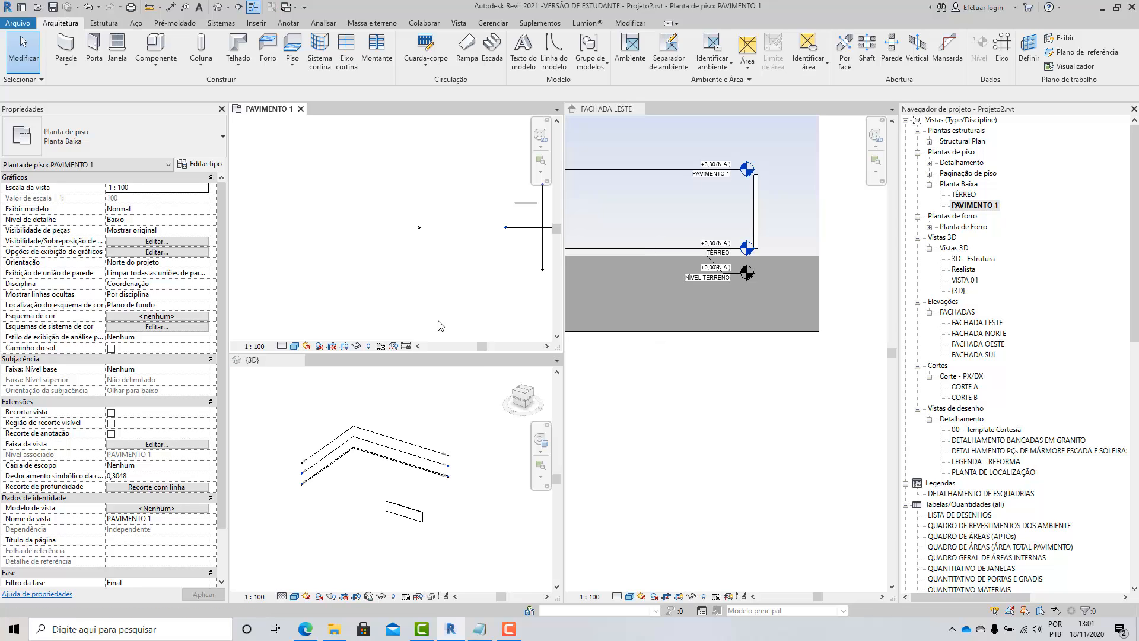
pyautogui.scroll(3, 480, 225)
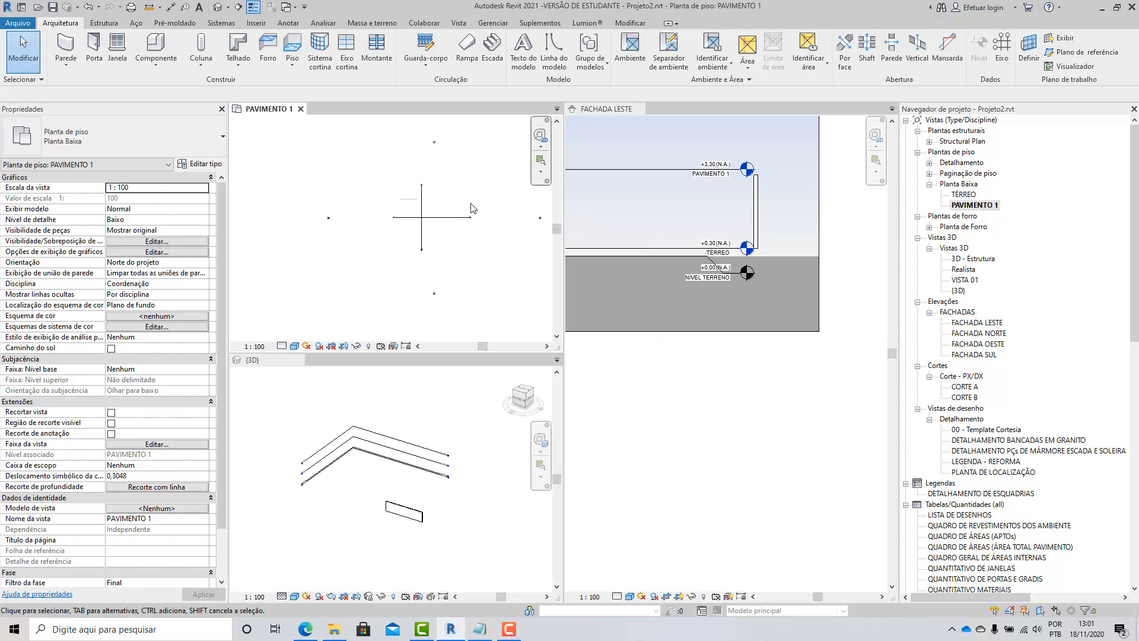
pyautogui.scroll(1, 486, 213)
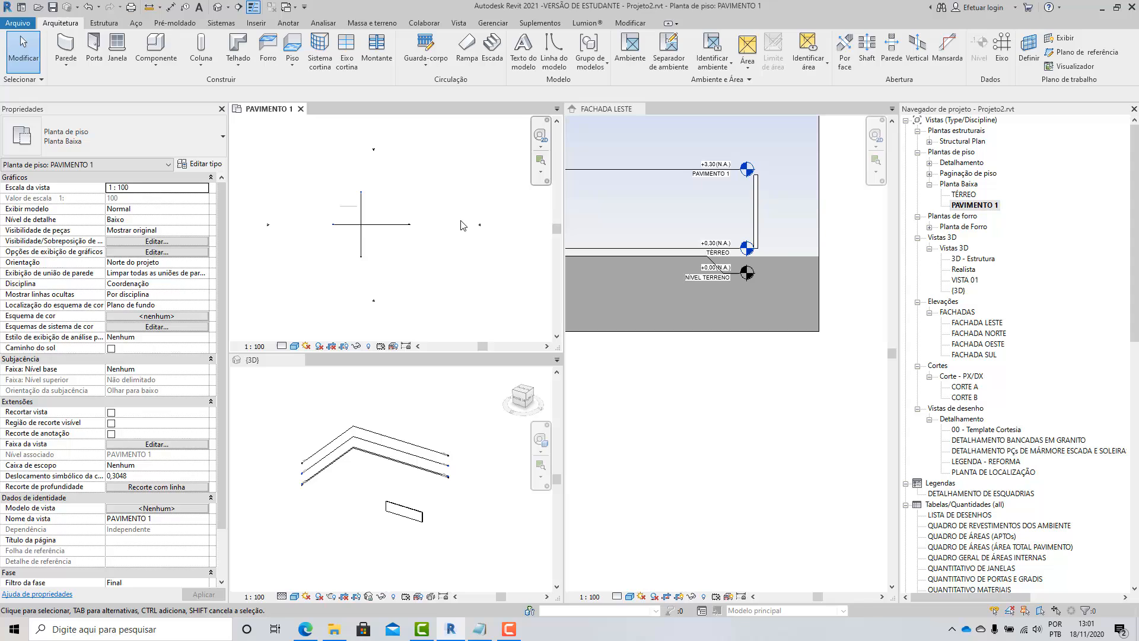
# Step: Turn the 3D view to its posterior face and frame the levels in the elevation and 3D views
pyautogui.middleClick(727, 296)
pyautogui.scroll(4, 806, 249)
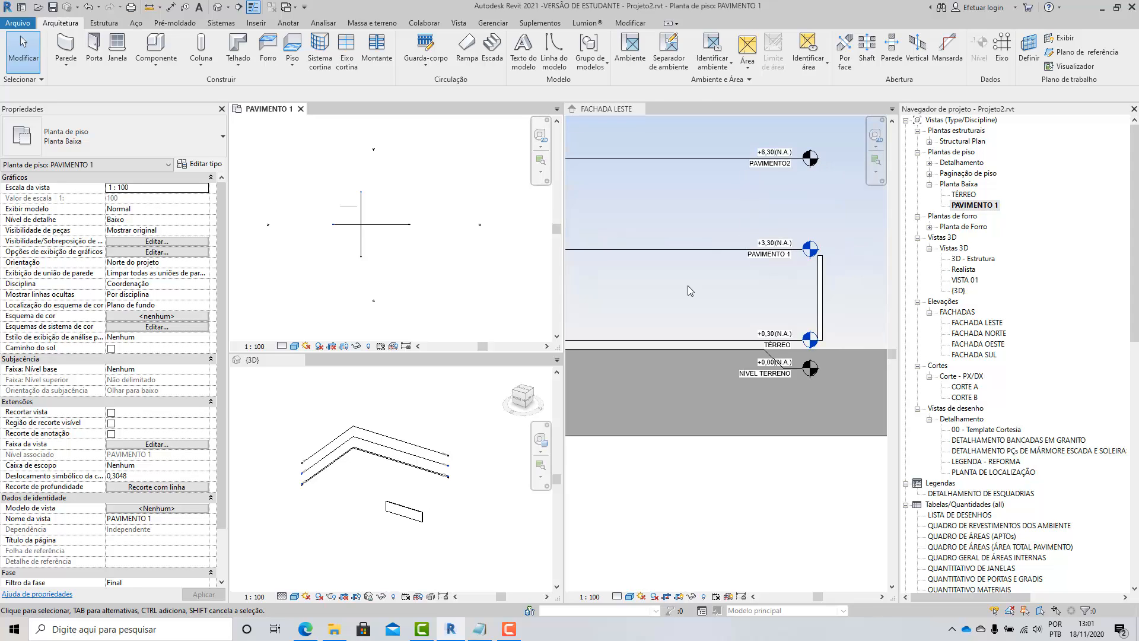
pyautogui.scroll(2, 399, 538)
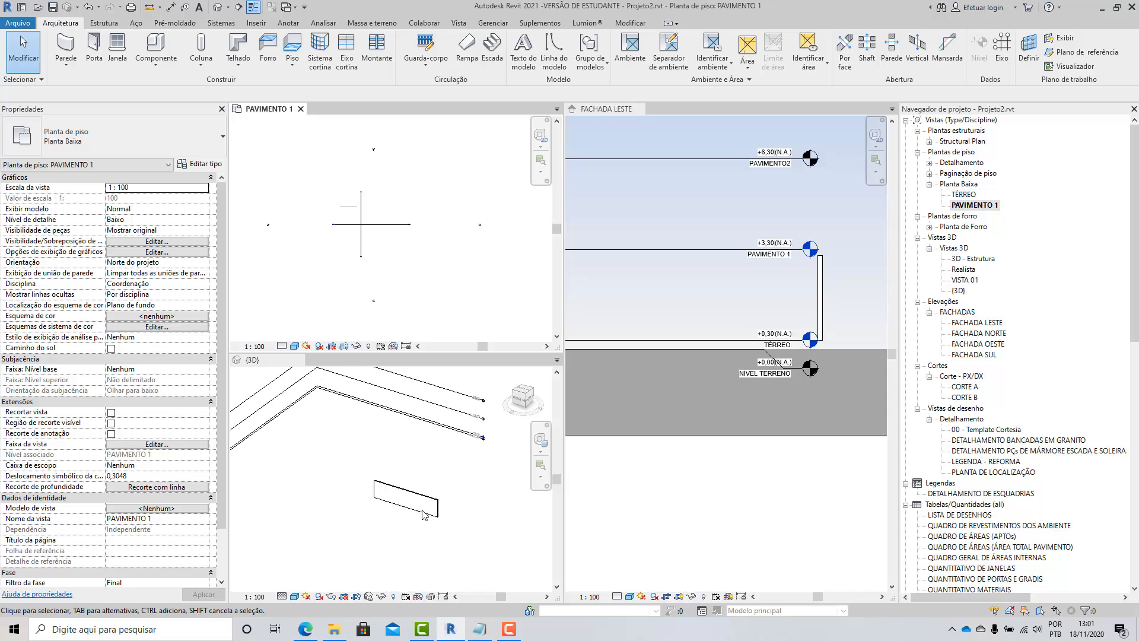
pyautogui.click(520, 404)
pyautogui.click(520, 404)
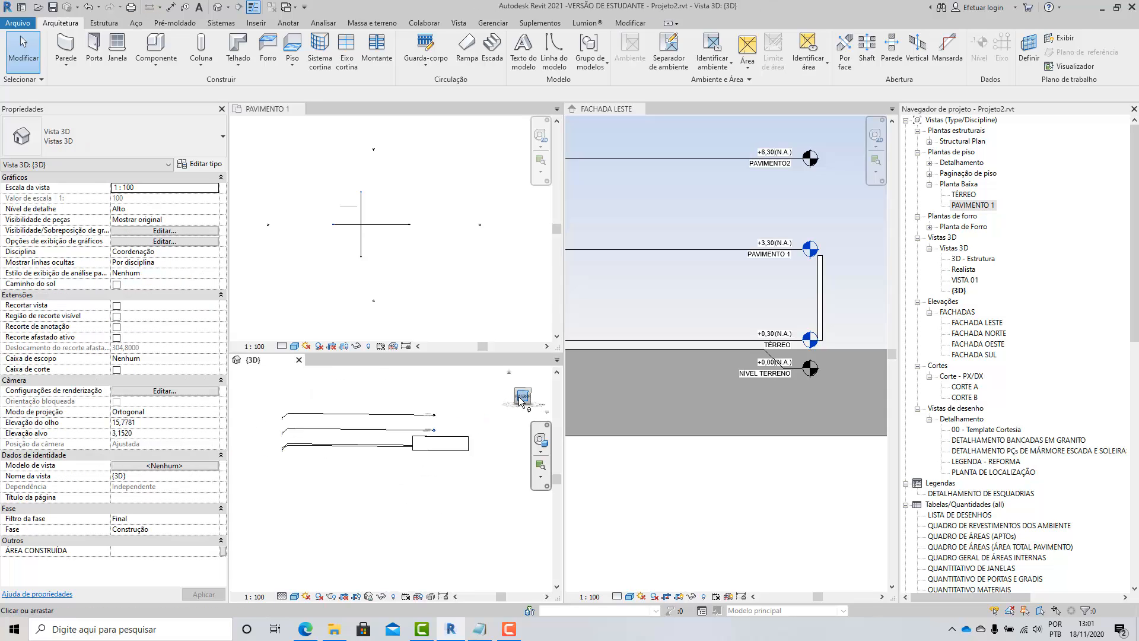
pyautogui.scroll(3, 484, 485)
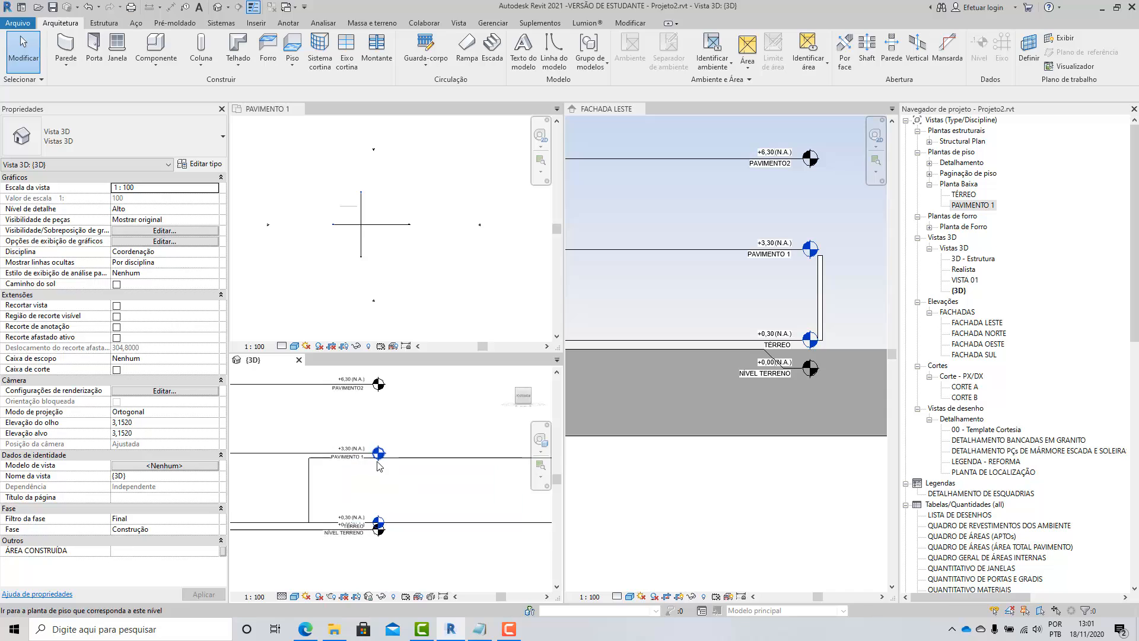
pyautogui.scroll(-3, 479, 503)
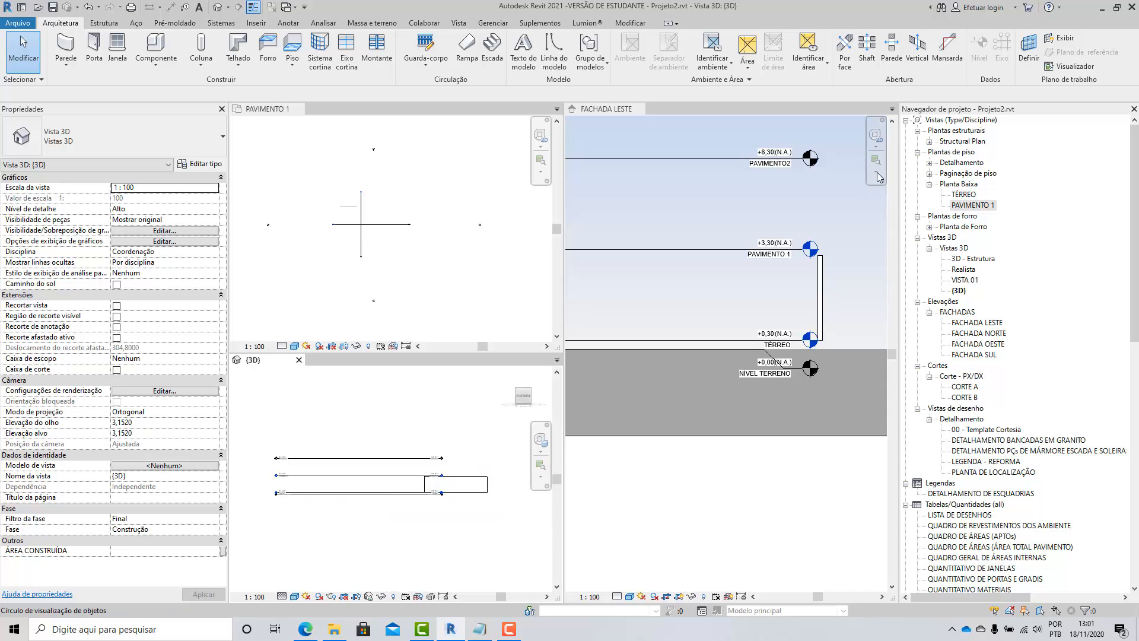
# Step: In the PAVIMENTO 1 plan, draw a horizontal 15cm wall about 38 m long and a vertical wall down from its right end
pyautogui.click(395, 158)
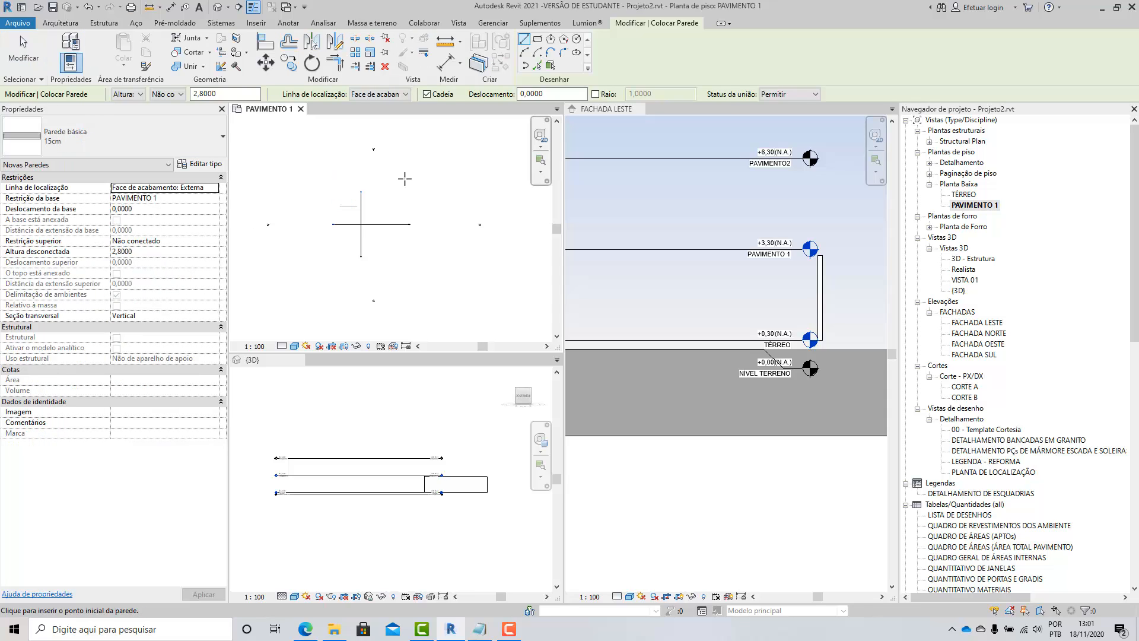
pyautogui.click(332, 177)
pyautogui.click(389, 177)
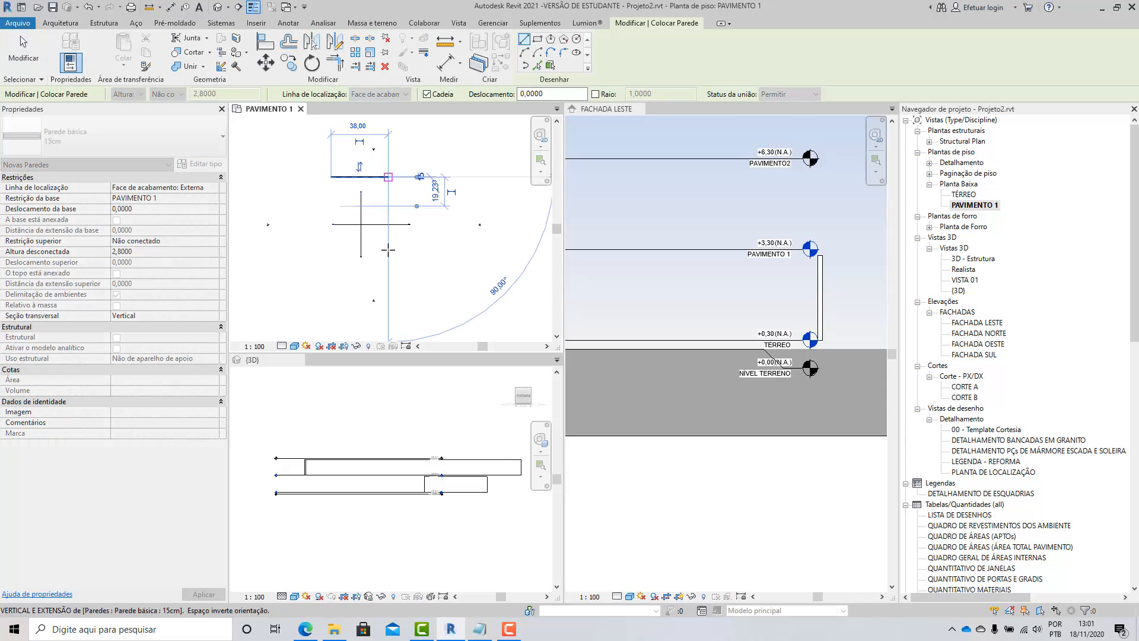
pyautogui.click(389, 254)
pyautogui.press('Escape')
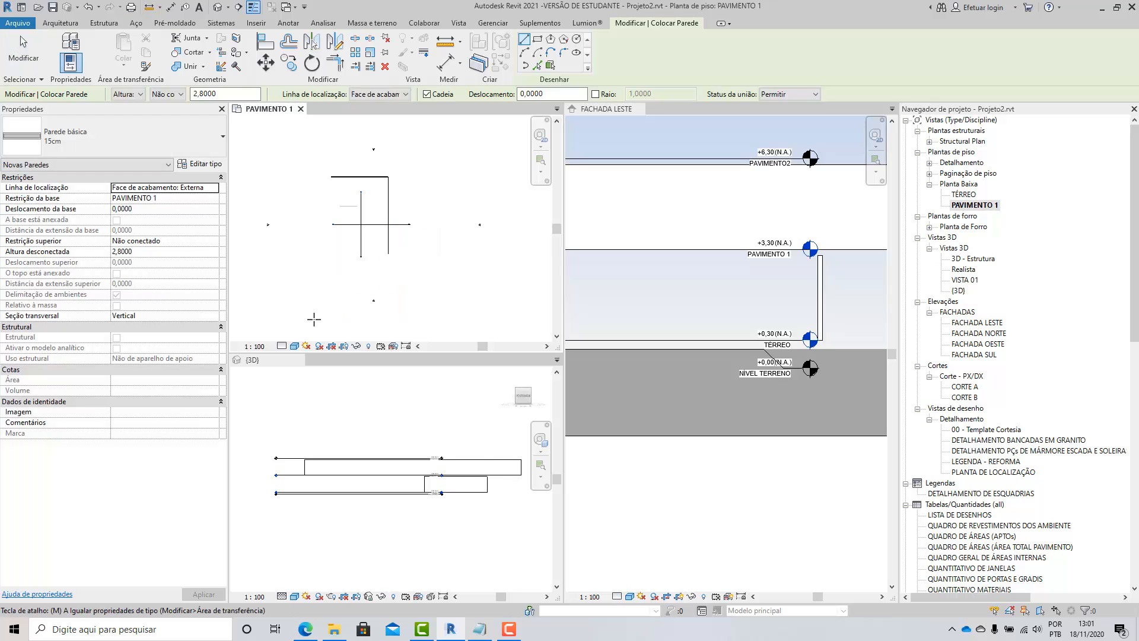
pyautogui.press('Escape')
# Step: Examine the new PAVIMENTO 1 walls in the 3D view and the FACHADA LESTE elevation
pyautogui.click(491, 465)
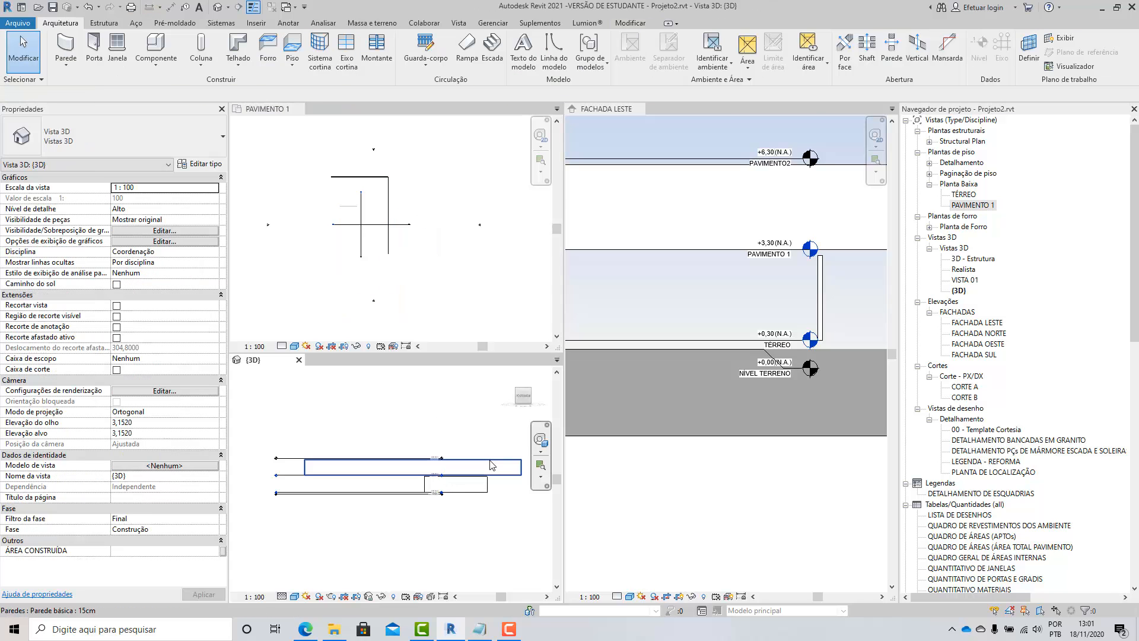
pyautogui.scroll(-6, 700, 291)
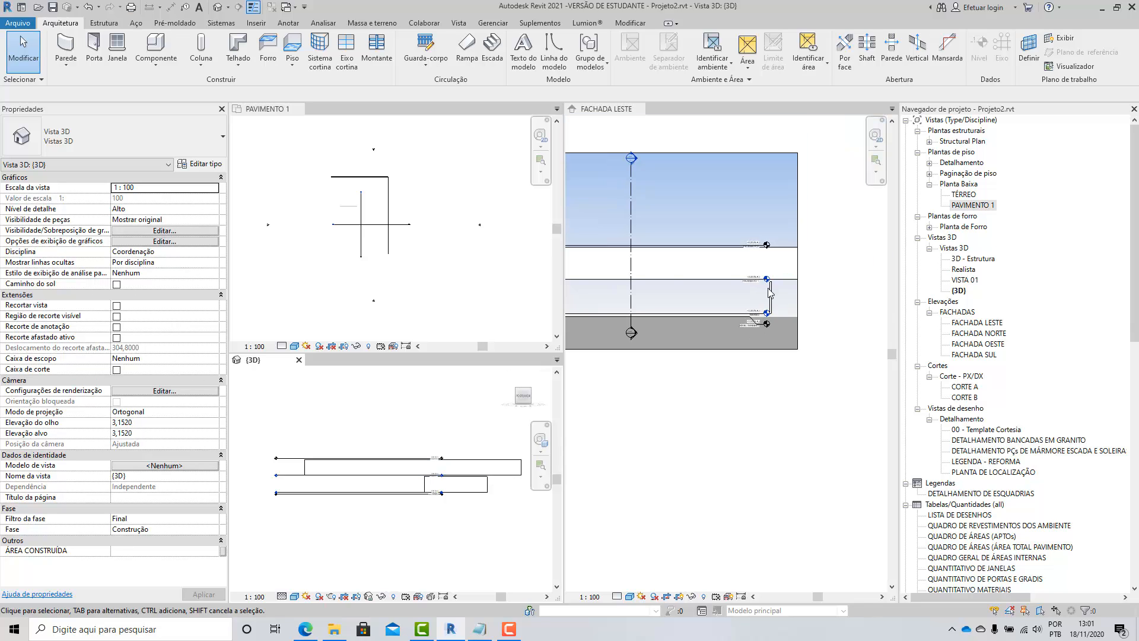
pyautogui.click(645, 266)
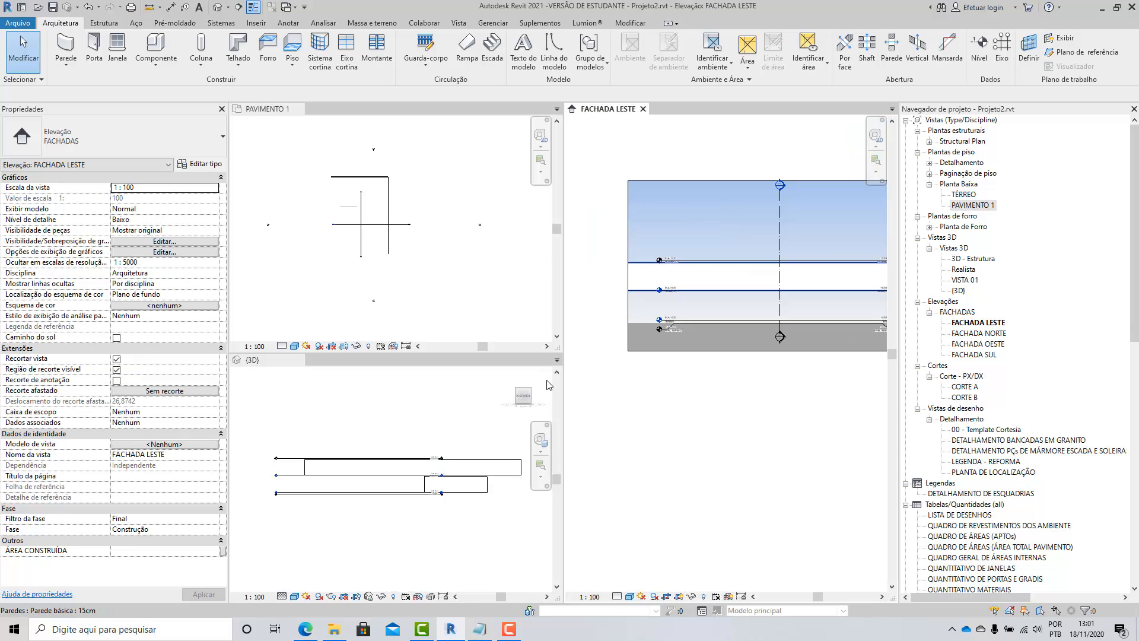
# Step: Close the PAVIMENTO 1 plan and the FACHADA LESTE elevation, keeping the 3D view open
pyautogui.click(468, 414)
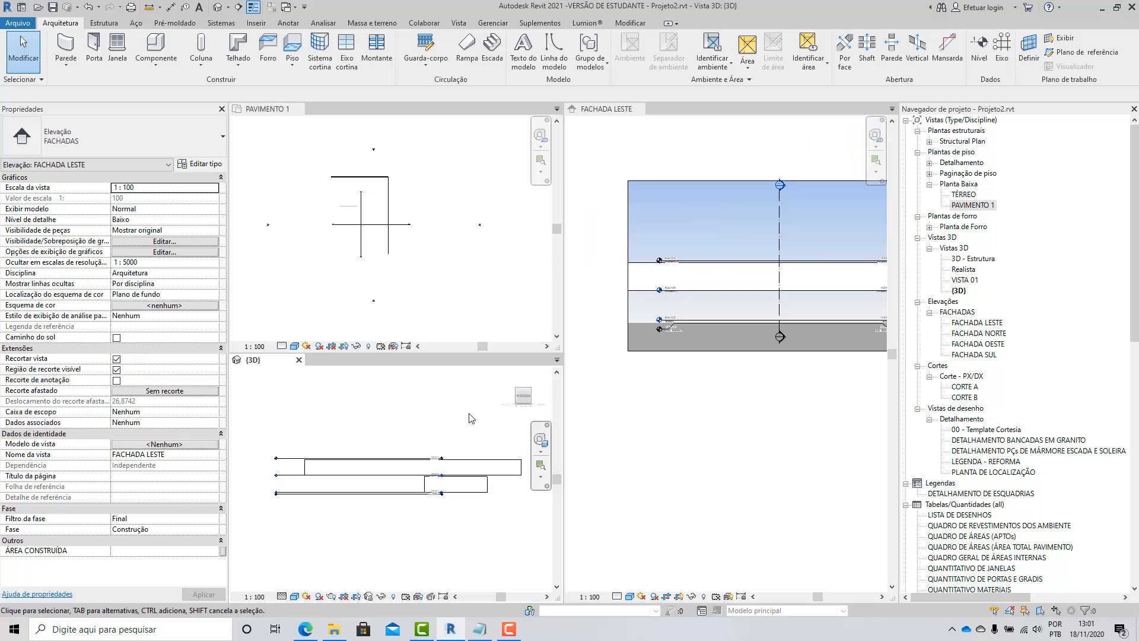
pyautogui.click(299, 109)
pyautogui.click(643, 110)
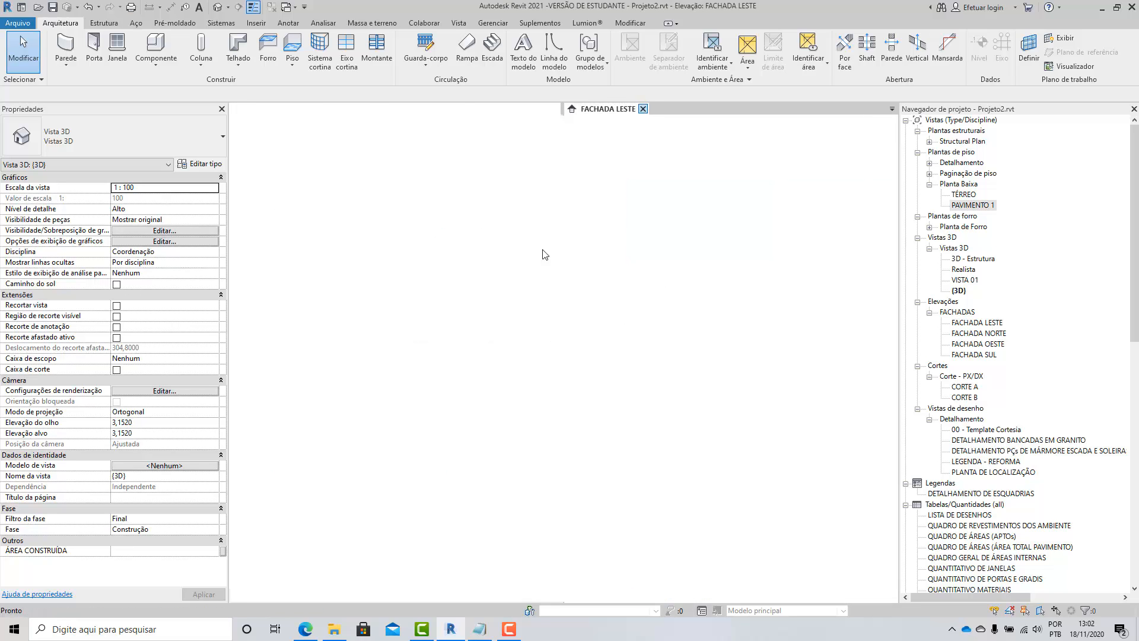
# Step: Set the base constraint of the short detached wall to PAVIMENTO 1 in the 3D view
pyautogui.keyDown('shift'); pyautogui.moveTo(606, 458); pyautogui.dragTo(692, 414, button='middle'); pyautogui.keyUp('shift')
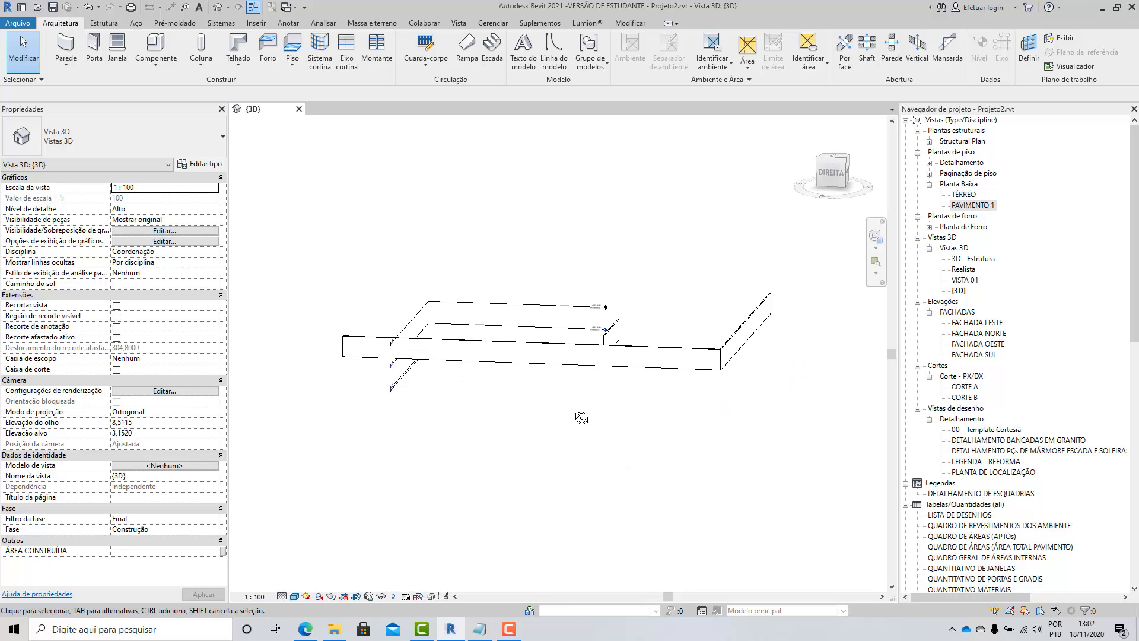
pyautogui.keyDown('shift'); pyautogui.moveTo(581, 418); pyautogui.dragTo(558, 447, button='middle'); pyautogui.keyUp('shift')
pyautogui.scroll(4, 504, 428)
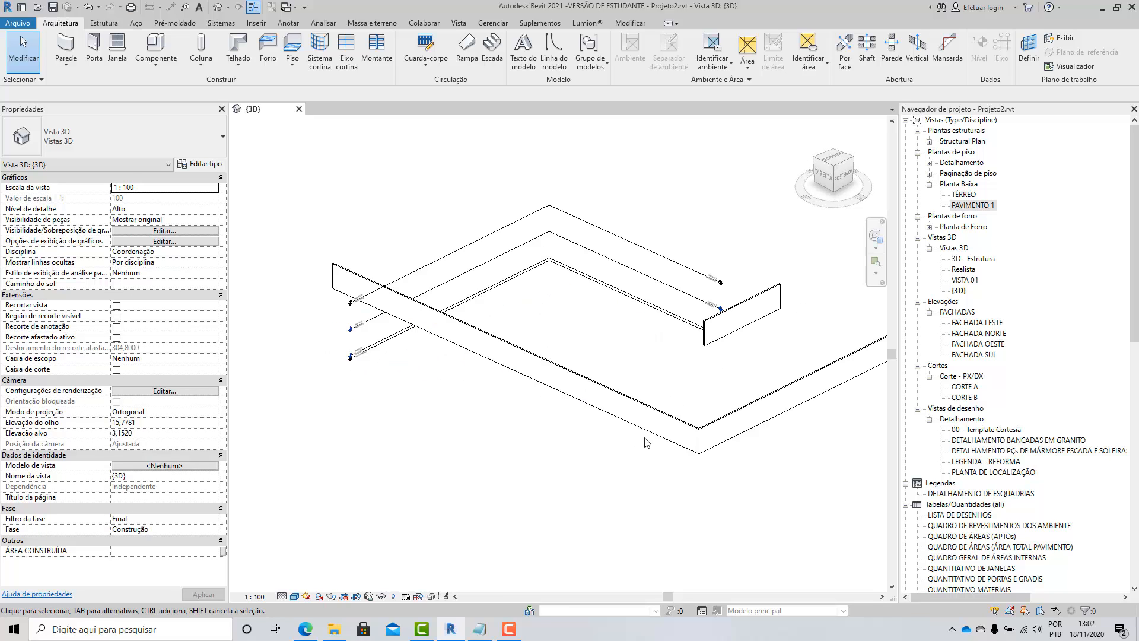
pyautogui.keyDown('shift'); pyautogui.moveTo(645, 442); pyautogui.dragTo(521, 376, button='middle'); pyautogui.keyUp('shift')
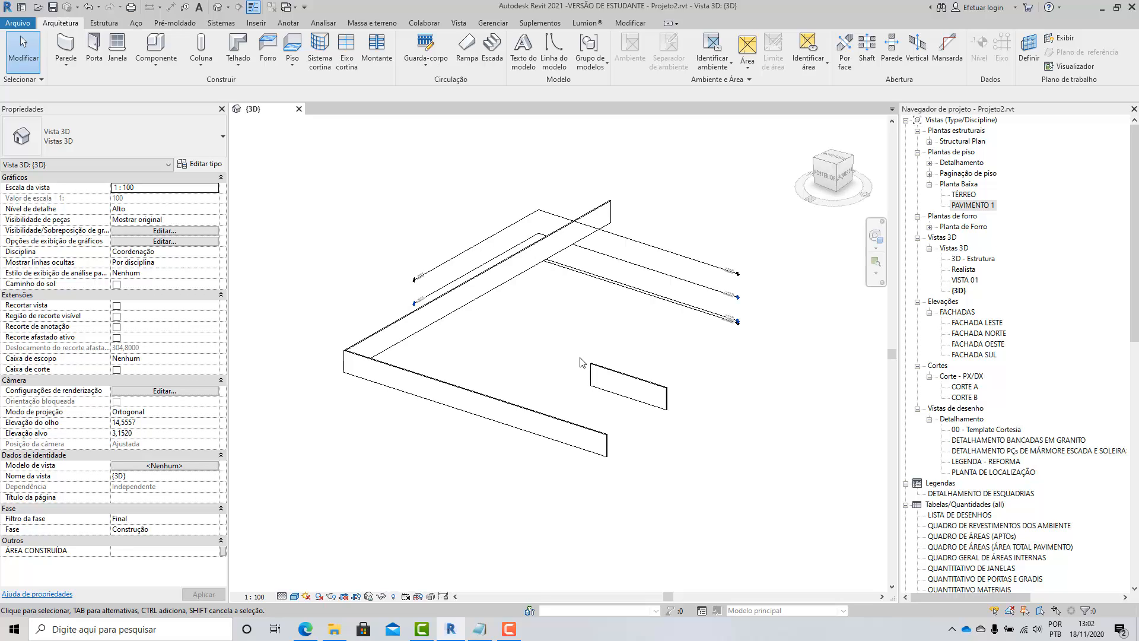
pyautogui.click(630, 380)
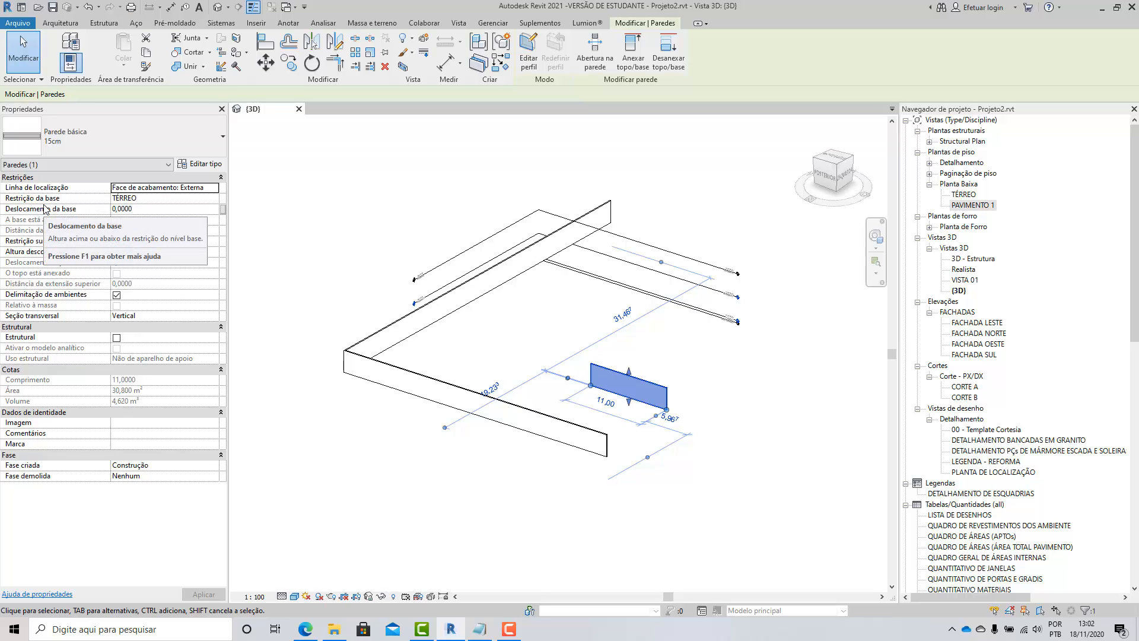
pyautogui.click(216, 198)
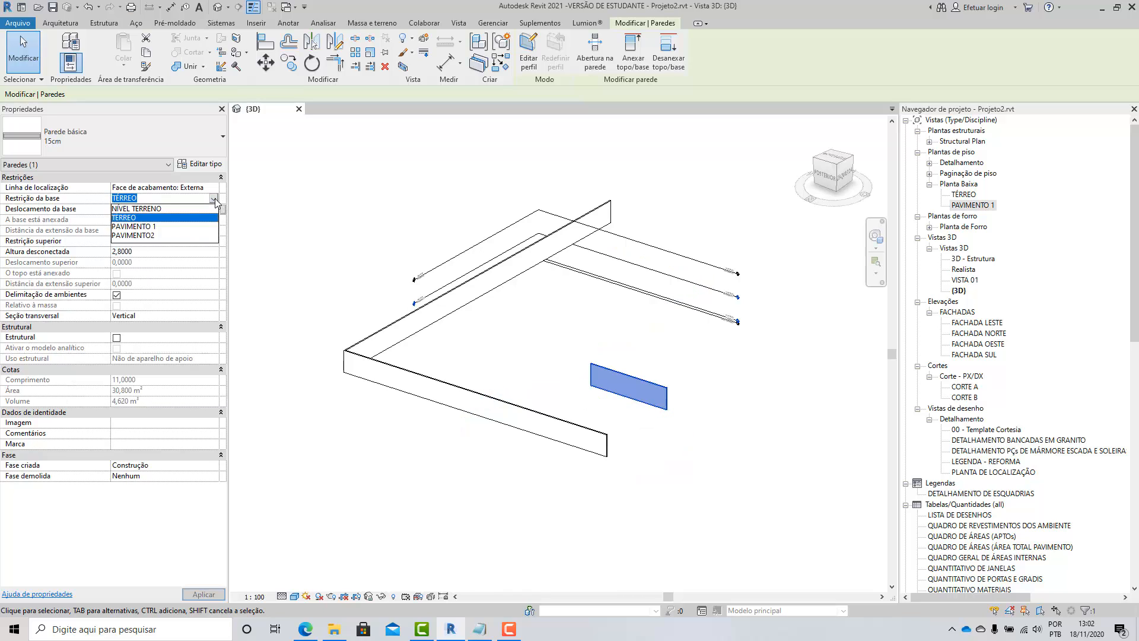
pyautogui.click(147, 227)
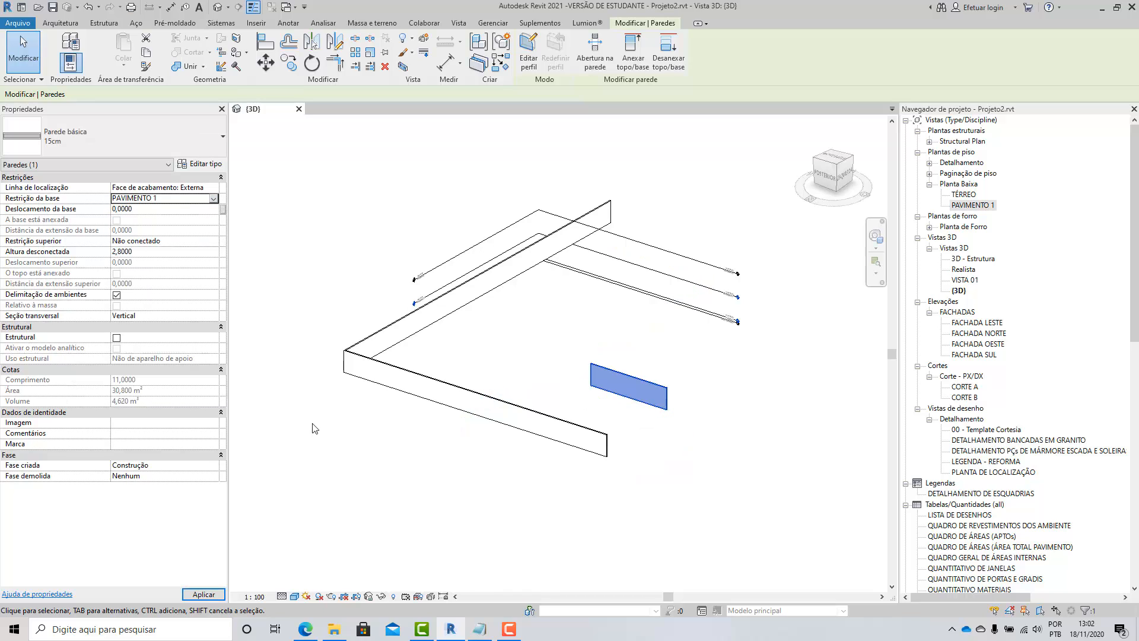
pyautogui.keyDown('shift'); pyautogui.moveTo(436, 465); pyautogui.dragTo(439, 397, button='middle'); pyautogui.keyUp('shift')
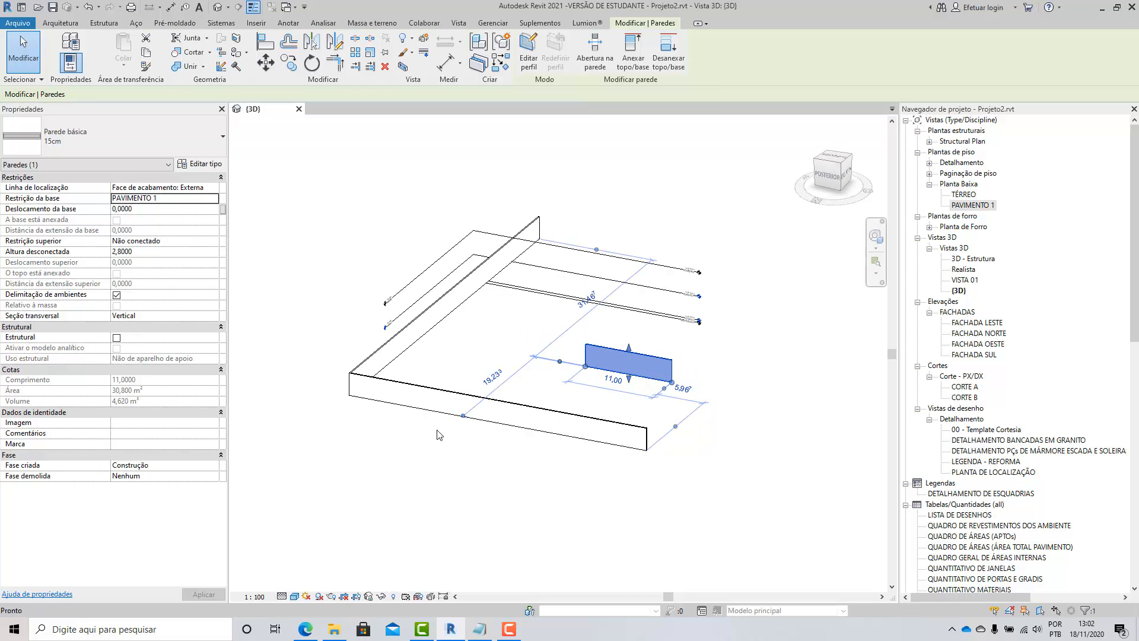
# Step: Set the base constraint of the two long connected walls to TÉRREO and clear the selection
pyautogui.click(431, 391)
pyautogui.keyDown('ctrl'); pyautogui.click(385, 354); pyautogui.keyUp('ctrl')
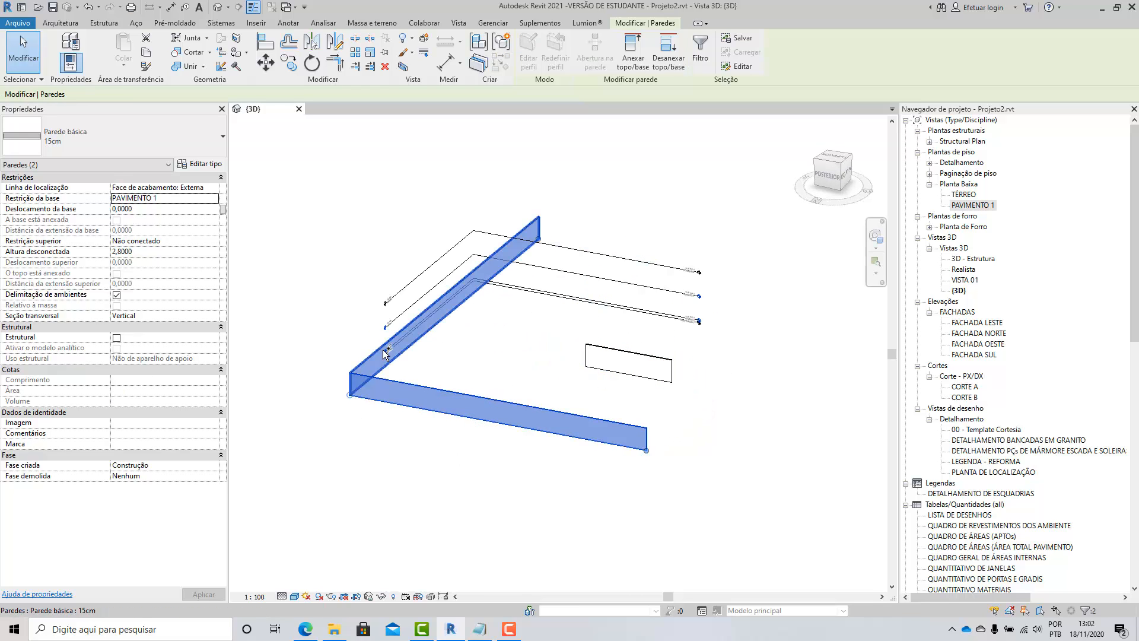
pyautogui.click(214, 200)
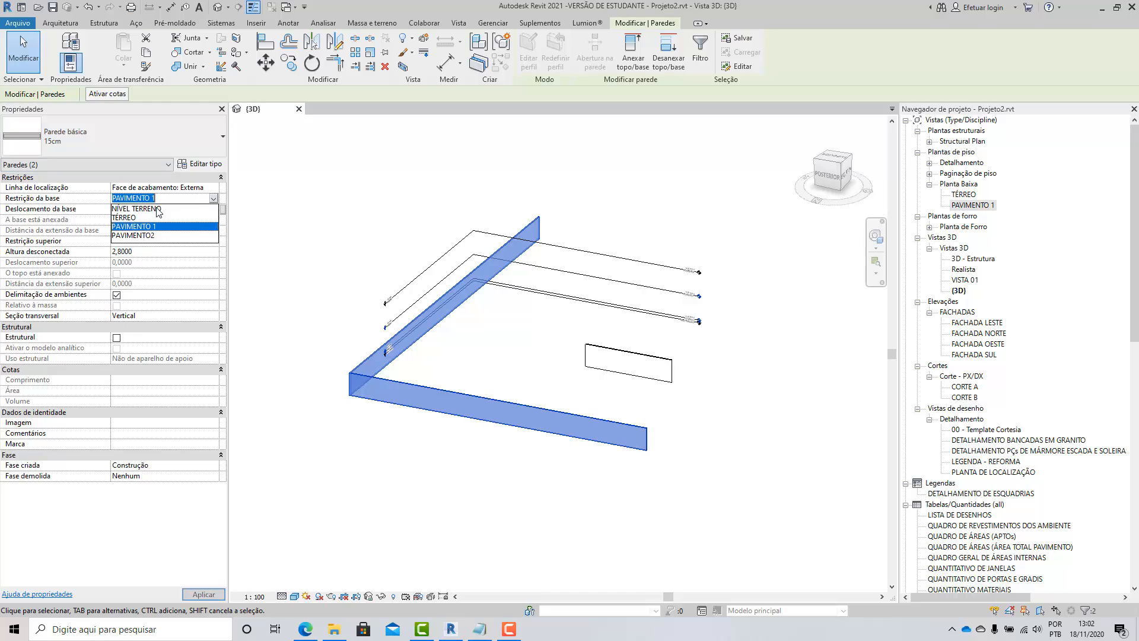
pyautogui.click(149, 213)
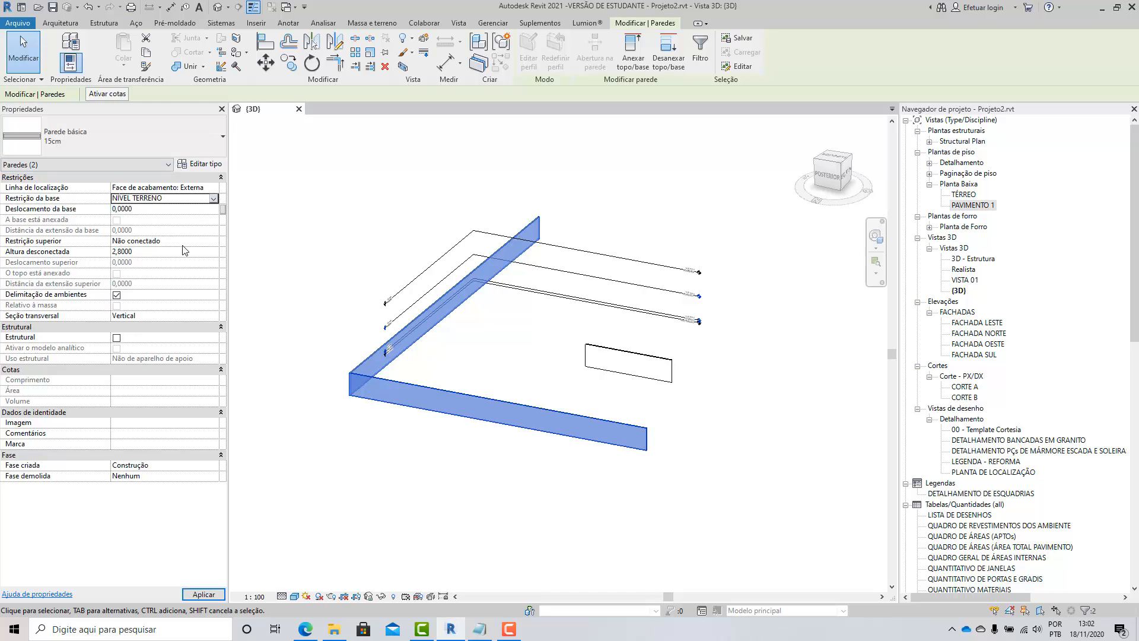
pyautogui.click(214, 198)
pyautogui.click(156, 219)
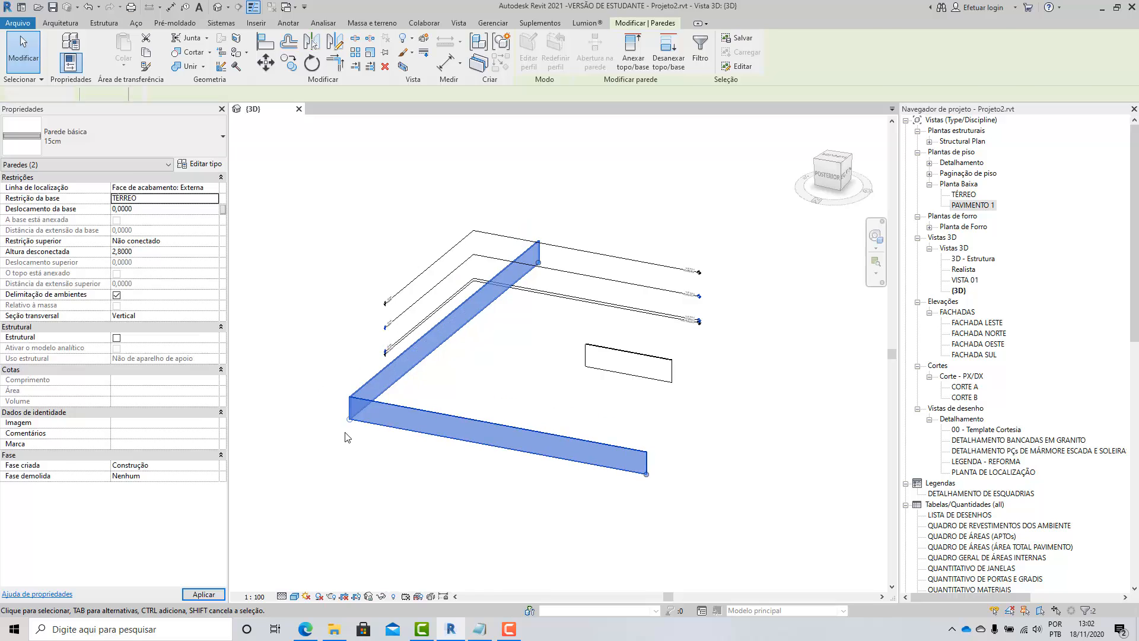
pyautogui.click(348, 437)
# Step: Select all three walls together and set their base constraint to PAVIMENTO2
pyautogui.keyDown('shift'); pyautogui.moveTo(347, 437); pyautogui.dragTo(434, 437, button='middle'); pyautogui.keyUp('shift')
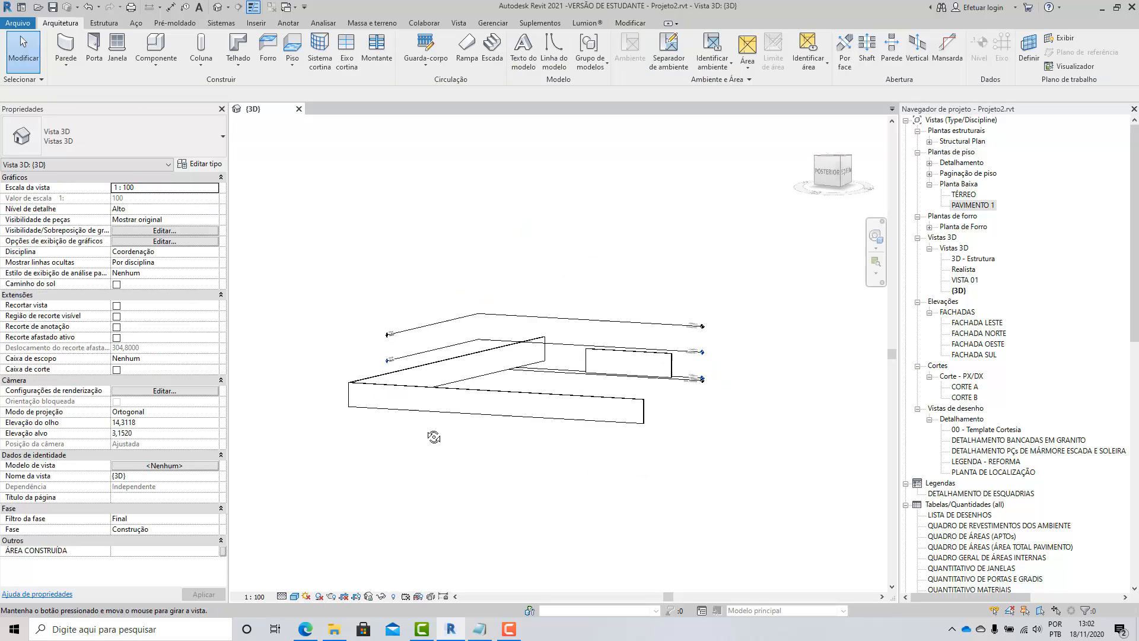
pyautogui.scroll(5, 684, 343)
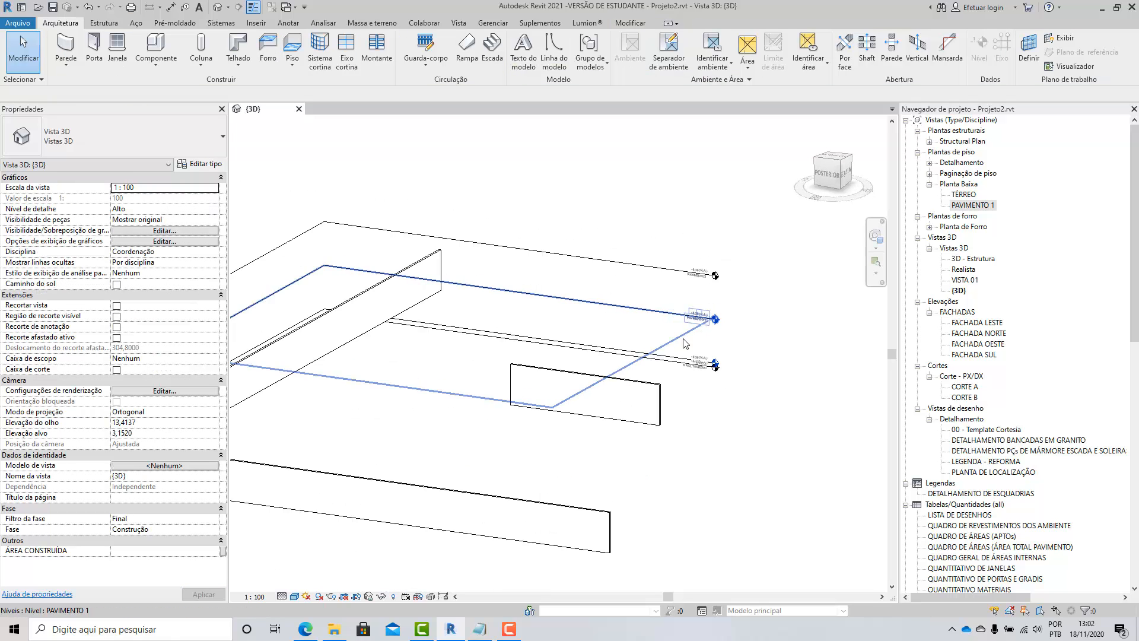
pyautogui.scroll(4, 684, 342)
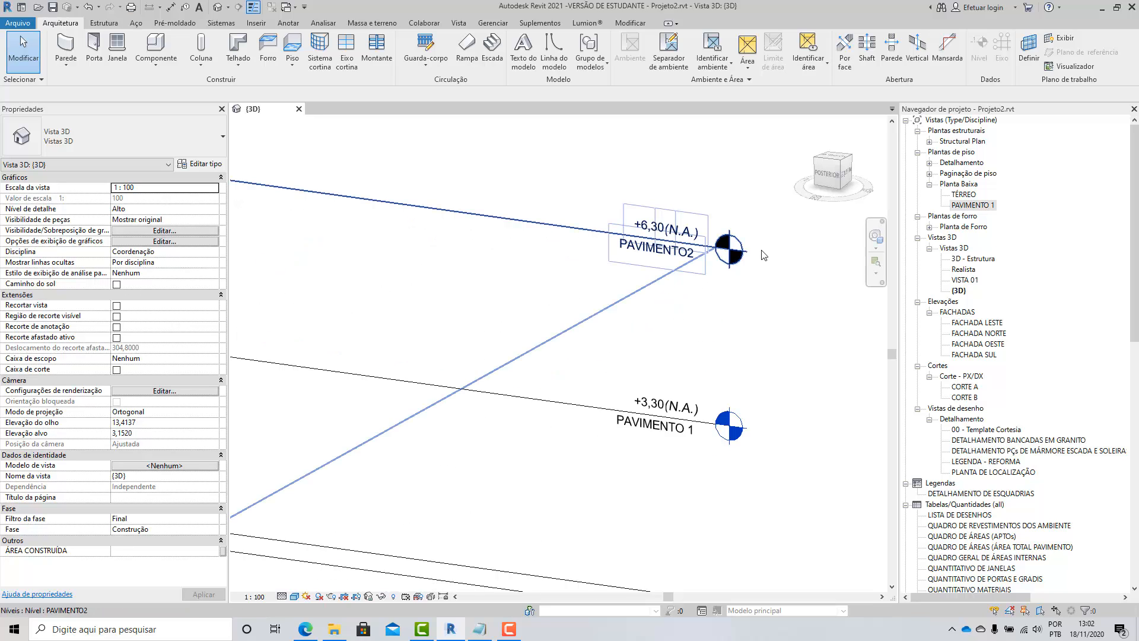
pyautogui.scroll(2, 764, 255)
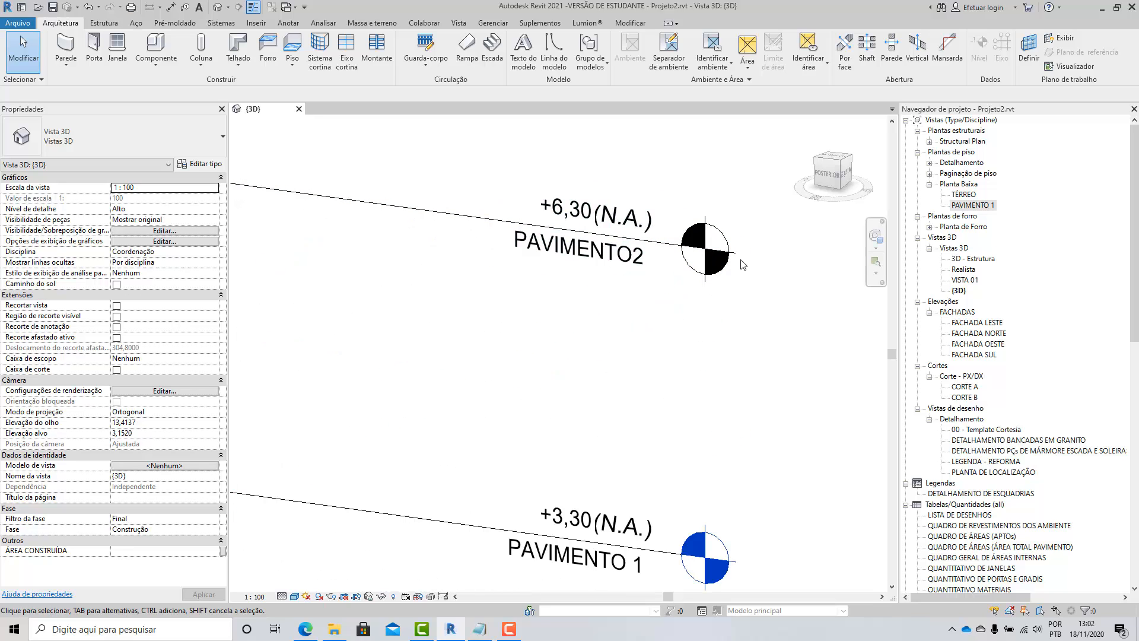
pyautogui.scroll(-6, 742, 265)
pyautogui.keyDown('shift'); pyautogui.moveTo(689, 356); pyautogui.dragTo(716, 443, button='middle'); pyautogui.keyUp('shift')
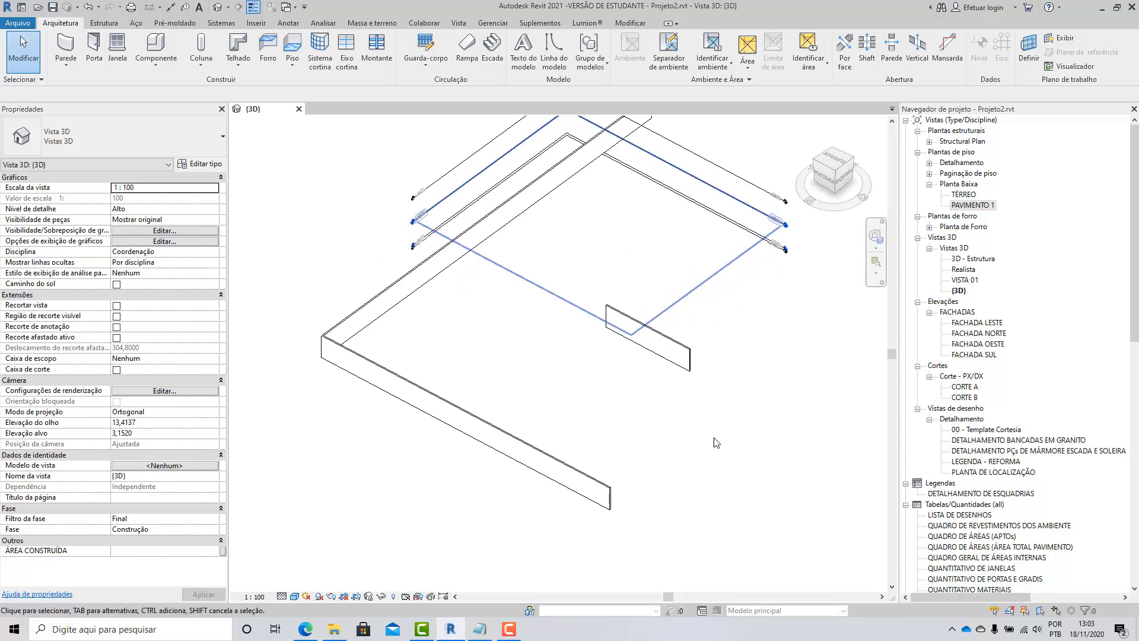
pyautogui.press('Tab')
pyautogui.click(322, 340)
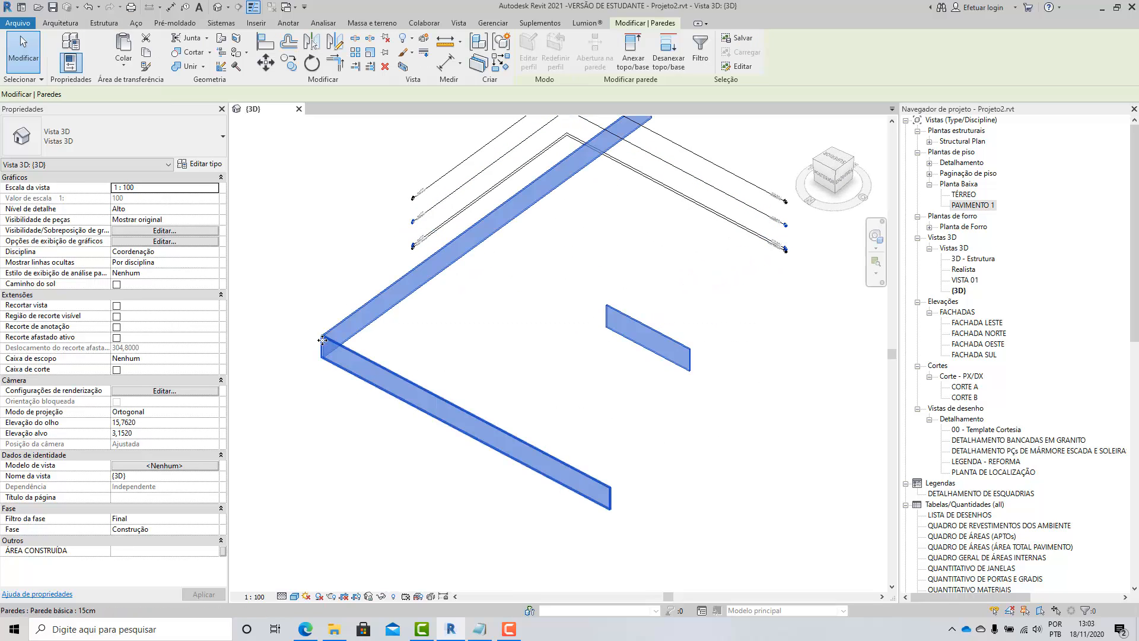
pyautogui.click(210, 199)
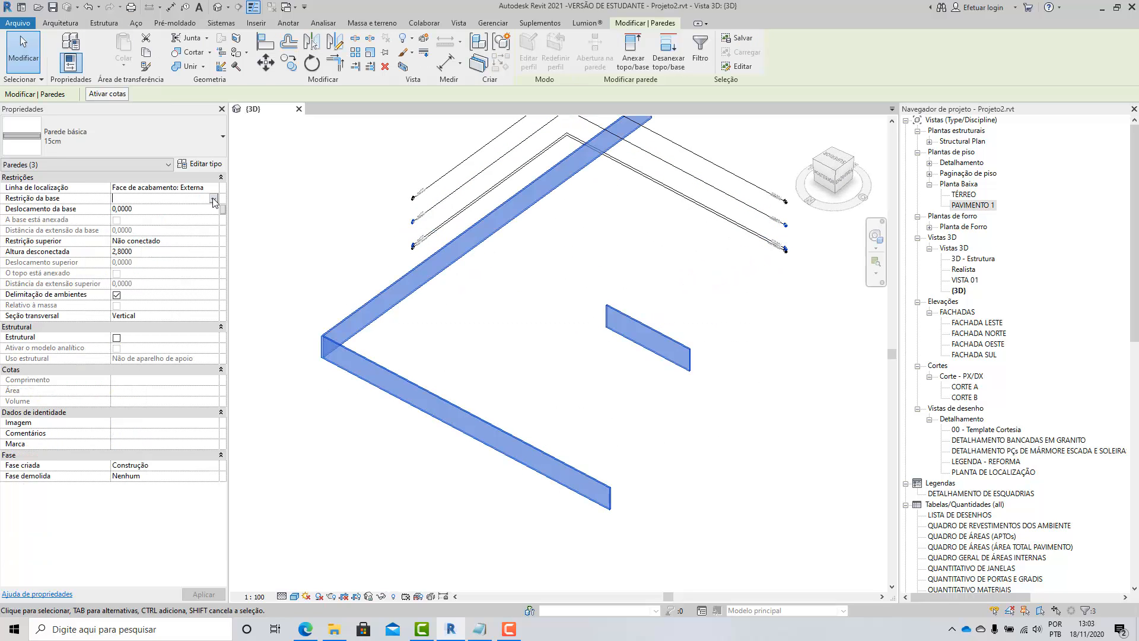
pyautogui.click(214, 198)
pyautogui.click(152, 236)
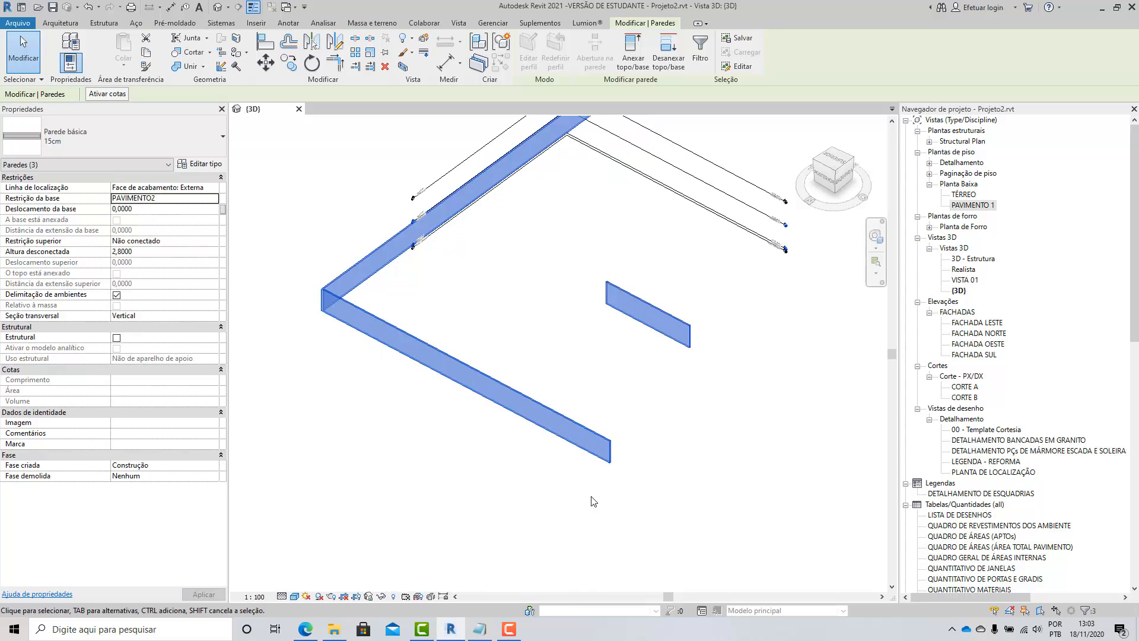
# Step: Examine the height of the three walls against the PAVIMENTO2 level in the 3D view, then deselect them
pyautogui.keyDown('shift'); pyautogui.moveTo(595, 496); pyautogui.dragTo(643, 344, button='middle'); pyautogui.keyUp('shift')
pyautogui.scroll(5, 682, 346)
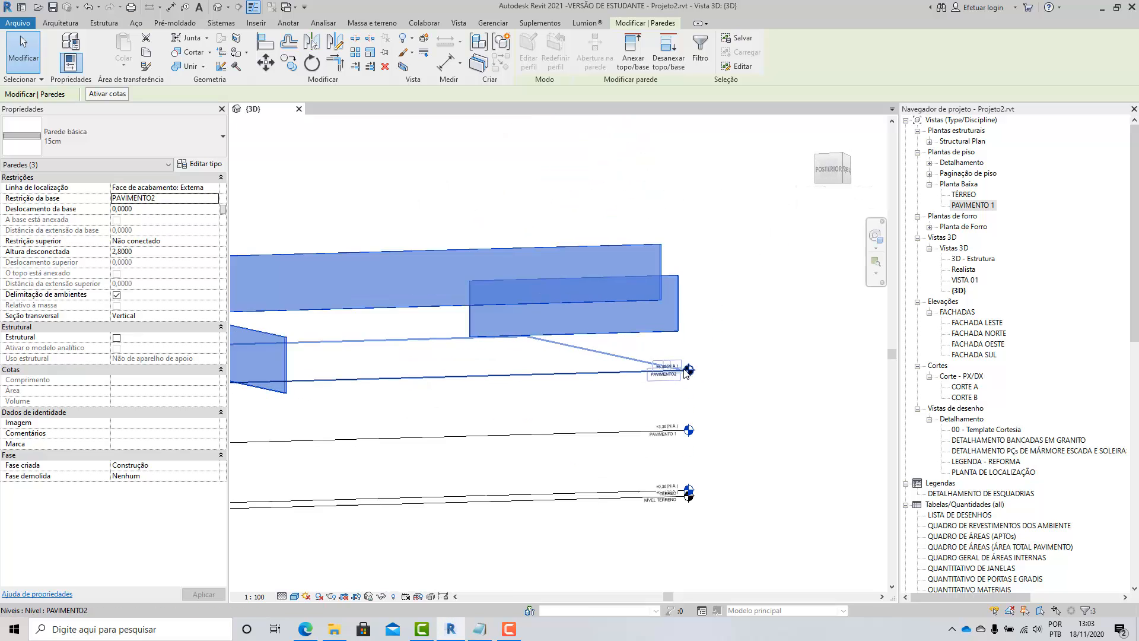
pyautogui.scroll(-2, 633, 379)
pyautogui.keyDown('shift'); pyautogui.moveTo(656, 293); pyautogui.dragTo(639, 400, button='middle'); pyautogui.keyUp('shift')
pyautogui.scroll(-3, 709, 310)
pyautogui.keyDown('shift'); pyautogui.moveTo(524, 404); pyautogui.dragTo(488, 443, button='middle'); pyautogui.keyUp('shift')
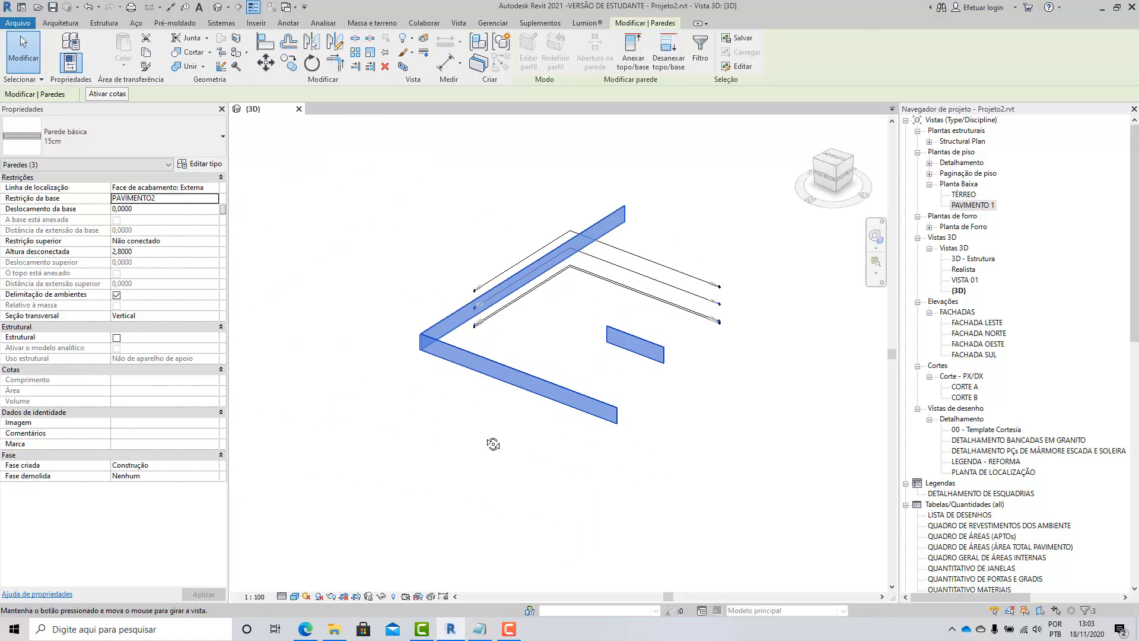
pyautogui.click(491, 442)
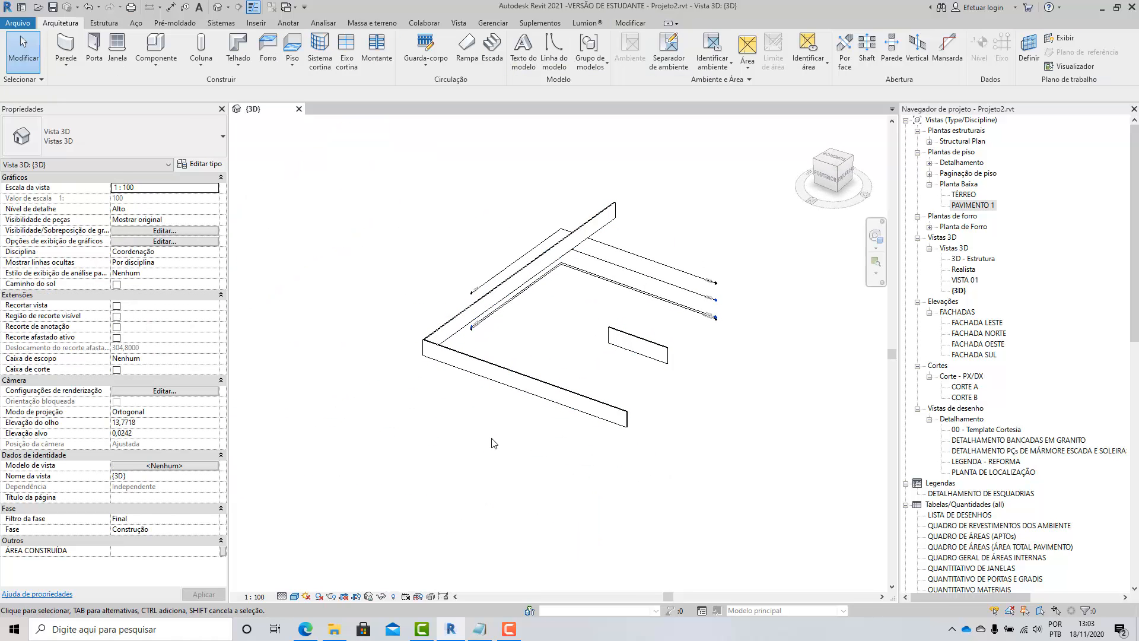